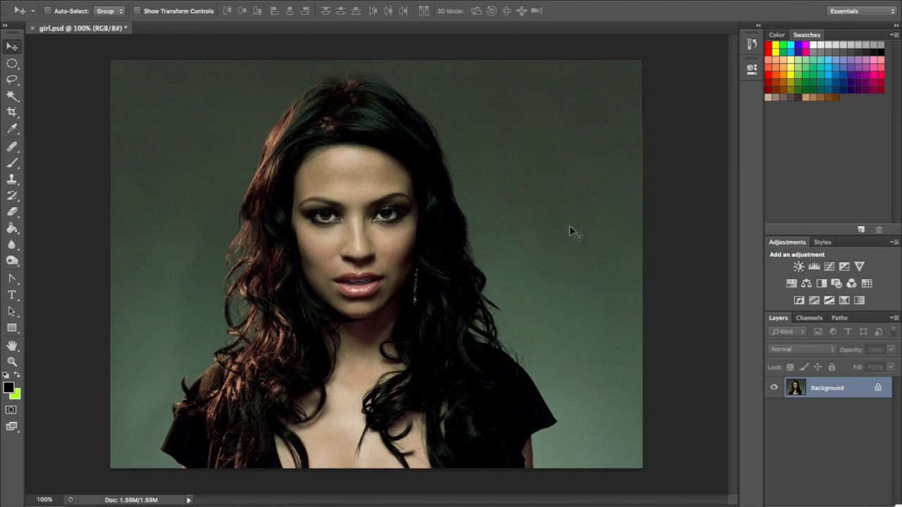
Convert the locked background into an editable layer named Layer 0
{"action": "double_click", "coordinate": [847, 392]}
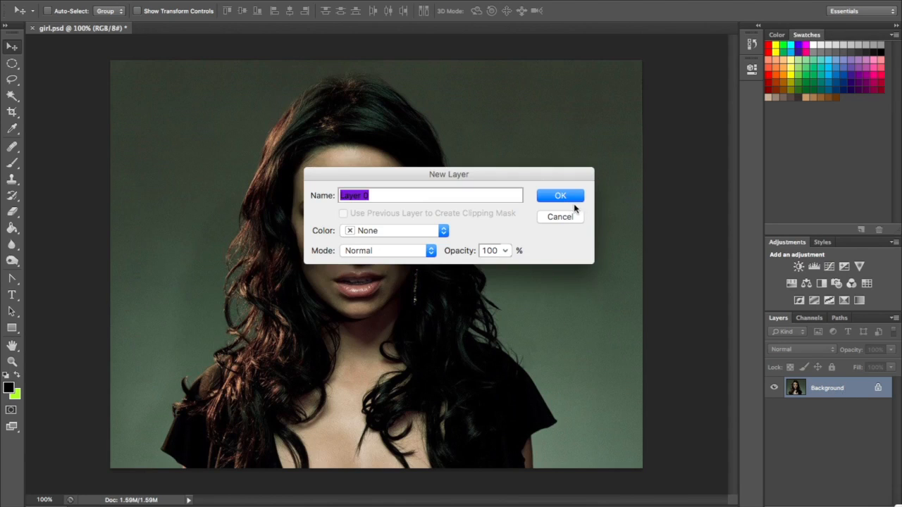
{"action": "left_click", "coordinate": [555, 196]}
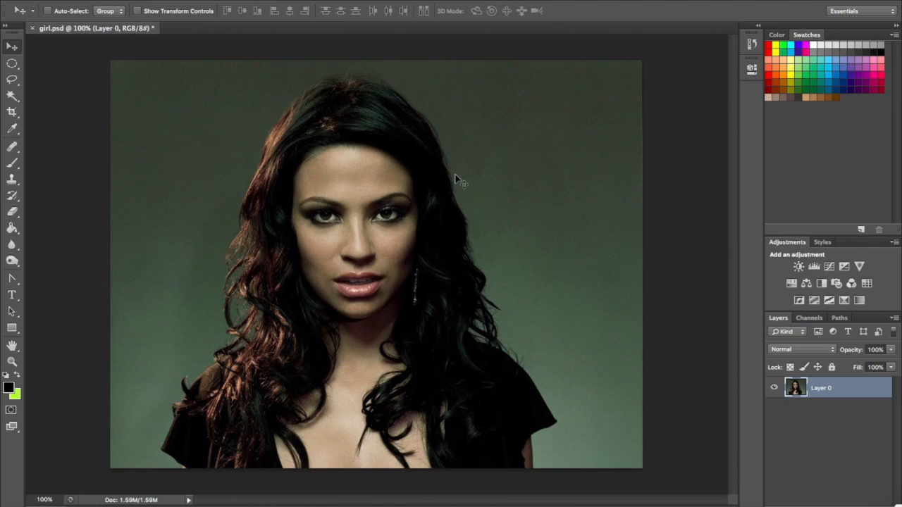
Paint over the highlight on the bridge of the nose with the Healing Brush, sampling skin from the forehead
{"action": "key", "text": "ctrl+plus"}
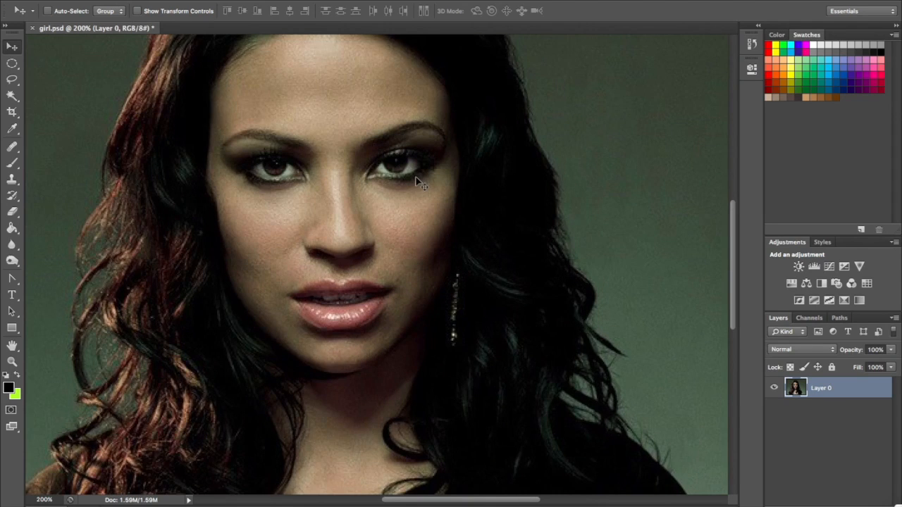
{"action": "key", "text": "ctrl+plus"}
{"action": "left_click_drag", "start_coordinate": [343, 188], "coordinate": [412, 254]}
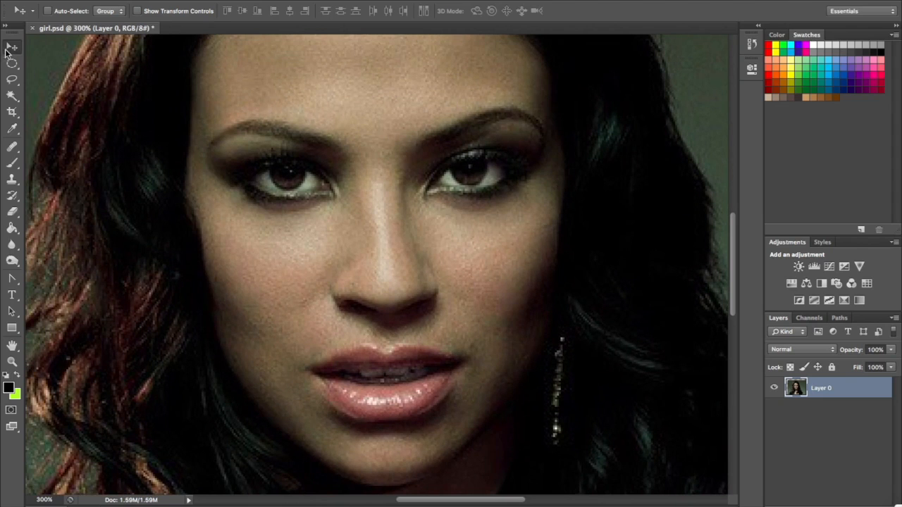
{"action": "left_click", "coordinate": [11, 147]}
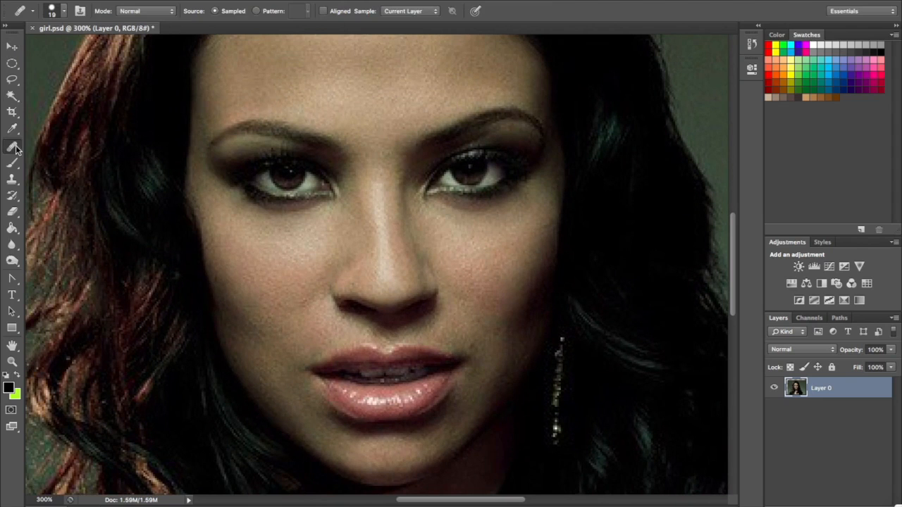
{"action": "left_click", "coordinate": [14, 46]}
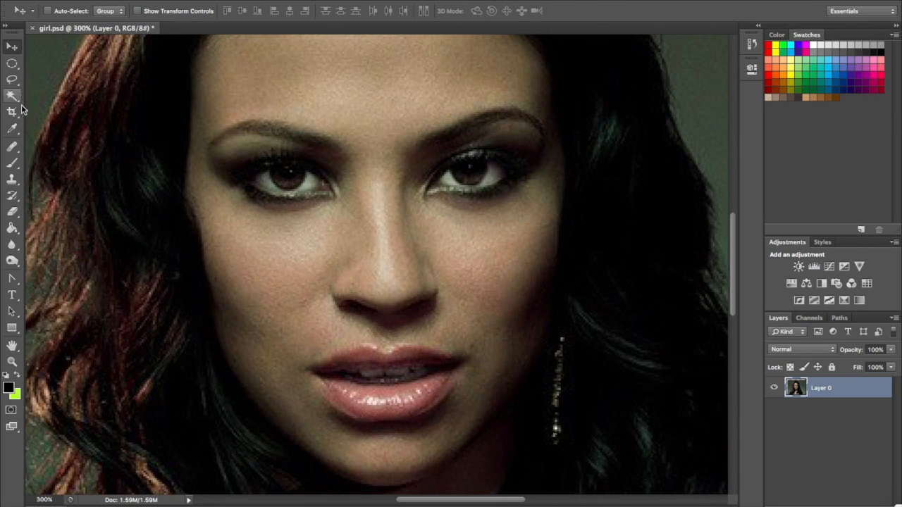
{"action": "left_click", "coordinate": [19, 156]}
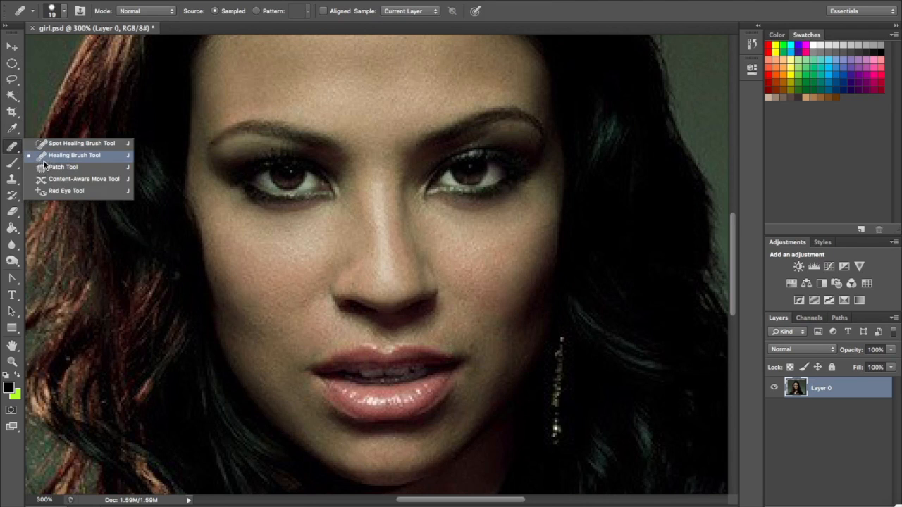
{"action": "left_click", "coordinate": [65, 156]}
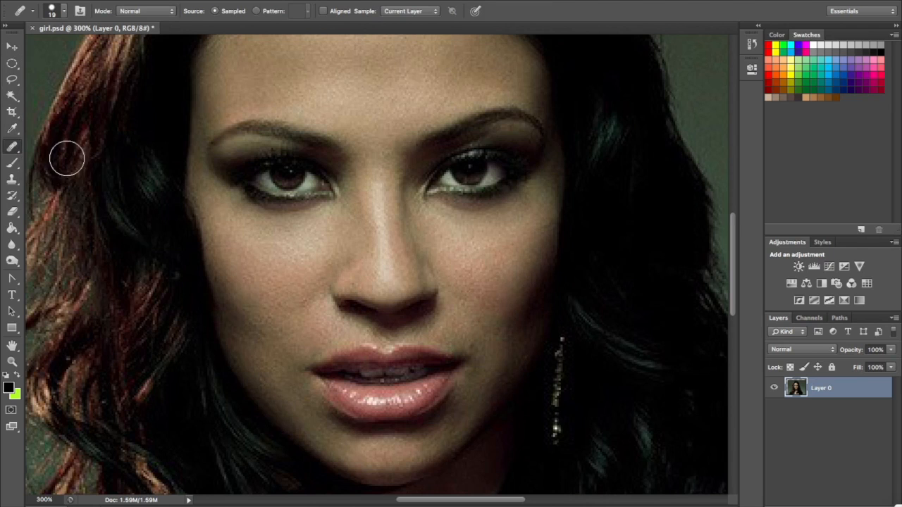
{"action": "left_click", "coordinate": [346, 102], "text": "alt"}
{"action": "mouse_move", "coordinate": [362, 166]}
{"action": "left_mouse_down"}
{"action": "mouse_move", "coordinate": [359, 174]}
{"action": "mouse_move", "coordinate": [373, 177]}
{"action": "mouse_move", "coordinate": [385, 262]}
{"action": "left_mouse_up"}
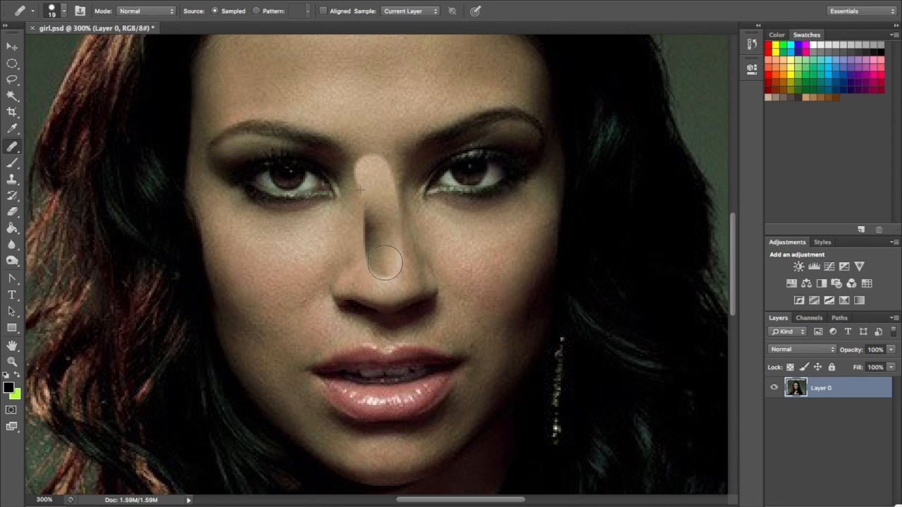
Heal the remaining shine along both sides and the tip of the nose, resampling skin from the forehead and cheek
{"action": "left_click", "coordinate": [370, 74], "text": "alt"}
{"action": "left_click_drag", "start_coordinate": [366, 195], "coordinate": [363, 255]}
{"action": "left_click_drag", "start_coordinate": [390, 176], "coordinate": [405, 227]}
{"action": "left_click", "coordinate": [445, 203], "text": "alt"}
{"action": "mouse_move", "coordinate": [405, 281]}
{"action": "left_mouse_down"}
{"action": "mouse_move", "coordinate": [389, 176]}
{"action": "mouse_move", "coordinate": [422, 266]}
{"action": "left_mouse_up"}
{"action": "left_click", "coordinate": [393, 97], "text": "alt"}
{"action": "left_click_drag", "start_coordinate": [354, 192], "coordinate": [346, 232]}
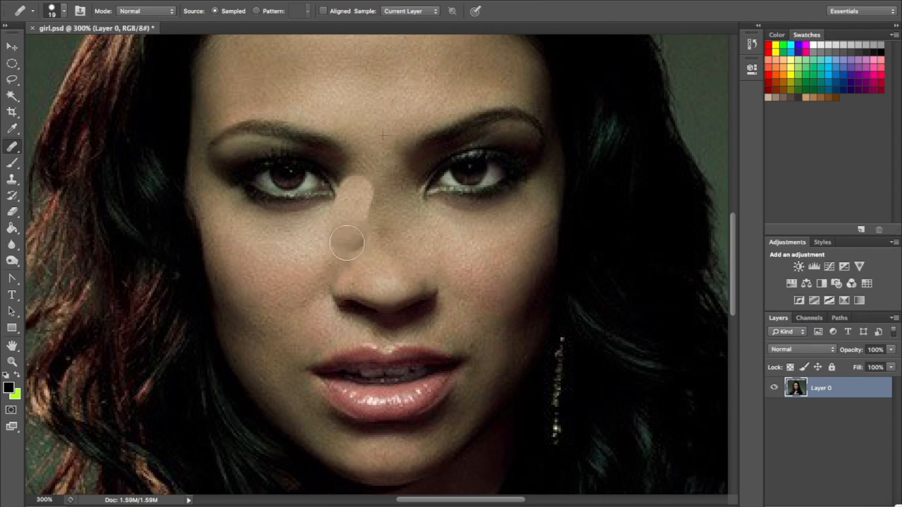
{"action": "left_click", "coordinate": [384, 93], "text": "alt"}
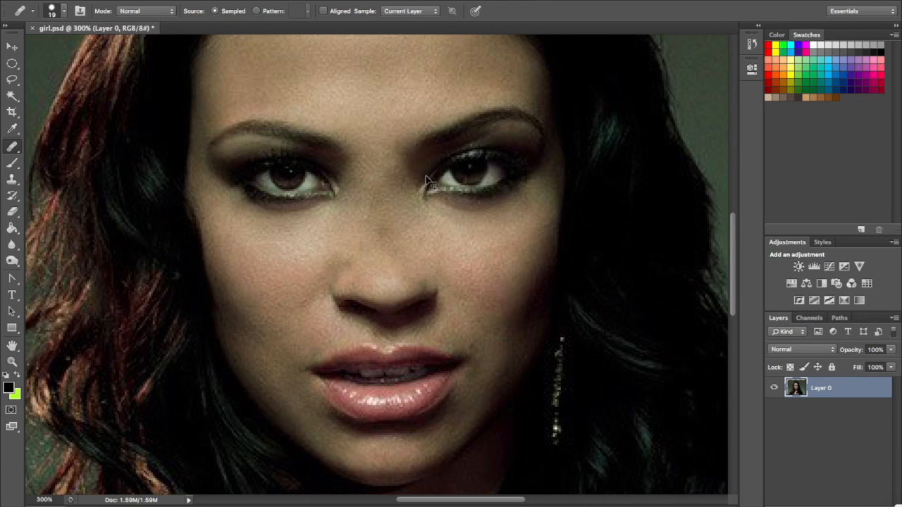
Move the photo layer back into alignment with the canvas so no transparent strips remain along its edges
{"action": "key", "text": "super+minus"}
{"action": "key", "text": "super+minus"}
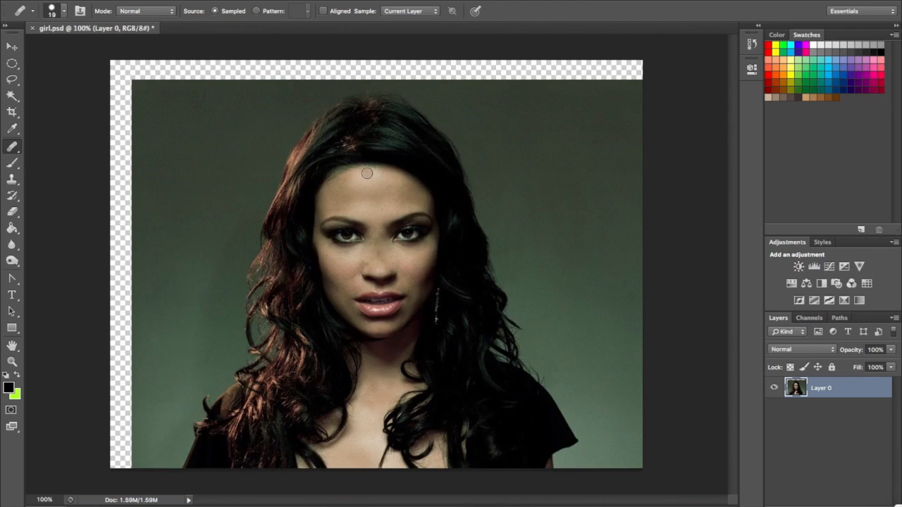
{"action": "key", "text": "v"}
{"action": "left_click_drag", "start_coordinate": [259, 246], "coordinate": [241, 238]}
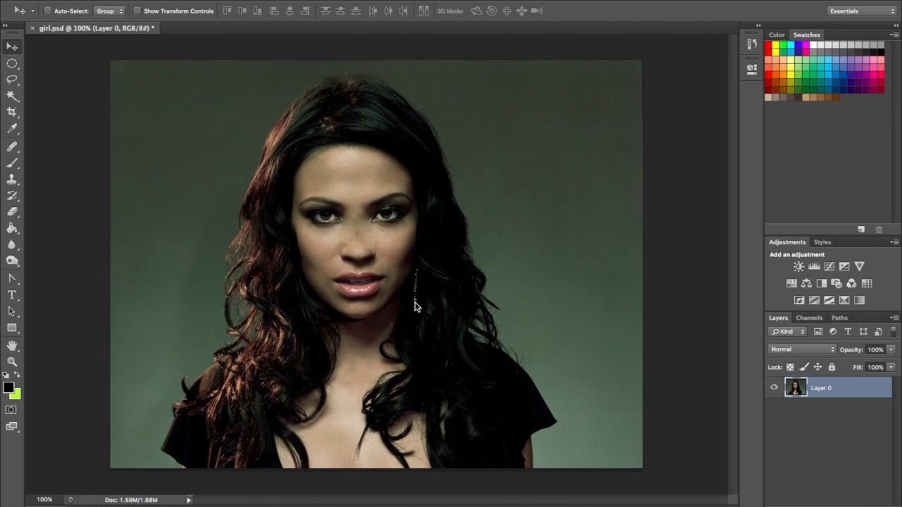
Draw a freehand Lasso selection around the face, neck and chest, running through the hair down to the photo's lower edge
{"action": "key", "text": "l"}
{"action": "left_click", "coordinate": [18, 85]}
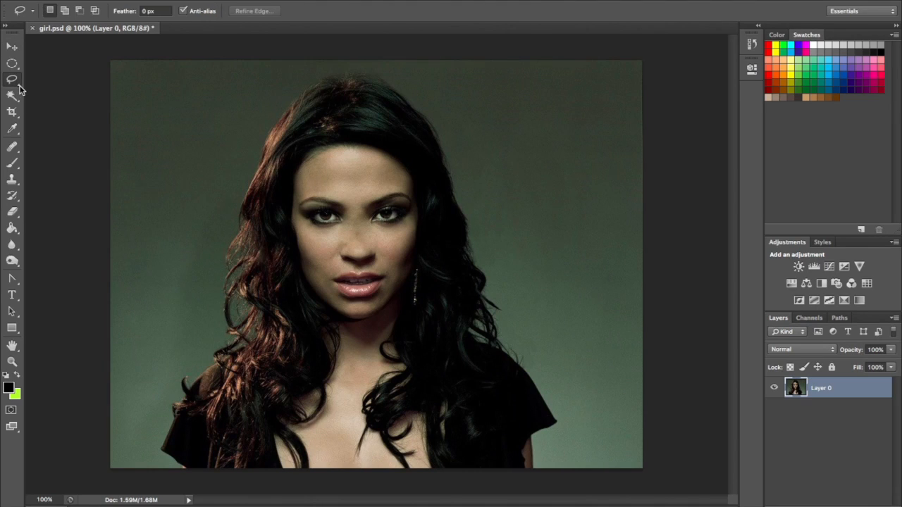
{"action": "left_click", "coordinate": [19, 87]}
{"action": "left_click", "coordinate": [67, 76]}
{"action": "mouse_move", "coordinate": [271, 424]}
{"action": "left_mouse_down"}
{"action": "mouse_move", "coordinate": [297, 369]}
{"action": "mouse_move", "coordinate": [303, 335]}
{"action": "mouse_move", "coordinate": [297, 173]}
{"action": "left_mouse_up"}
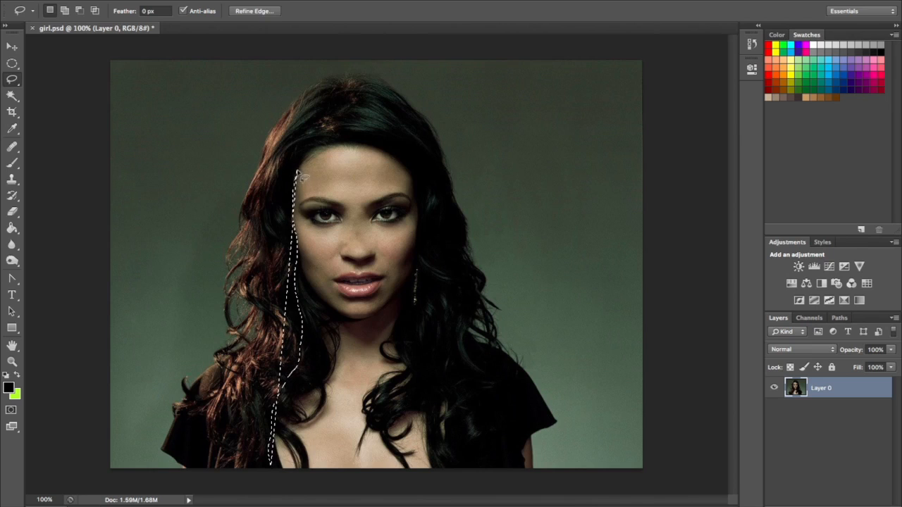
{"action": "key", "text": "ctrl+d"}
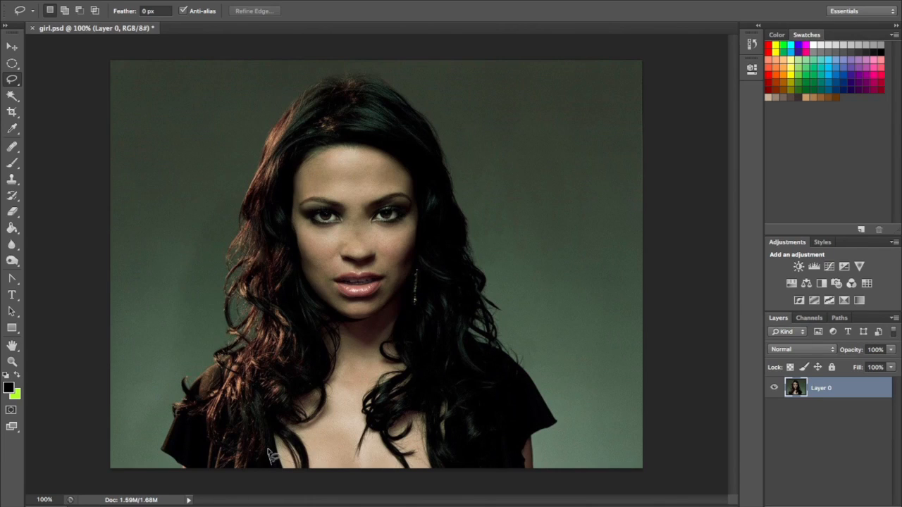
{"action": "mouse_move", "coordinate": [268, 444]}
{"action": "left_mouse_down"}
{"action": "mouse_move", "coordinate": [306, 325]}
{"action": "mouse_move", "coordinate": [287, 241]}
{"action": "mouse_move", "coordinate": [287, 152]}
{"action": "mouse_move", "coordinate": [308, 131]}
{"action": "mouse_move", "coordinate": [373, 130]}
{"action": "mouse_move", "coordinate": [411, 155]}
{"action": "mouse_move", "coordinate": [420, 178]}
{"action": "mouse_move", "coordinate": [436, 308]}
{"action": "mouse_move", "coordinate": [476, 476]}
{"action": "mouse_move", "coordinate": [238, 490]}
{"action": "left_mouse_up"}
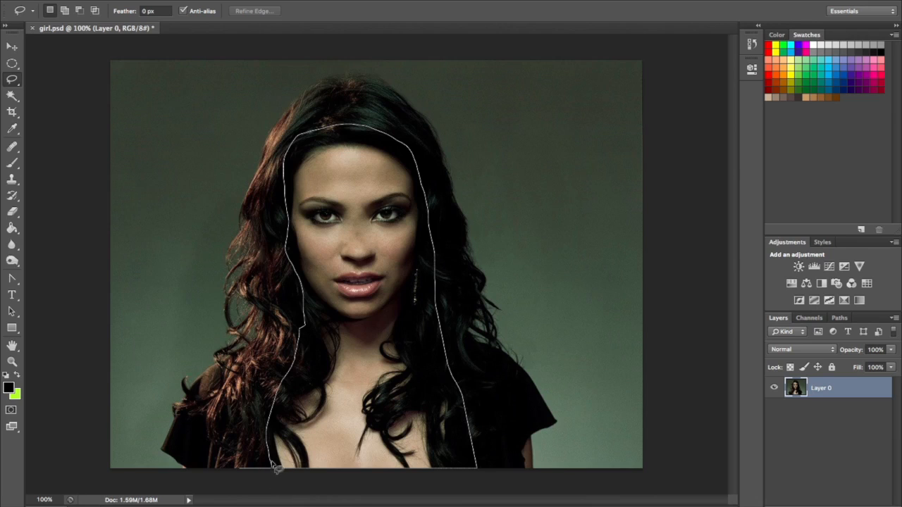
{"action": "left_click_drag", "start_coordinate": [272, 460], "coordinate": [273, 465]}
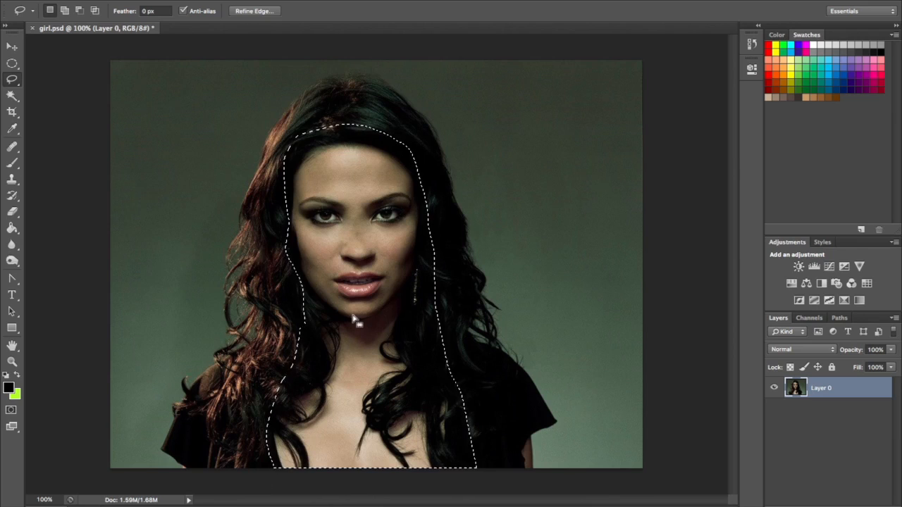
{"action": "key", "text": "super+space"}
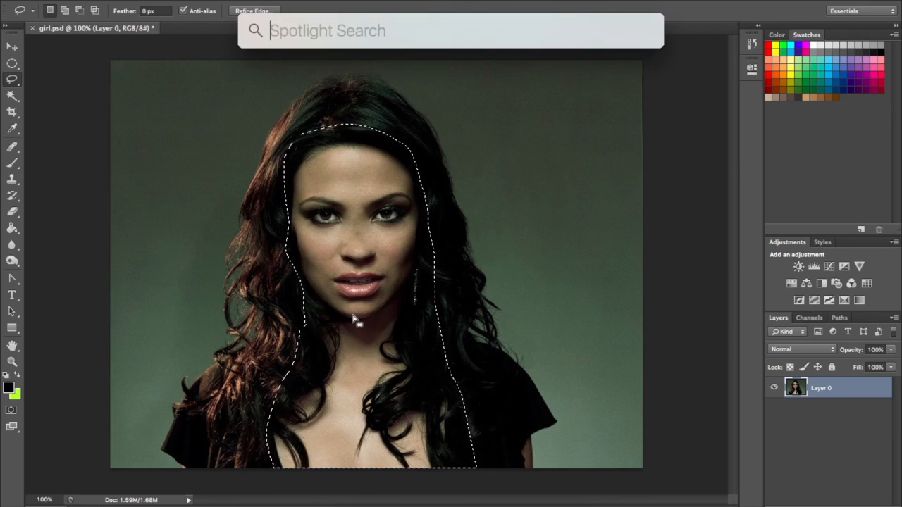
{"action": "type", "text": "commands"}
{"action": "key", "text": "BackSpace"}
{"action": "type", "text": "or "}
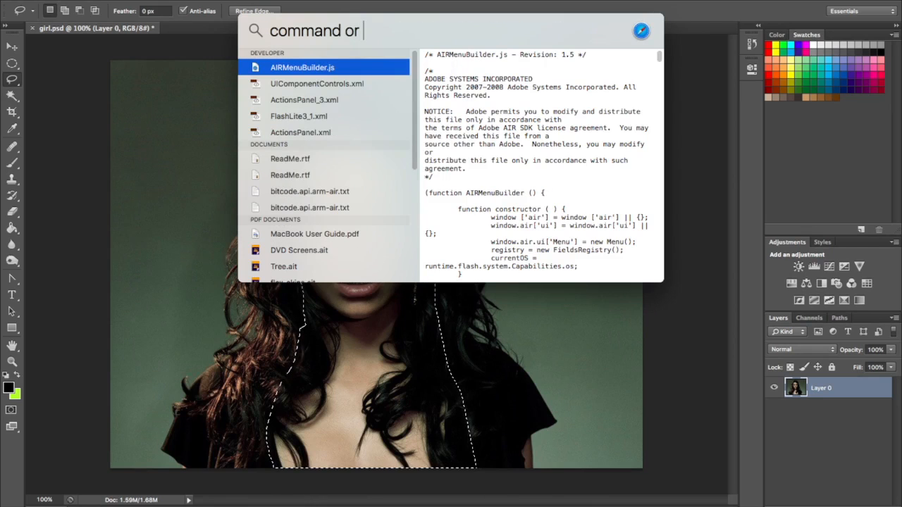
{"action": "type", "text": "contro"}
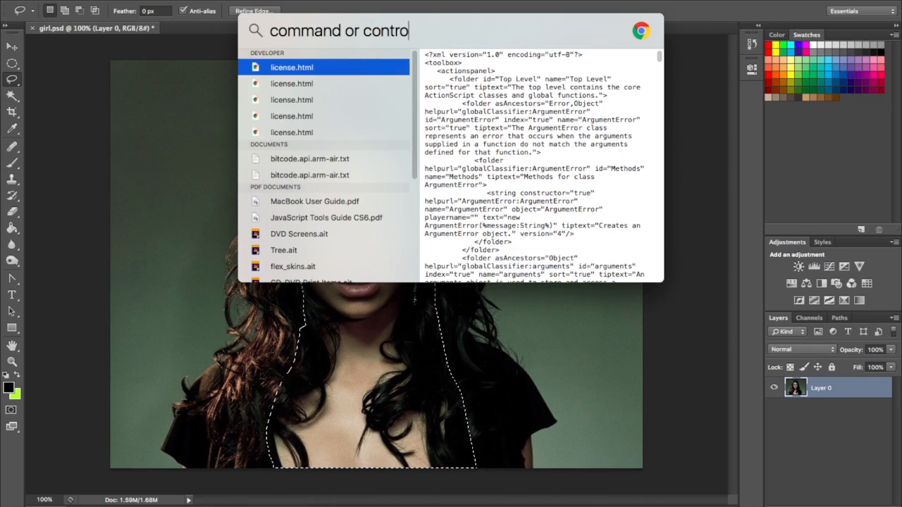
{"action": "type", "text": "l u"}
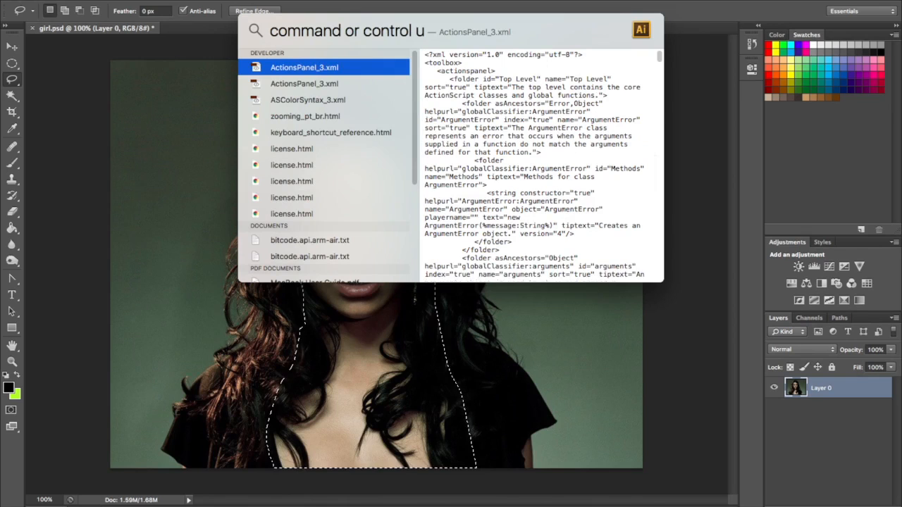
{"action": "key", "text": "super+a"}
{"action": "key", "text": "BackSpace"}
{"action": "key", "text": "Escape"}
{"action": "key", "text": "super+d"}
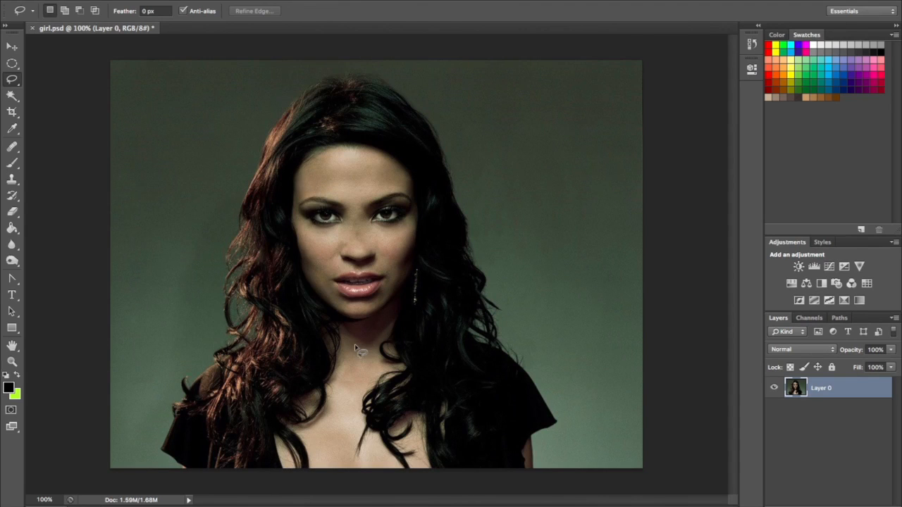
{"action": "key", "text": "super+z"}
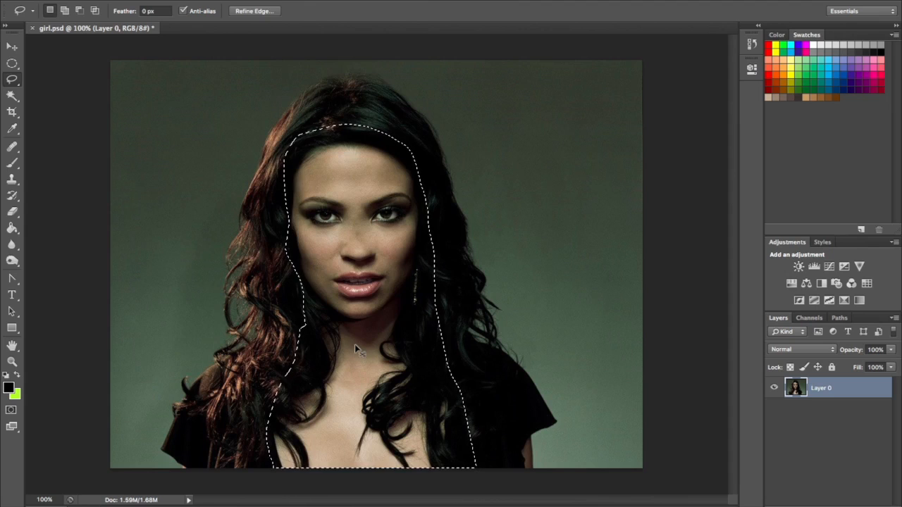
Apply a Hue/Saturation adjustment to the selected skin with Hue +180, Saturation 0 and Lightness 0
{"action": "key", "text": "super+u"}
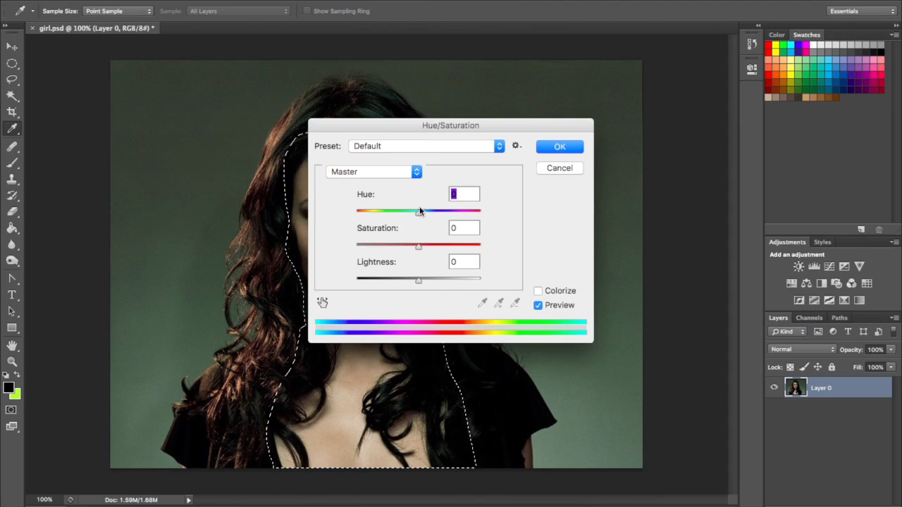
{"action": "left_click", "coordinate": [463, 246]}
{"action": "left_click_drag", "start_coordinate": [486, 126], "coordinate": [440, 125]}
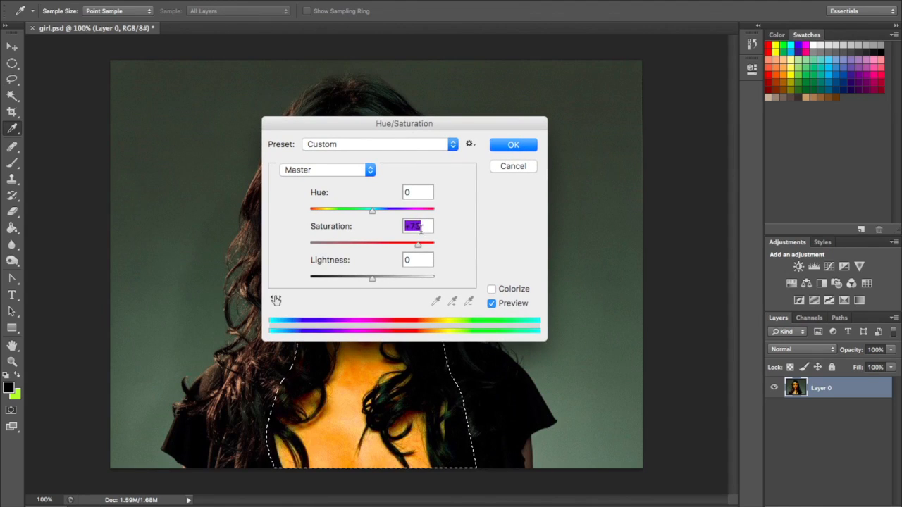
{"action": "type", "text": "0"}
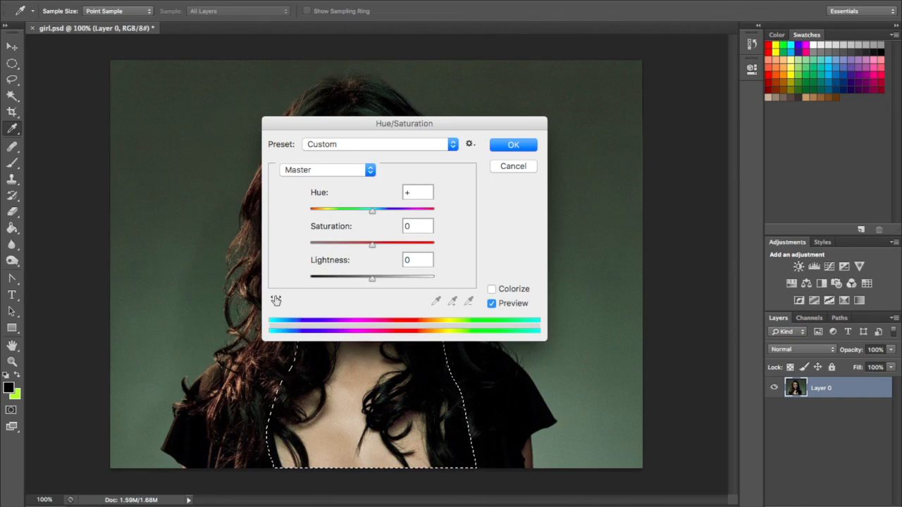
{"action": "type", "text": "+1"}
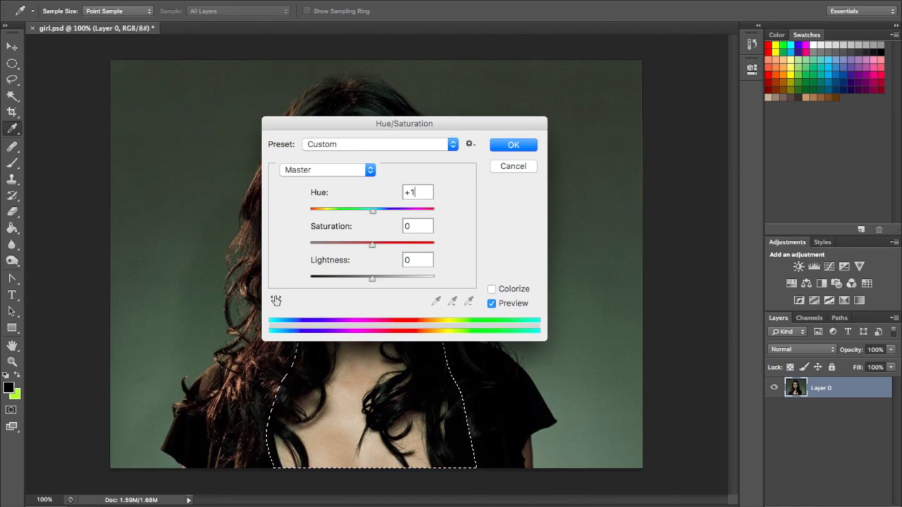
{"action": "type", "text": "80"}
{"action": "left_click_drag", "start_coordinate": [489, 131], "coordinate": [831, 97]}
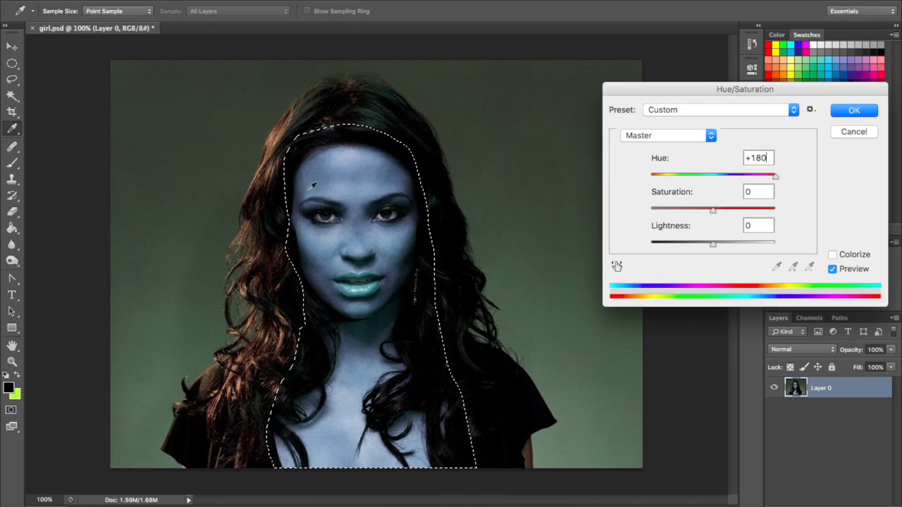
{"action": "left_click_drag", "start_coordinate": [775, 176], "coordinate": [551, 212]}
{"action": "left_click_drag", "start_coordinate": [612, 201], "coordinate": [781, 177]}
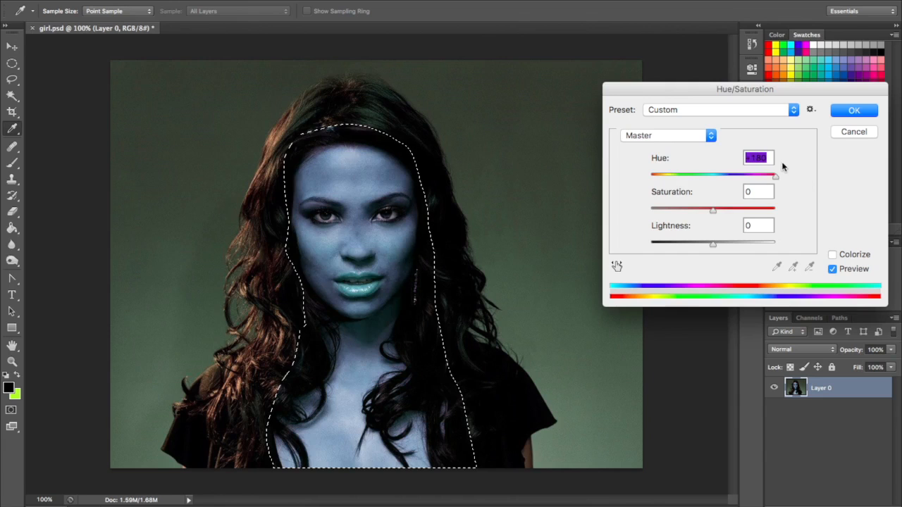
{"action": "left_click", "coordinate": [771, 158]}
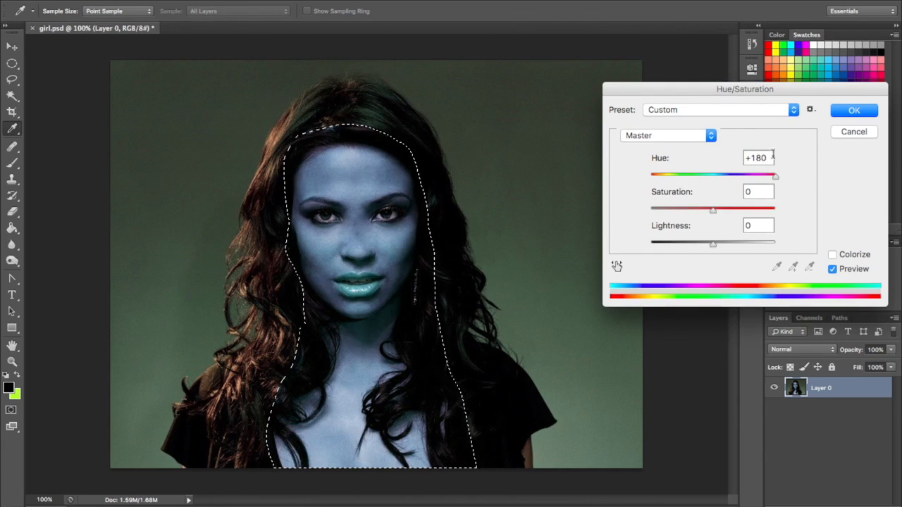
{"action": "left_click", "coordinate": [853, 109]}
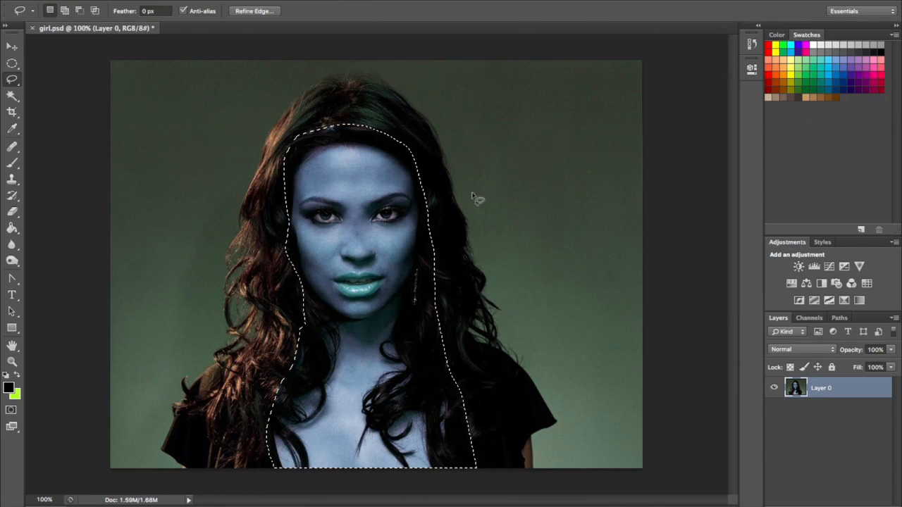
{"action": "key", "text": "super+space"}
{"action": "type", "text": "command or "}
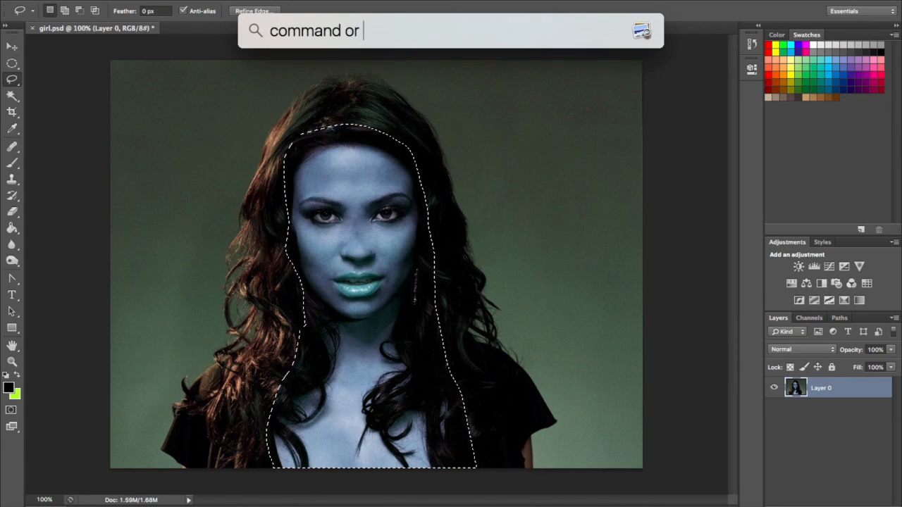
{"action": "type", "text": "control"}
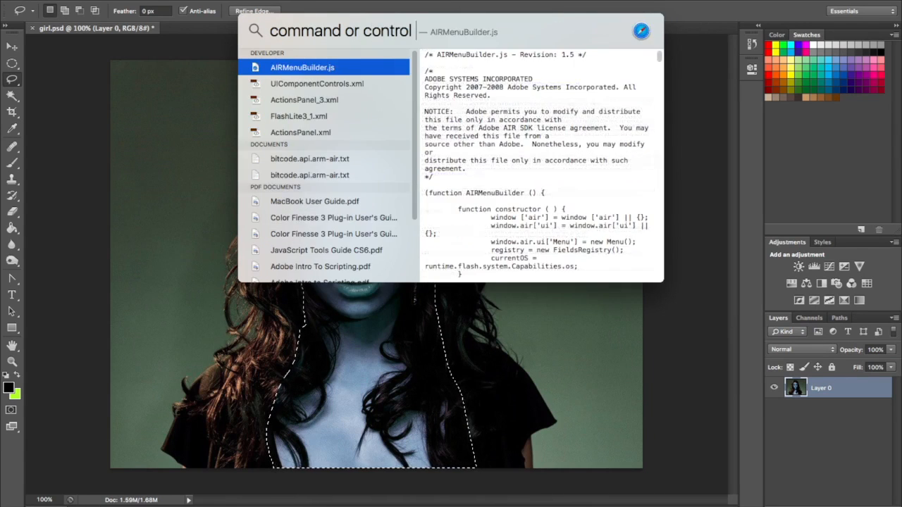
{"action": "type", "text": " d t"}
{"action": "key", "text": "BackSpace"}
{"action": "key", "text": "BackSpace"}
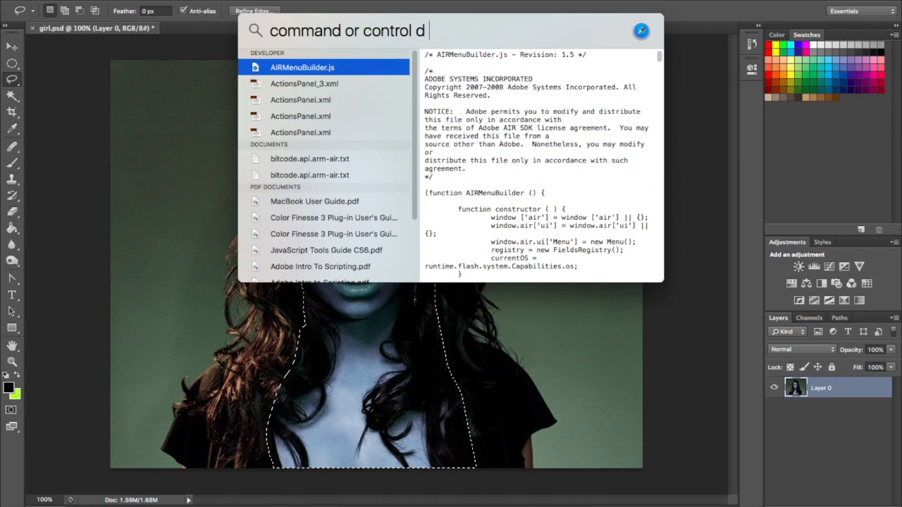
{"action": "key", "text": "BackSpace"}
{"action": "type", "text": "d"}
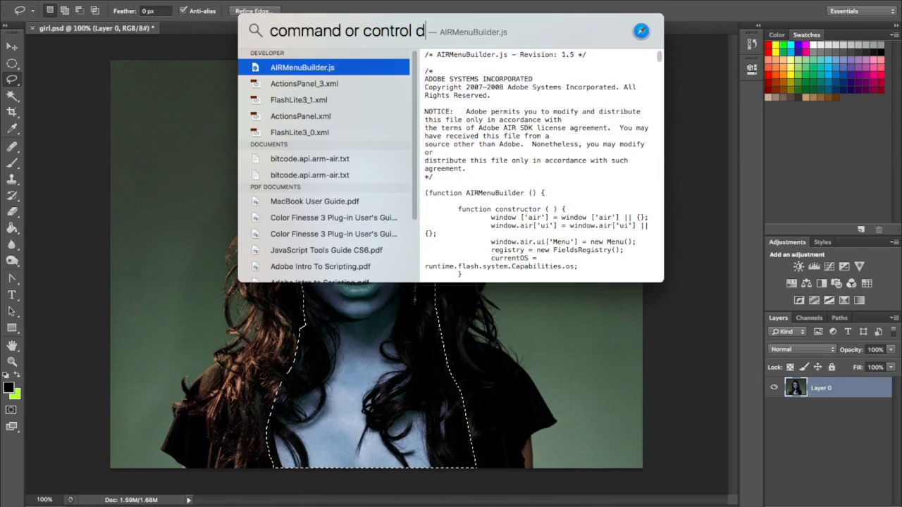
{"action": "key", "text": "super+a"}
{"action": "key", "text": "BackSpace"}
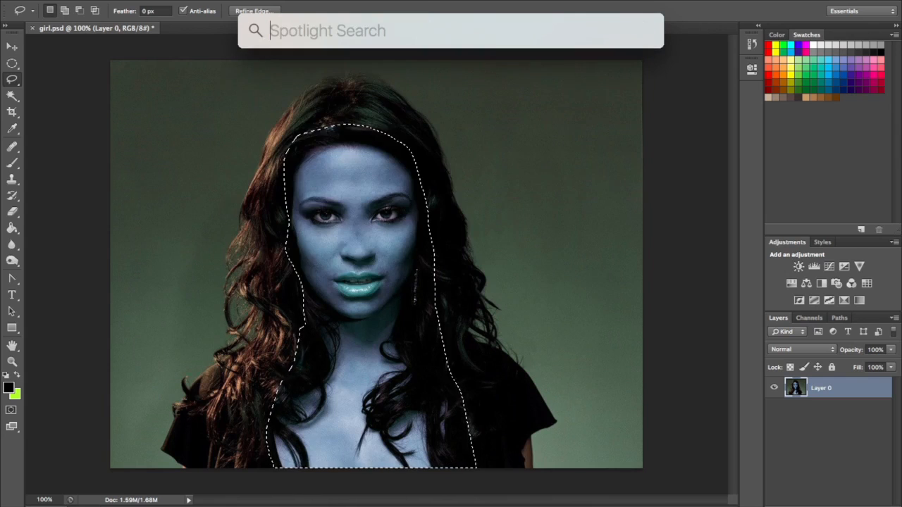
{"action": "left_click", "coordinate": [355, 240]}
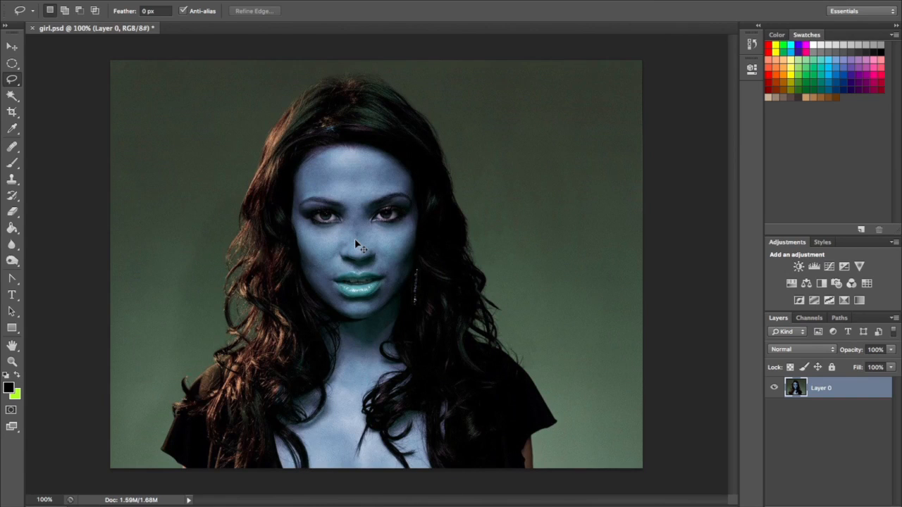
{"action": "key", "text": "ctrl+z"}
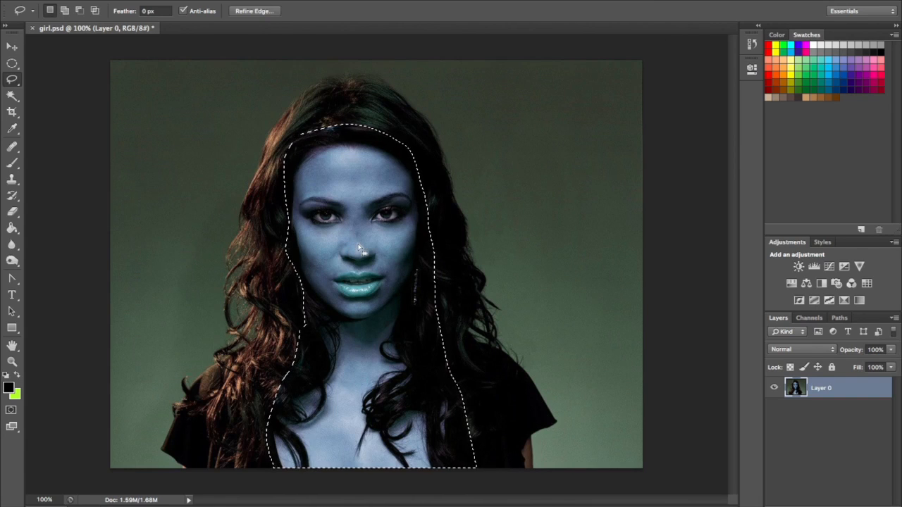
Lasso the bare arm patch below the sleeve at the photo's lower right and apply Hue/Saturation with Hue 180
{"action": "key", "text": "super+d"}
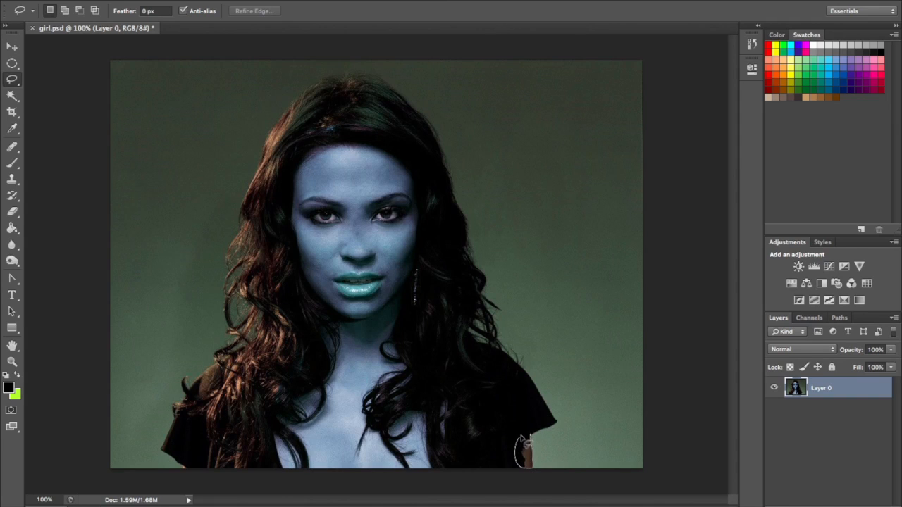
{"action": "left_click_drag", "start_coordinate": [532, 442], "coordinate": [533, 447]}
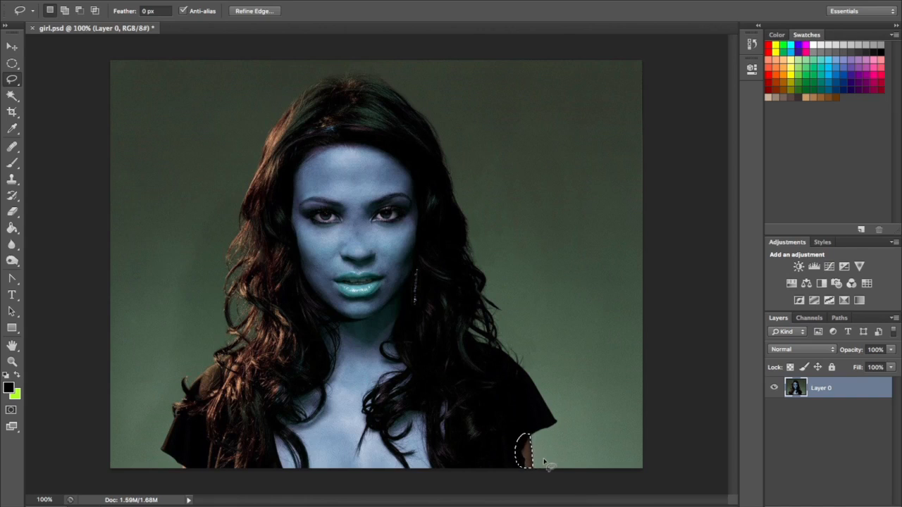
{"action": "key", "text": "ctrl+u"}
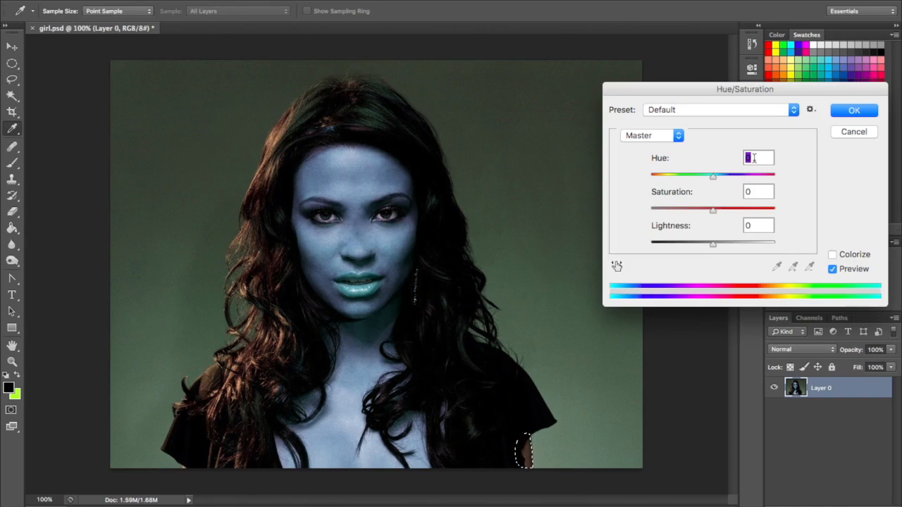
{"action": "type", "text": "180"}
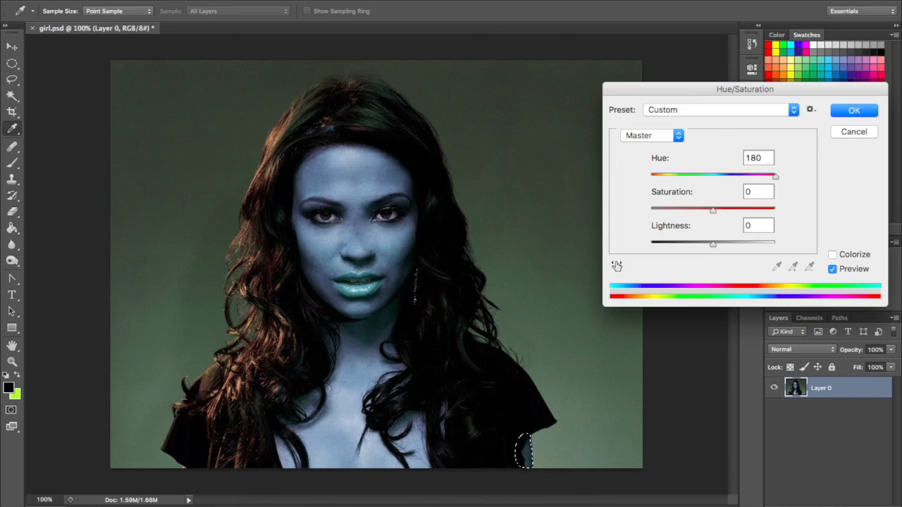
{"action": "left_click", "coordinate": [867, 113]}
Postpone the system update notification until tomorrow
{"action": "left_click", "coordinate": [886, 30]}
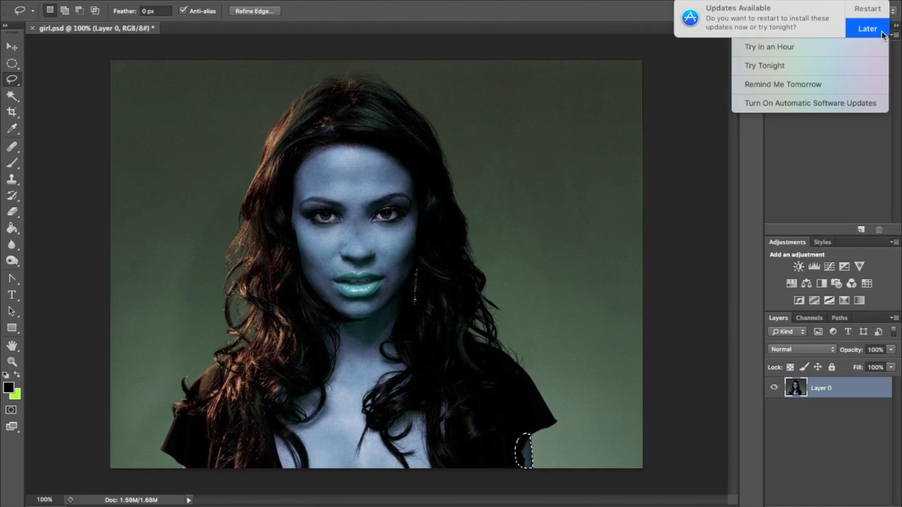
{"action": "left_click", "coordinate": [846, 85]}
Replace the arm selection with a narrow Lasso selection along the nose's left side, from the inner eye corner to the nostril
{"action": "key", "text": "super+d"}
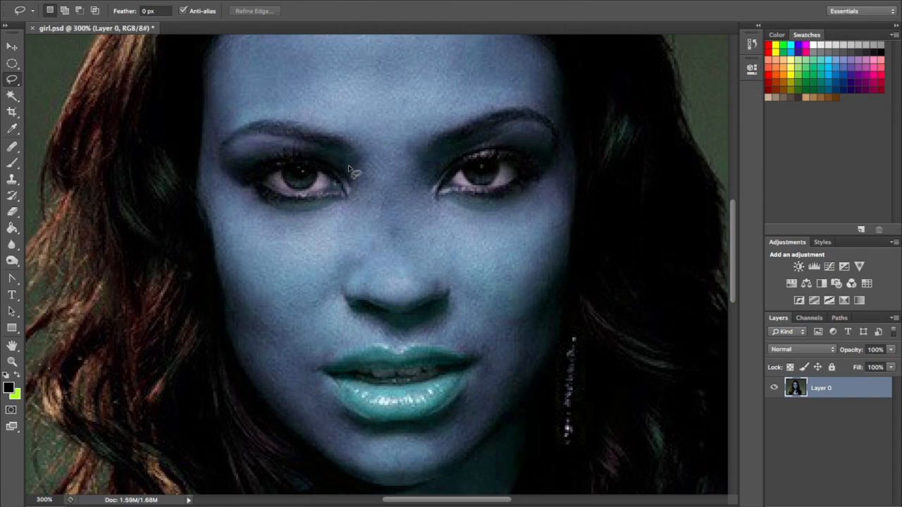
{"action": "mouse_move", "coordinate": [353, 168]}
{"action": "left_mouse_down"}
{"action": "mouse_move", "coordinate": [343, 268]}
{"action": "mouse_move", "coordinate": [362, 285]}
{"action": "mouse_move", "coordinate": [381, 236]}
{"action": "mouse_move", "coordinate": [355, 169]}
{"action": "left_mouse_up"}
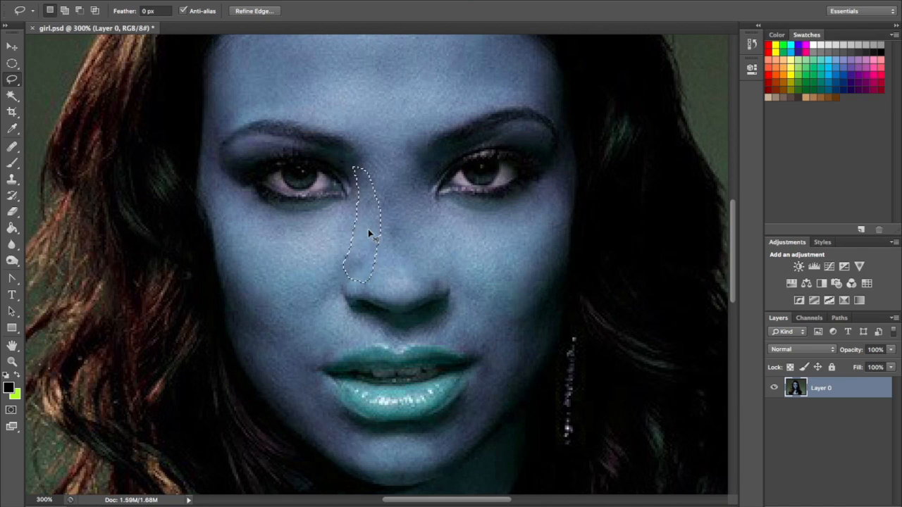
{"action": "key", "text": "super+space"}
{"action": "type", "text": "co"}
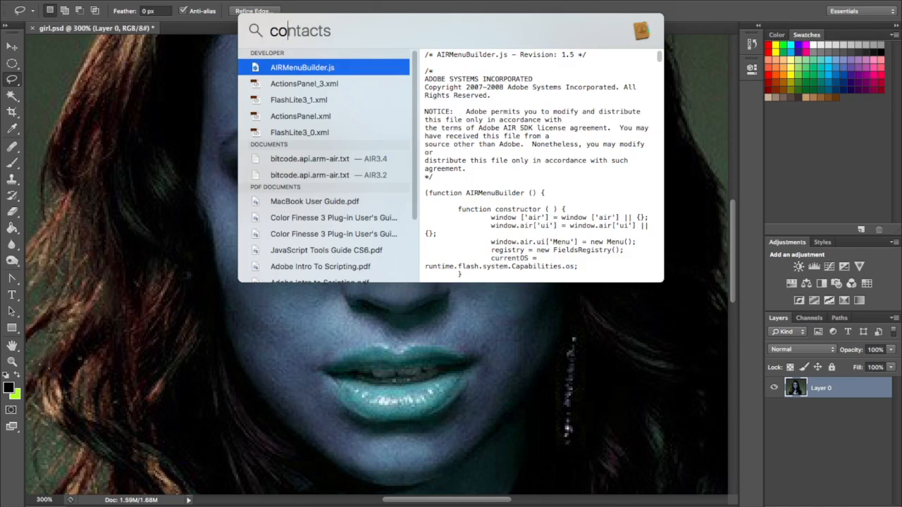
{"action": "type", "text": "mmand "}
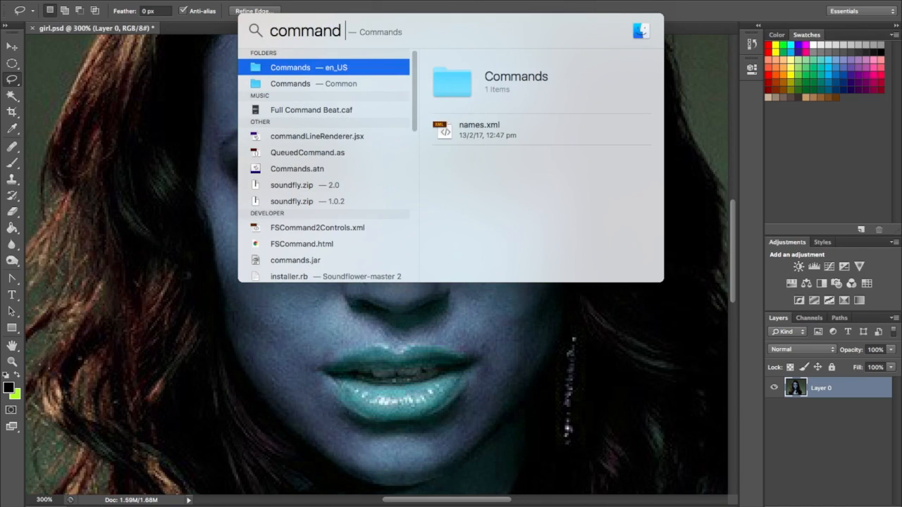
{"action": "type", "text": "c or copy"}
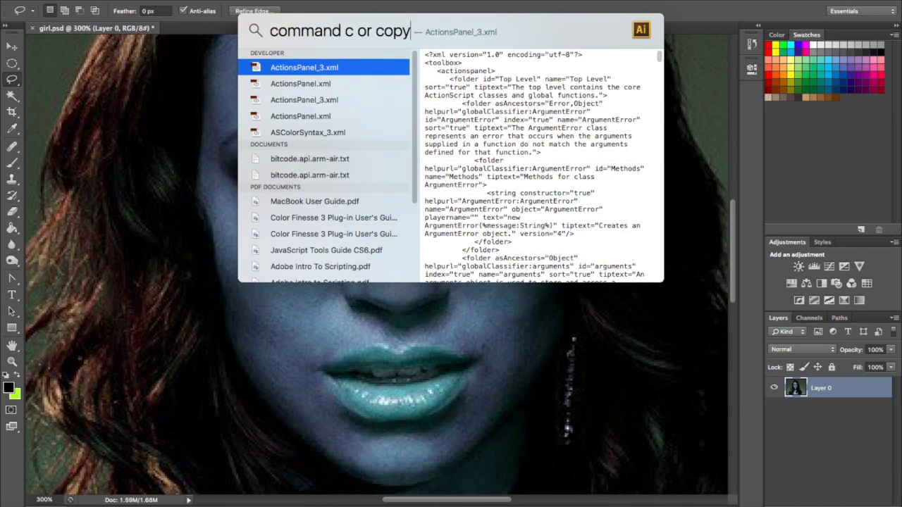
{"action": "key", "text": "super+a"}
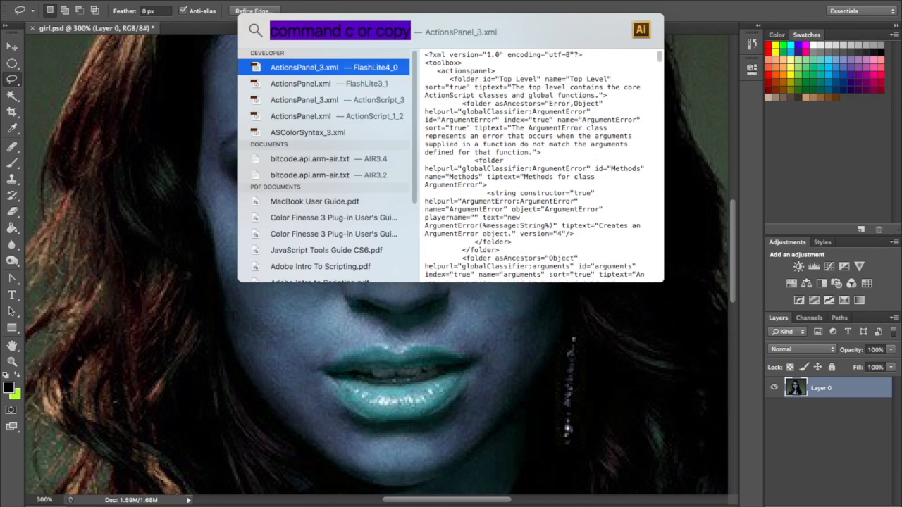
{"action": "key", "text": "BackSpace"}
{"action": "left_click", "coordinate": [361, 252]}
{"action": "key", "text": "super+z"}
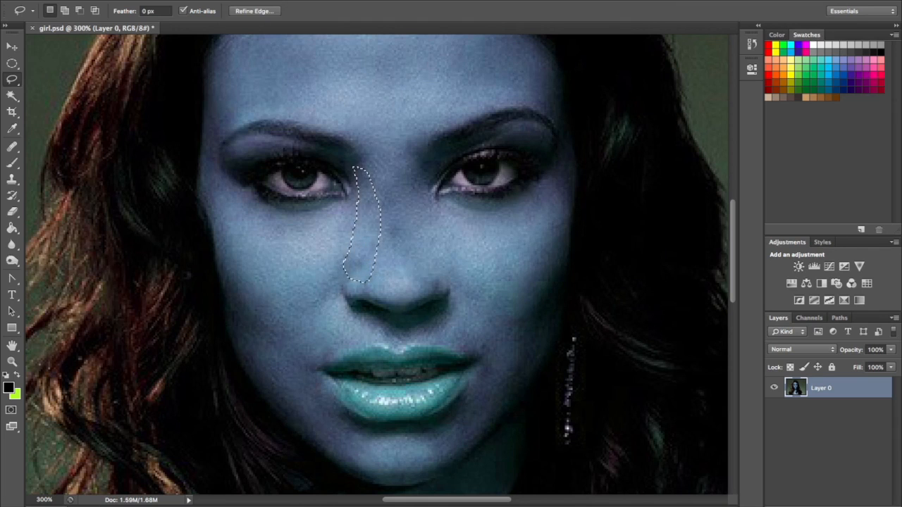
{"action": "left_click", "coordinate": [851, 446]}
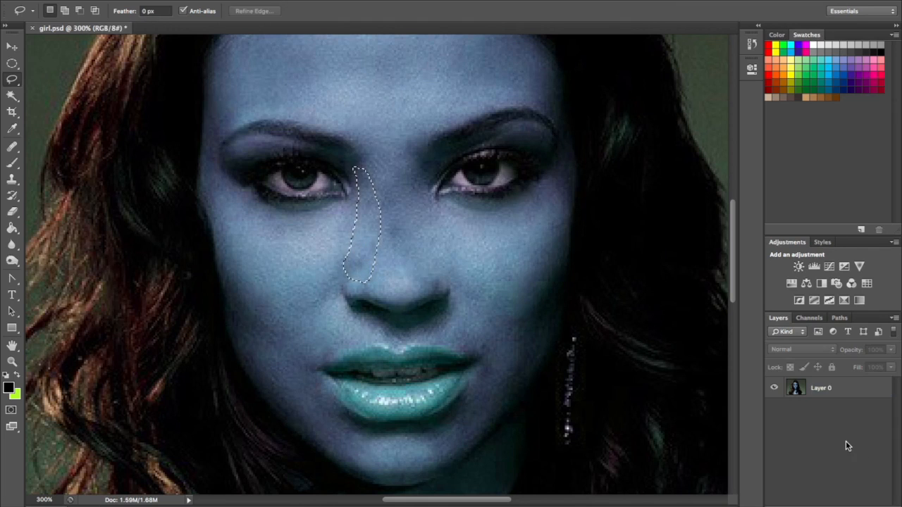
{"action": "left_click", "coordinate": [842, 399]}
{"action": "key", "text": "super+space"}
{"action": "type", "text": "command "}
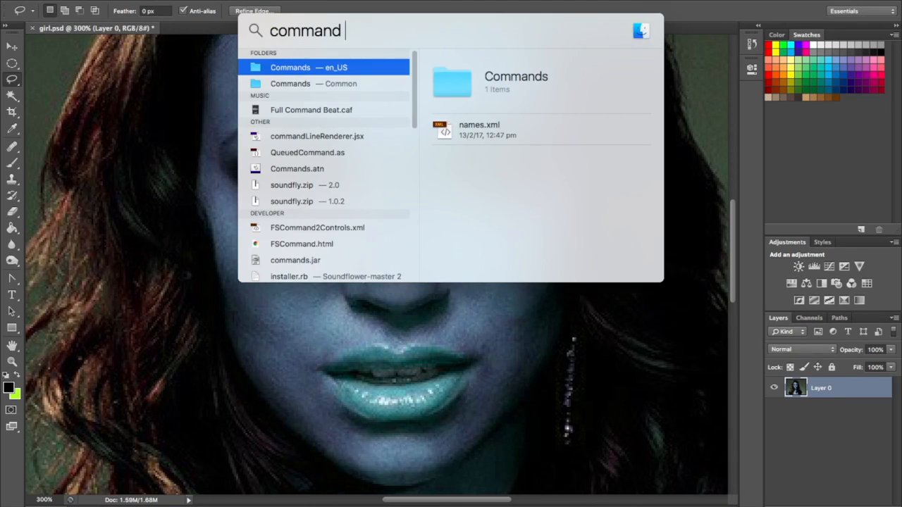
{"action": "type", "text": "p for paste"}
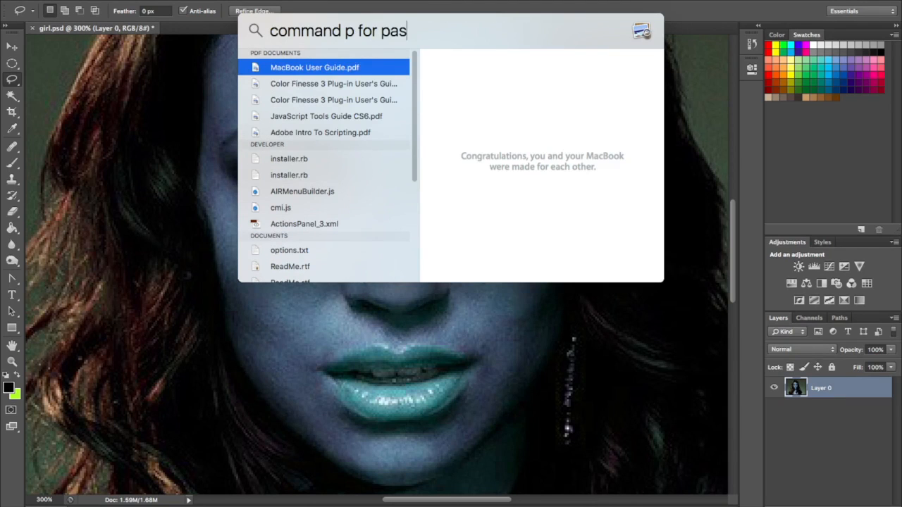
{"action": "key", "text": "Escape"}
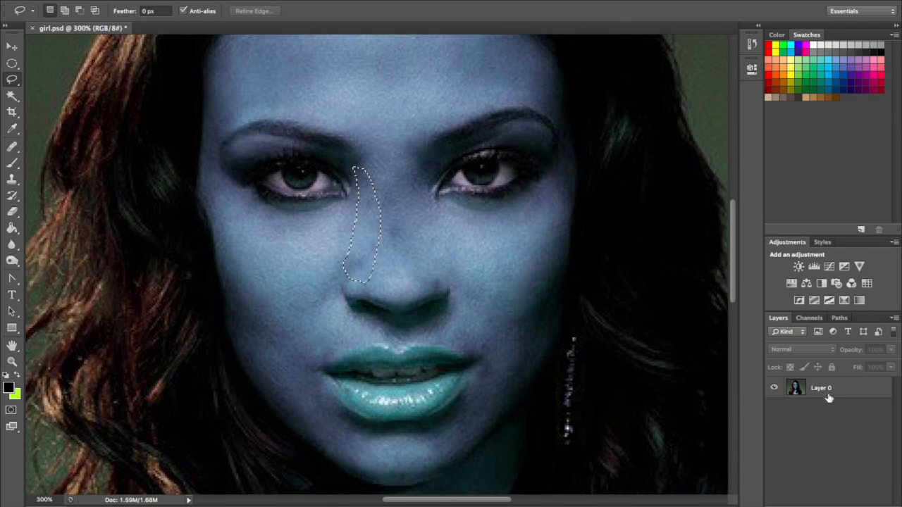
Copy the lassoed nose strip onto a new layer and check it by toggling the visibility of both layers
{"action": "key", "text": "ctrl+j"}
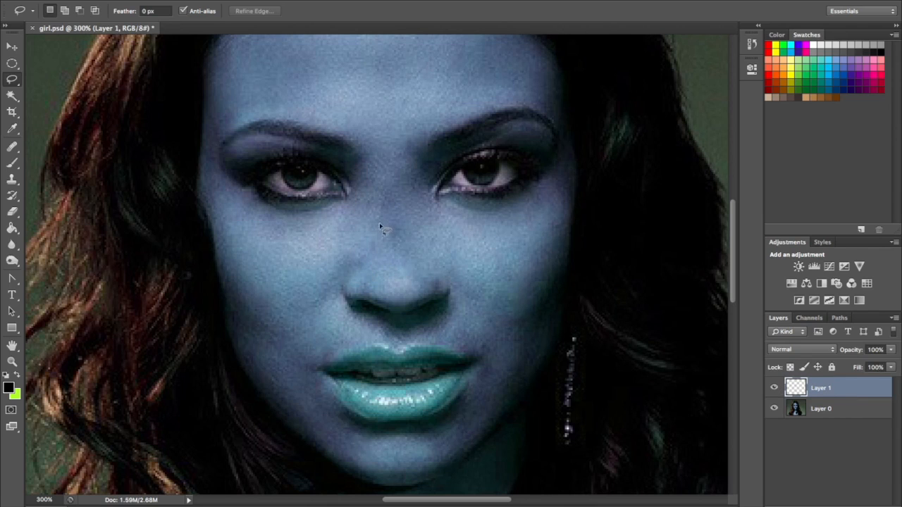
{"action": "left_click", "coordinate": [774, 409]}
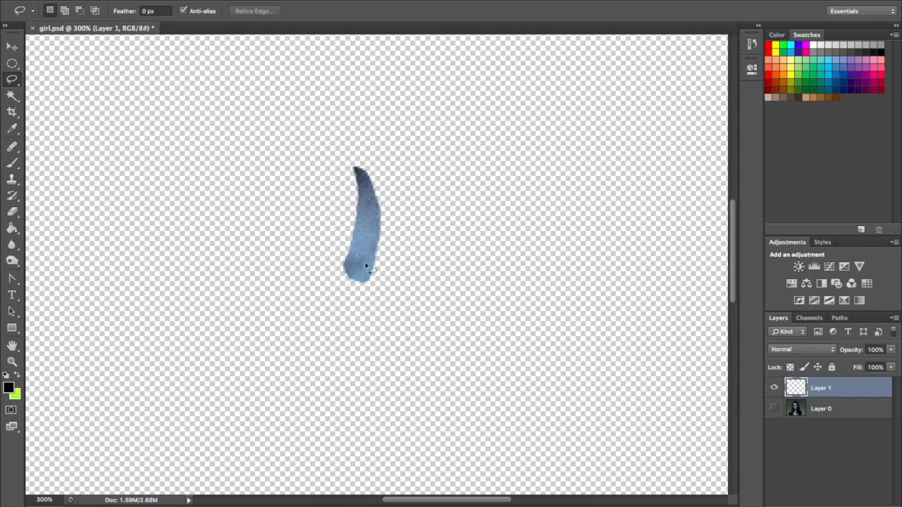
{"action": "left_click", "coordinate": [774, 408]}
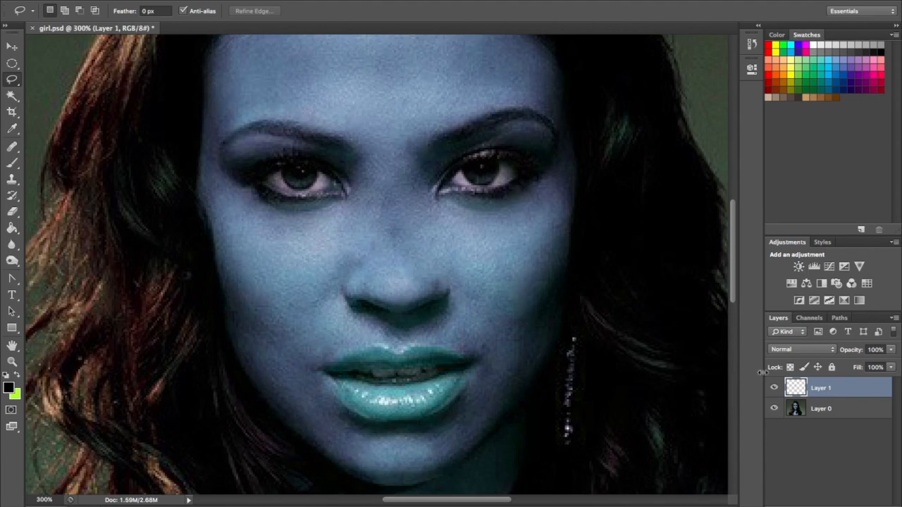
{"action": "left_click", "coordinate": [773, 389]}
{"action": "left_click", "coordinate": [773, 388]}
{"action": "left_click", "coordinate": [773, 389]}
{"action": "left_click", "coordinate": [773, 388]}
{"action": "left_click", "coordinate": [773, 388]}
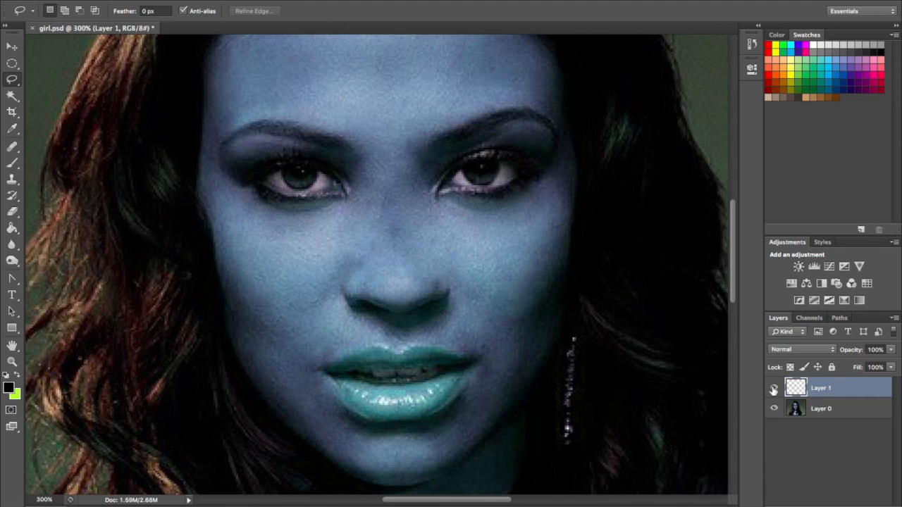
Duplicate the nose strip's Layer 1 within girl.psd under the name Layer 1 copy
{"action": "right_click", "coordinate": [823, 391]}
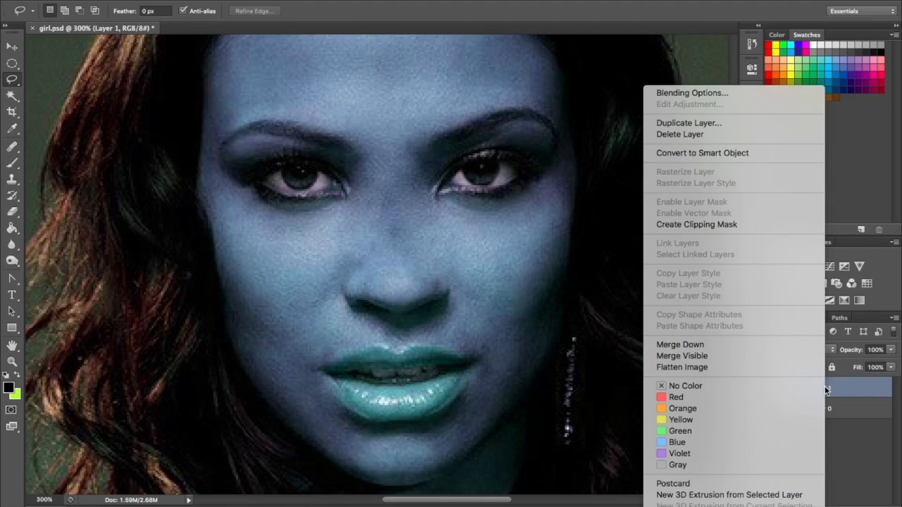
{"action": "left_click", "coordinate": [827, 385]}
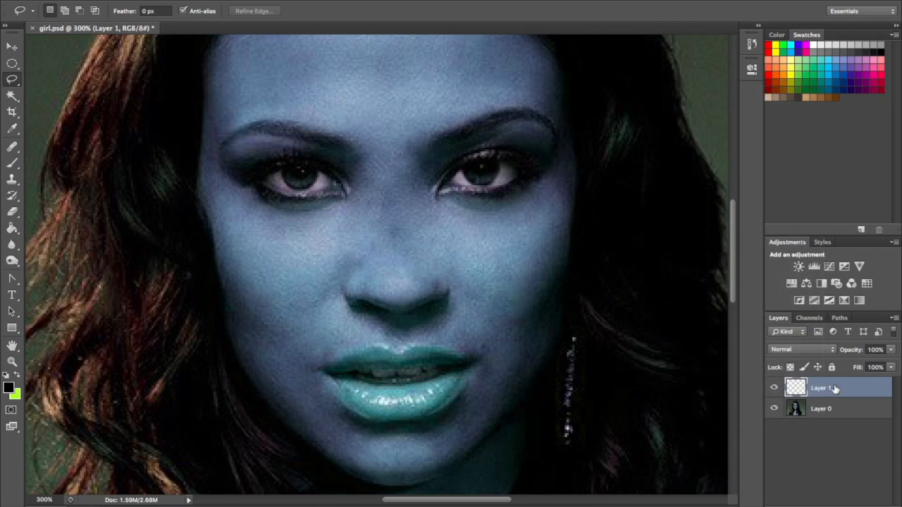
{"action": "right_click", "coordinate": [834, 386]}
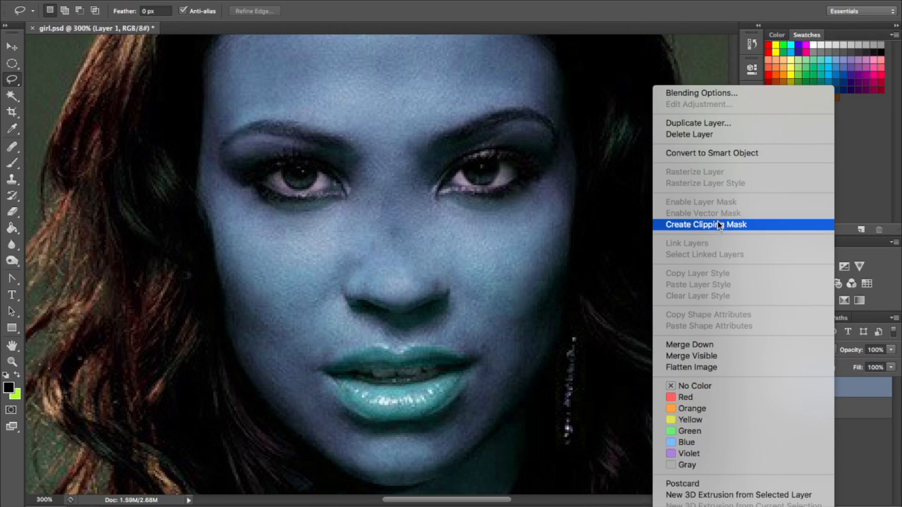
{"action": "left_click", "coordinate": [721, 125]}
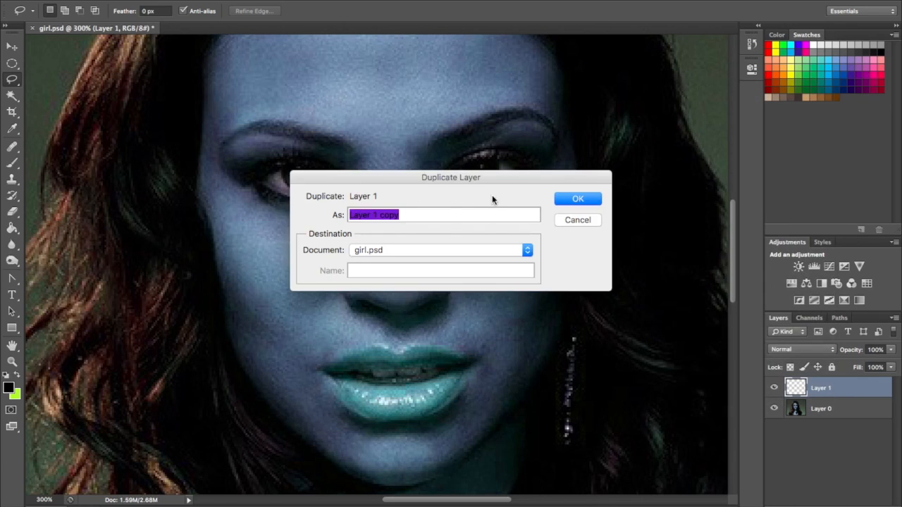
{"action": "left_click", "coordinate": [444, 217]}
{"action": "left_click", "coordinate": [578, 199]}
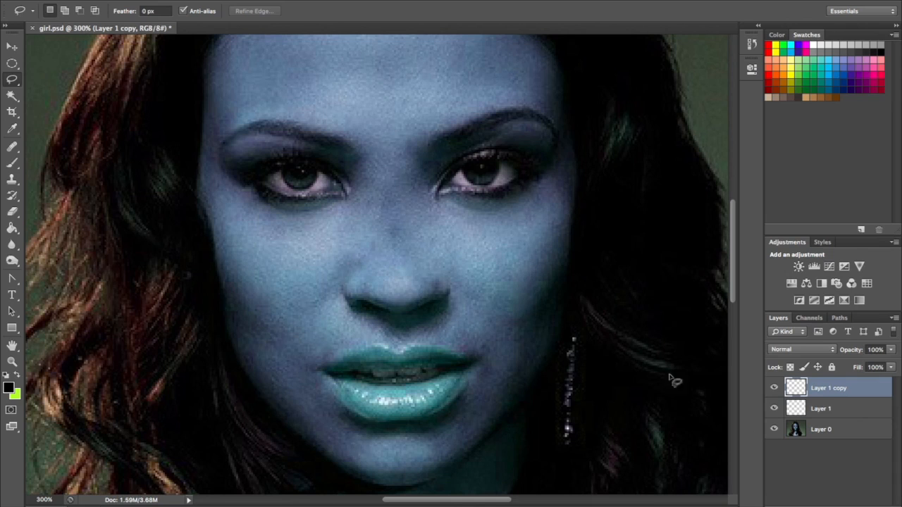
Compare the duplicated nose strip with its original by hiding the layers in turn, and make all three layers visible again
{"action": "left_click", "coordinate": [775, 428]}
{"action": "left_click", "coordinate": [773, 409]}
{"action": "left_click", "coordinate": [775, 389]}
{"action": "left_click", "coordinate": [774, 388]}
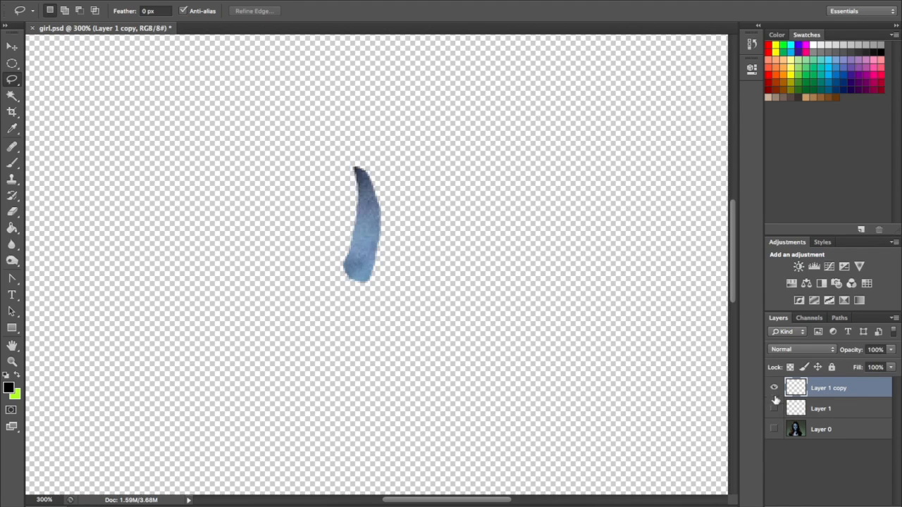
{"action": "left_click", "coordinate": [778, 407]}
{"action": "left_click", "coordinate": [777, 408]}
{"action": "left_click", "coordinate": [777, 408]}
{"action": "left_click", "coordinate": [778, 408]}
{"action": "left_click", "coordinate": [778, 411]}
{"action": "left_click", "coordinate": [774, 429]}
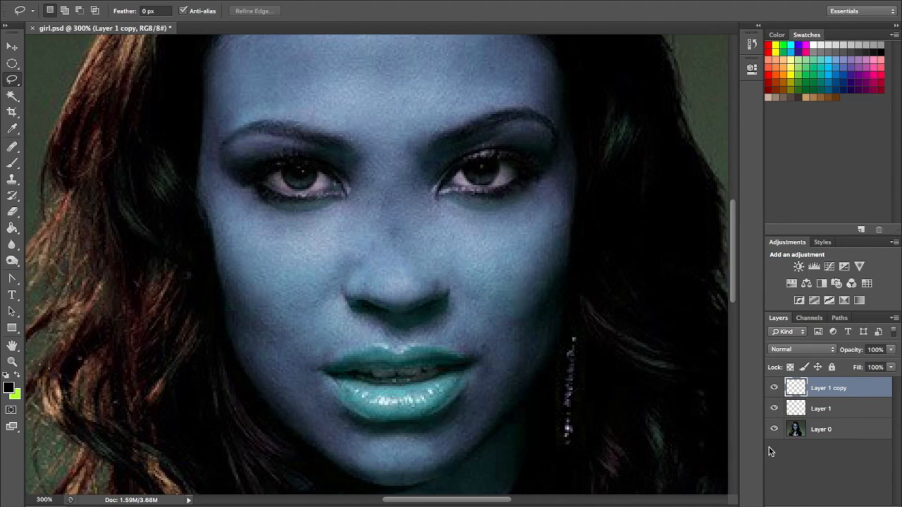
Set the blend mode of the nose strip on Layer 1 to Multiply
{"action": "right_click", "coordinate": [821, 411]}
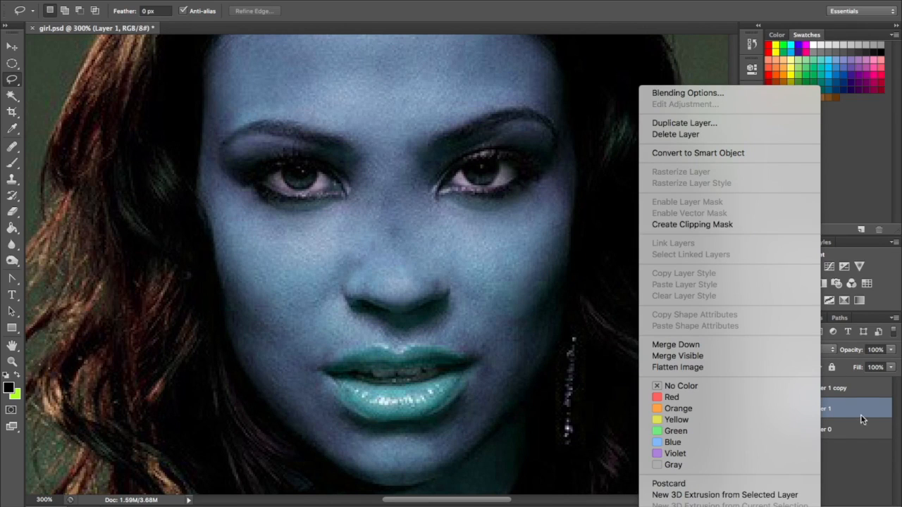
{"action": "left_click", "coordinate": [846, 399]}
{"action": "right_click", "coordinate": [845, 408]}
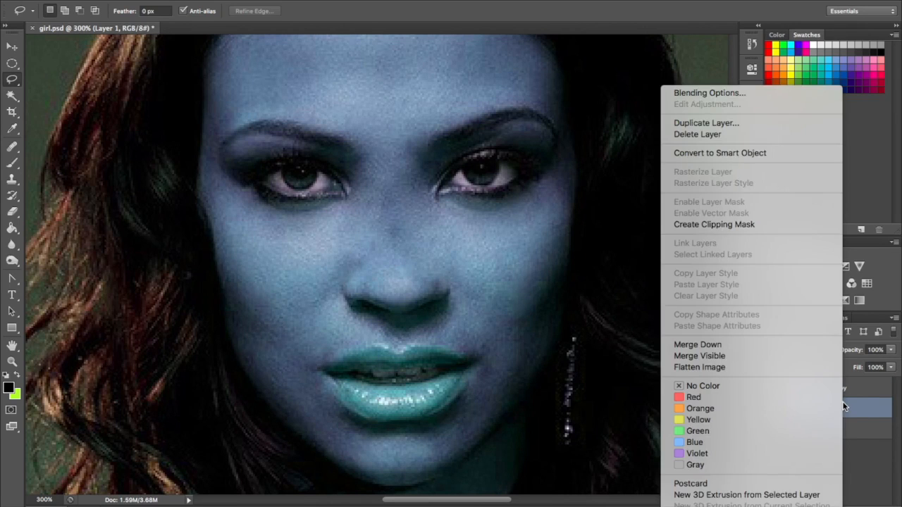
{"action": "right_click", "coordinate": [858, 409]}
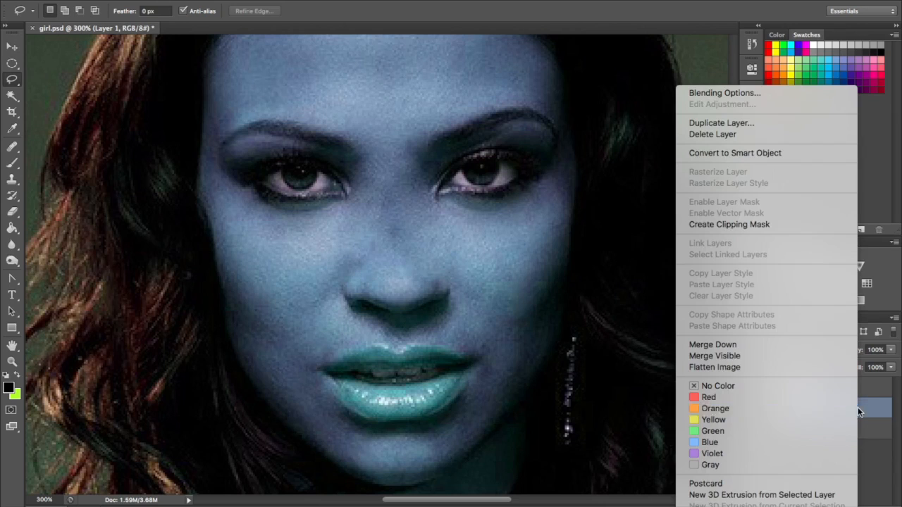
{"action": "left_click", "coordinate": [885, 409]}
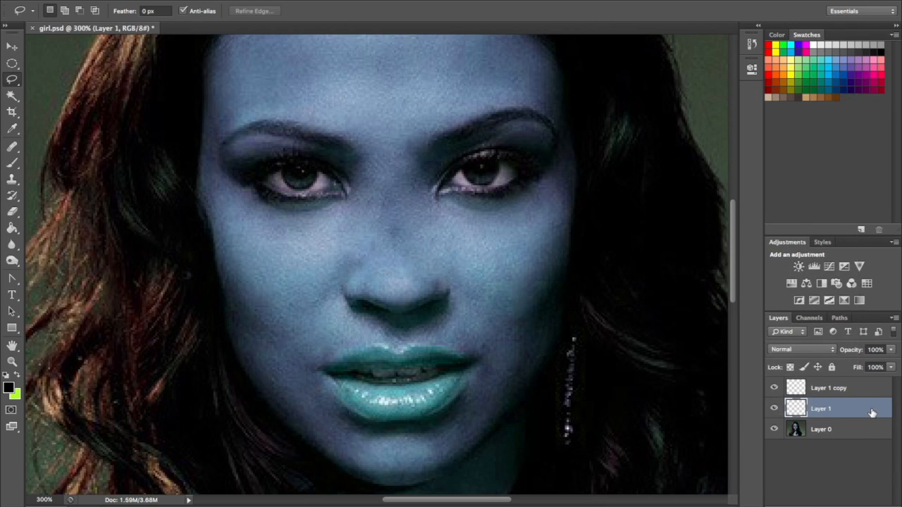
{"action": "double_click", "coordinate": [871, 412]}
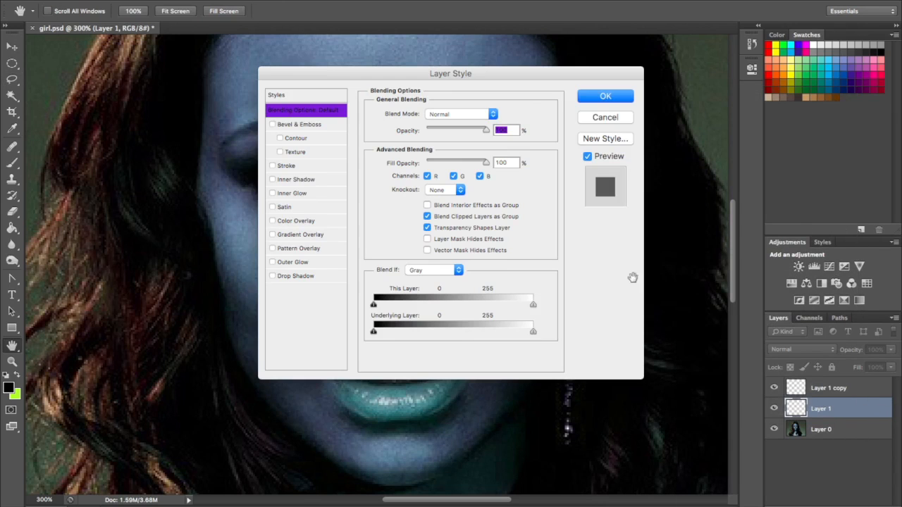
{"action": "left_click", "coordinate": [486, 115]}
{"action": "left_click", "coordinate": [486, 114]}
{"action": "left_click", "coordinate": [486, 115]}
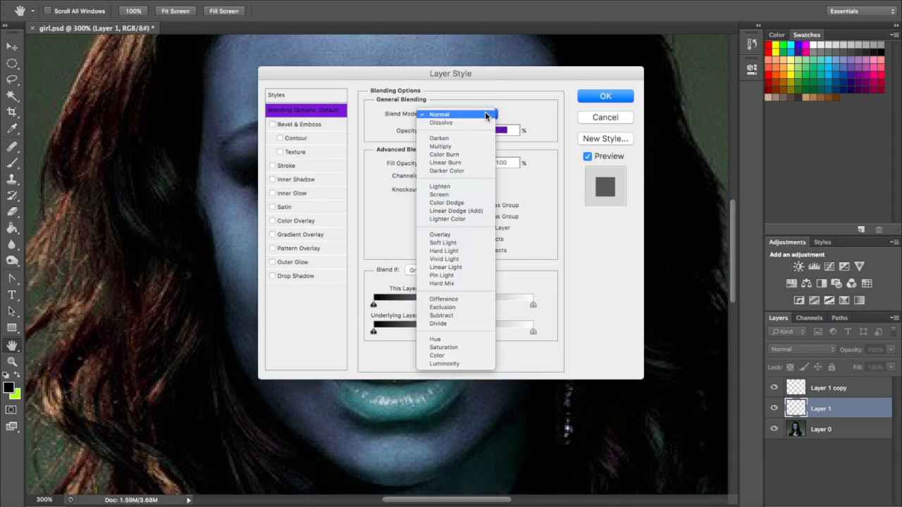
{"action": "left_click", "coordinate": [471, 150]}
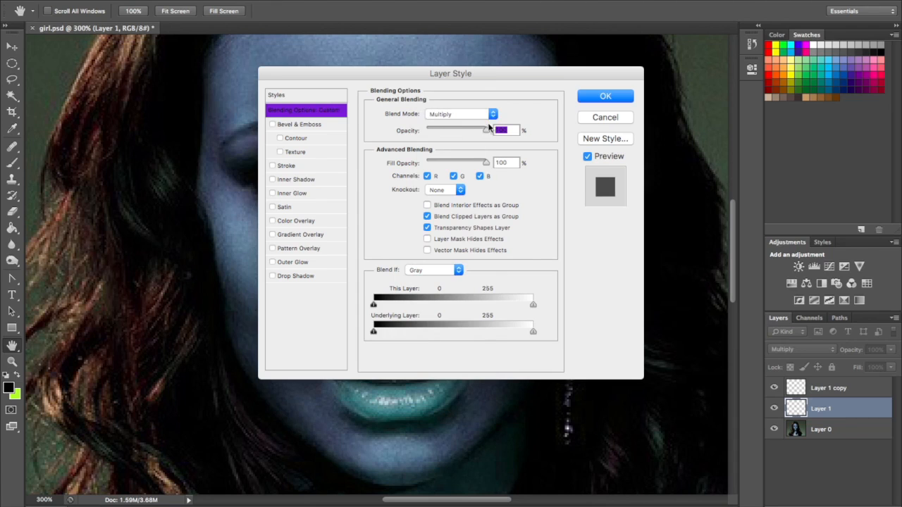
{"action": "left_click", "coordinate": [609, 102]}
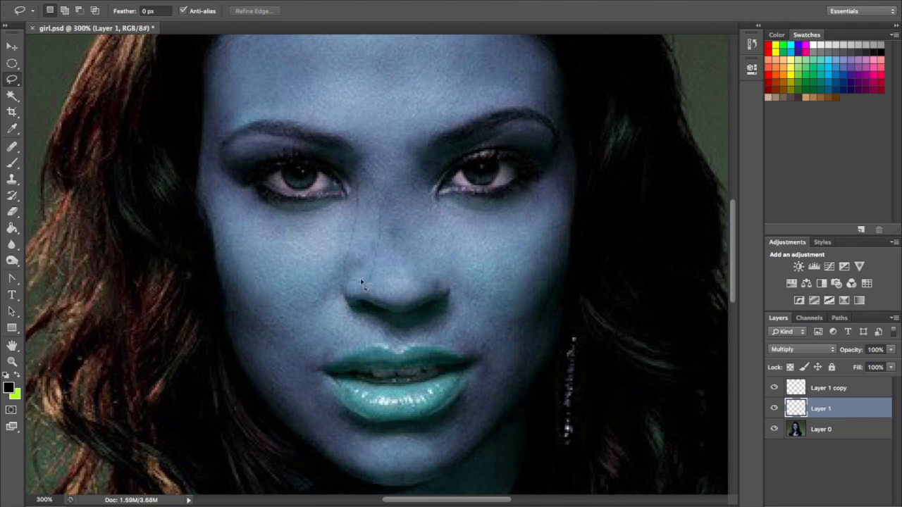
Set the blend mode of Layer 1 copy to Multiply as well
{"action": "left_click", "coordinate": [826, 388]}
{"action": "double_click", "coordinate": [861, 390]}
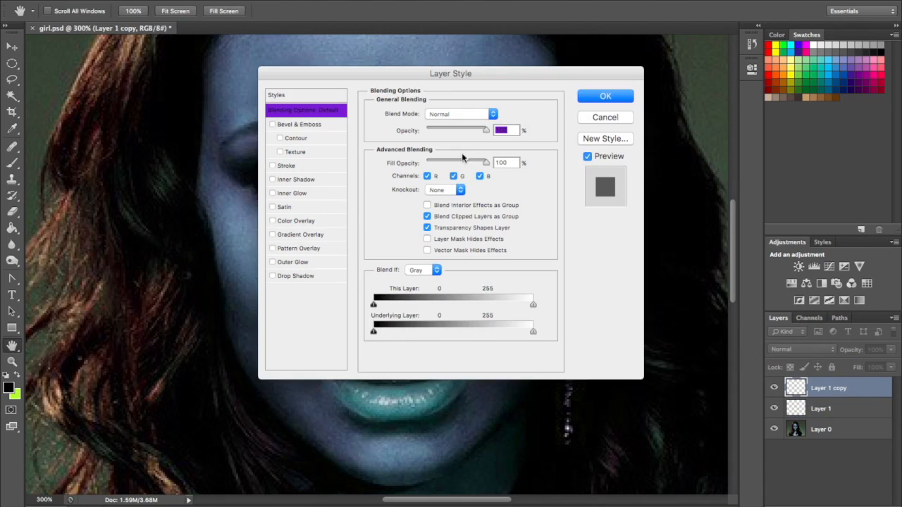
{"action": "left_click", "coordinate": [493, 115]}
{"action": "left_click", "coordinate": [458, 146]}
{"action": "key", "text": "Return"}
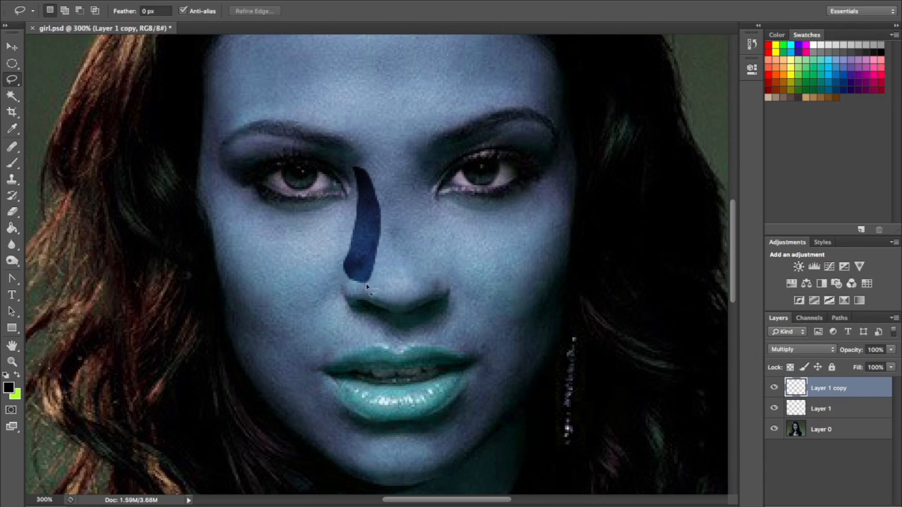
Apply a Gaussian Blur with a 2.9-pixel radius to the nose strip on Layer 1
{"action": "left_click", "coordinate": [849, 410]}
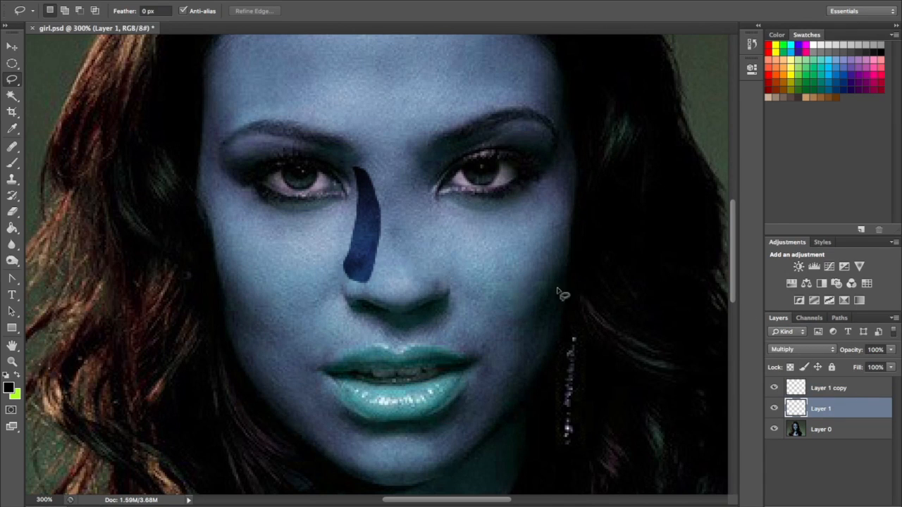
{"action": "left_click", "coordinate": [290, 0]}
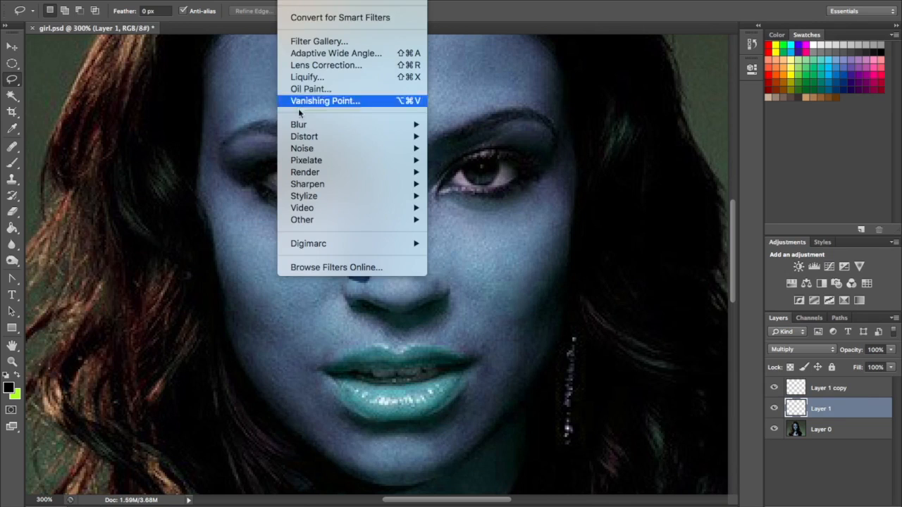
{"action": "mouse_move", "coordinate": [305, 125]}
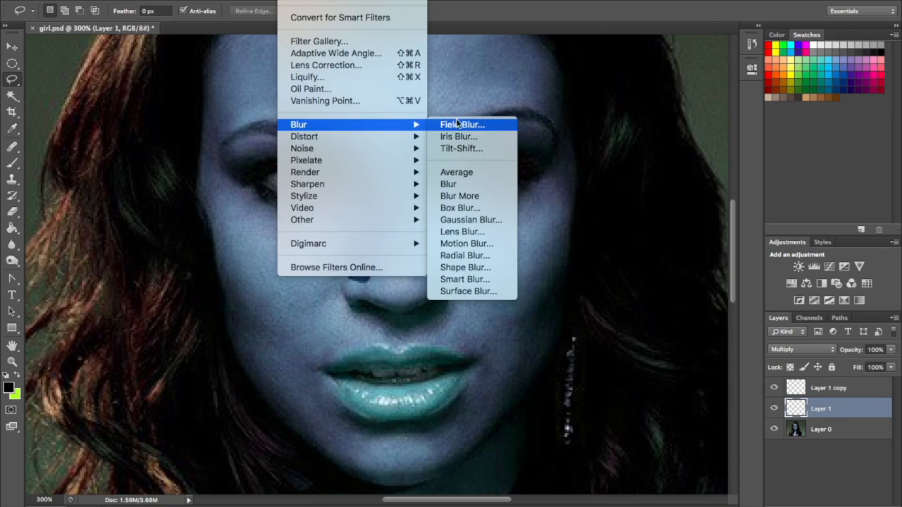
{"action": "left_click", "coordinate": [471, 221]}
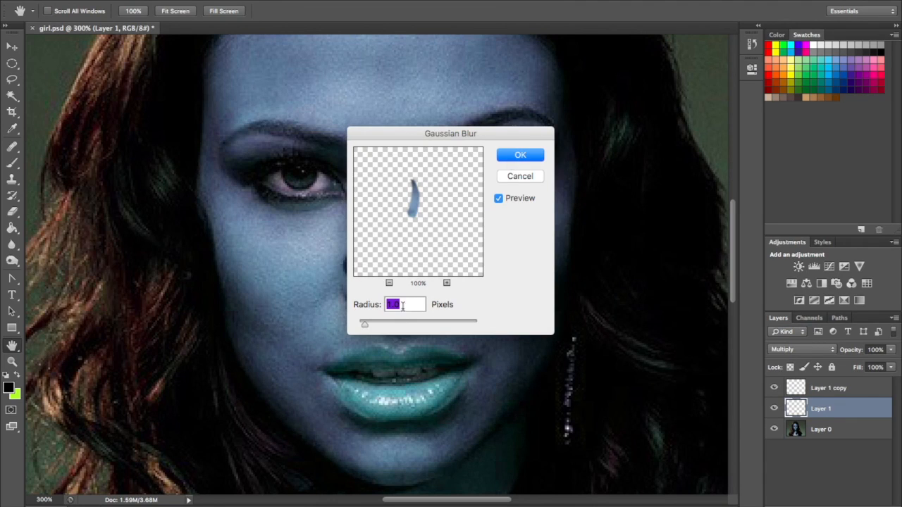
{"action": "type", "text": "2.9"}
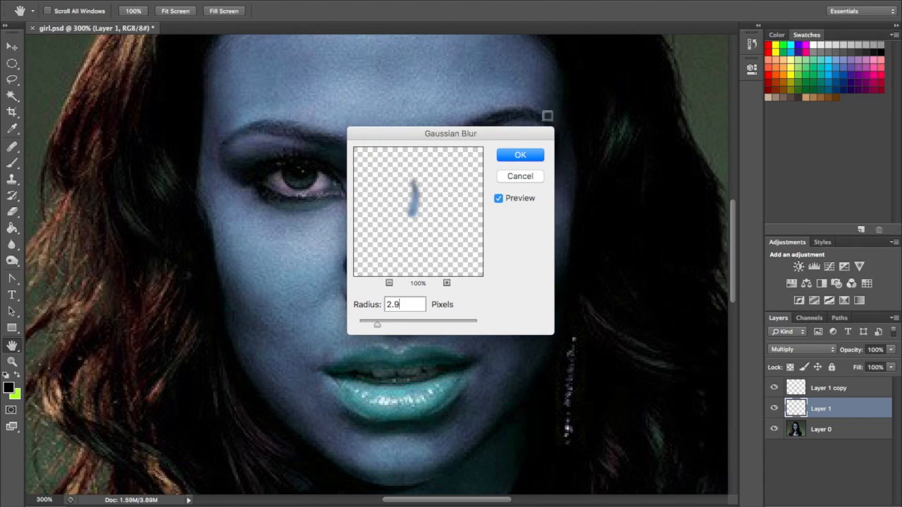
{"action": "left_click", "coordinate": [518, 155]}
Repeat the same Gaussian Blur on Layer 1 copy and check the nose shading at 100% view
{"action": "left_click", "coordinate": [842, 389]}
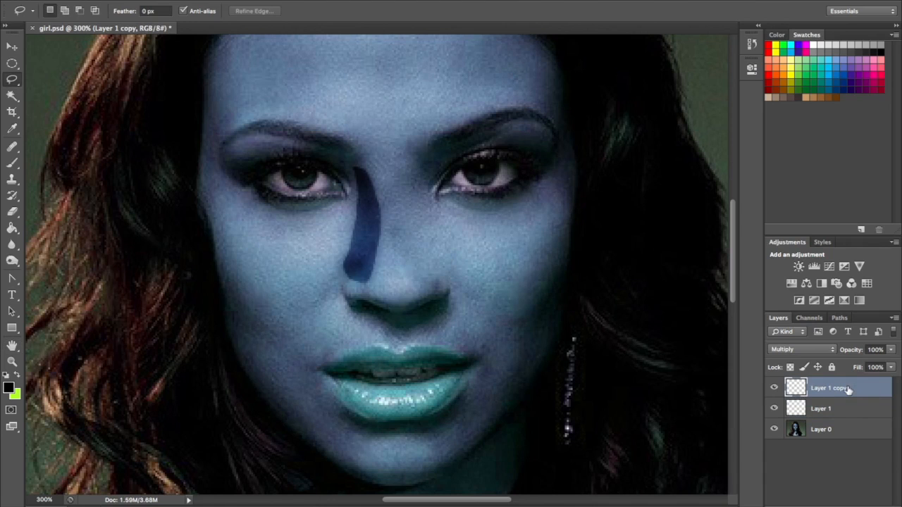
{"action": "left_click", "coordinate": [293, 0]}
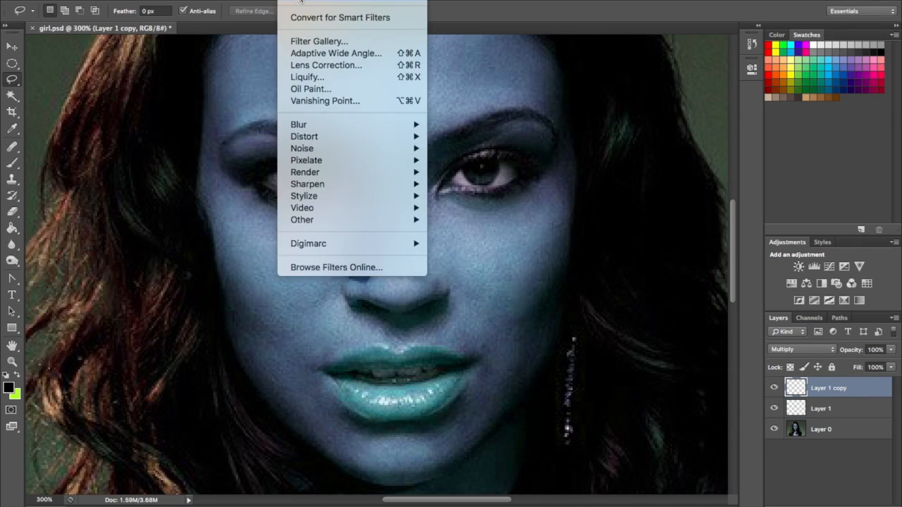
{"action": "left_click", "coordinate": [300, 1]}
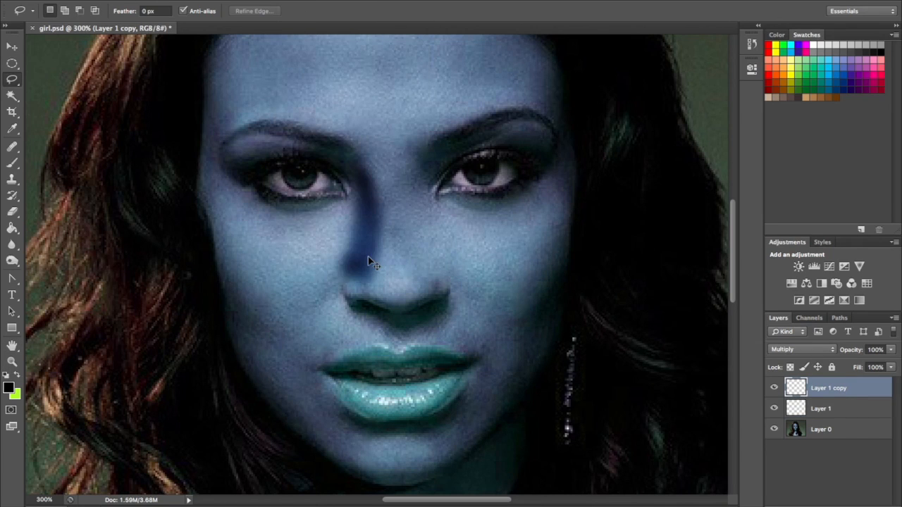
{"action": "key", "text": "ctrl+1"}
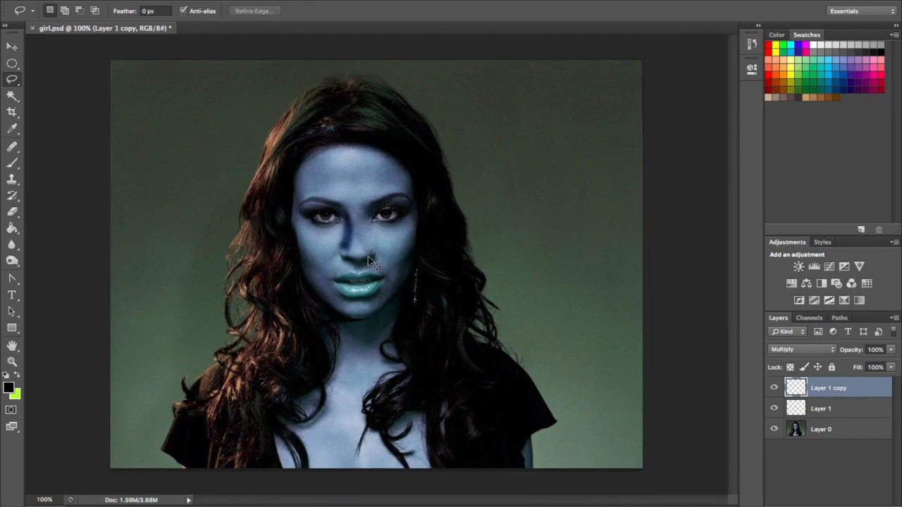
{"action": "key", "text": "ctrl+plus"}
{"action": "key", "text": "ctrl+plus"}
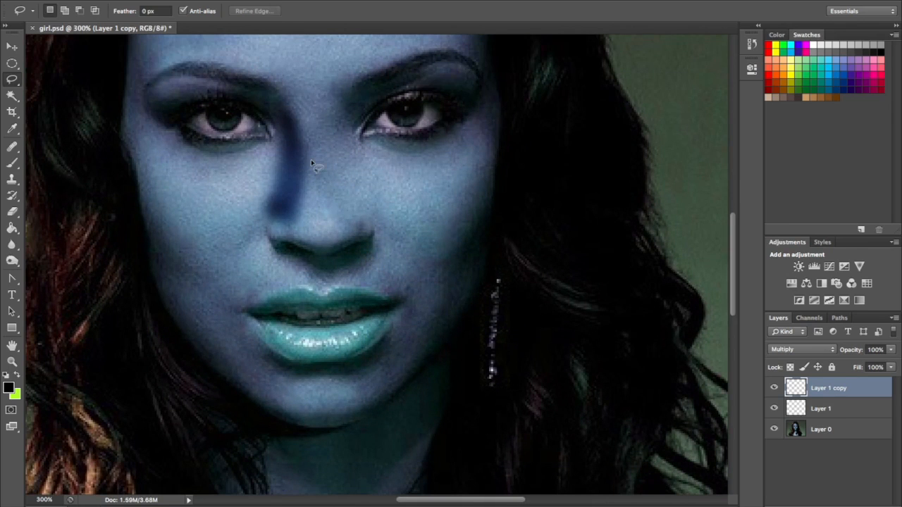
Try pasting a copy of the nose strip and moving it onto the nose's right side, and undo both changes
{"action": "left_click", "coordinate": [12, 47]}
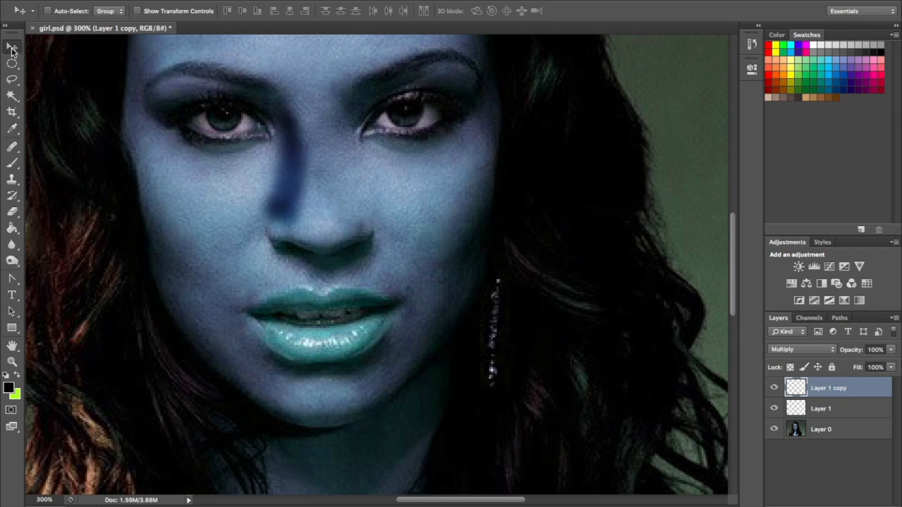
{"action": "left_click", "coordinate": [841, 410], "text": "shift"}
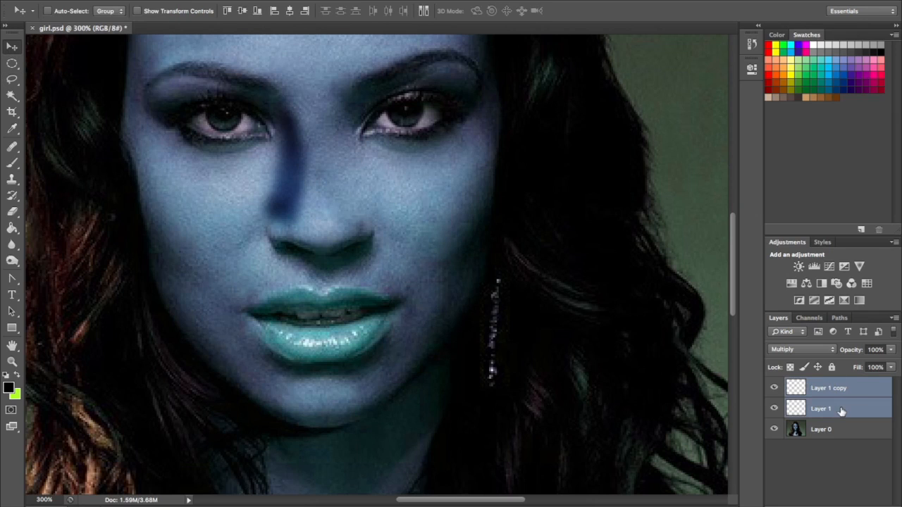
{"action": "key", "text": "ctrl+v"}
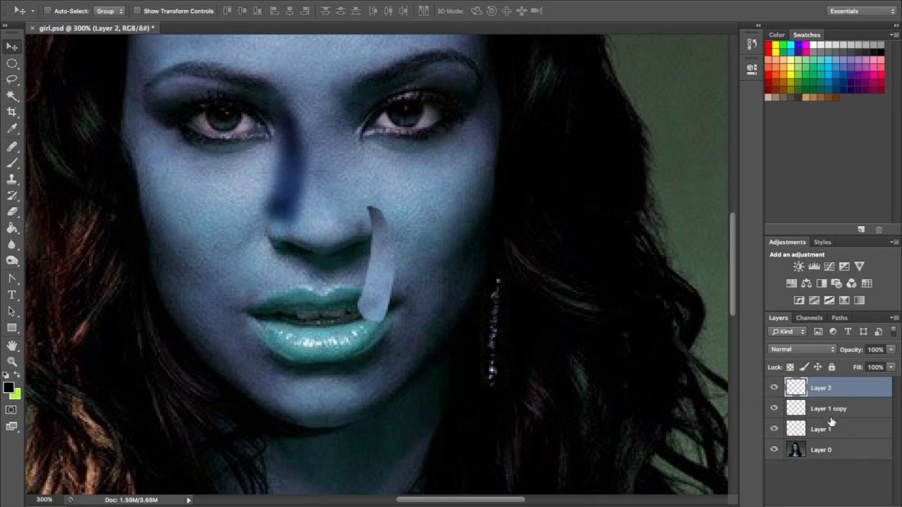
{"action": "left_click_drag", "start_coordinate": [373, 266], "coordinate": [346, 169]}
{"action": "key", "text": "ctrl+z"}
{"action": "key", "text": "ctrl+z"}
{"action": "key", "text": "ctrl+z"}
{"action": "key", "text": "ctrl+z"}
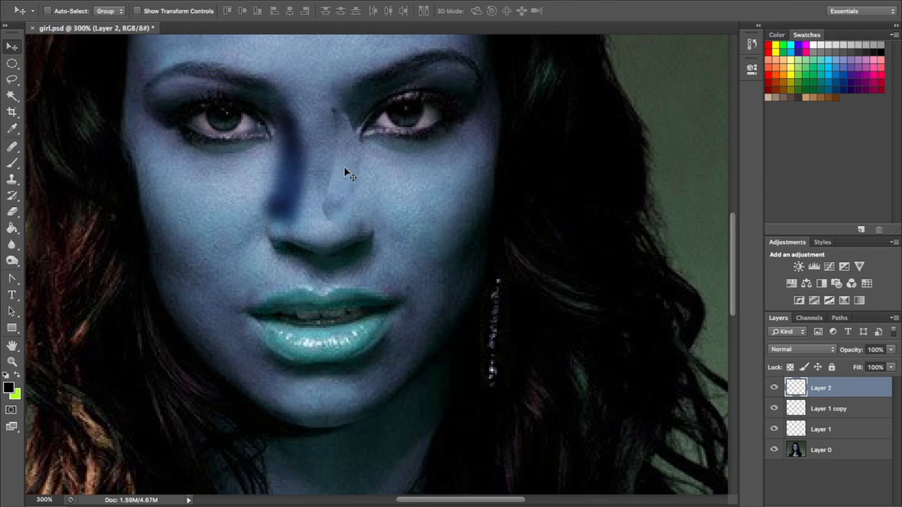
{"action": "key", "text": "ctrl+alt+z"}
{"action": "key", "text": "ctrl+alt+z"}
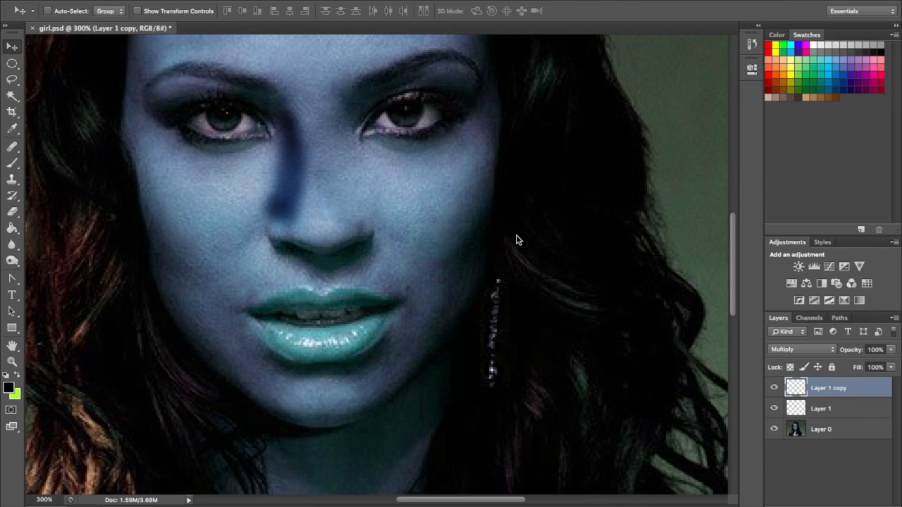
{"action": "left_click_drag", "start_coordinate": [467, 246], "coordinate": [478, 258]}
{"action": "key", "text": "ctrl+z"}
{"action": "left_click", "coordinate": [812, 430]}
{"action": "left_click_drag", "start_coordinate": [498, 346], "coordinate": [582, 395]}
{"action": "key", "text": "super+z"}
{"action": "left_click", "coordinate": [848, 458]}
{"action": "left_click_drag", "start_coordinate": [487, 359], "coordinate": [518, 386]}
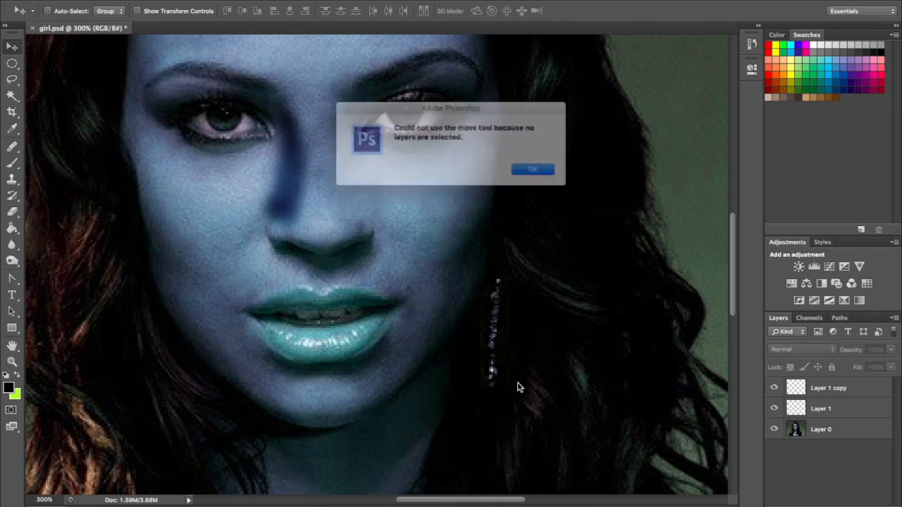
{"action": "left_click", "coordinate": [535, 170]}
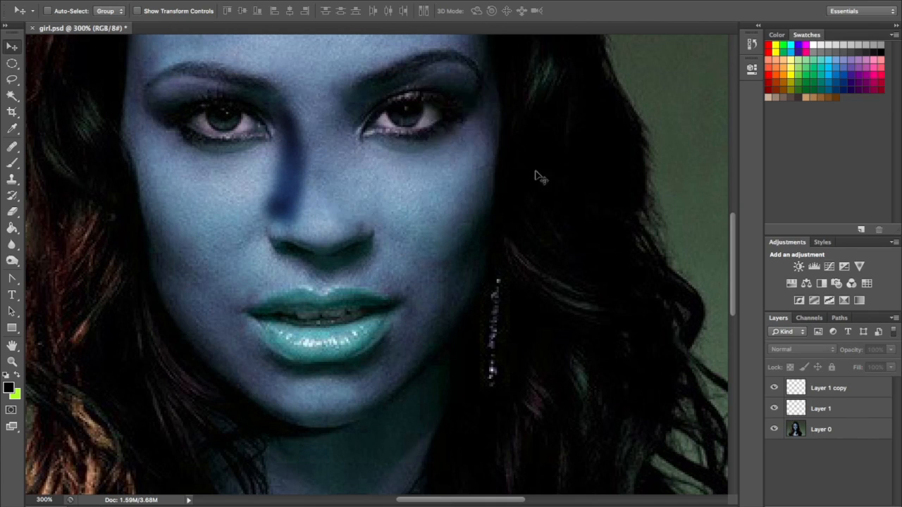
{"action": "left_click", "coordinate": [289, 215]}
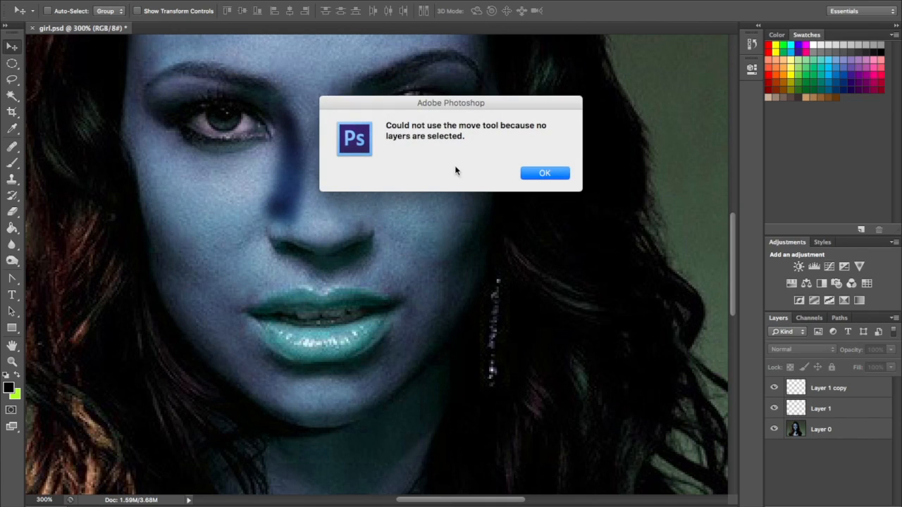
{"action": "left_click", "coordinate": [529, 177]}
Draw a narrow Lasso selection along the nose's right side, from the inner eye corner to the nostril
{"action": "left_click_drag", "start_coordinate": [464, 502], "coordinate": [480, 501]}
{"action": "left_click_drag", "start_coordinate": [731, 295], "coordinate": [731, 282]}
{"action": "left_click", "coordinate": [12, 79]}
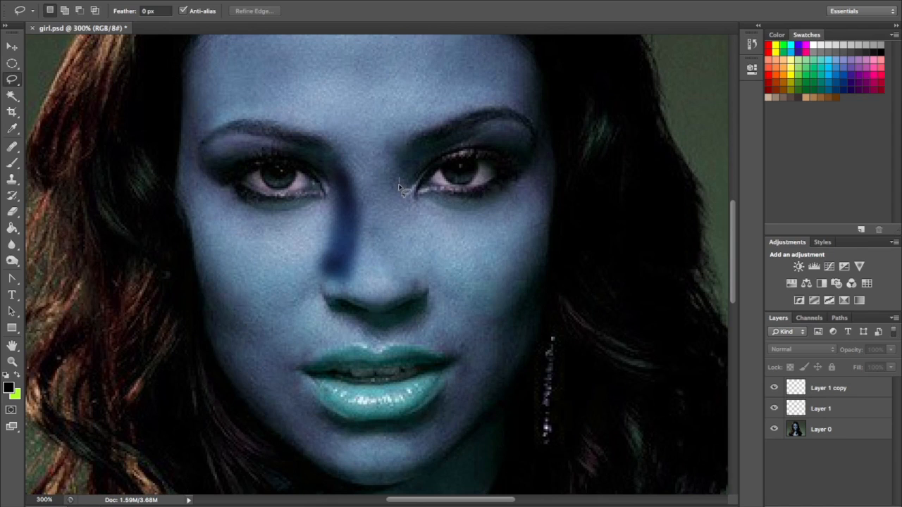
{"action": "left_click_drag", "start_coordinate": [399, 190], "coordinate": [396, 216]}
{"action": "mouse_move", "coordinate": [401, 272]}
{"action": "left_mouse_down"}
{"action": "mouse_move", "coordinate": [411, 281]}
{"action": "mouse_move", "coordinate": [433, 276]}
{"action": "left_mouse_up"}
{"action": "mouse_move", "coordinate": [426, 220]}
{"action": "left_mouse_down"}
{"action": "mouse_move", "coordinate": [419, 194]}
{"action": "mouse_move", "coordinate": [402, 181]}
{"action": "mouse_move", "coordinate": [417, 213]}
{"action": "left_mouse_up"}
{"action": "mouse_move", "coordinate": [432, 251]}
{"action": "left_mouse_down"}
{"action": "mouse_move", "coordinate": [432, 270]}
{"action": "mouse_move", "coordinate": [414, 280]}
{"action": "mouse_move", "coordinate": [396, 221]}
{"action": "left_mouse_up"}
{"action": "left_click_drag", "start_coordinate": [397, 181], "coordinate": [403, 177]}
{"action": "left_click", "coordinate": [396, 224]}
{"action": "left_click_drag", "start_coordinate": [398, 266], "coordinate": [421, 278]}
{"action": "mouse_move", "coordinate": [418, 217]}
{"action": "left_mouse_down"}
{"action": "mouse_move", "coordinate": [404, 173]}
{"action": "mouse_move", "coordinate": [396, 173]}
{"action": "mouse_move", "coordinate": [399, 236]}
{"action": "left_mouse_up"}
Copy the selected right nose strip from Layer 0 to a new layer, and paste a second copy aligned over it
{"action": "left_click", "coordinate": [822, 429]}
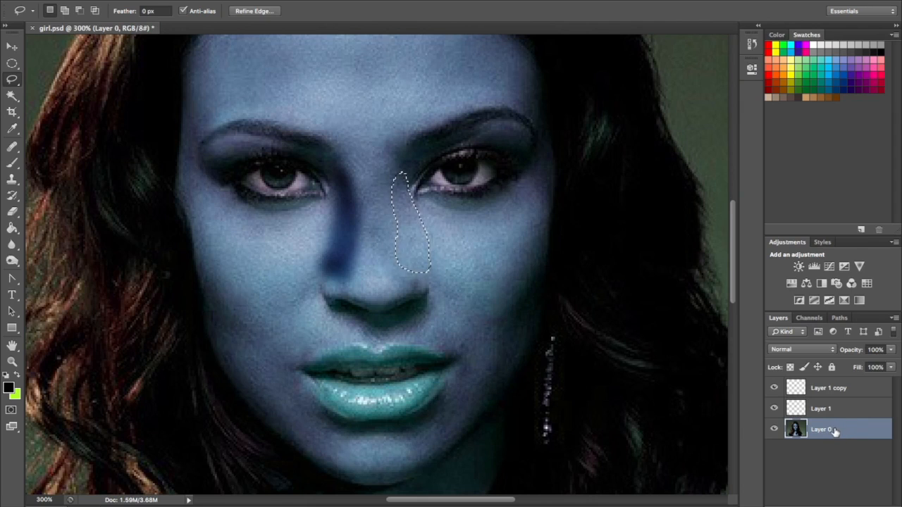
{"action": "key", "text": "ctrl+j"}
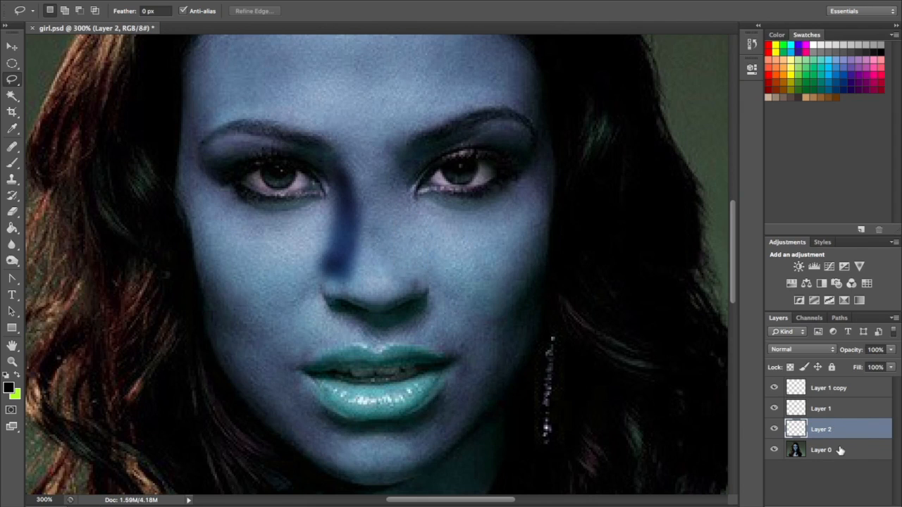
{"action": "key", "text": "ctrl+v"}
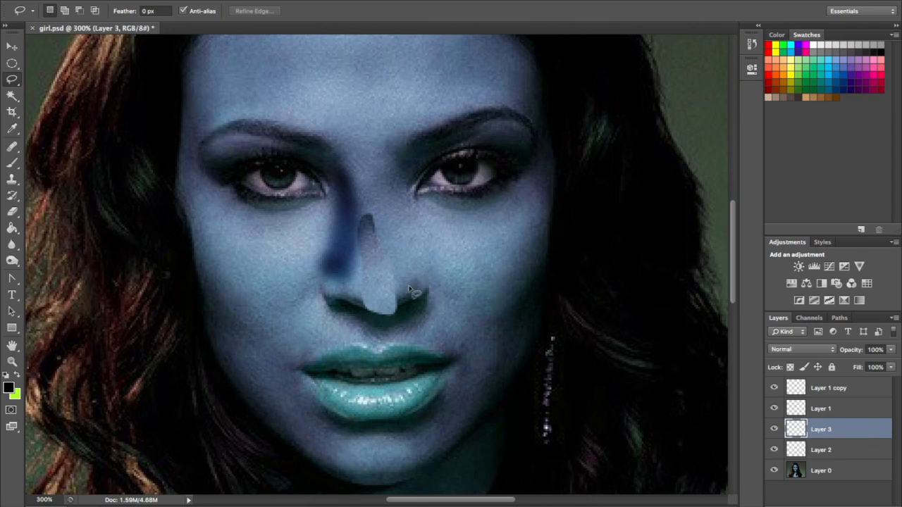
{"action": "left_click", "coordinate": [11, 46]}
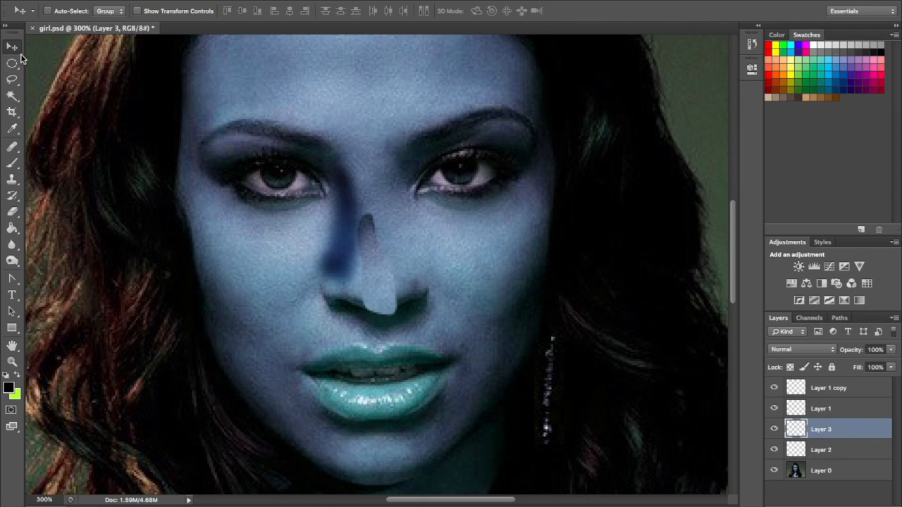
{"action": "left_click_drag", "start_coordinate": [376, 283], "coordinate": [407, 246]}
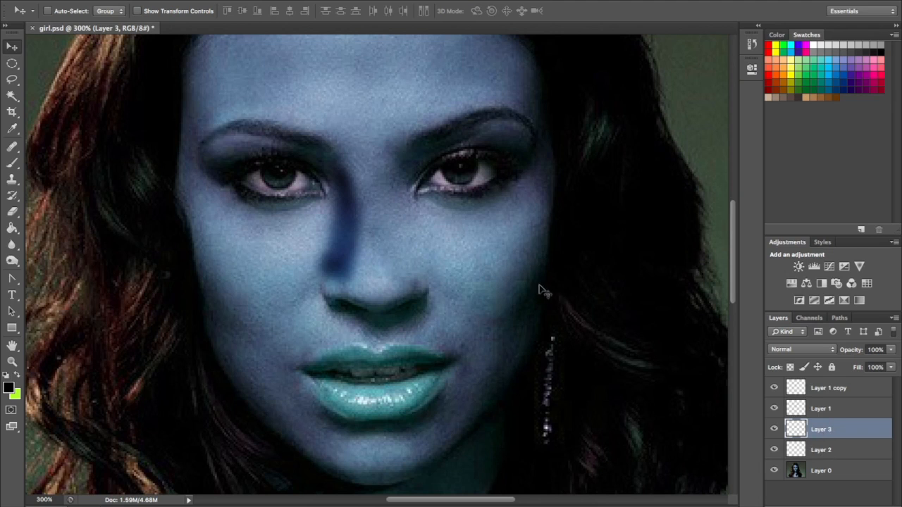
Delete Layer 3 and duplicate Layer 2 within the same document as Layer 2 copy
{"action": "right_click", "coordinate": [849, 429]}
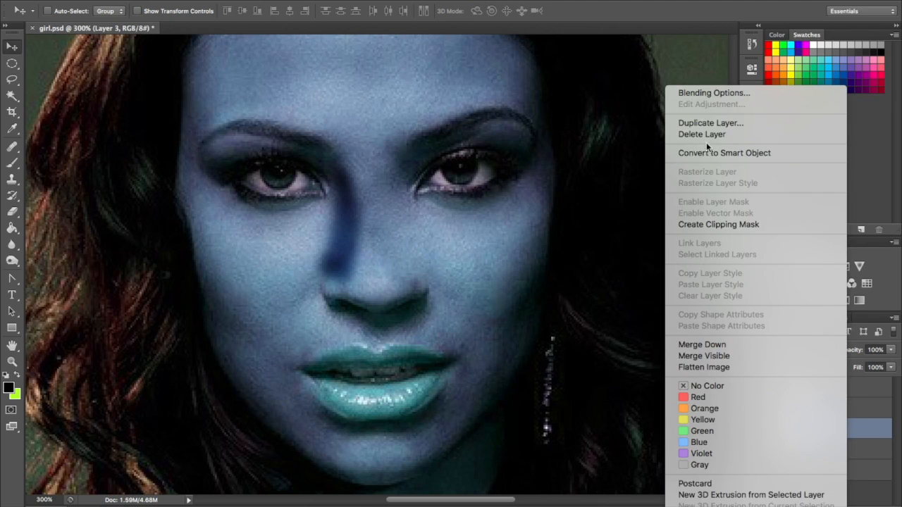
{"action": "left_click", "coordinate": [870, 456]}
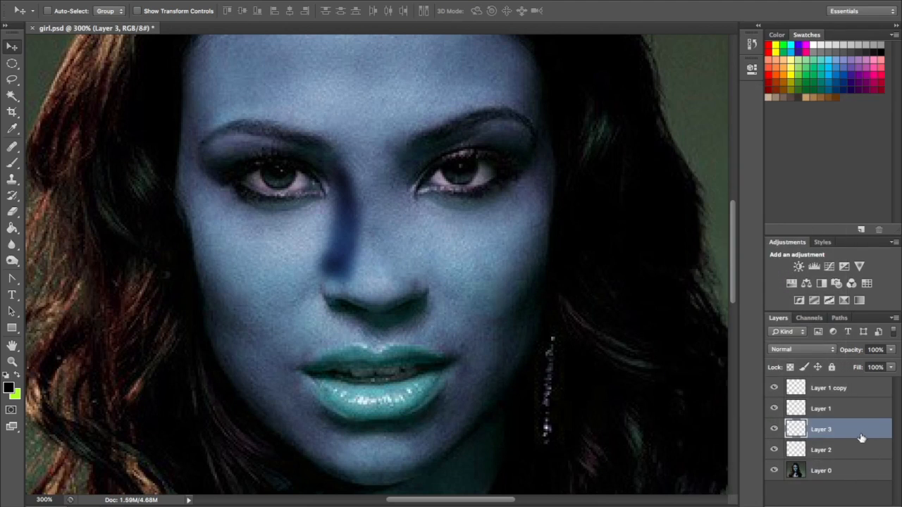
{"action": "left_click", "coordinate": [846, 450]}
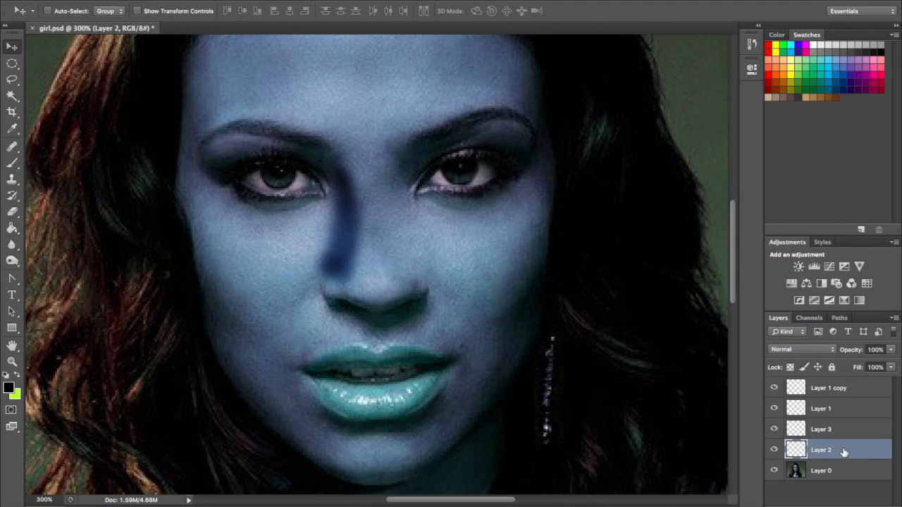
{"action": "left_click", "coordinate": [836, 431]}
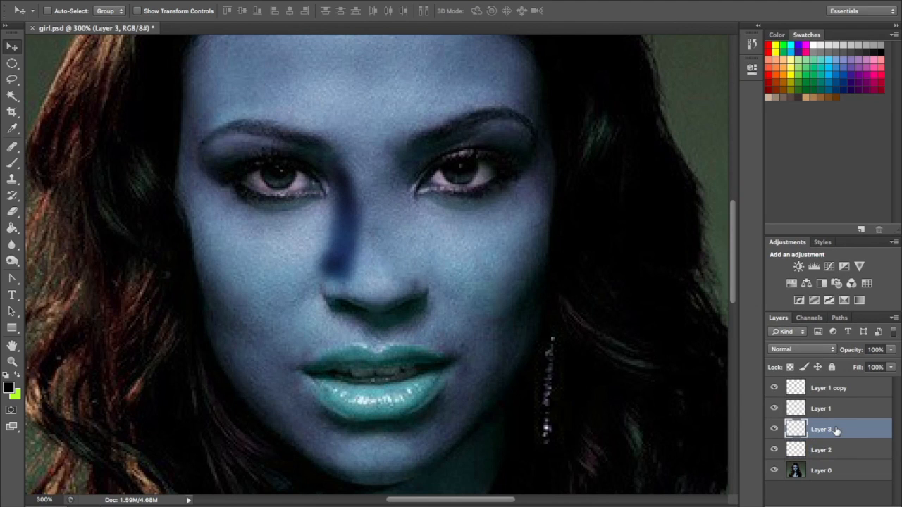
{"action": "right_click", "coordinate": [836, 430]}
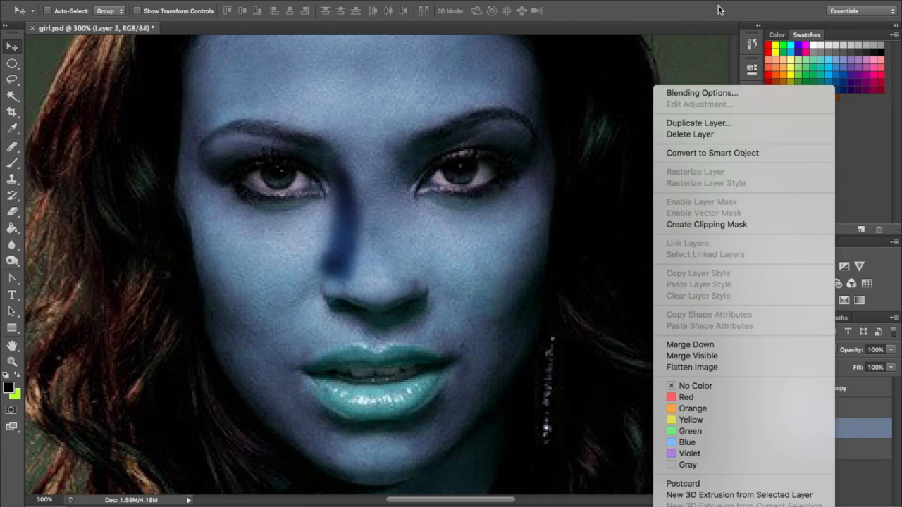
{"action": "left_click", "coordinate": [697, 123]}
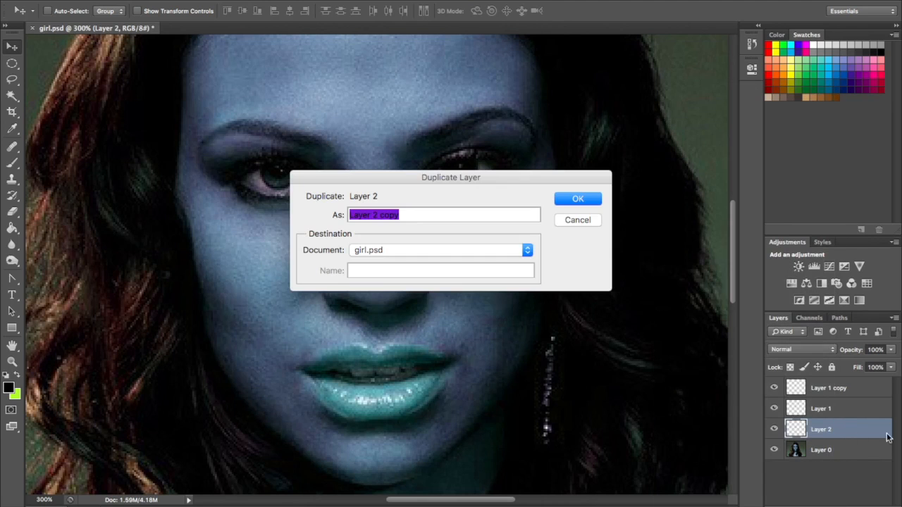
{"action": "left_click", "coordinate": [587, 203]}
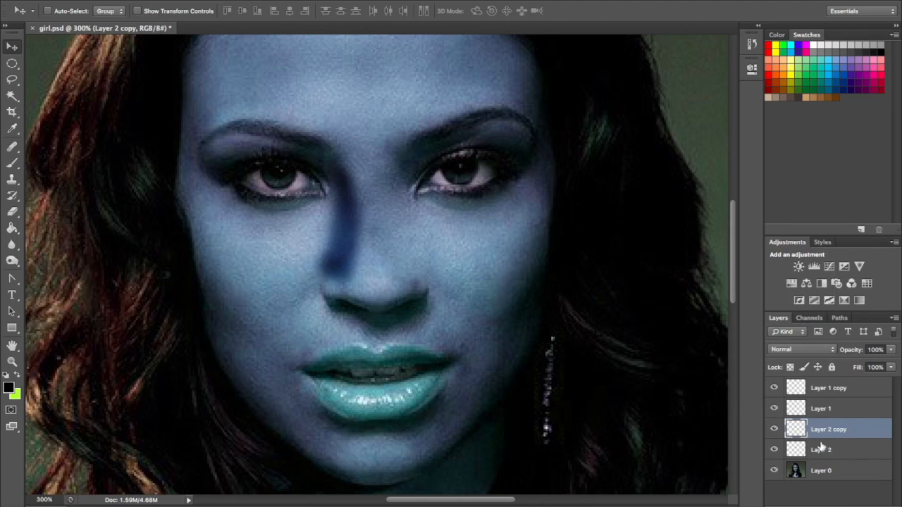
Set Layer 2's blend mode to Multiply in its blending options
{"action": "left_click", "coordinate": [845, 450]}
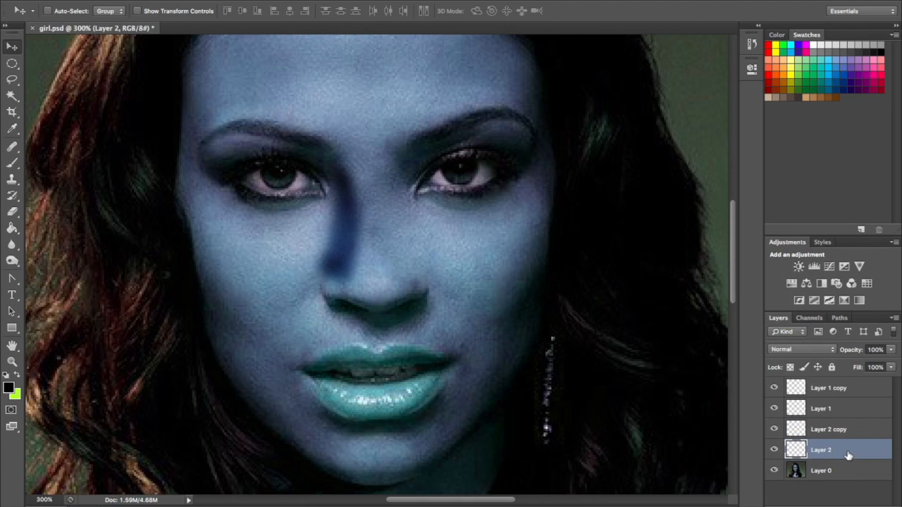
{"action": "double_click", "coordinate": [848, 454]}
{"action": "left_click", "coordinate": [472, 114]}
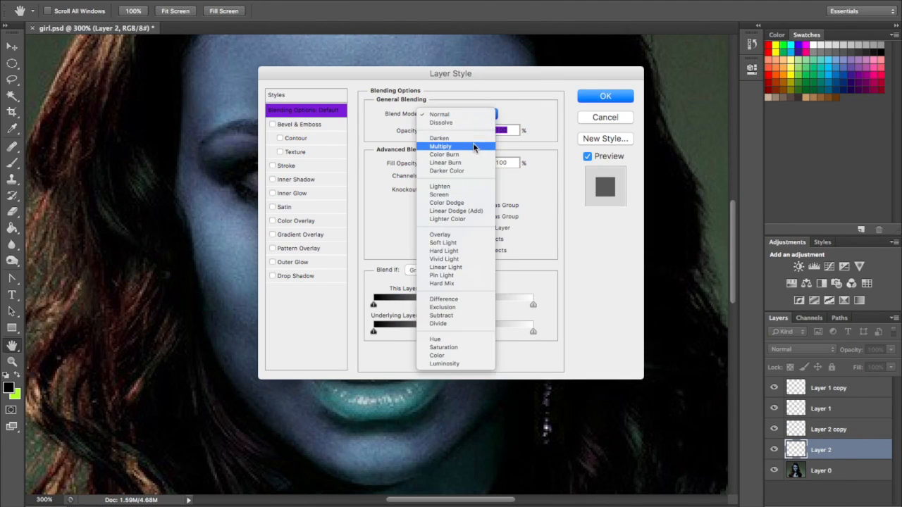
{"action": "left_click", "coordinate": [472, 149]}
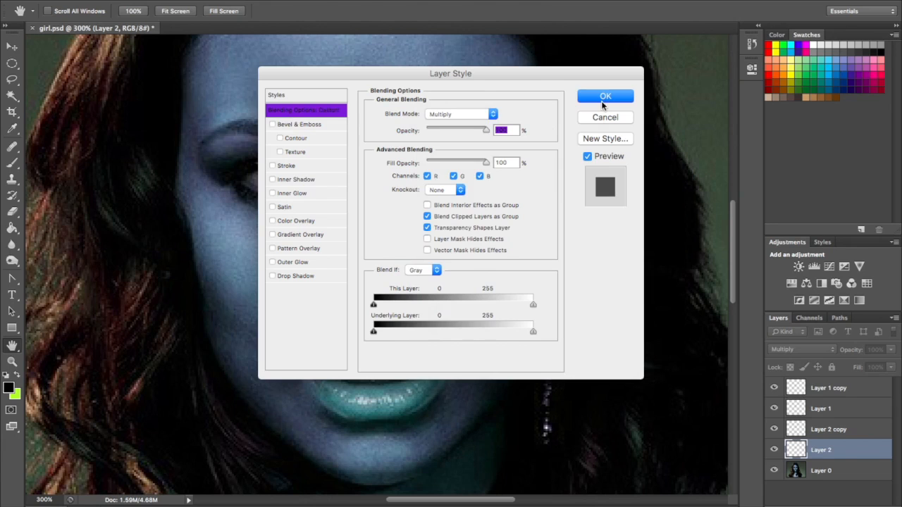
{"action": "left_click", "coordinate": [601, 101]}
Change Layer 2 copy's blend mode to Multiply as well
{"action": "left_click", "coordinate": [832, 425]}
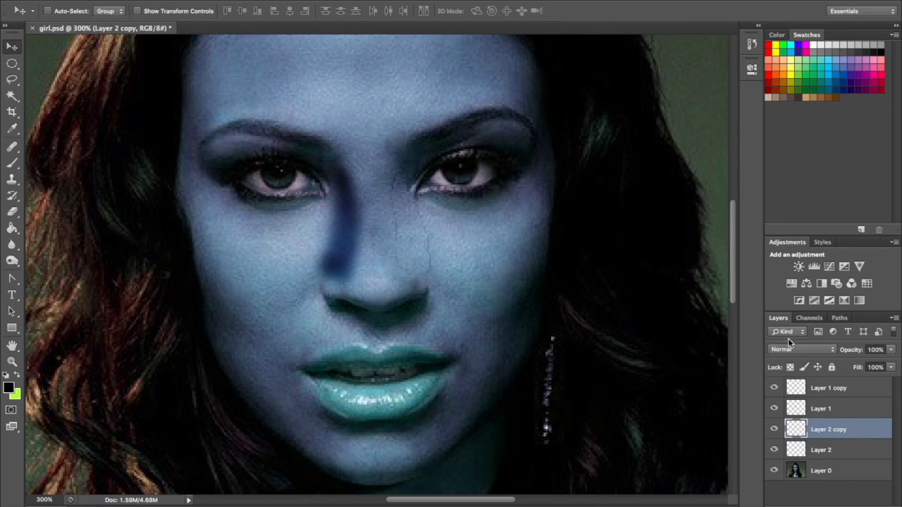
{"action": "left_click", "coordinate": [792, 350]}
{"action": "left_click", "coordinate": [797, 350]}
{"action": "left_click", "coordinate": [803, 348]}
{"action": "left_click", "coordinate": [818, 349]}
{"action": "left_click", "coordinate": [835, 352]}
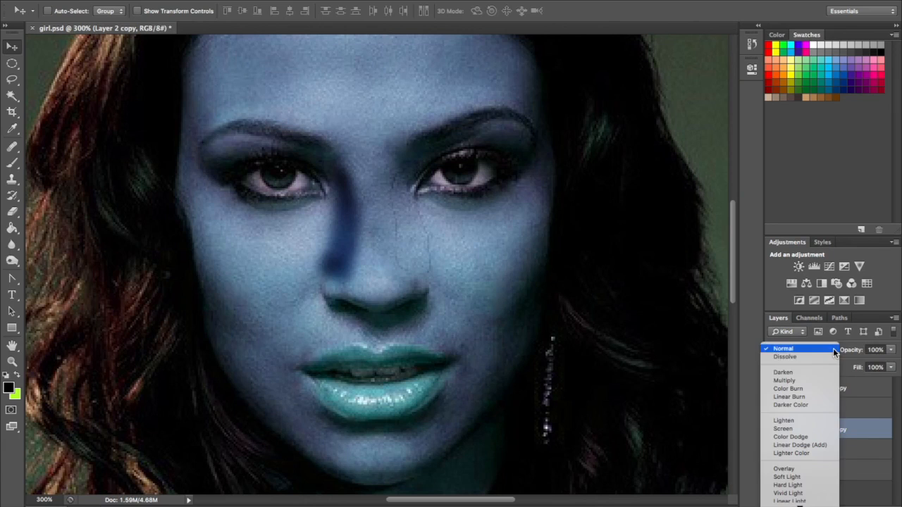
{"action": "left_click", "coordinate": [808, 379]}
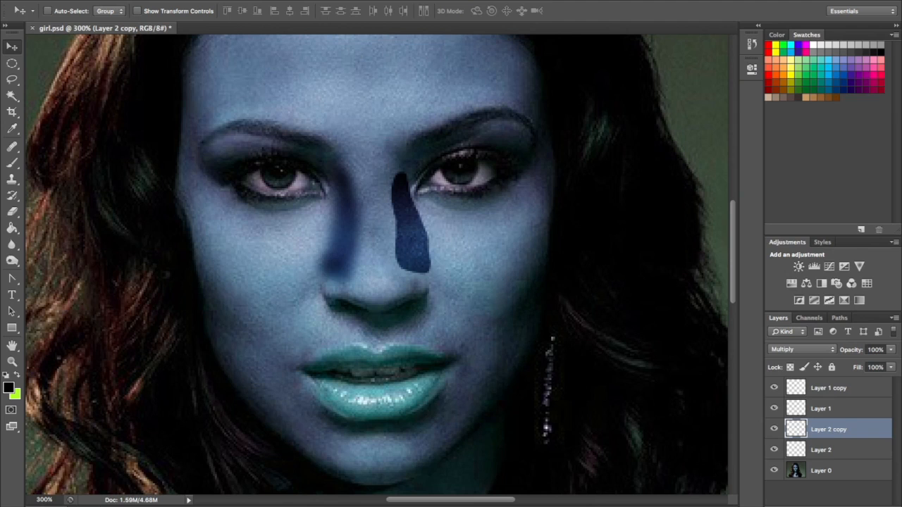
Repeat the last Gaussian Blur on Layer 2 and Layer 2 copy, and check the nose shading at 100% view
{"action": "left_click", "coordinate": [848, 451]}
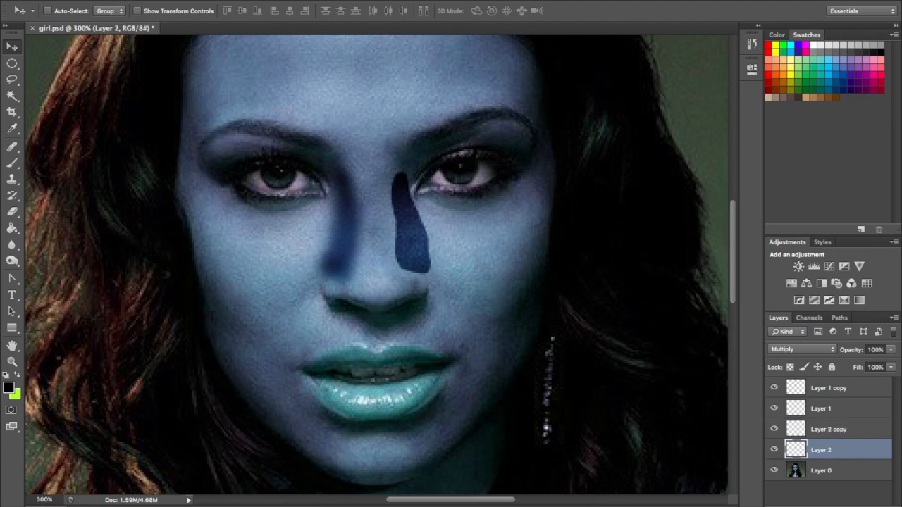
{"action": "left_click", "coordinate": [292, 0]}
{"action": "left_click", "coordinate": [305, 1]}
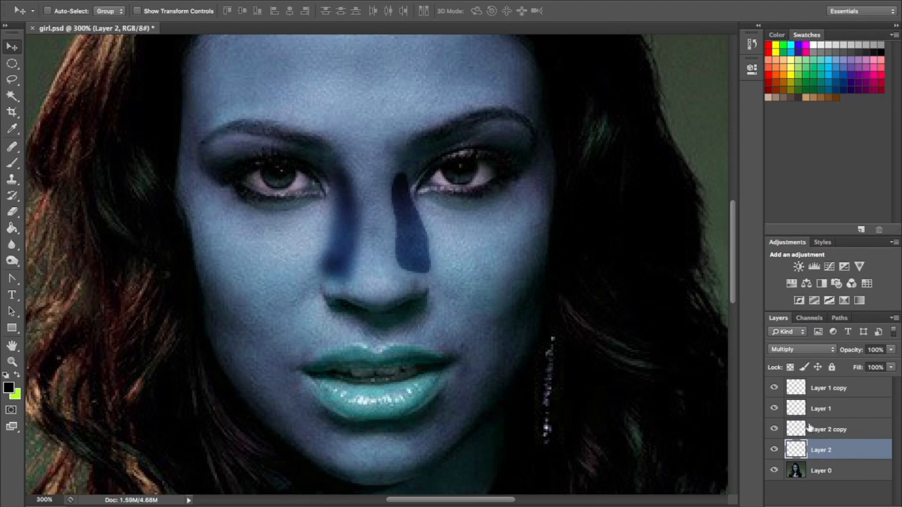
{"action": "left_click", "coordinate": [863, 432]}
{"action": "left_click", "coordinate": [305, 0]}
{"action": "left_click", "coordinate": [303, 1]}
{"action": "key", "text": "ctrl+minus"}
{"action": "key", "text": "ctrl+minus"}
{"action": "key", "text": "ctrl+minus"}
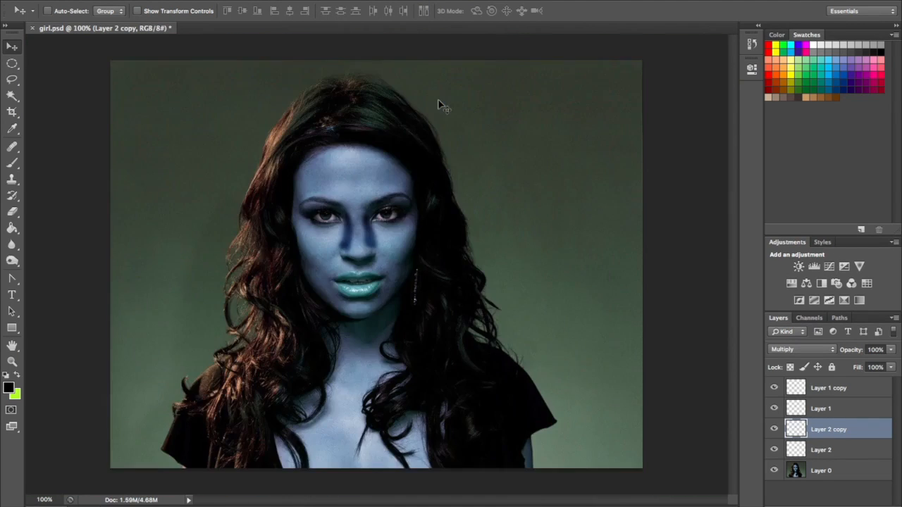
{"action": "key", "text": "ctrl+plus"}
Duplicate Layer 0 within the same document as Layer 0 copy
{"action": "left_click", "coordinate": [840, 474]}
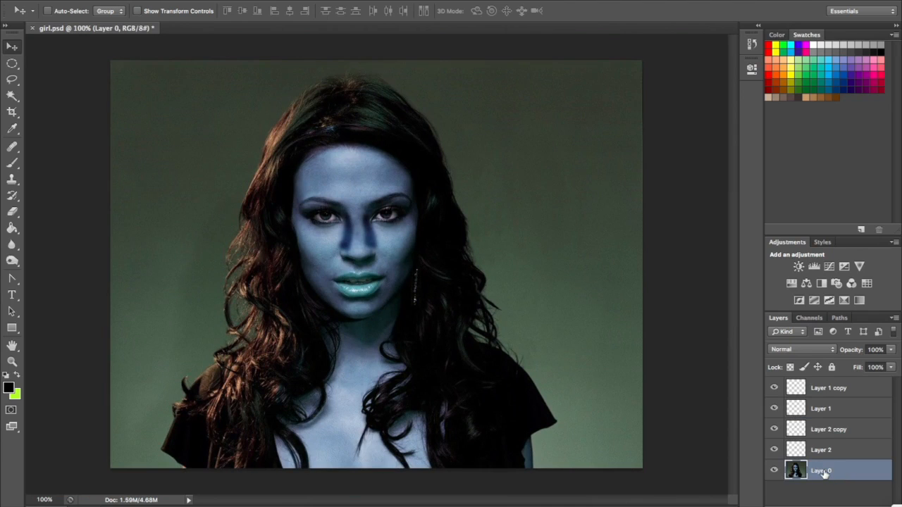
{"action": "right_click", "coordinate": [824, 473]}
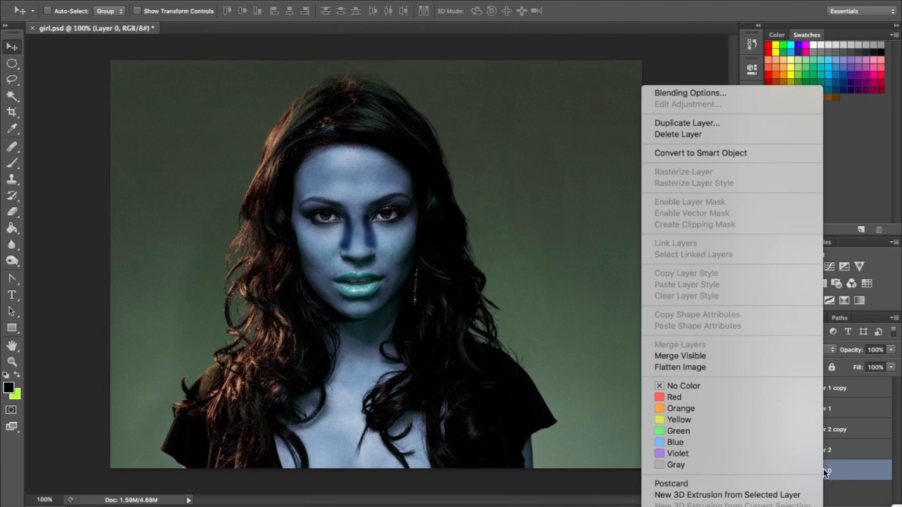
{"action": "left_click", "coordinate": [730, 125]}
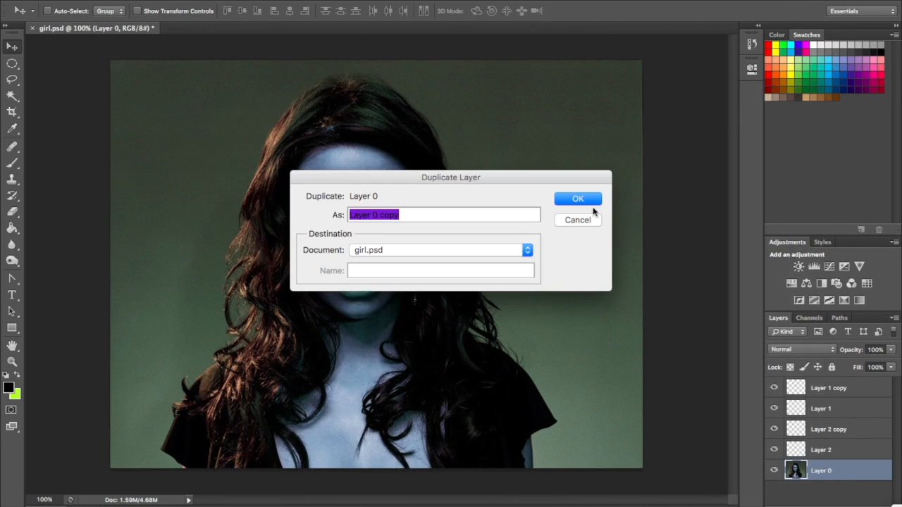
{"action": "left_click", "coordinate": [581, 200]}
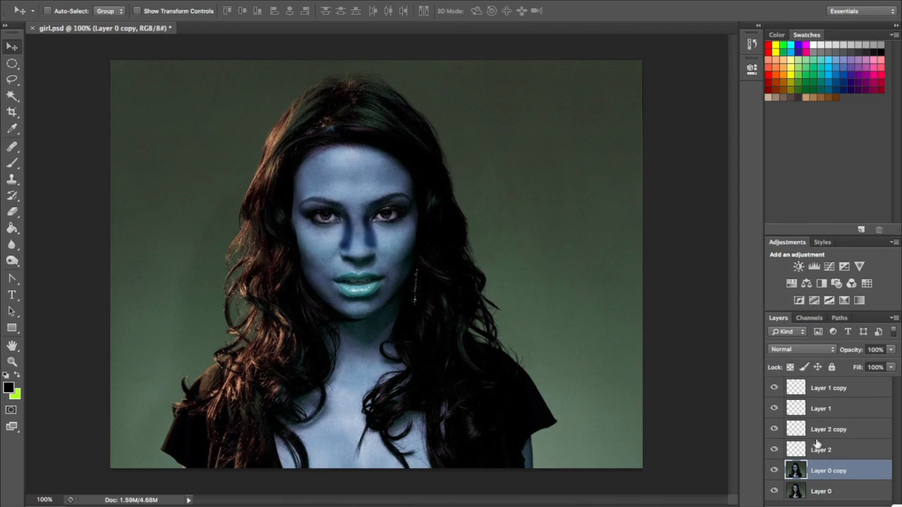
{"action": "left_click", "coordinate": [827, 492]}
{"action": "left_click", "coordinate": [832, 469]}
{"action": "left_click", "coordinate": [850, 486]}
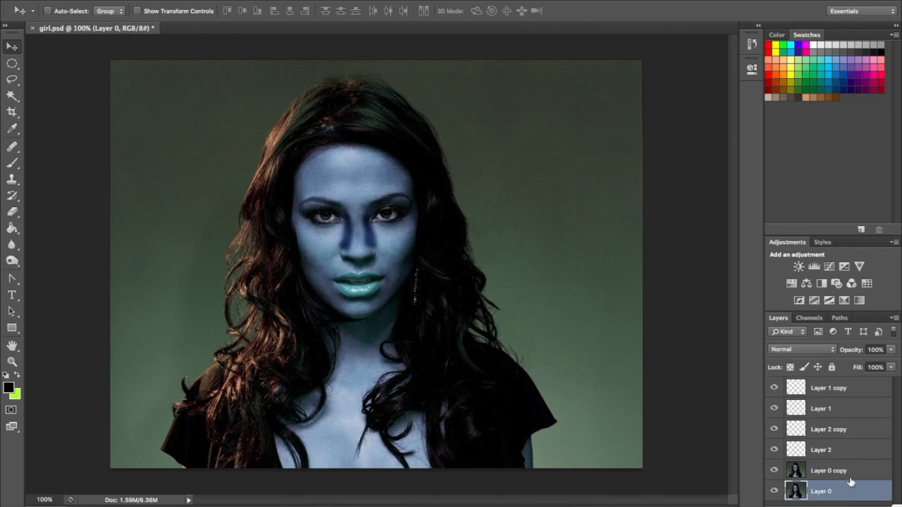
{"action": "double_click", "coordinate": [850, 476]}
{"action": "left_click", "coordinate": [598, 118]}
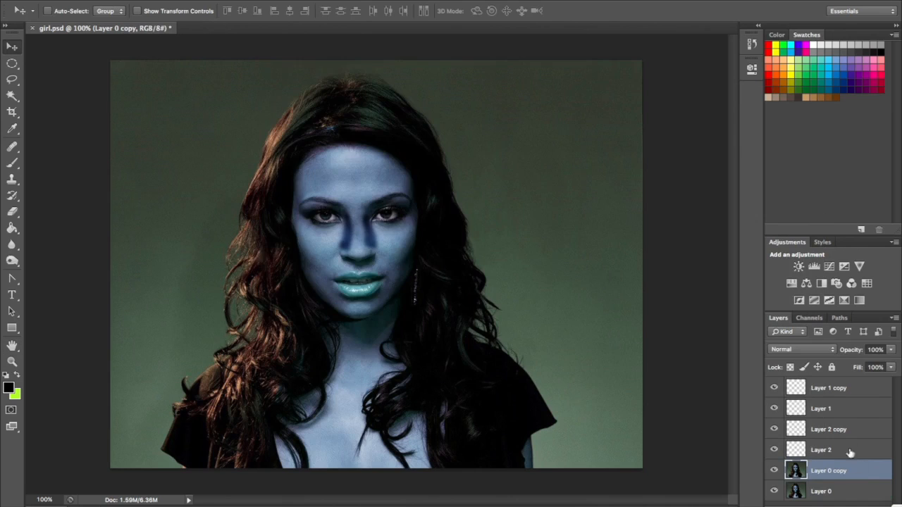
Move Layer 0 copy to the top of the layer stack, above Layer 1 copy, and keep it selected
{"action": "left_click_drag", "start_coordinate": [846, 475], "coordinate": [833, 389]}
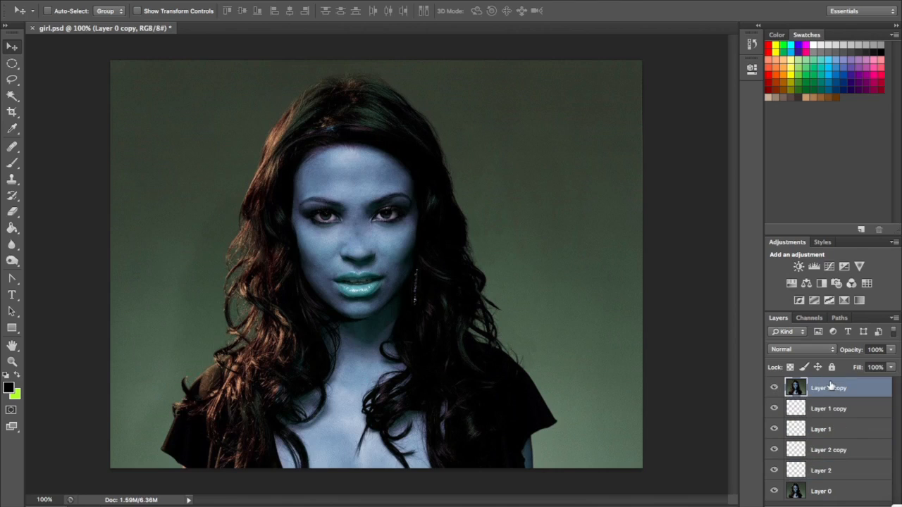
{"action": "left_click", "coordinate": [832, 492]}
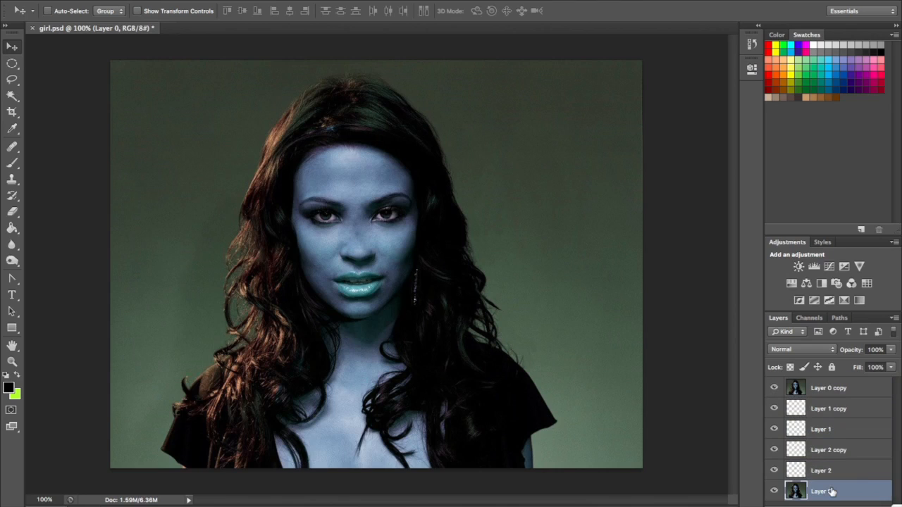
{"action": "left_click", "coordinate": [835, 393]}
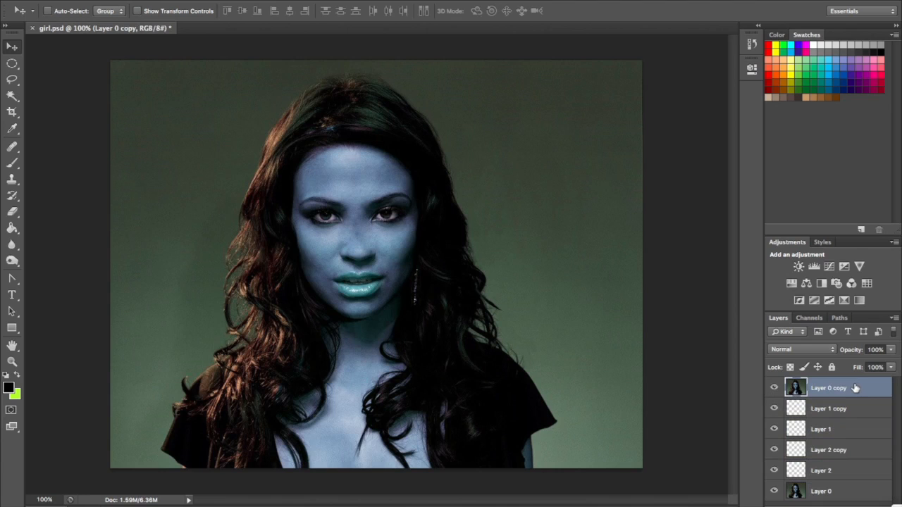
Draw a Lasso selection around the underside of the nose on Layer 0 copy, spanning both nostrils
{"action": "key", "text": "ctrl+plus"}
{"action": "key", "text": "ctrl+plus"}
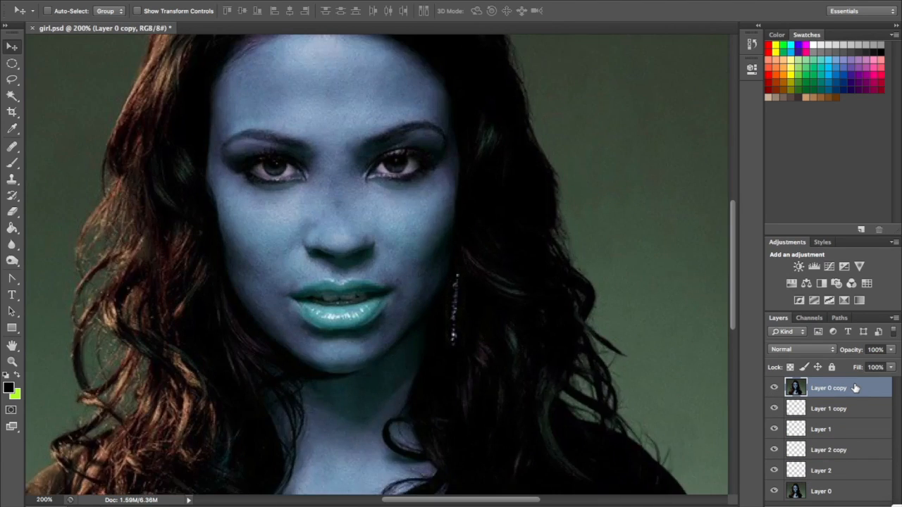
{"action": "key", "text": "ctrl+plus"}
{"action": "key", "text": "a"}
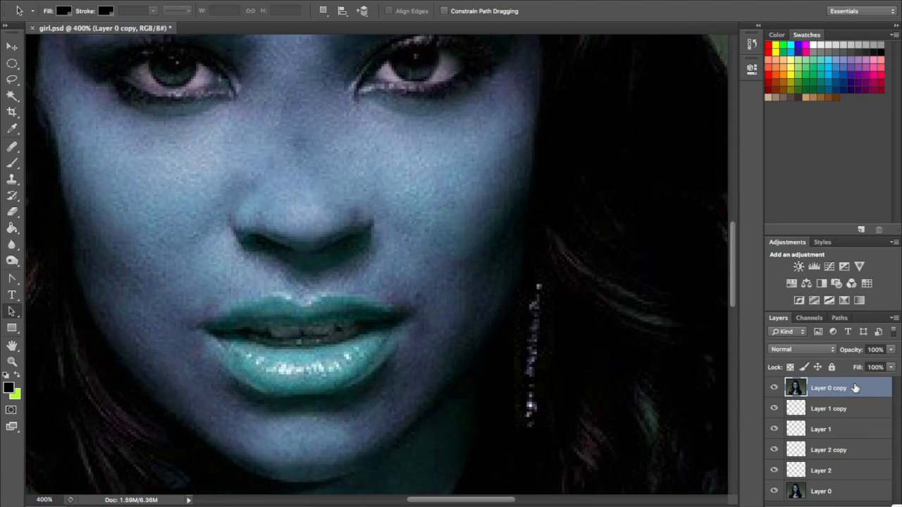
{"action": "left_click", "coordinate": [12, 46]}
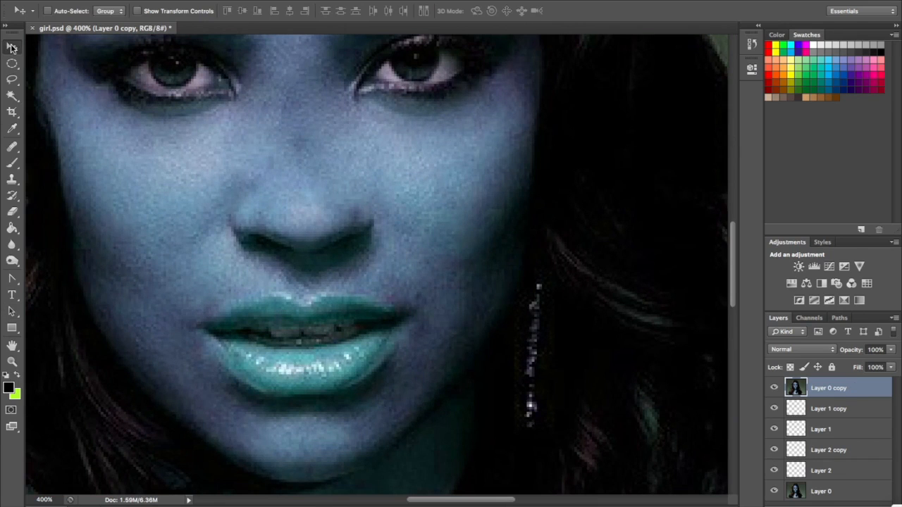
{"action": "left_click", "coordinate": [12, 79]}
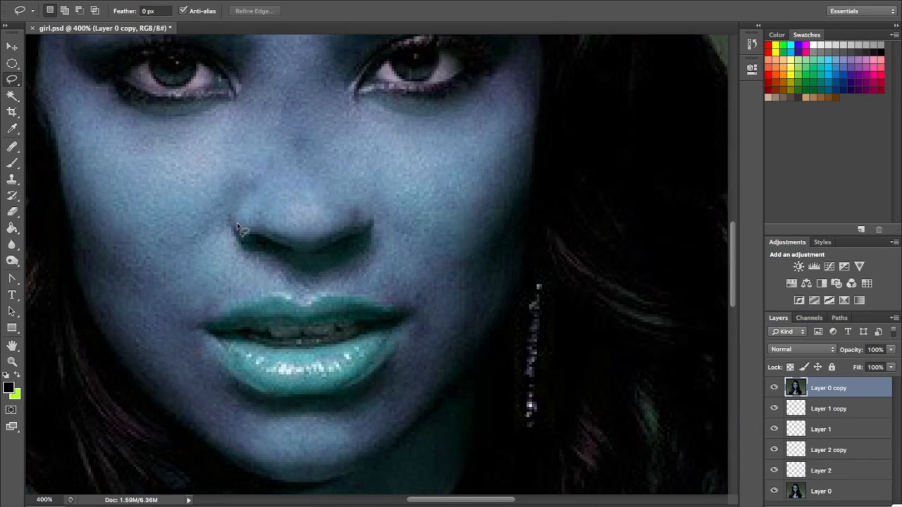
{"action": "mouse_move", "coordinate": [248, 225]}
{"action": "left_mouse_down"}
{"action": "mouse_move", "coordinate": [294, 234]}
{"action": "mouse_move", "coordinate": [360, 221]}
{"action": "mouse_move", "coordinate": [374, 228]}
{"action": "mouse_move", "coordinate": [319, 257]}
{"action": "mouse_move", "coordinate": [237, 227]}
{"action": "left_mouse_up"}
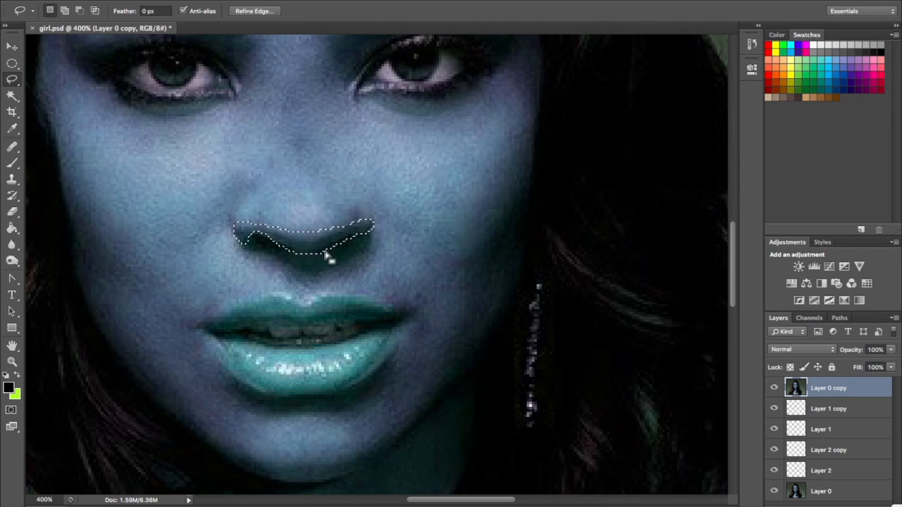
{"action": "key", "text": "super+space"}
{"action": "type", "text": "co"}
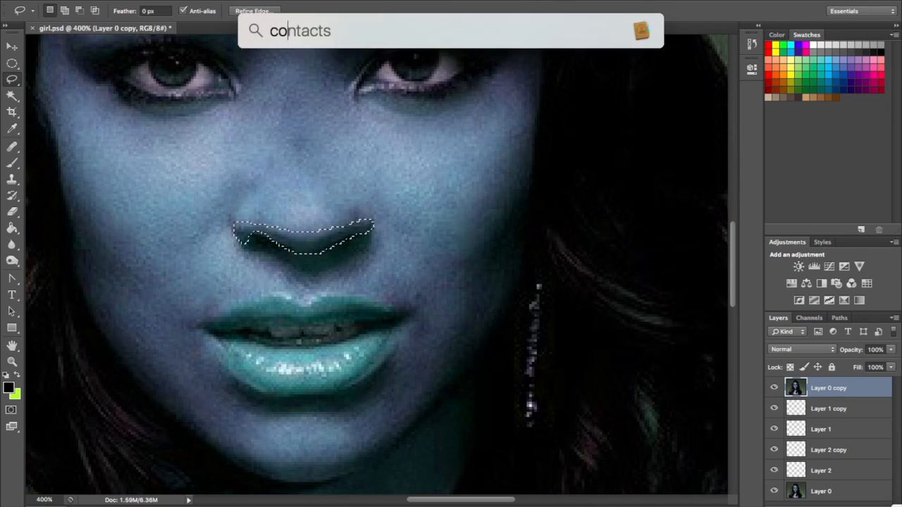
{"action": "type", "text": "mmand u"}
{"action": "key", "text": "super+a"}
{"action": "key", "text": "BackSpace"}
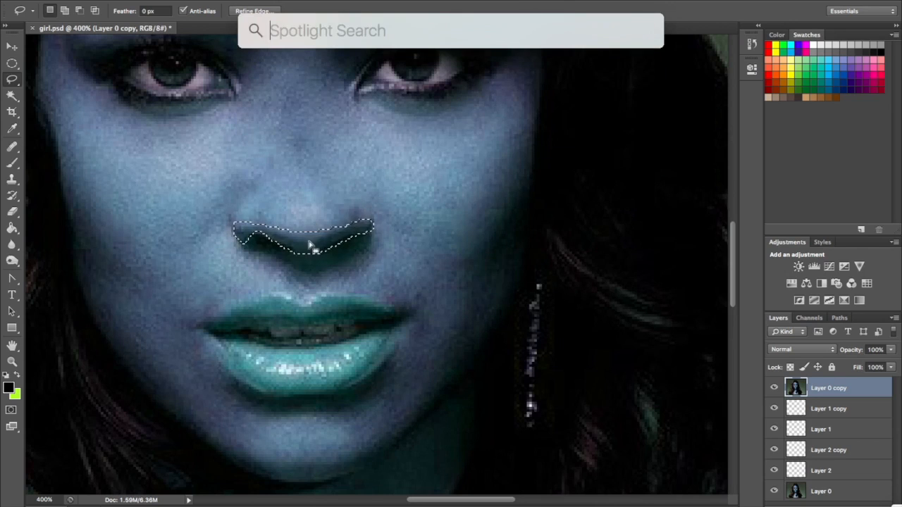
{"action": "left_click", "coordinate": [309, 243]}
{"action": "key", "text": "super+z"}
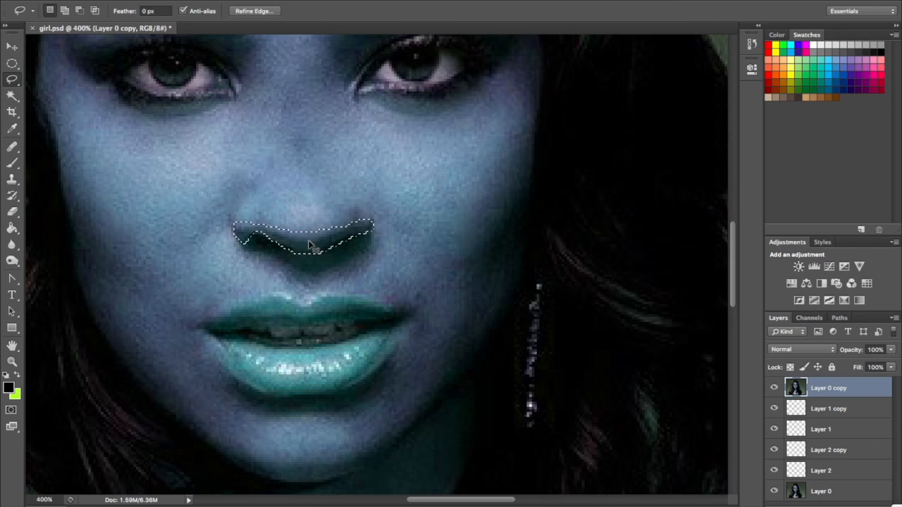
Shift the selected nose underside's hue by 100 with Hue/Saturation and deselect it
{"action": "key", "text": "super+u"}
{"action": "type", "text": "100"}
{"action": "key", "text": "Return"}
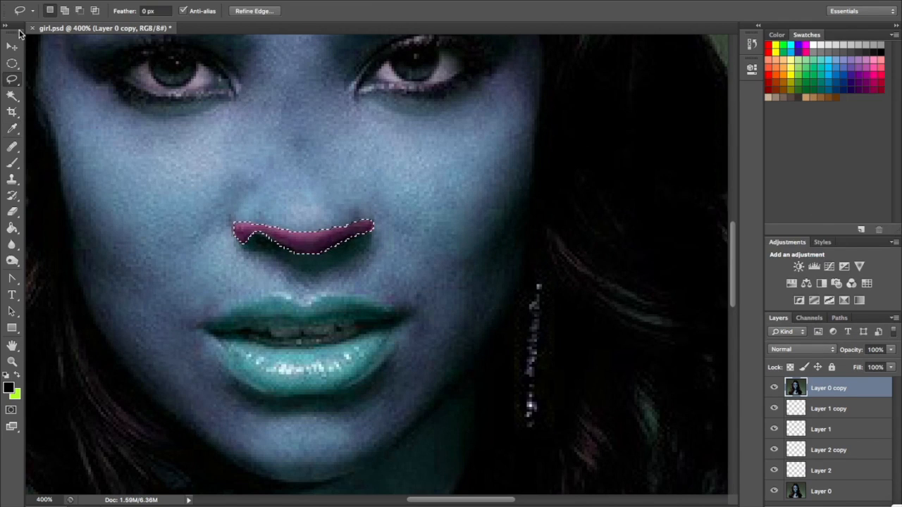
{"action": "key", "text": "super+d"}
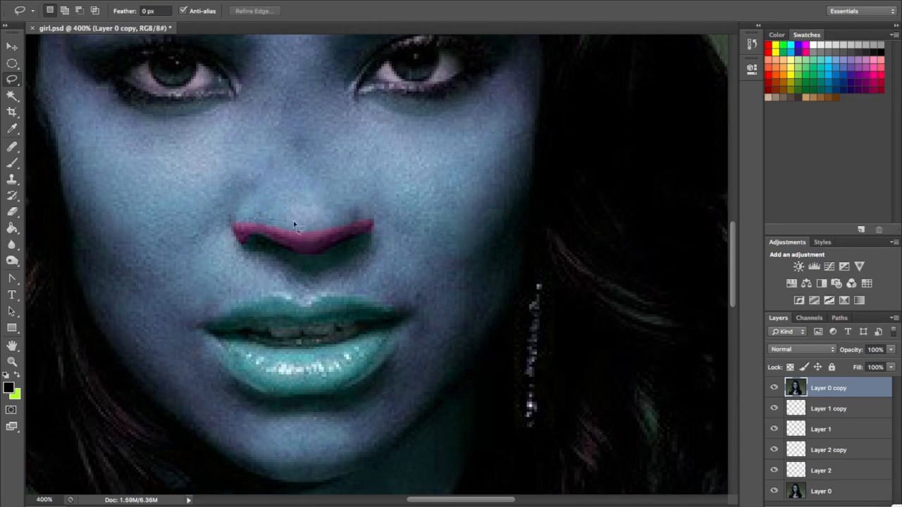
{"action": "mouse_move", "coordinate": [372, 223]}
{"action": "left_mouse_down"}
{"action": "mouse_move", "coordinate": [336, 243]}
{"action": "mouse_move", "coordinate": [292, 247]}
{"action": "mouse_move", "coordinate": [246, 238]}
{"action": "mouse_move", "coordinate": [243, 227]}
{"action": "left_mouse_up"}
{"action": "key", "text": "super+u"}
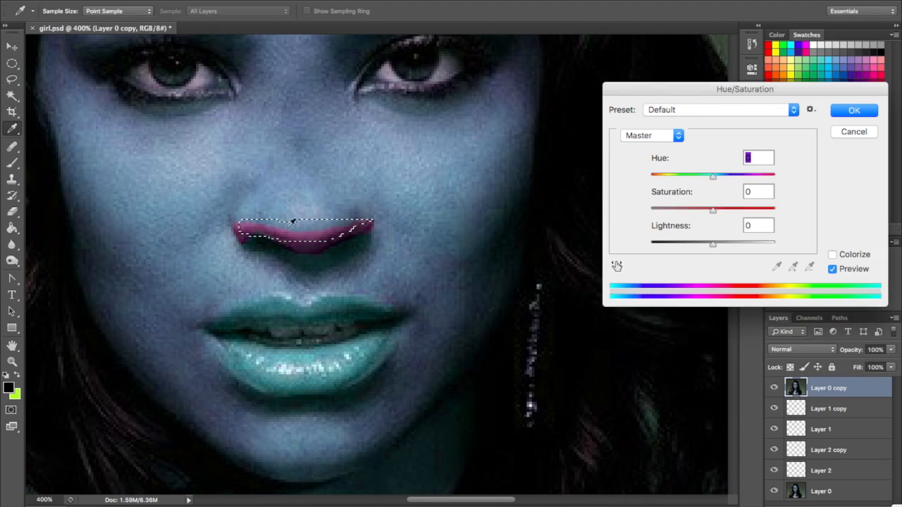
{"action": "type", "text": "99"}
{"action": "key", "text": "Return"}
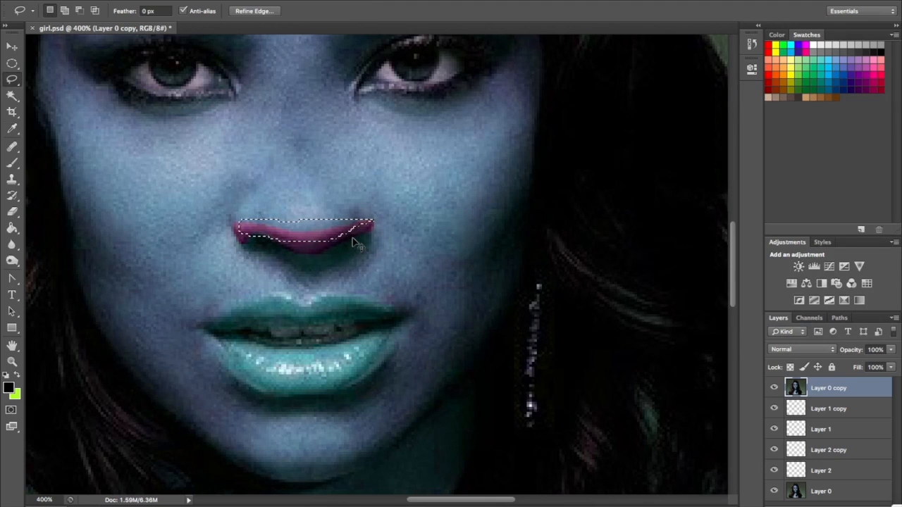
{"action": "key", "text": "super+z"}
{"action": "key", "text": "super+d"}
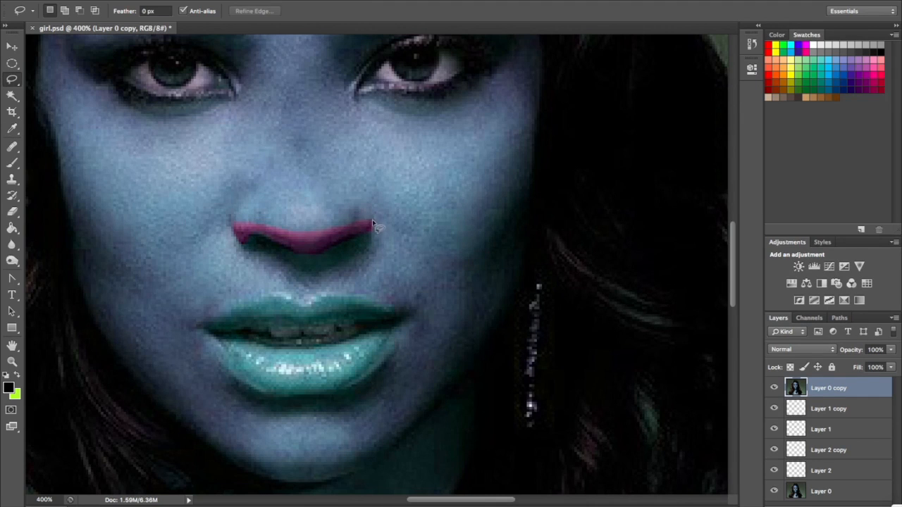
Lasso the strip of nose tip just above the pink underside, shift its hue by 99 with Hue/Saturation and deselect it
{"action": "left_click_drag", "start_coordinate": [372, 221], "coordinate": [339, 206]}
{"action": "mouse_move", "coordinate": [282, 214]}
{"action": "left_mouse_down"}
{"action": "mouse_move", "coordinate": [236, 224]}
{"action": "mouse_move", "coordinate": [288, 205]}
{"action": "mouse_move", "coordinate": [298, 205]}
{"action": "mouse_move", "coordinate": [265, 219]}
{"action": "mouse_move", "coordinate": [352, 212]}
{"action": "mouse_move", "coordinate": [371, 220]}
{"action": "mouse_move", "coordinate": [322, 233]}
{"action": "mouse_move", "coordinate": [236, 226]}
{"action": "left_mouse_up"}
{"action": "key", "text": "super+d"}
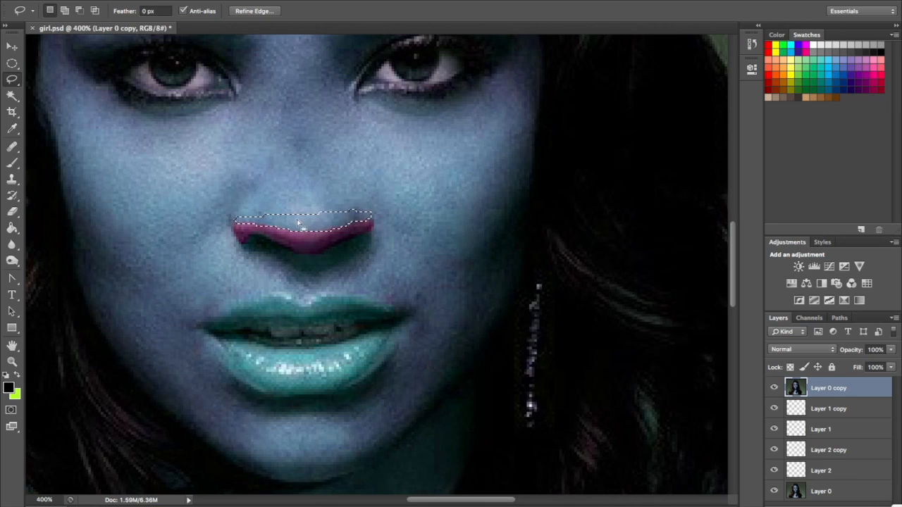
{"action": "key", "text": "ctrl+u"}
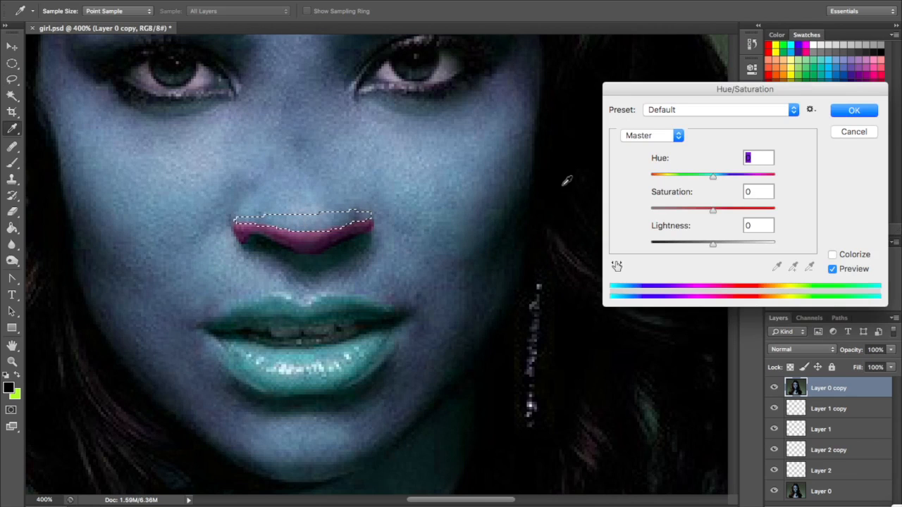
{"action": "type", "text": "99"}
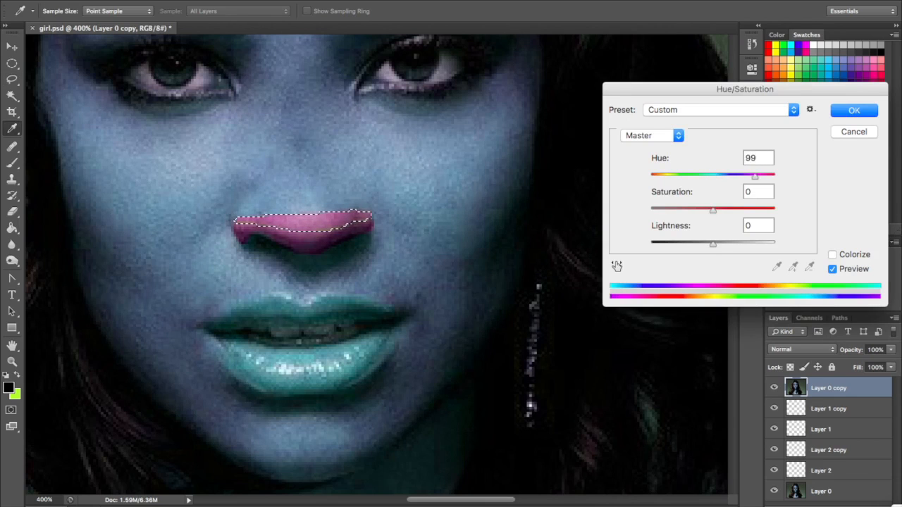
{"action": "key", "text": "Return"}
{"action": "key", "text": "ctrl+d"}
Lasso the lower lip on Layer 0 copy and shift its hue by 99 with Hue/Saturation
{"action": "left_click", "coordinate": [13, 46]}
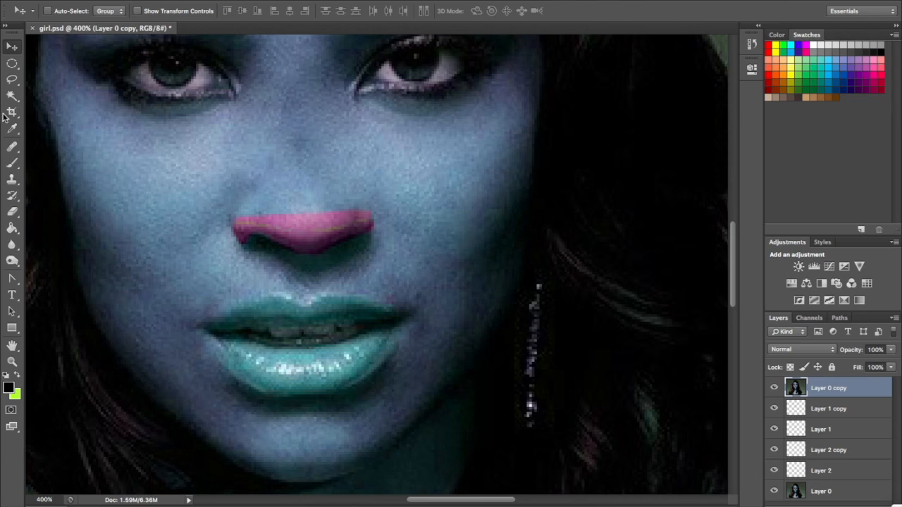
{"action": "left_click", "coordinate": [14, 78]}
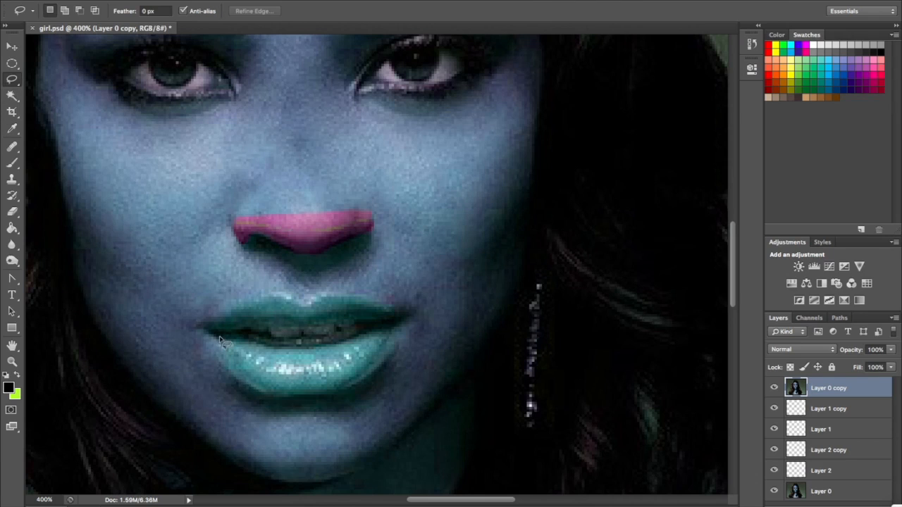
{"action": "left_click_drag", "start_coordinate": [205, 329], "coordinate": [224, 343]}
{"action": "mouse_move", "coordinate": [361, 337]}
{"action": "left_mouse_down"}
{"action": "mouse_move", "coordinate": [395, 332]}
{"action": "mouse_move", "coordinate": [365, 381]}
{"action": "mouse_move", "coordinate": [346, 394]}
{"action": "mouse_move", "coordinate": [298, 396]}
{"action": "mouse_move", "coordinate": [239, 381]}
{"action": "mouse_move", "coordinate": [209, 336]}
{"action": "left_mouse_up"}
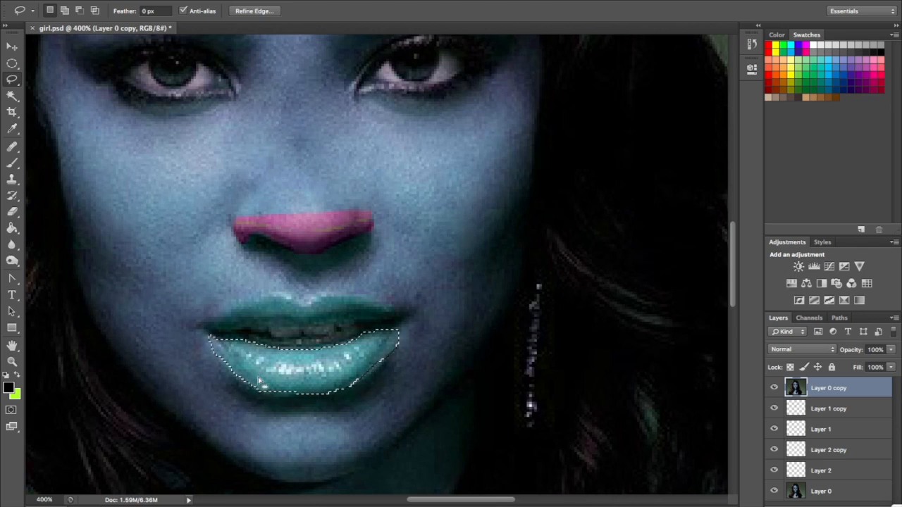
{"action": "key", "text": "ctrl+u"}
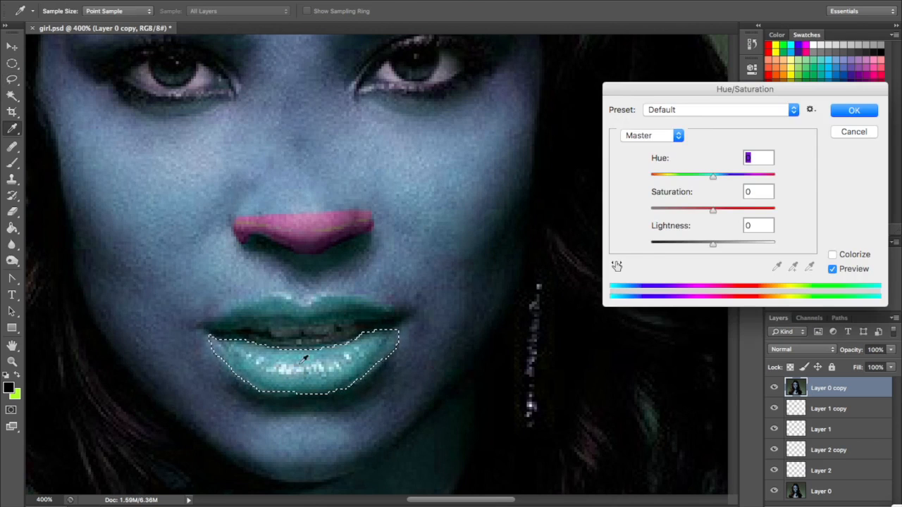
{"action": "type", "text": "98"}
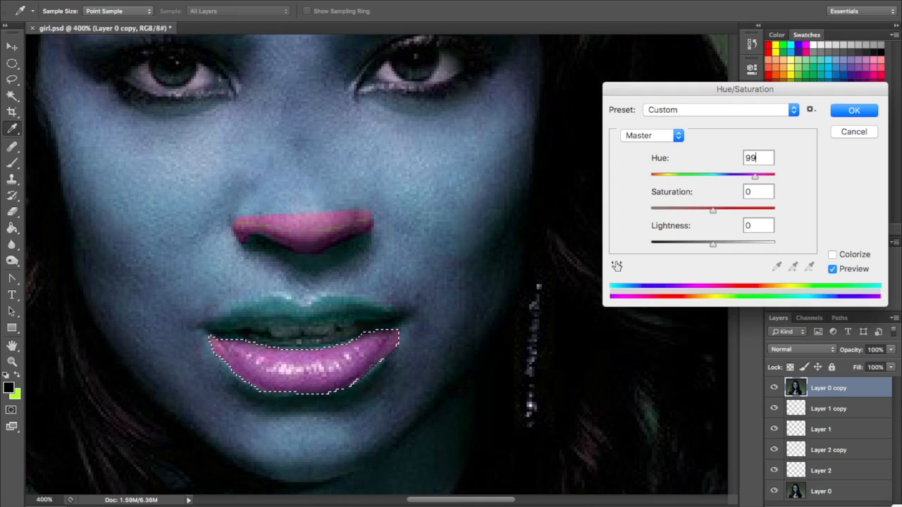
{"action": "key", "text": "Return"}
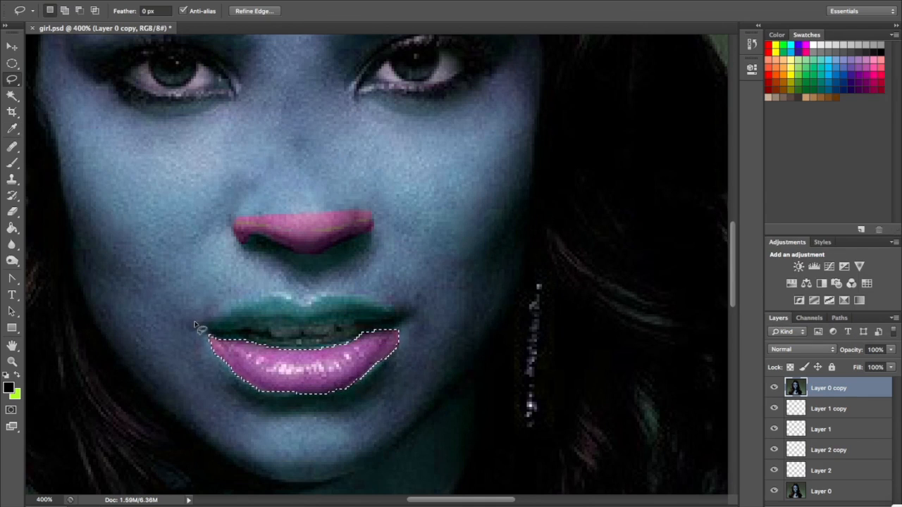
Lasso the upper lip, shift its hue by 99 with Hue/Saturation and deselect it
{"action": "mouse_move", "coordinate": [196, 326]}
{"action": "left_mouse_down"}
{"action": "mouse_move", "coordinate": [246, 299]}
{"action": "mouse_move", "coordinate": [283, 297]}
{"action": "mouse_move", "coordinate": [305, 308]}
{"action": "mouse_move", "coordinate": [352, 294]}
{"action": "mouse_move", "coordinate": [399, 317]}
{"action": "mouse_move", "coordinate": [196, 330]}
{"action": "left_mouse_up"}
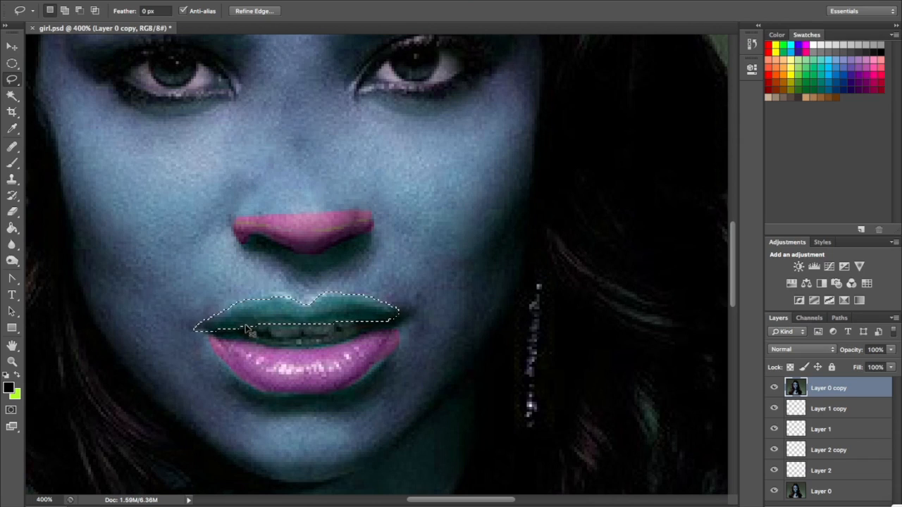
{"action": "key", "text": "ctrl+u"}
{"action": "type", "text": "98"}
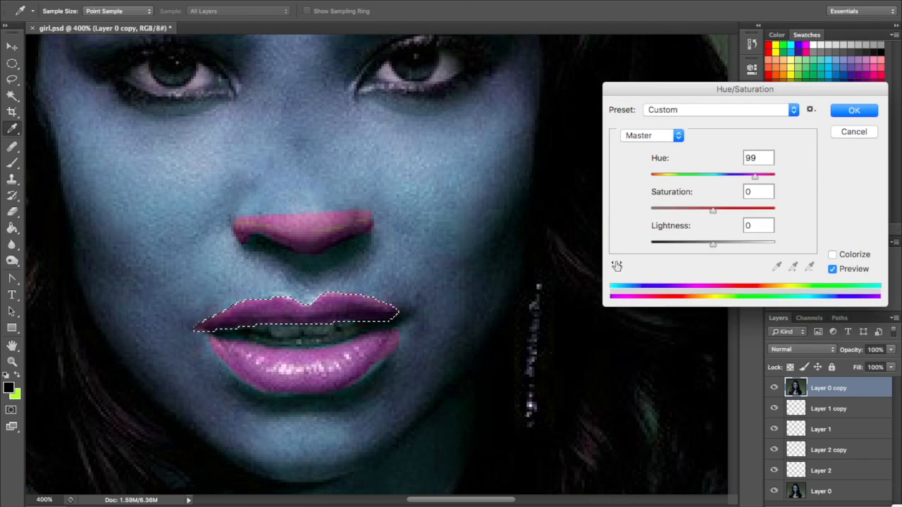
{"action": "key", "text": "Return"}
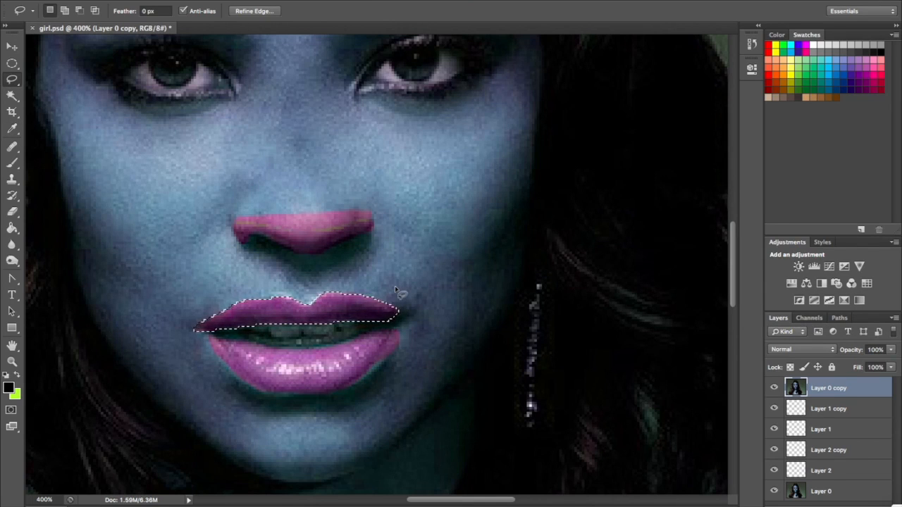
{"action": "key", "text": "ctrl+d"}
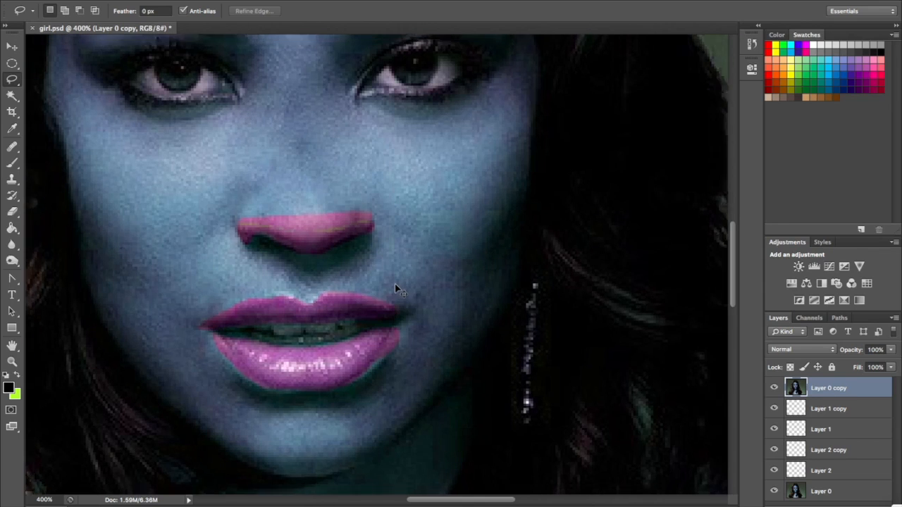
Set the opacity of Layer 0 copy to 54%
{"action": "key", "text": "ctrl+minus"}
{"action": "key", "text": "ctrl+minus"}
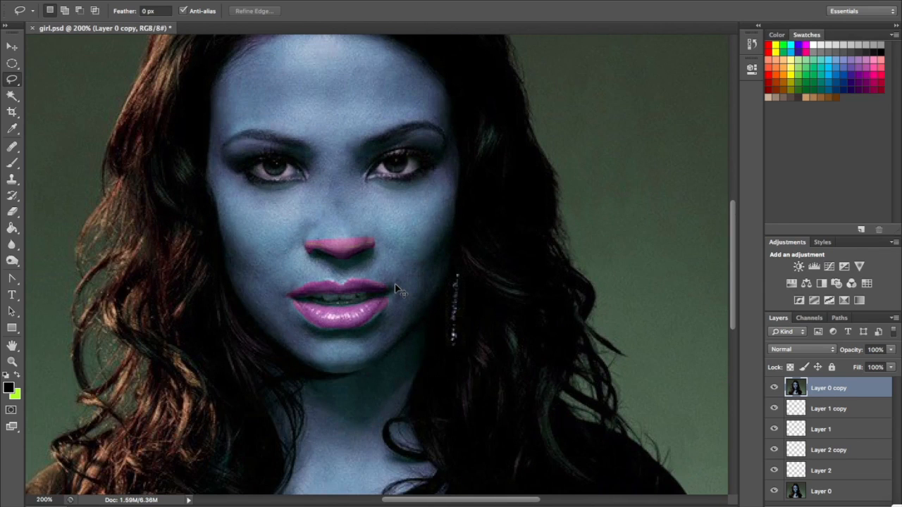
{"action": "key", "text": "ctrl+minus"}
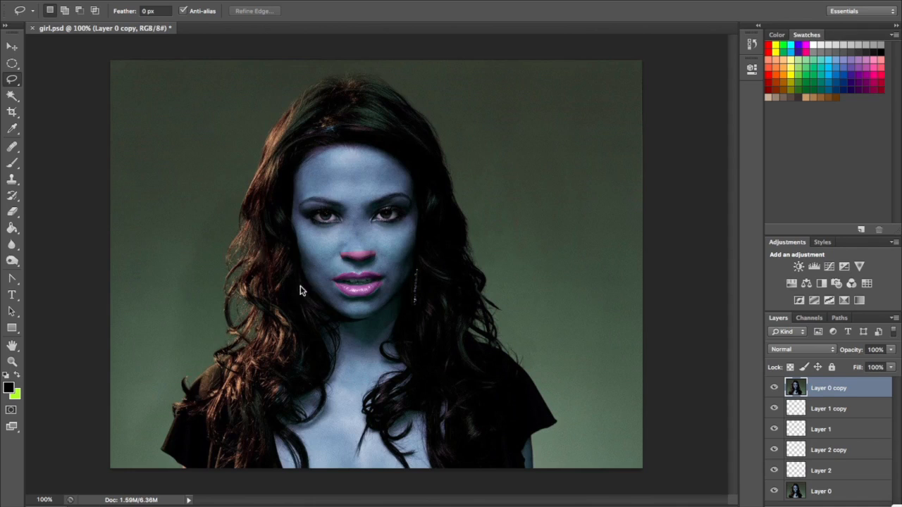
{"action": "left_click", "coordinate": [884, 349]}
{"action": "type", "text": "10"}
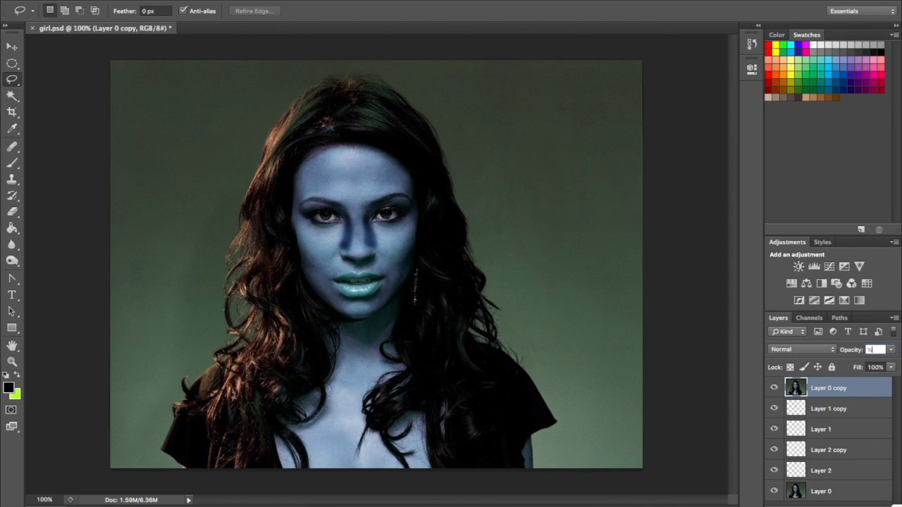
{"action": "type", "text": "54"}
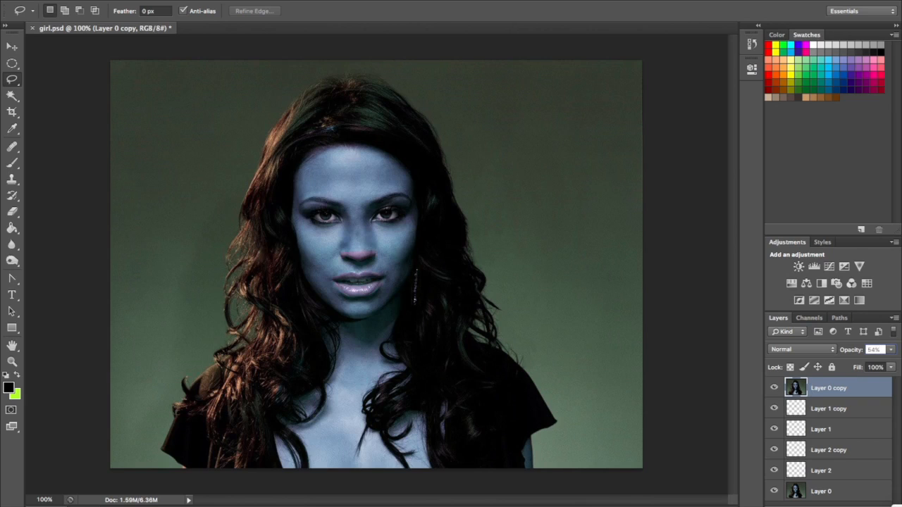
{"action": "key", "text": "Return"}
{"action": "key", "text": "super+space"}
{"action": "type", "text": "shift"}
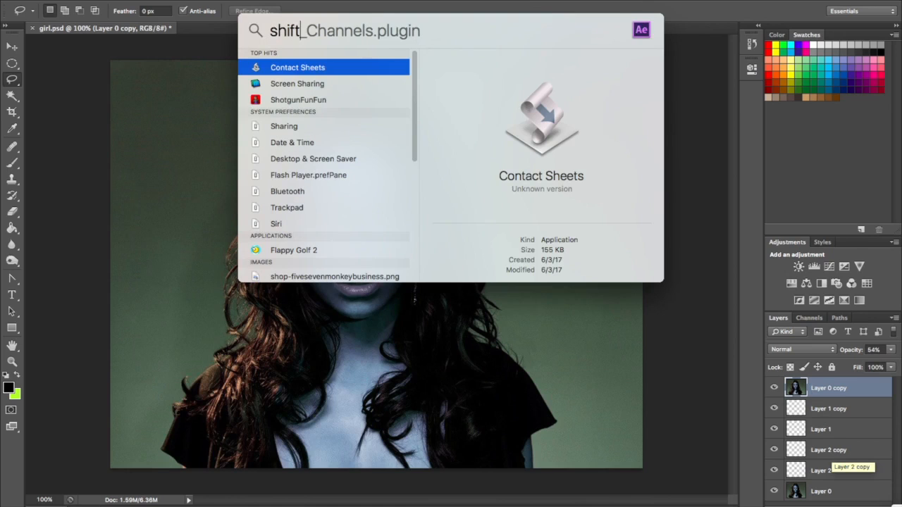
{"action": "key", "text": "super+a"}
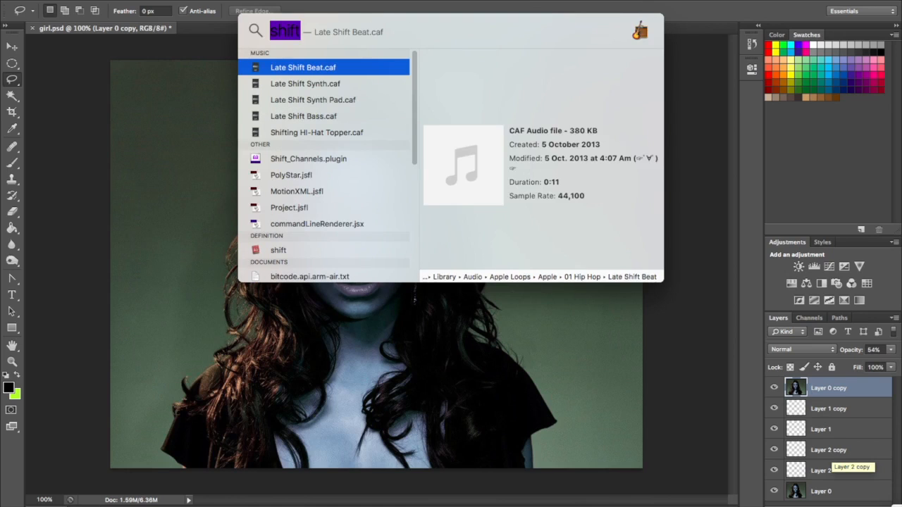
{"action": "key", "text": "BackSpace"}
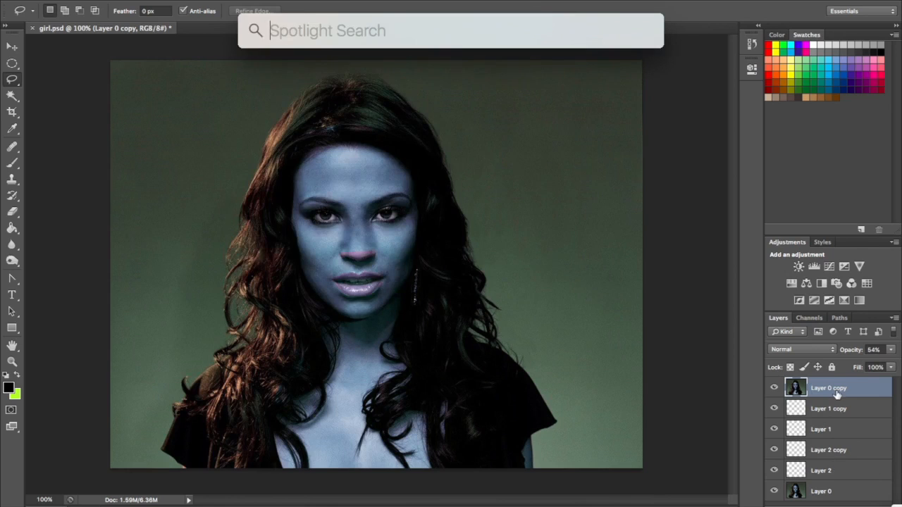
{"action": "key", "text": "Escape"}
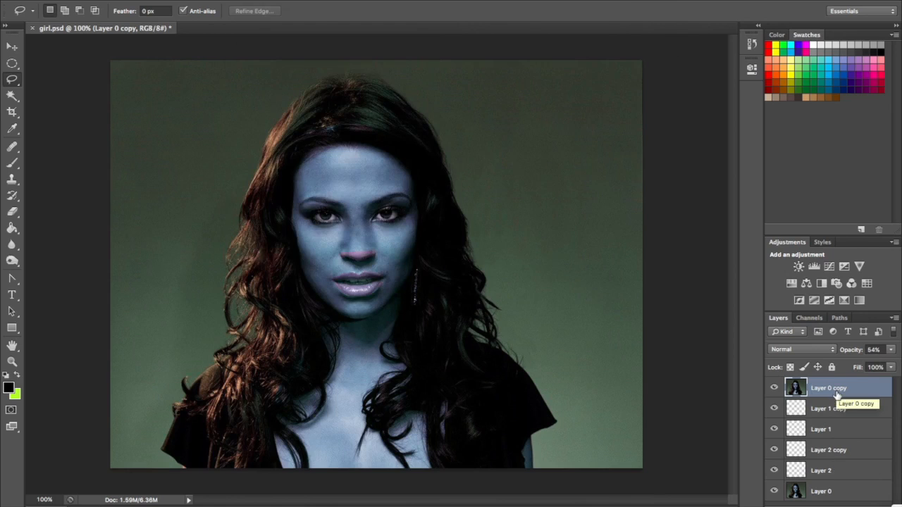
Select all layers from Layer 0 copy down to Layer 0 and merge them into one layer
{"action": "left_click", "coordinate": [834, 491], "text": "shift"}
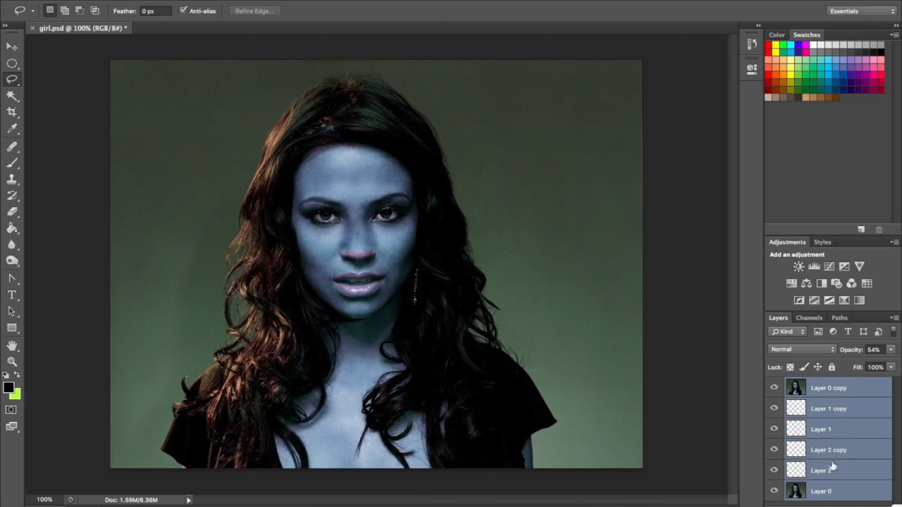
{"action": "left_click", "coordinate": [829, 400]}
{"action": "left_click", "coordinate": [835, 388]}
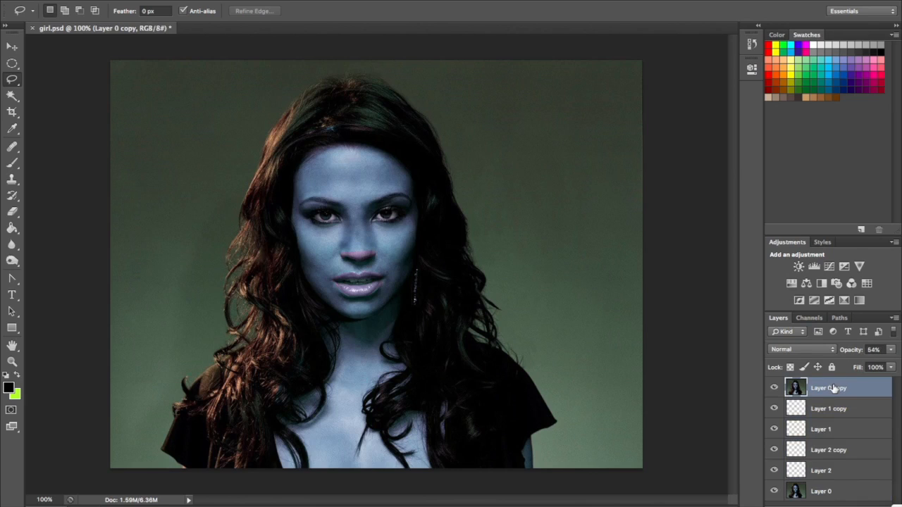
{"action": "left_click", "coordinate": [824, 492], "text": "shift"}
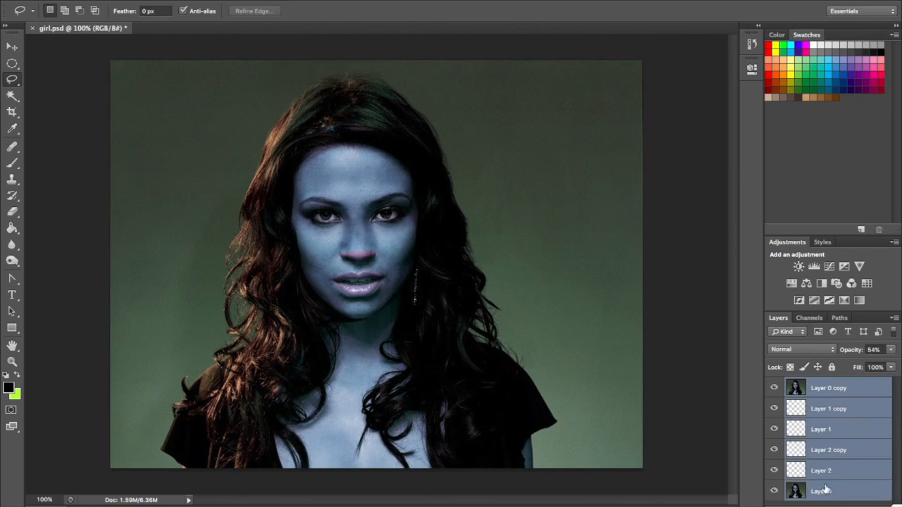
{"action": "right_click", "coordinate": [830, 459]}
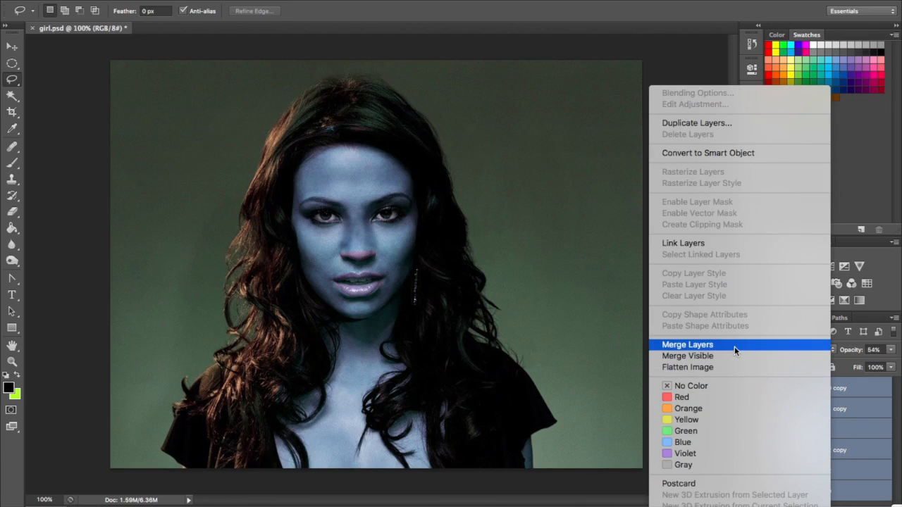
{"action": "left_click", "coordinate": [694, 344]}
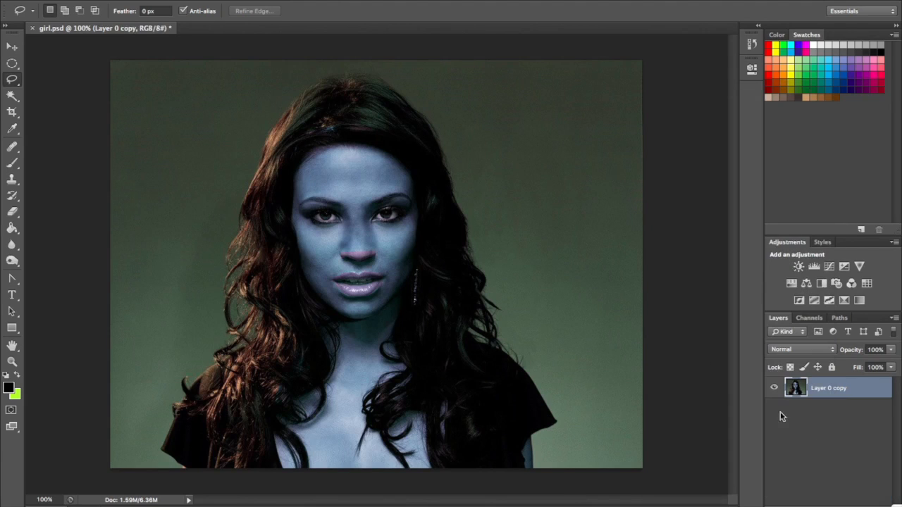
{"action": "left_click", "coordinate": [861, 431]}
{"action": "left_click", "coordinate": [775, 389]}
{"action": "left_click", "coordinate": [775, 389]}
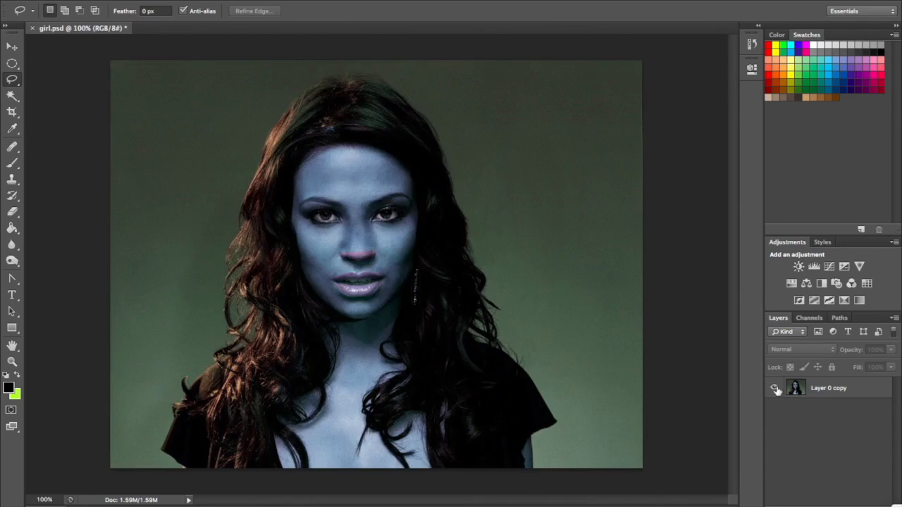
{"action": "left_click", "coordinate": [837, 387]}
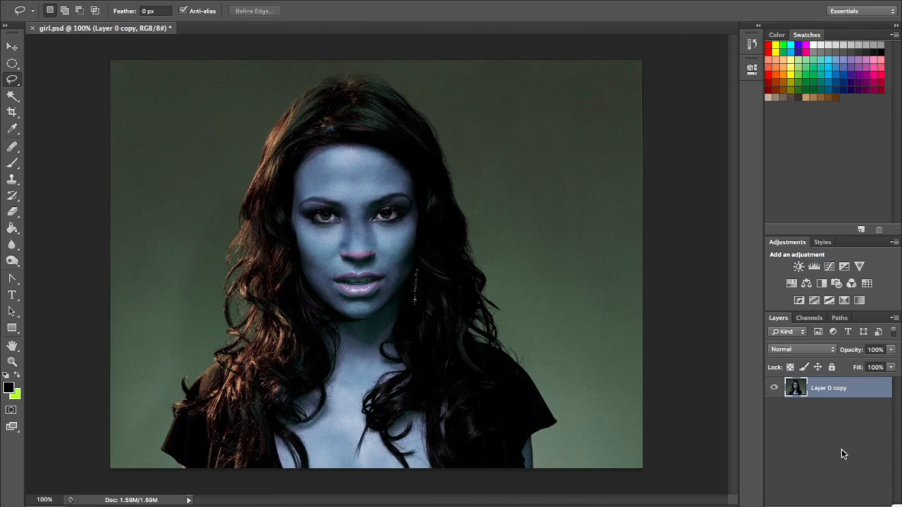
{"action": "left_click", "coordinate": [799, 454]}
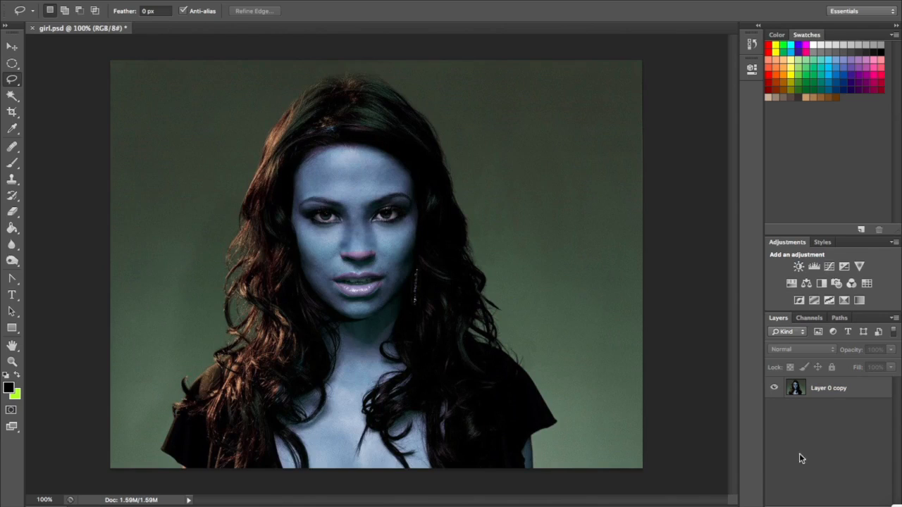
Select the merged Layer 0 copy as the active layer
{"action": "left_click", "coordinate": [819, 395]}
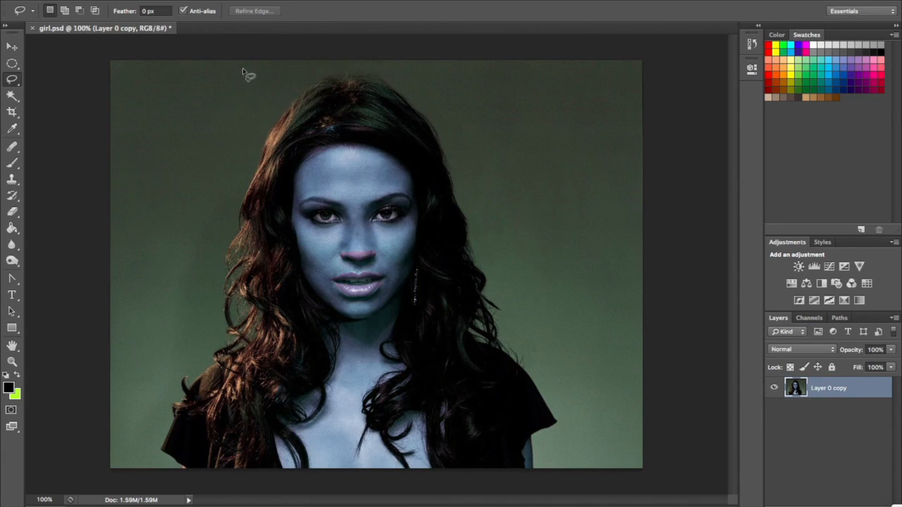
{"action": "left_click", "coordinate": [291, 1]}
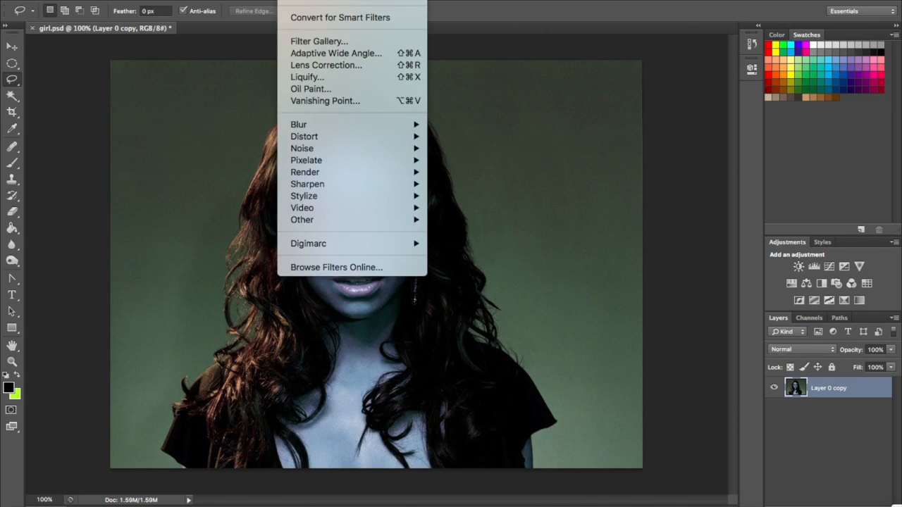
{"action": "left_click", "coordinate": [320, 79]}
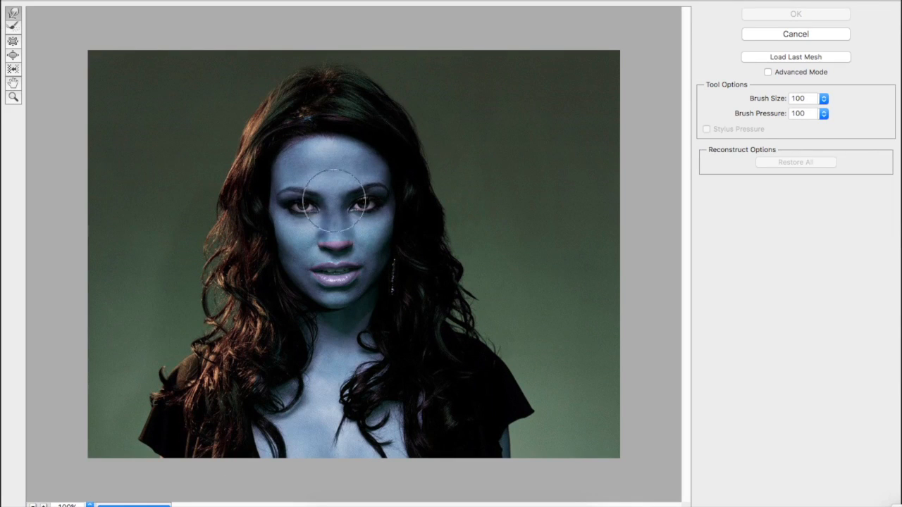
{"action": "mouse_move", "coordinate": [377, 182]}
{"action": "left_mouse_down"}
{"action": "mouse_move", "coordinate": [232, 201]}
{"action": "mouse_move", "coordinate": [216, 150]}
{"action": "mouse_move", "coordinate": [311, 209]}
{"action": "left_mouse_up"}
{"action": "left_click", "coordinate": [795, 34]}
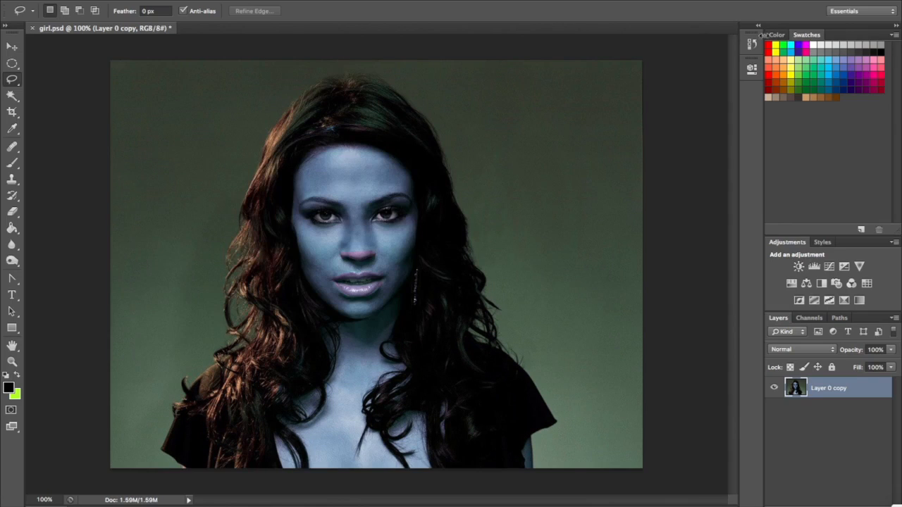
Open the Liquify filter on Layer 0 copy and set up the Bloat tool with a brush size of 60
{"action": "left_click", "coordinate": [285, 2]}
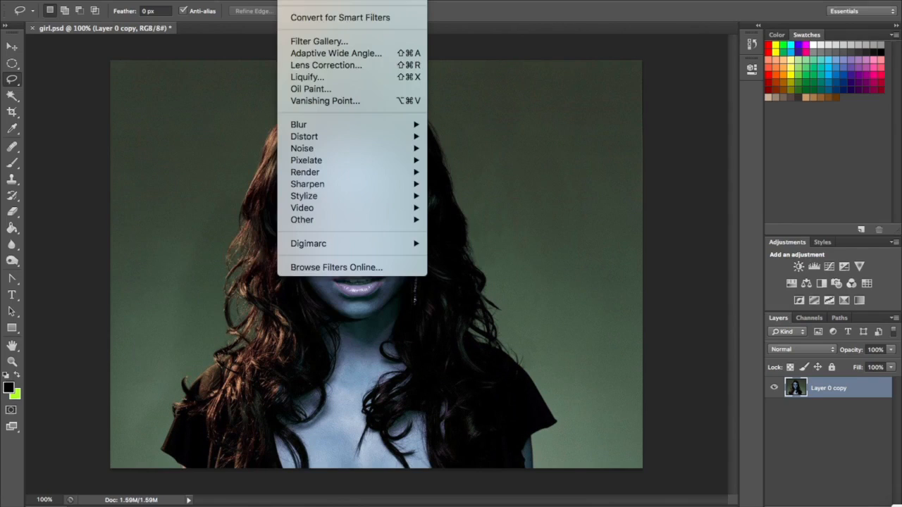
{"action": "left_click", "coordinate": [303, 78]}
{"action": "left_click", "coordinate": [13, 55]}
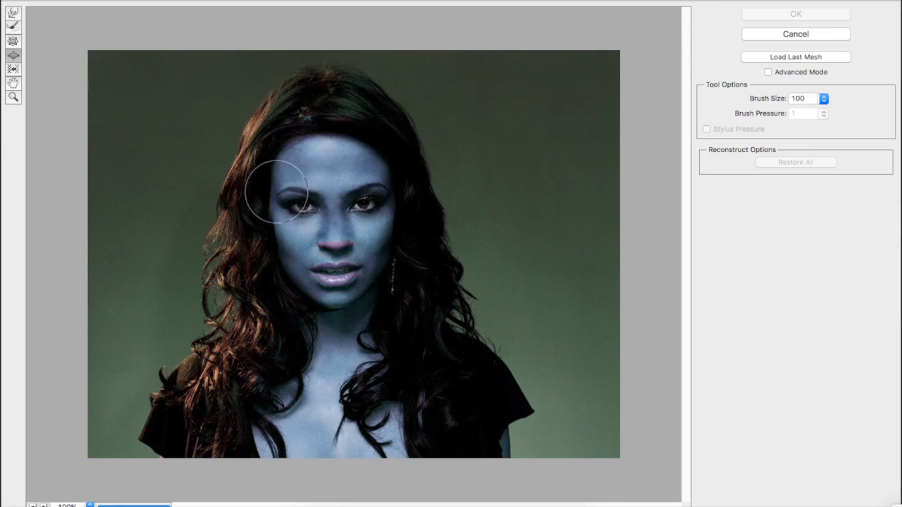
{"action": "left_click", "coordinate": [44, 506]}
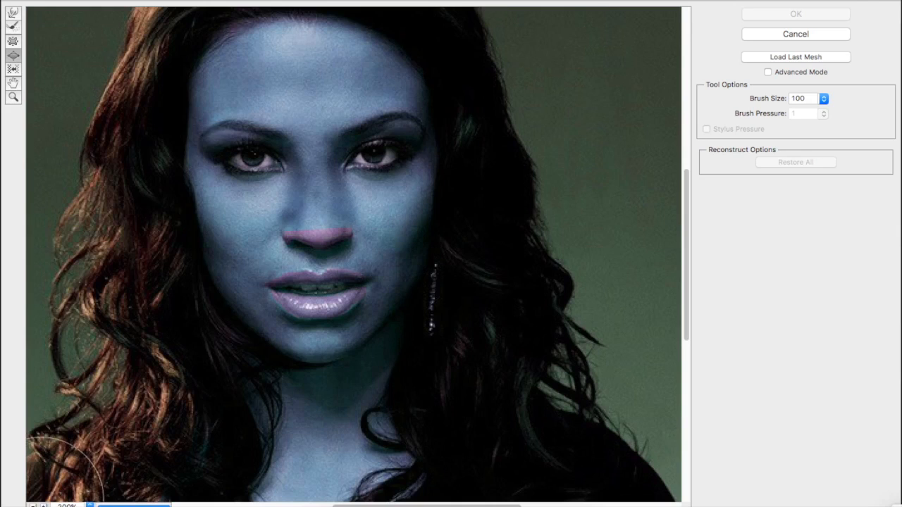
{"action": "key", "text": "super+plus"}
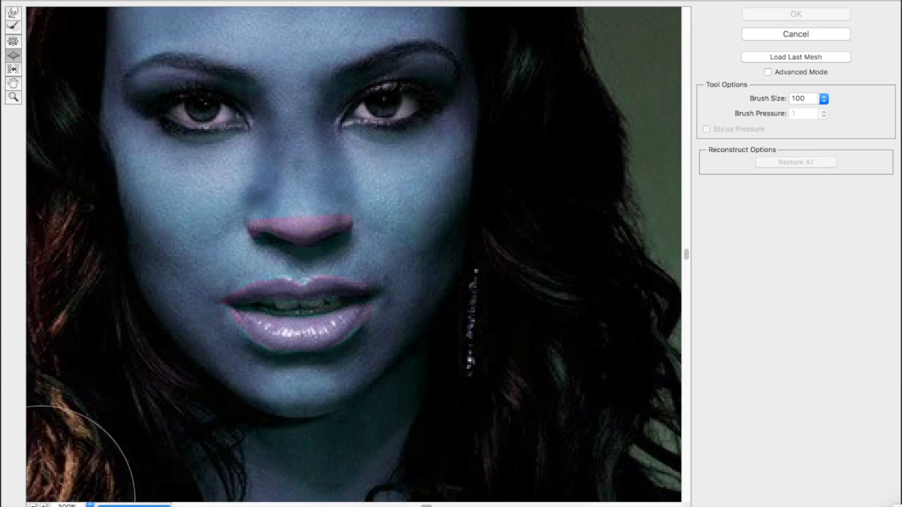
{"action": "left_click", "coordinate": [805, 97]}
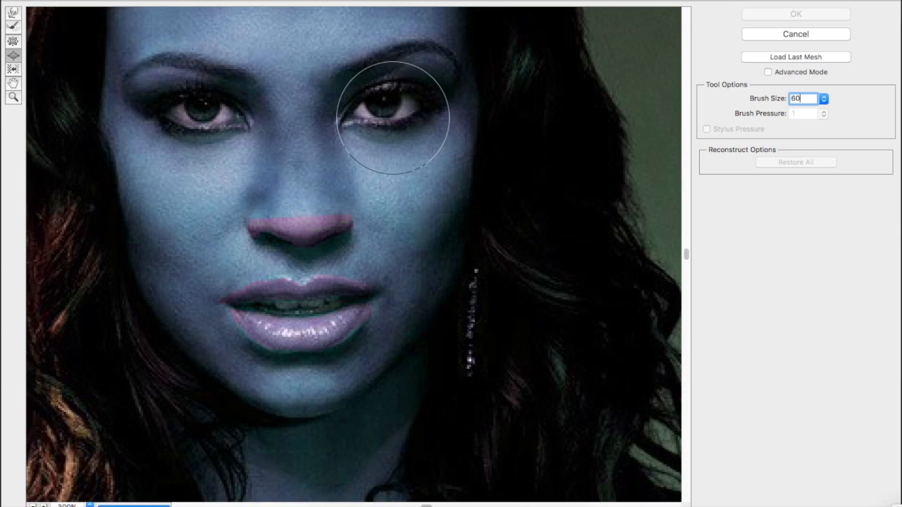
{"action": "key", "text": "super+minus"}
{"action": "scroll", "coordinate": [393, 117], "scroll_direction": "left", "scroll_amount": 3}
{"action": "scroll", "coordinate": [393, 117], "scroll_direction": "up", "scroll_amount": 5}
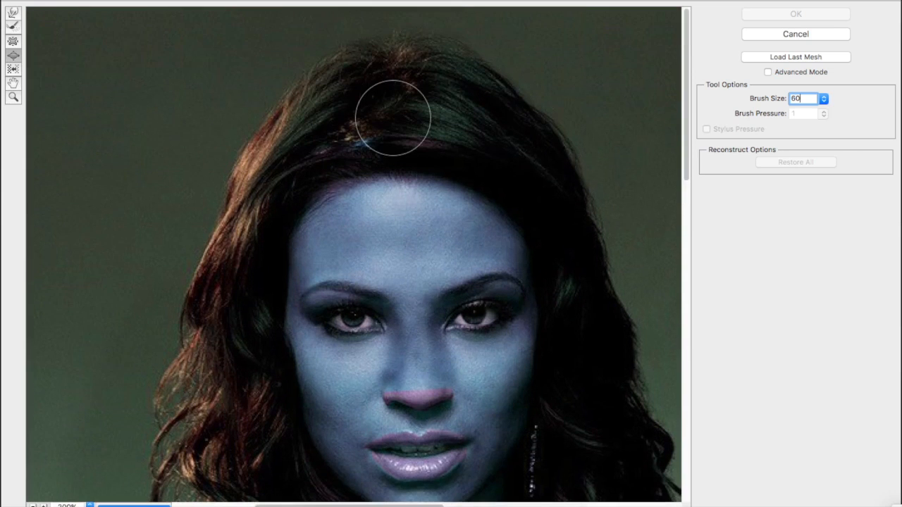
{"action": "scroll", "coordinate": [392, 118], "scroll_direction": "right", "scroll_amount": 5}
{"action": "scroll", "coordinate": [393, 117], "scroll_direction": "down", "scroll_amount": 5}
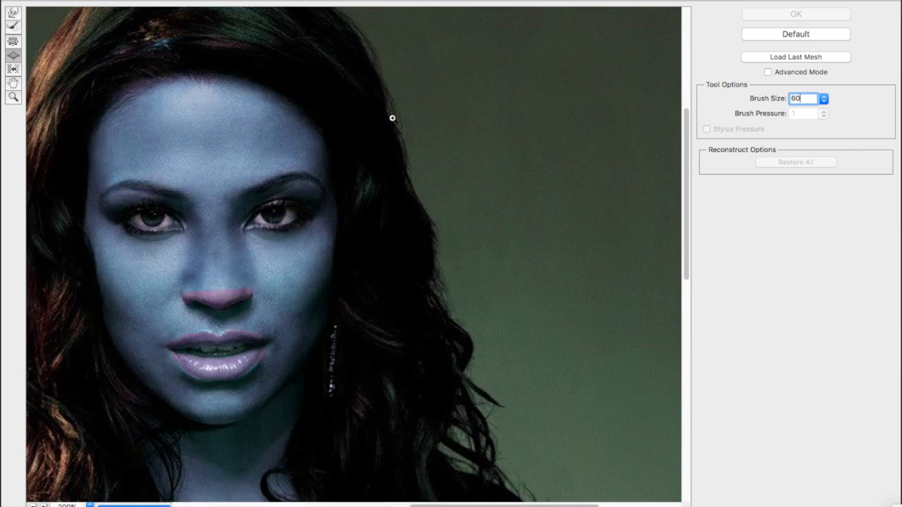
{"action": "key", "text": "super+plus"}
{"action": "scroll", "coordinate": [393, 117], "scroll_direction": "left", "scroll_amount": 5}
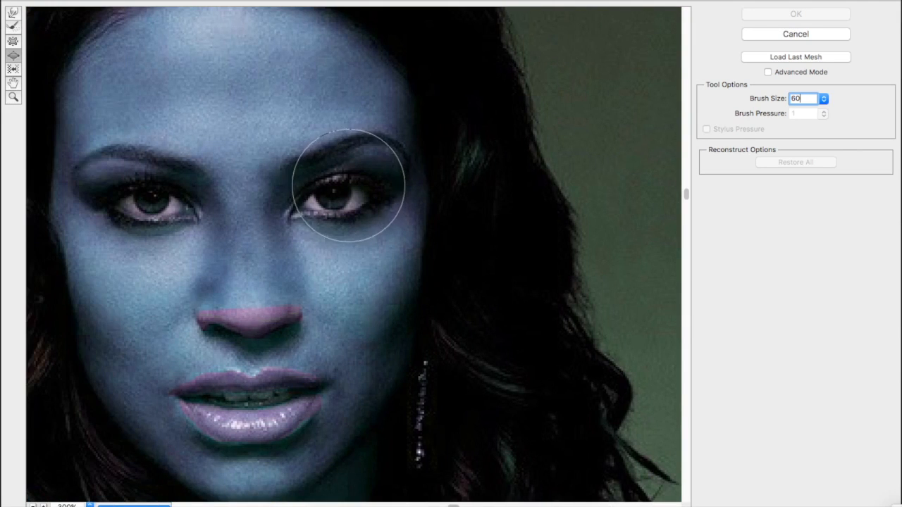
{"action": "left_click_drag", "start_coordinate": [336, 192], "coordinate": [336, 193]}
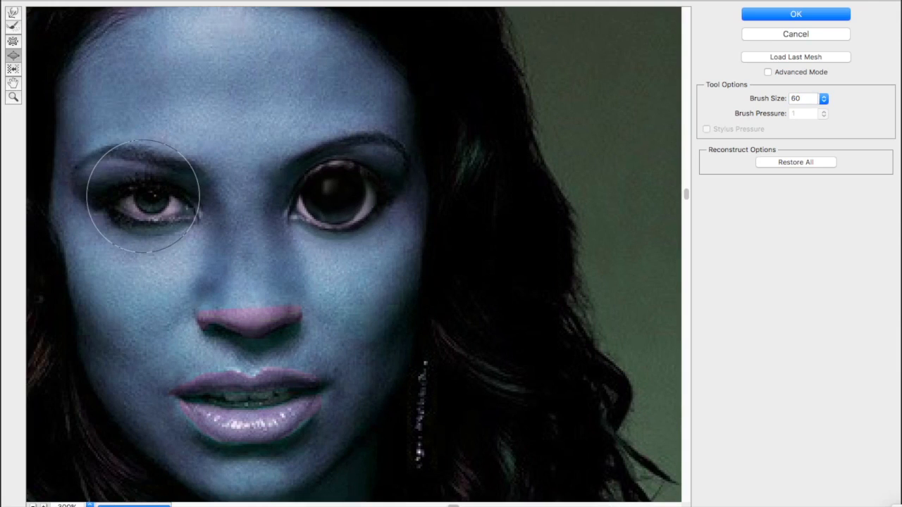
{"action": "key", "text": "super+z"}
{"action": "key", "text": "super+z"}
{"action": "key", "text": "super+z"}
{"action": "key", "text": "super+z"}
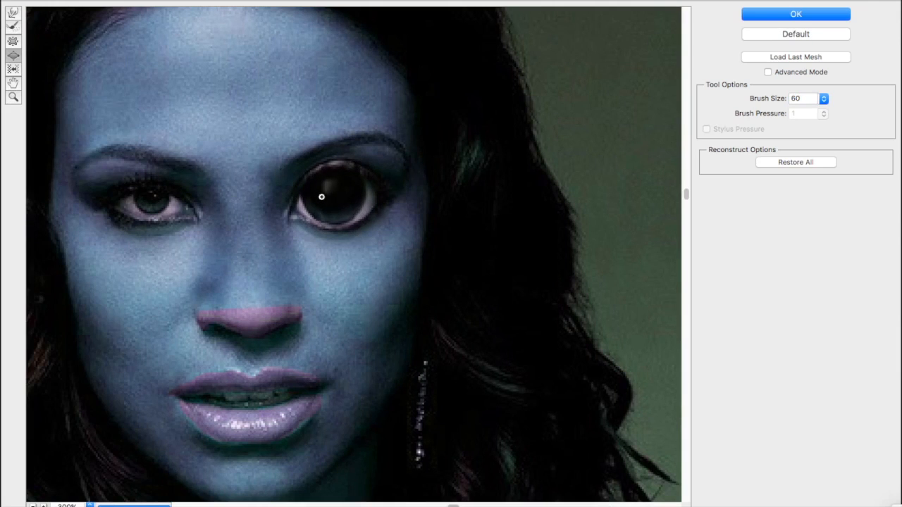
{"action": "key", "text": "alt+super+z"}
{"action": "key", "text": "alt+super+z"}
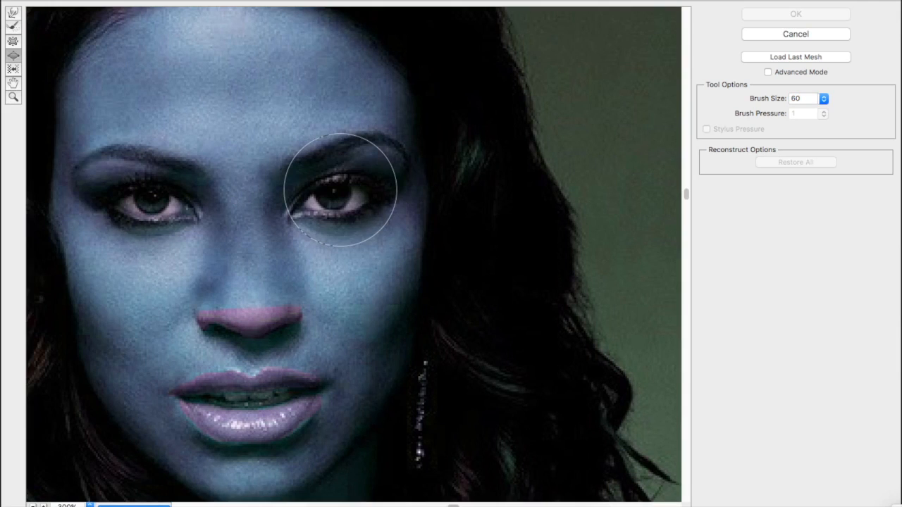
{"action": "left_click_drag", "start_coordinate": [340, 190], "coordinate": [340, 191]}
{"action": "key", "text": "alt+super+z"}
Enlarge the irises and pupils of both of the woman's eyes with the Bloat tool
{"action": "left_click", "coordinate": [332, 190]}
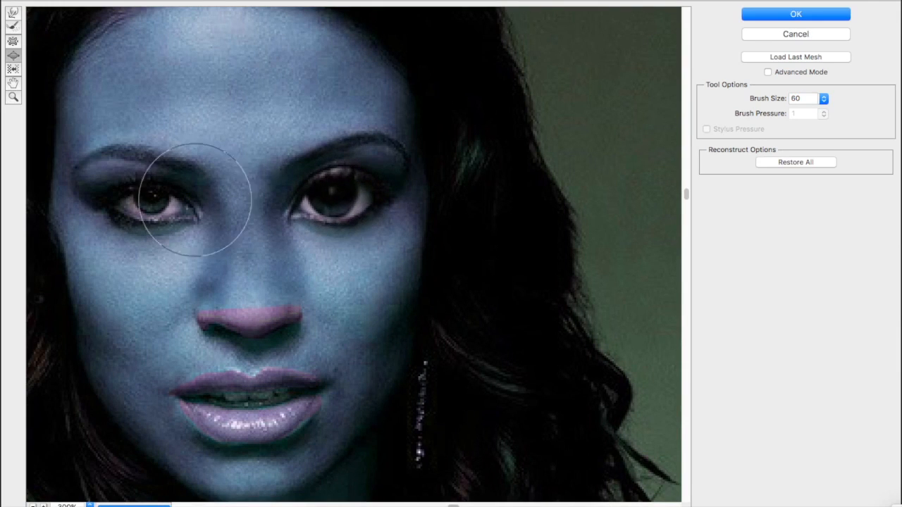
{"action": "left_click_drag", "start_coordinate": [149, 200], "coordinate": [151, 200]}
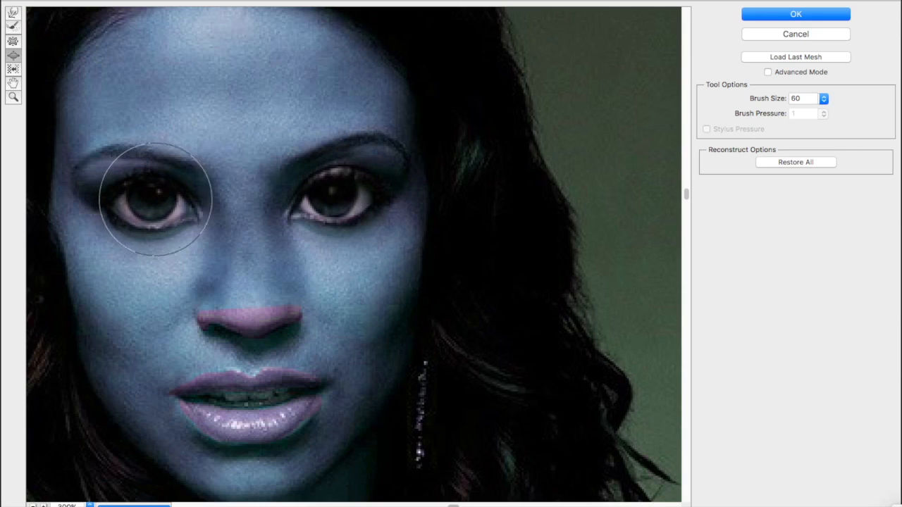
{"action": "left_click", "coordinate": [154, 199]}
{"action": "left_click", "coordinate": [156, 200]}
{"action": "left_click", "coordinate": [353, 191]}
{"action": "left_click", "coordinate": [330, 191]}
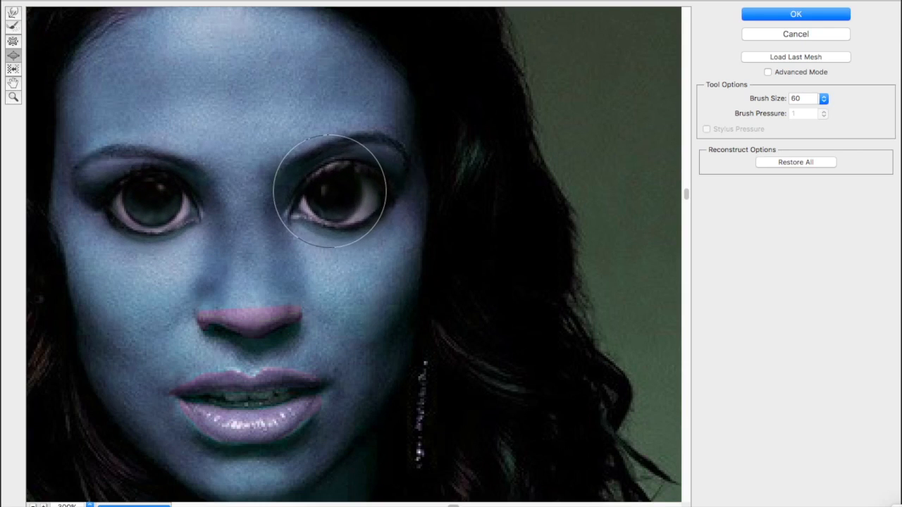
{"action": "key", "text": "alt"}
{"action": "key", "text": "alt+super+z"}
{"action": "key", "text": "alt+super+z"}
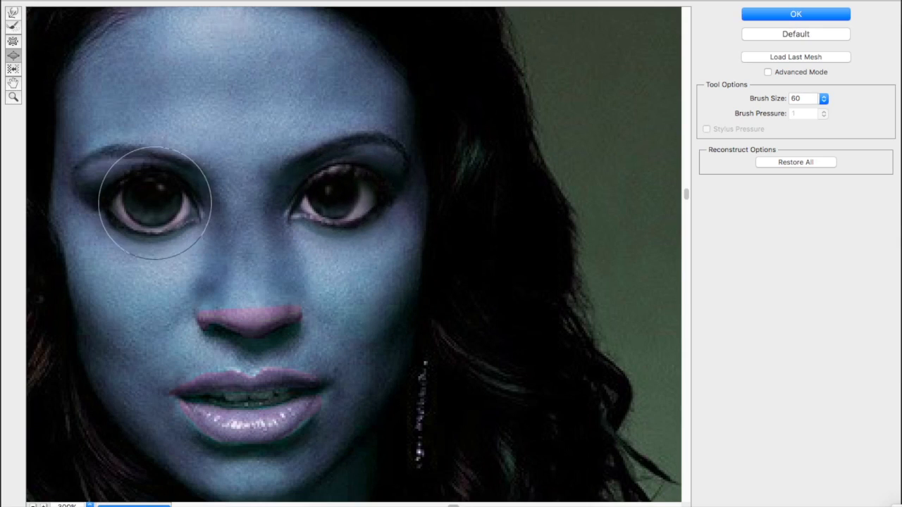
Bloat both eyes further so they are similarly large and apply the Liquify filter
{"action": "left_click", "coordinate": [350, 193]}
{"action": "left_click", "coordinate": [327, 193]}
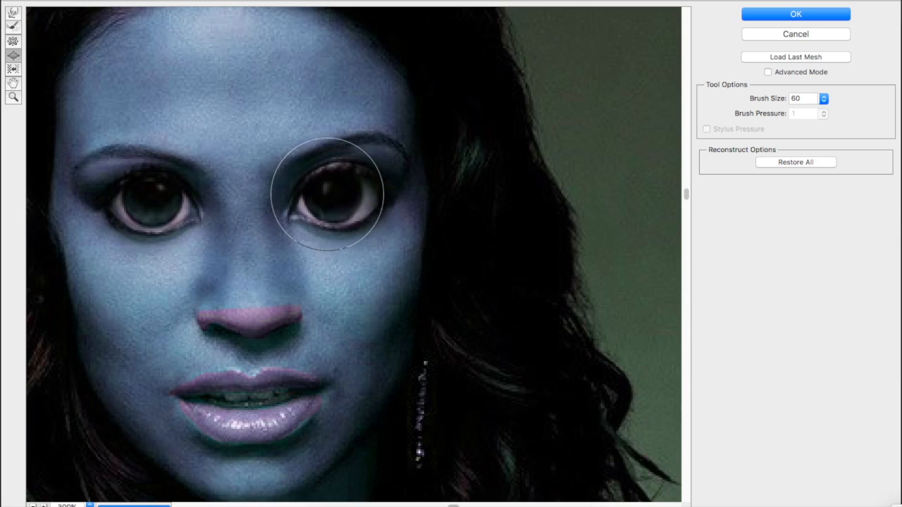
{"action": "key", "text": "super"}
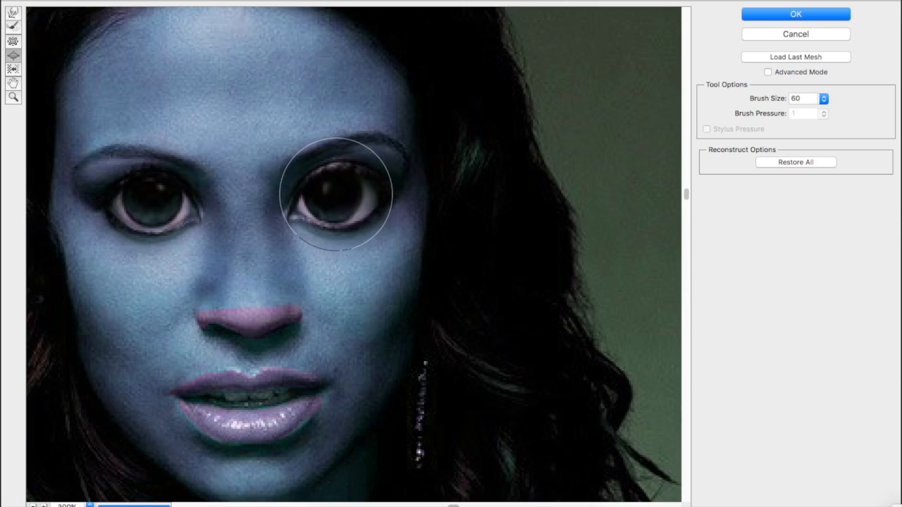
{"action": "left_click", "coordinate": [336, 194]}
{"action": "left_click", "coordinate": [149, 200]}
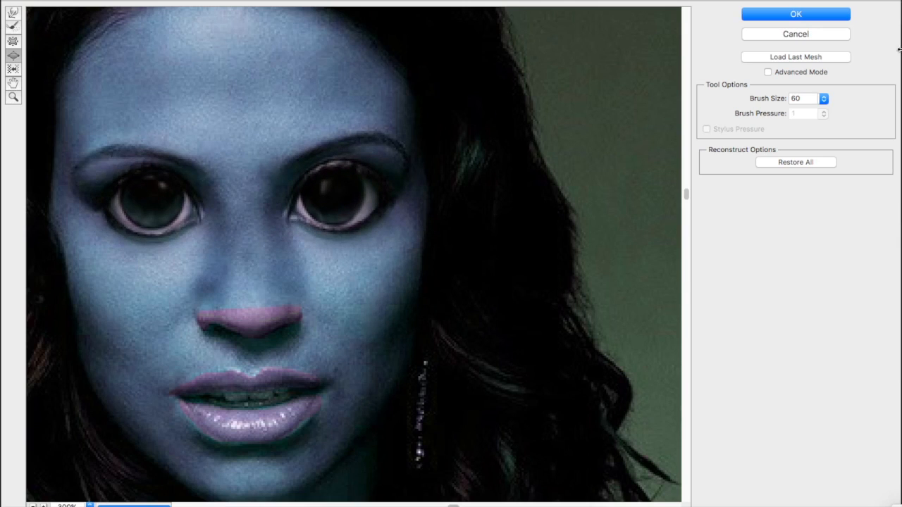
{"action": "left_click", "coordinate": [765, 19]}
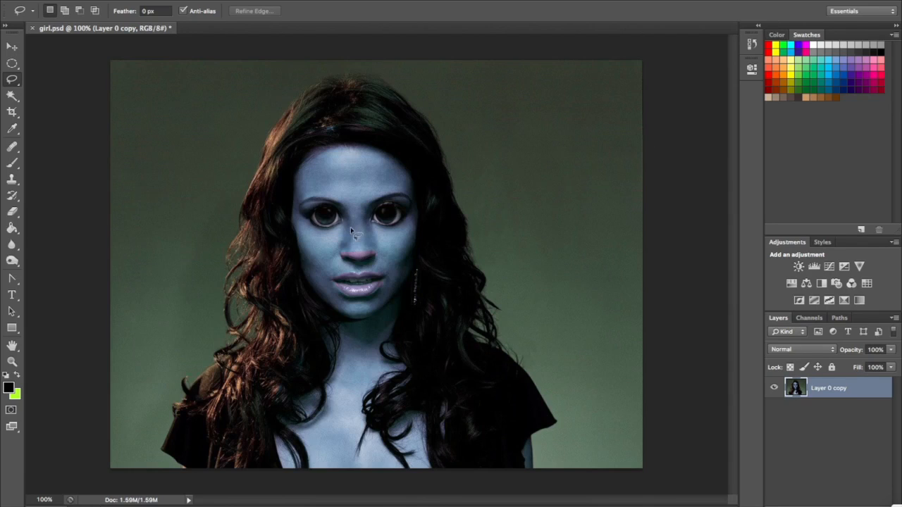
Reopen the Liquify filter on Layer 0 copy with the Bloat tool for work on the lips
{"action": "key", "text": "super+equal"}
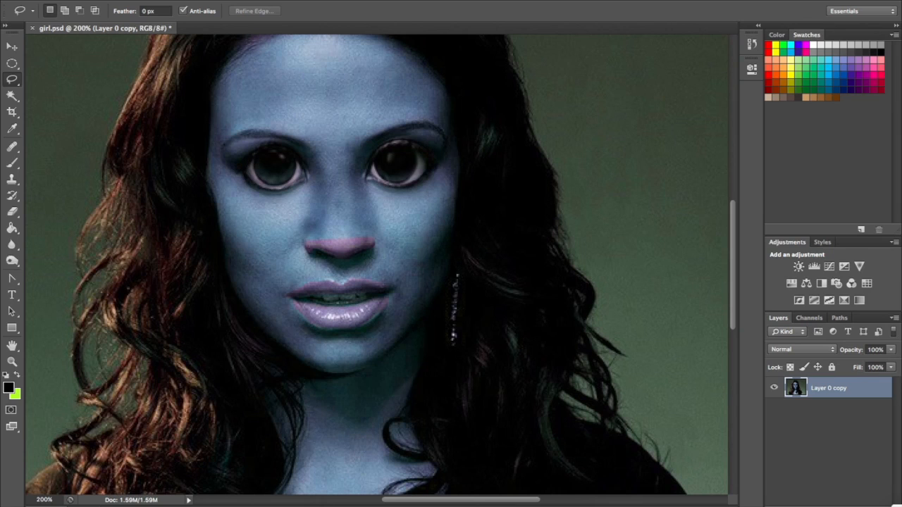
{"action": "left_click", "coordinate": [296, 2]}
{"action": "left_click", "coordinate": [303, 78]}
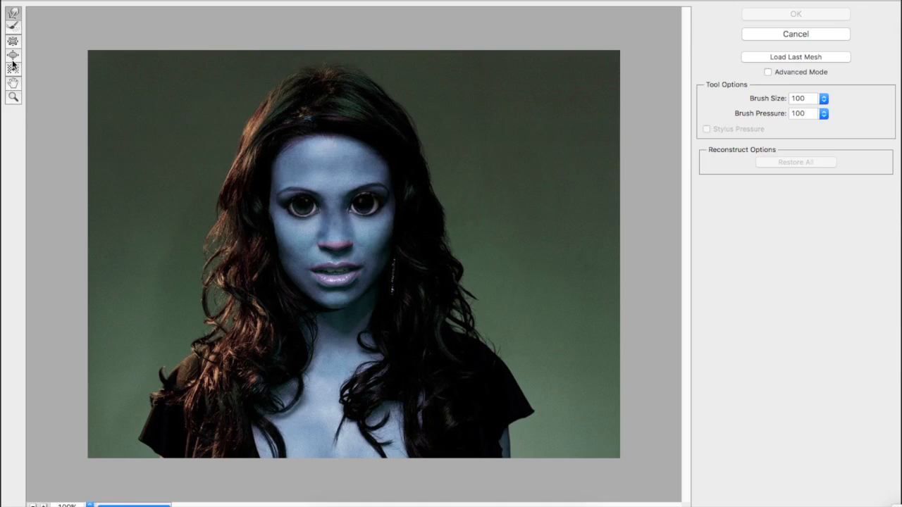
{"action": "left_click", "coordinate": [13, 56]}
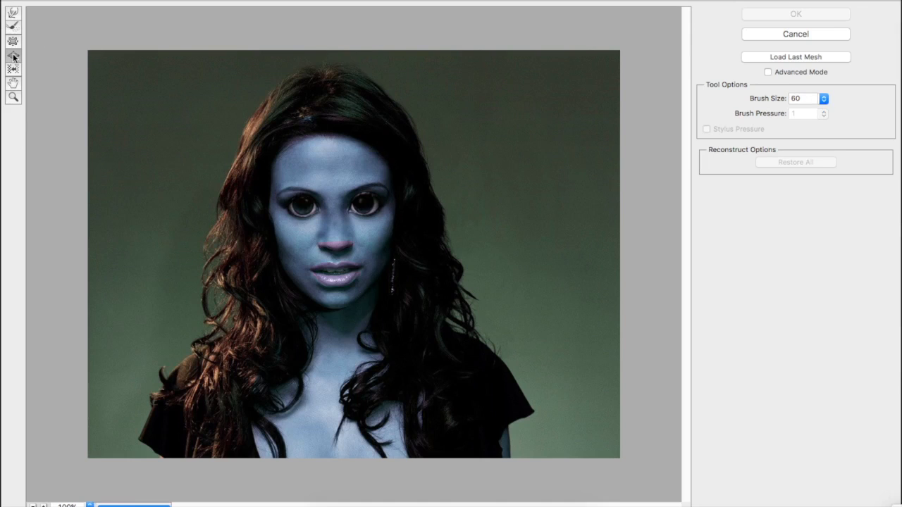
{"action": "key", "text": "alt"}
{"action": "key", "text": "super+plus"}
{"action": "key", "text": "super+plus"}
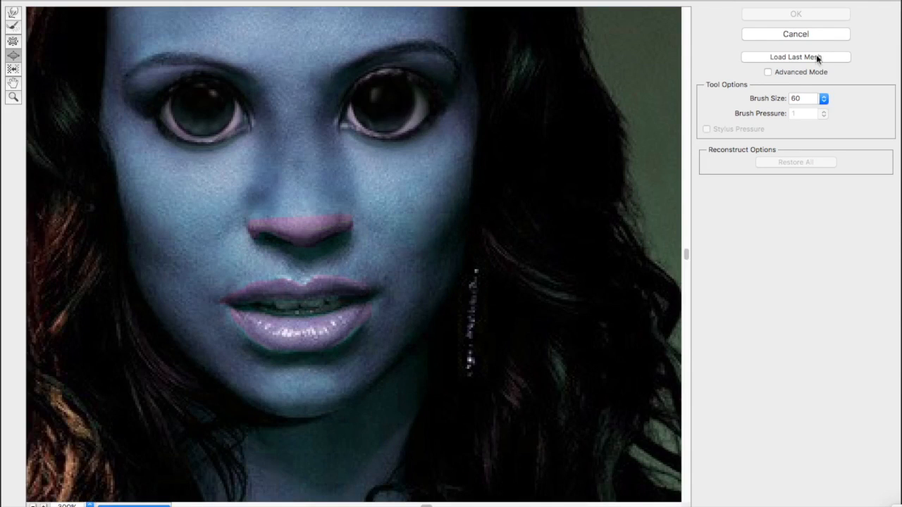
Reduce the Bloat brush size to 28 and lightly plump the lower lip, undoing the excessive bulges
{"action": "double_click", "coordinate": [801, 101]}
{"action": "key", "text": "bracketleft"}
{"action": "key", "text": "bracketleft"}
{"action": "key", "text": "bracketleft"}
{"action": "key", "text": "bracketleft"}
{"action": "key", "text": "bracketleft"}
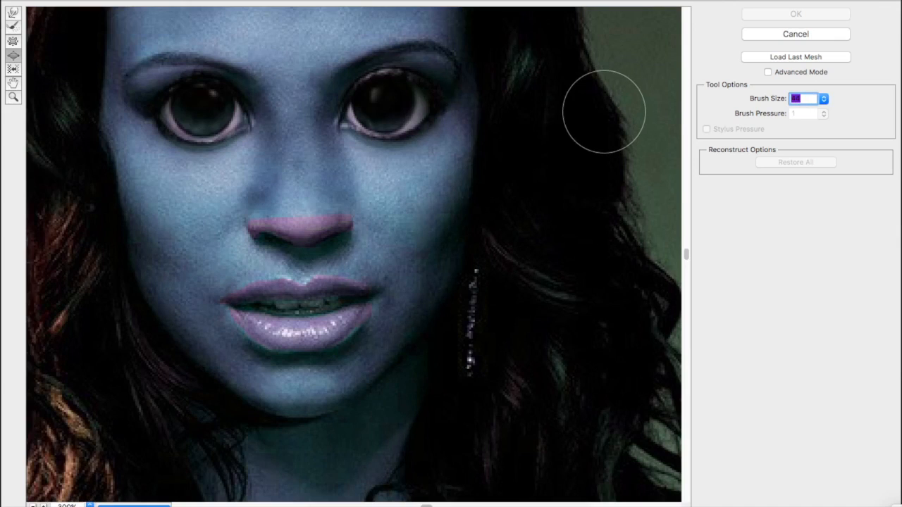
{"action": "key", "text": "bracketleft"}
{"action": "key", "text": "bracketleft"}
{"action": "key", "text": "bracketleft"}
{"action": "key", "text": "bracketleft"}
{"action": "left_click_drag", "start_coordinate": [293, 356], "coordinate": [282, 333]}
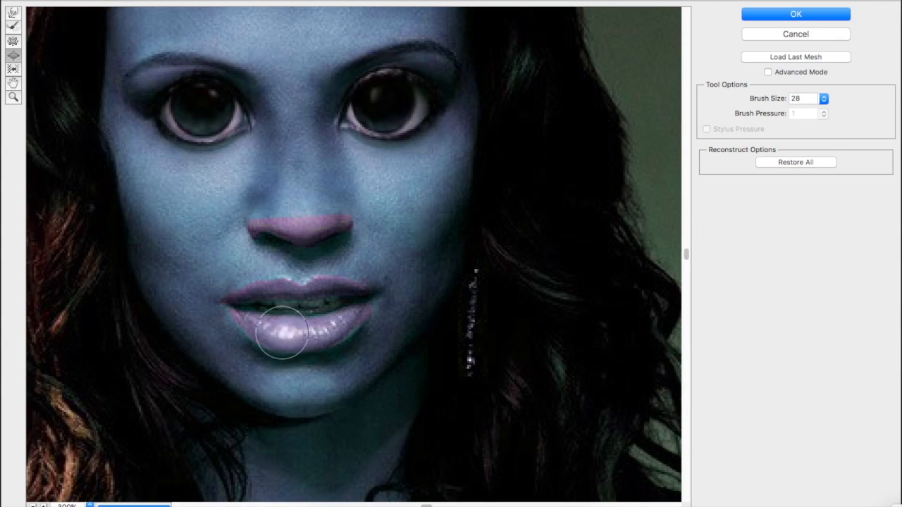
{"action": "key", "text": "alt"}
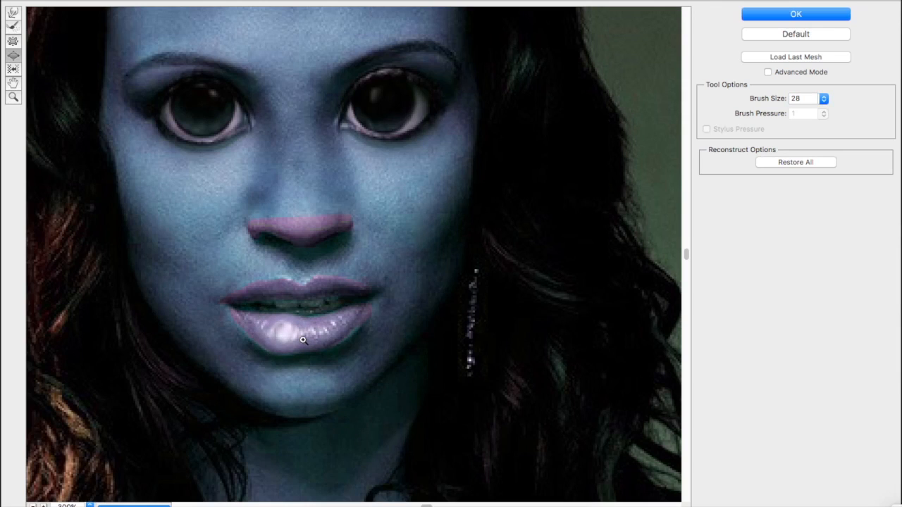
{"action": "key", "text": "alt+super+z"}
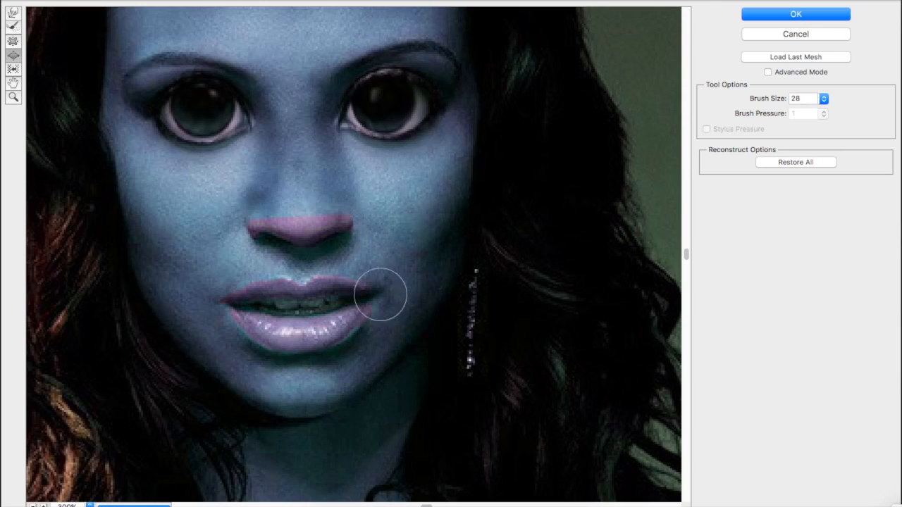
{"action": "left_click", "coordinate": [317, 329]}
{"action": "key", "text": "super+z"}
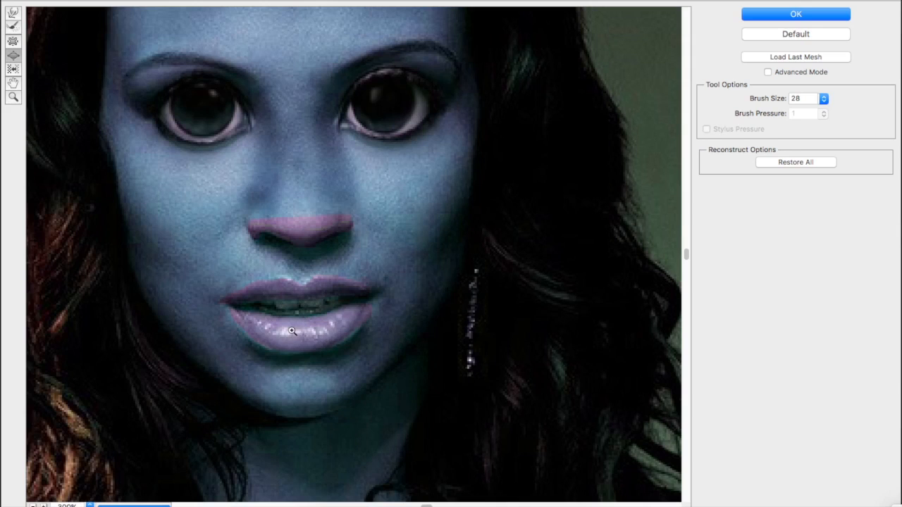
Thin the woman's lips with the Pucker tool at a brush size of 28, undoing an unwanted stroke along the way
{"action": "left_click", "coordinate": [11, 42]}
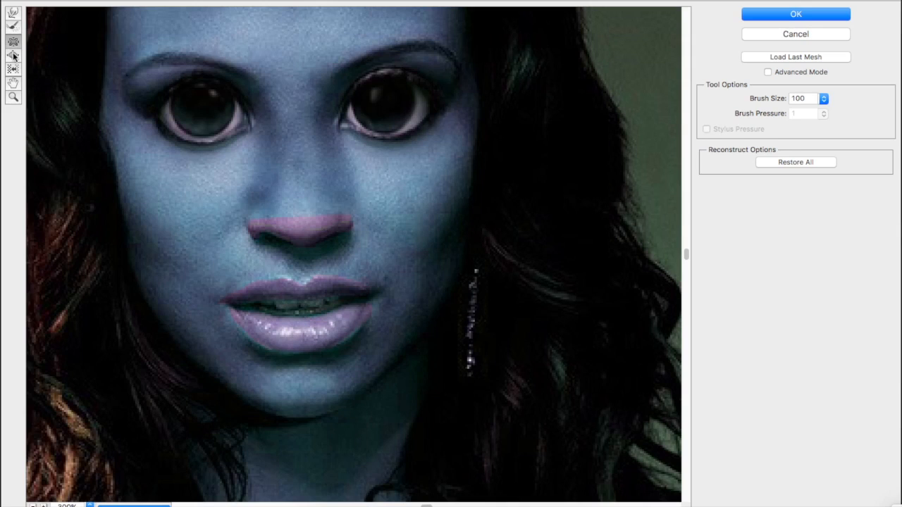
{"action": "left_click", "coordinate": [823, 99]}
{"action": "left_click", "coordinate": [804, 99]}
{"action": "type", "text": "28"}
{"action": "key", "text": "Tab"}
{"action": "mouse_move", "coordinate": [301, 350]}
{"action": "left_mouse_down"}
{"action": "mouse_move", "coordinate": [269, 335]}
{"action": "mouse_move", "coordinate": [296, 317]}
{"action": "mouse_move", "coordinate": [346, 326]}
{"action": "mouse_move", "coordinate": [358, 314]}
{"action": "left_mouse_up"}
{"action": "key", "text": "super+z"}
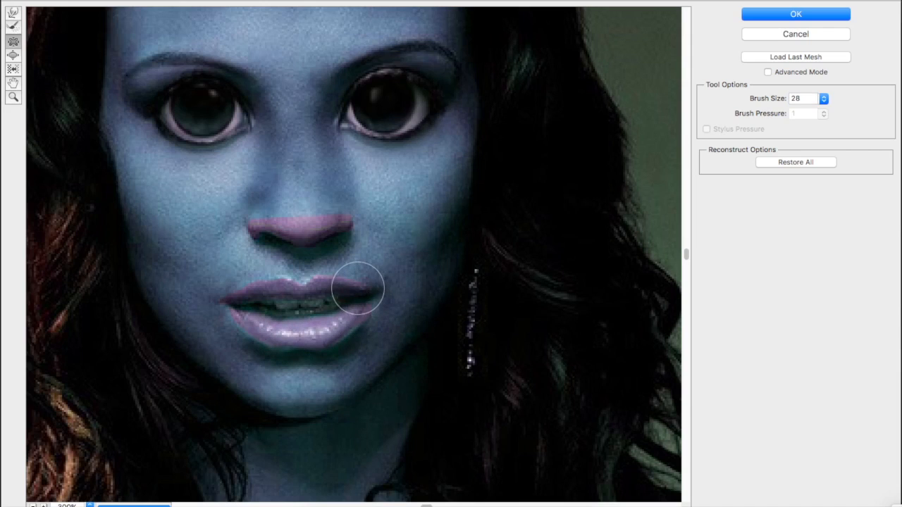
{"action": "mouse_move", "coordinate": [324, 288]}
{"action": "left_mouse_down"}
{"action": "mouse_move", "coordinate": [261, 290]}
{"action": "mouse_move", "coordinate": [240, 297]}
{"action": "mouse_move", "coordinate": [241, 320]}
{"action": "left_mouse_up"}
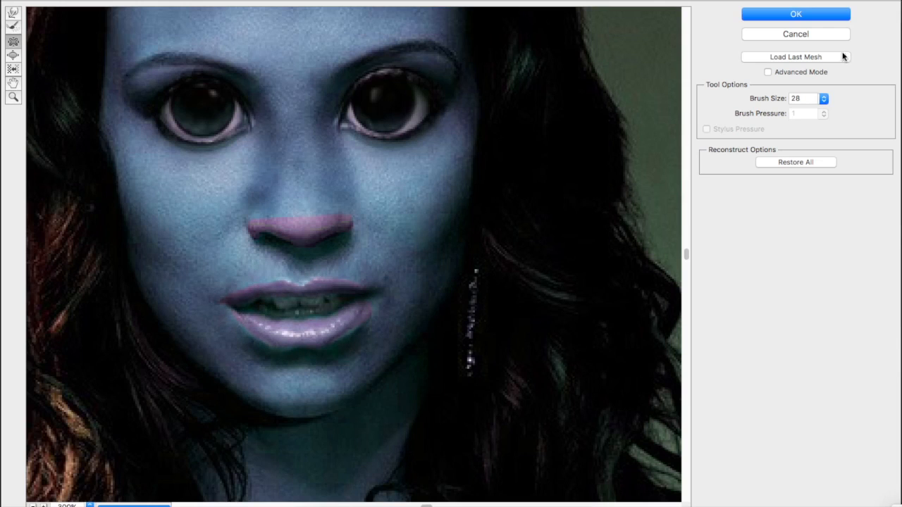
Apply the Liquify lip reshaping and select Layer 0 copy for further editing
{"action": "left_click", "coordinate": [812, 15]}
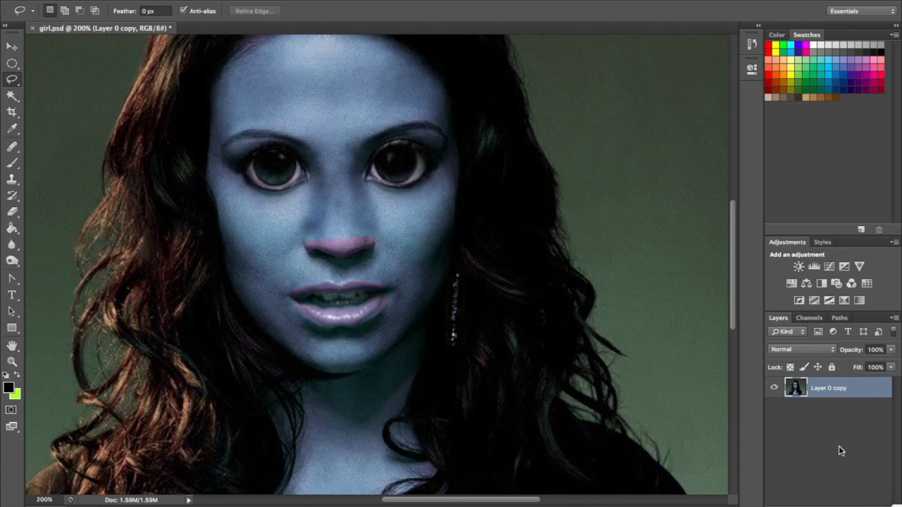
{"action": "left_click", "coordinate": [825, 415]}
{"action": "left_click", "coordinate": [824, 396]}
Outline each of the woman's eyes with the Lasso tool and delete both from Layer 0 copy, leaving nothing selected
{"action": "left_click", "coordinate": [12, 47]}
{"action": "left_click", "coordinate": [14, 82]}
{"action": "mouse_move", "coordinate": [255, 152]}
{"action": "left_mouse_down"}
{"action": "mouse_move", "coordinate": [254, 186]}
{"action": "mouse_move", "coordinate": [289, 189]}
{"action": "mouse_move", "coordinate": [302, 168]}
{"action": "mouse_move", "coordinate": [293, 154]}
{"action": "mouse_move", "coordinate": [261, 152]}
{"action": "left_mouse_up"}
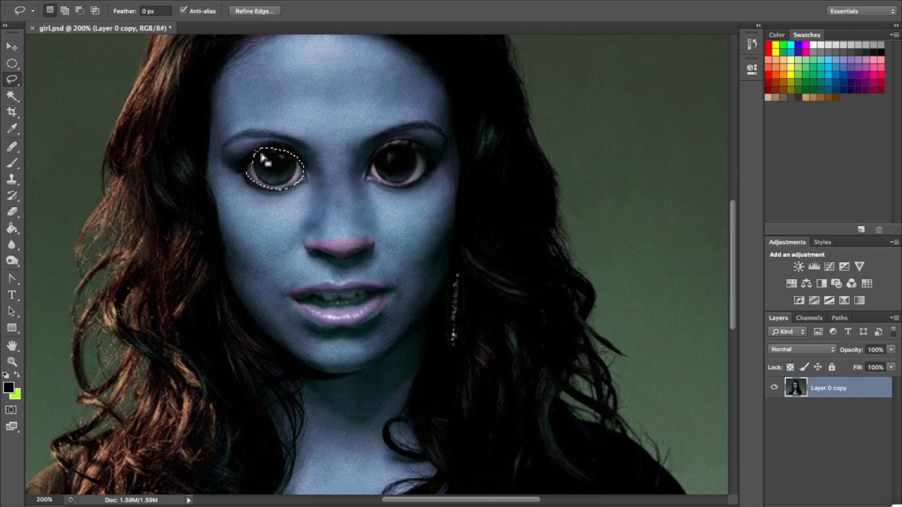
{"action": "key", "text": "Delete"}
{"action": "key", "text": "ctrl+d"}
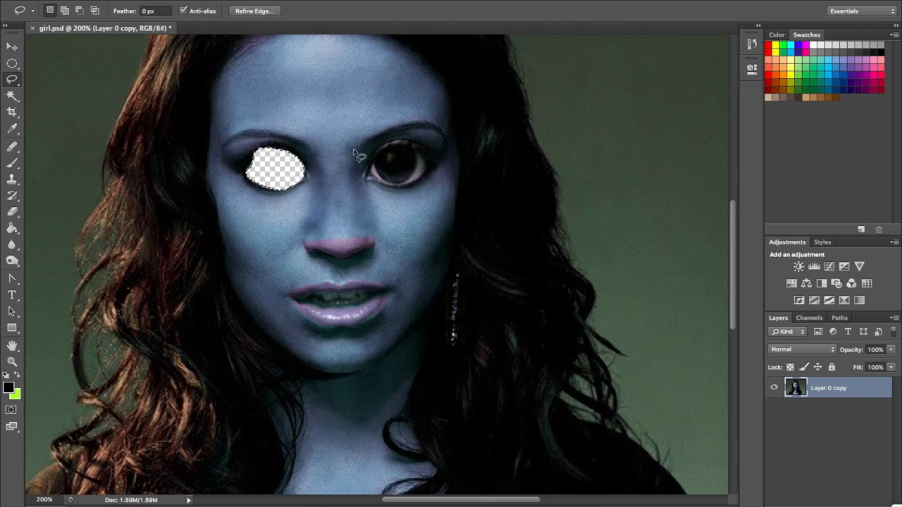
{"action": "key", "text": "ctrl+d"}
{"action": "mouse_move", "coordinate": [369, 172]}
{"action": "left_mouse_down"}
{"action": "mouse_move", "coordinate": [384, 185]}
{"action": "mouse_move", "coordinate": [412, 187]}
{"action": "mouse_move", "coordinate": [430, 171]}
{"action": "mouse_move", "coordinate": [407, 146]}
{"action": "mouse_move", "coordinate": [389, 146]}
{"action": "mouse_move", "coordinate": [372, 176]}
{"action": "left_mouse_up"}
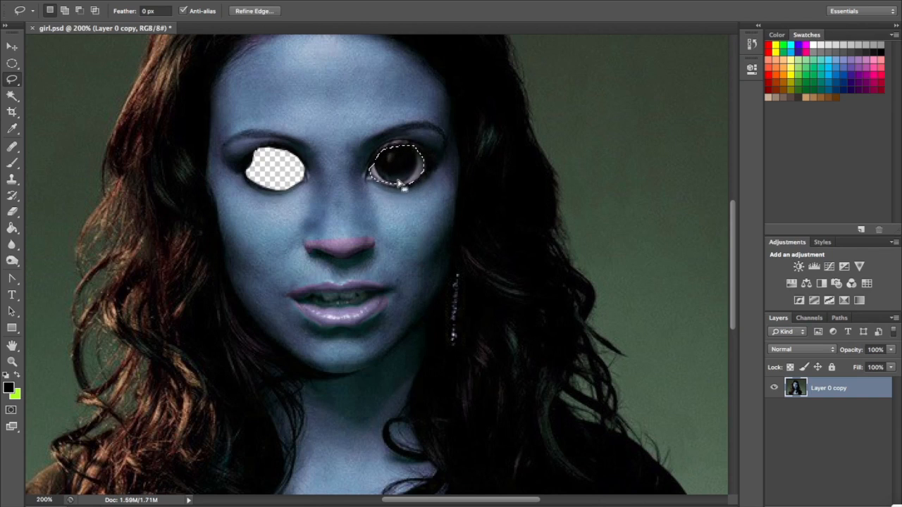
{"action": "key", "text": "Delete"}
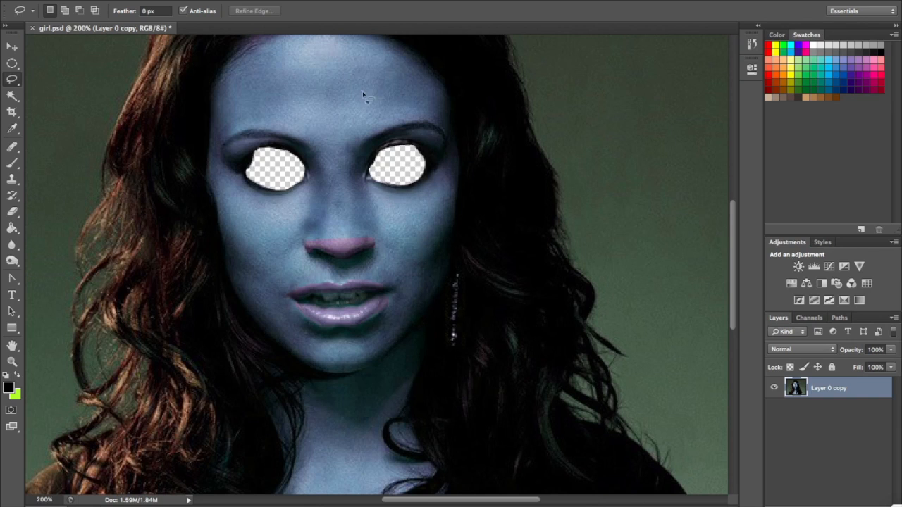
Place GetImage.jpeg from the Desktop at 100% scale and stack Layer 0 copy above the placed layer
{"action": "left_click", "coordinate": [99, 0]}
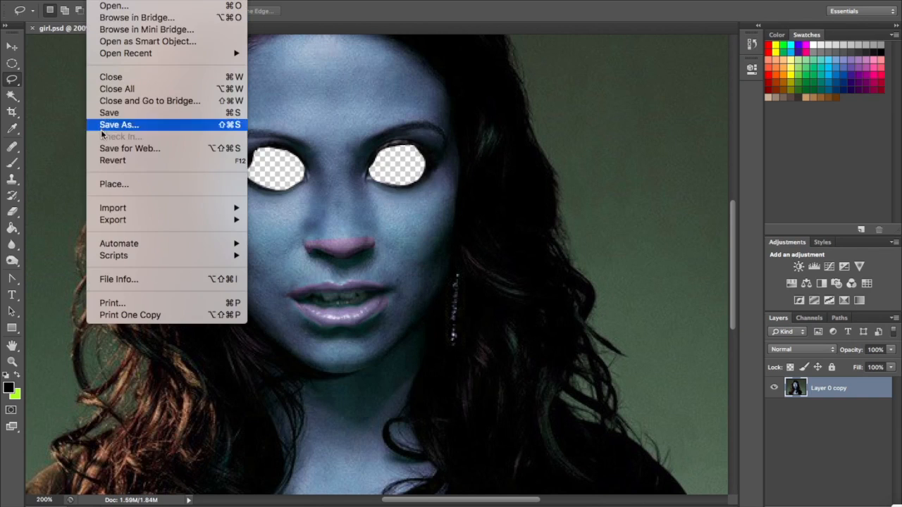
{"action": "left_click", "coordinate": [107, 184]}
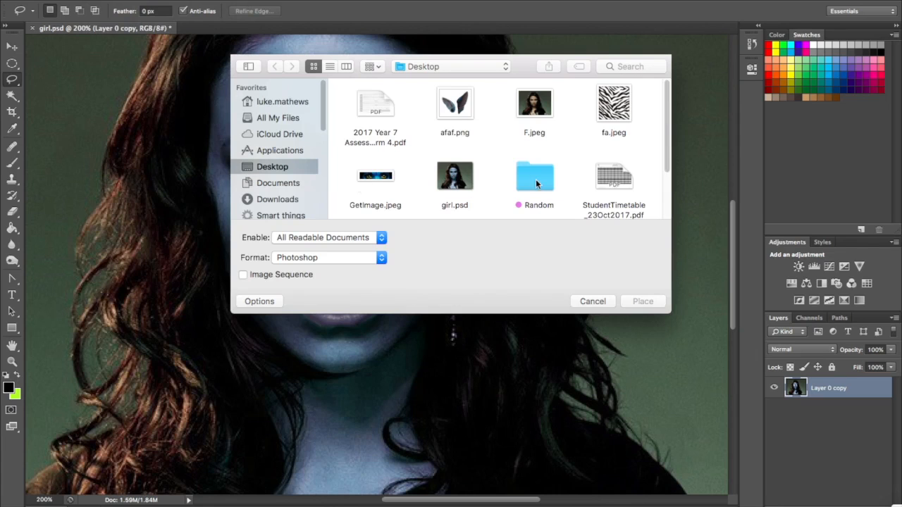
{"action": "left_click", "coordinate": [393, 174]}
{"action": "left_click", "coordinate": [640, 301]}
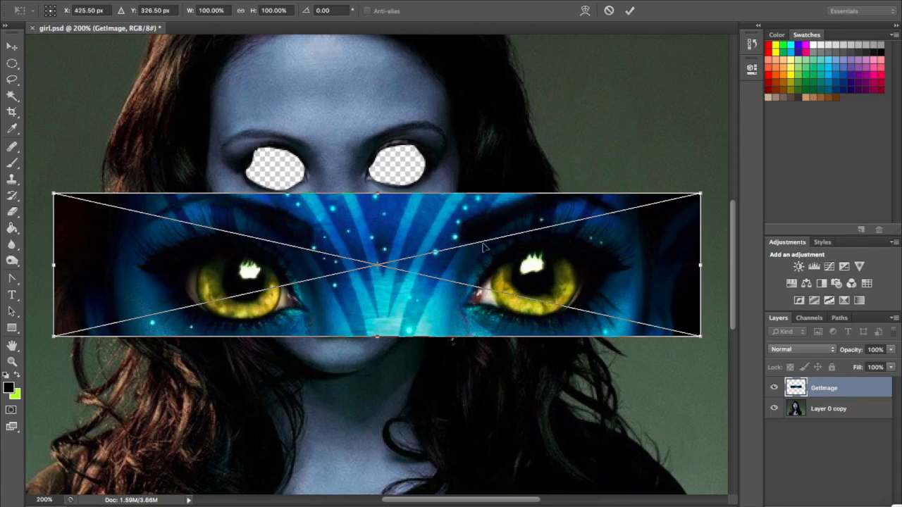
{"action": "left_click", "coordinate": [629, 10]}
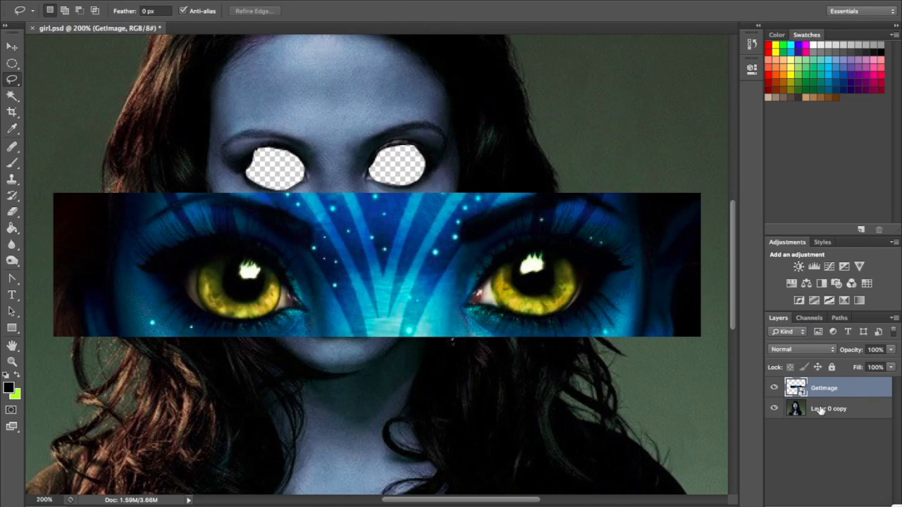
{"action": "left_click_drag", "start_coordinate": [825, 415], "coordinate": [819, 388]}
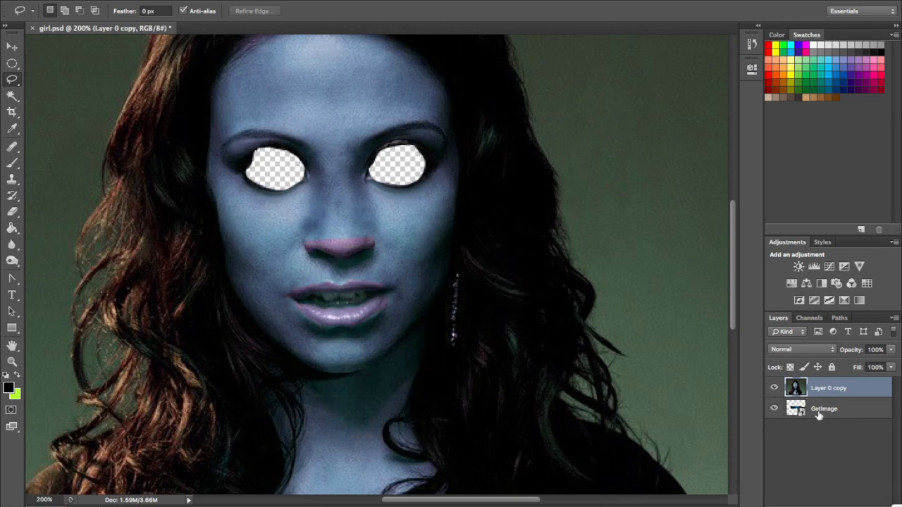
Bring the GetImage layer above Layer 0 copy and move the yellow-eye strip up over the cut-out eyes
{"action": "right_click", "coordinate": [804, 416]}
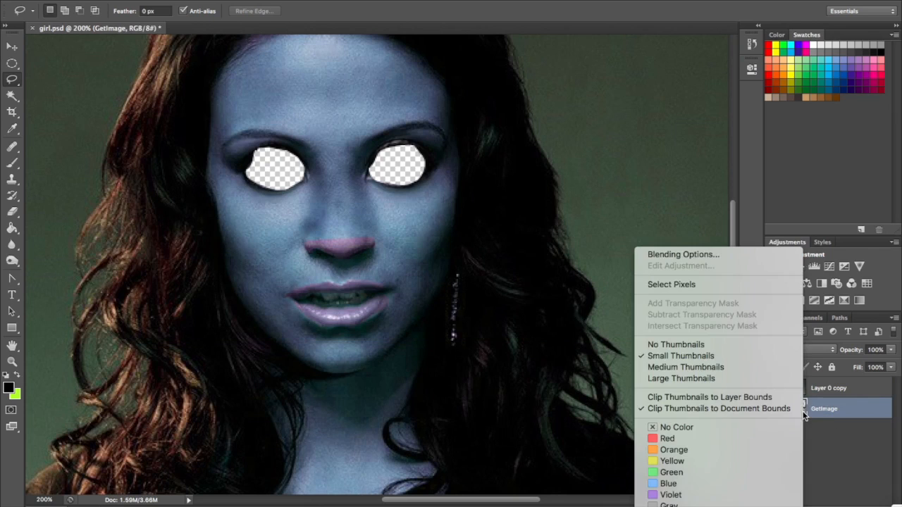
{"action": "left_click", "coordinate": [846, 437]}
{"action": "left_click_drag", "start_coordinate": [817, 403], "coordinate": [817, 386]}
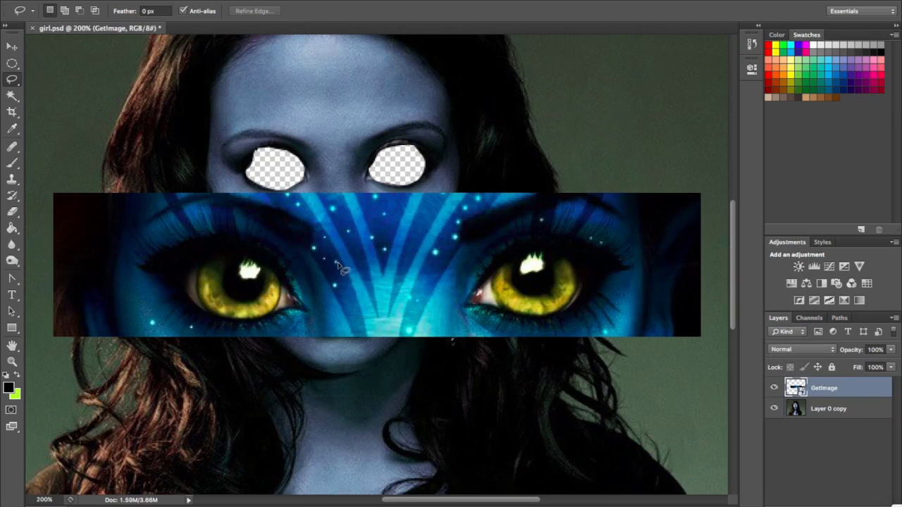
{"action": "left_click", "coordinate": [11, 45]}
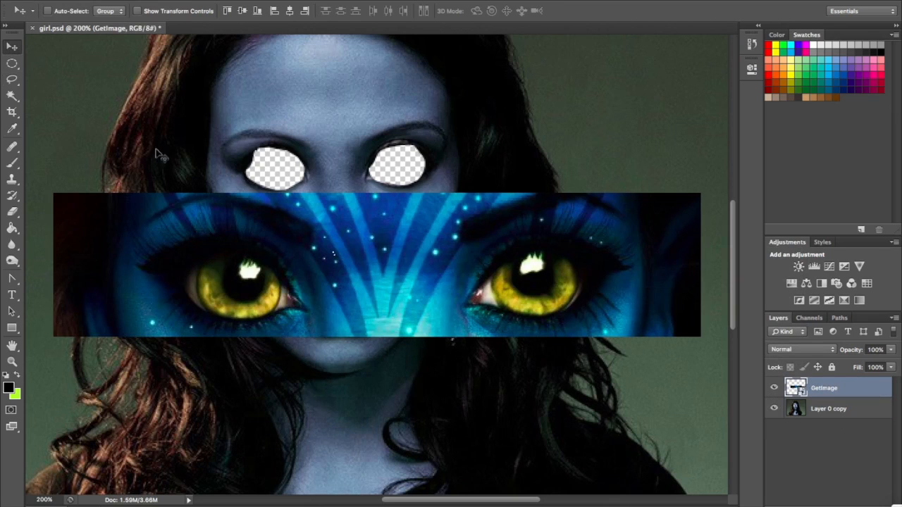
{"action": "left_click_drag", "start_coordinate": [366, 317], "coordinate": [326, 243]}
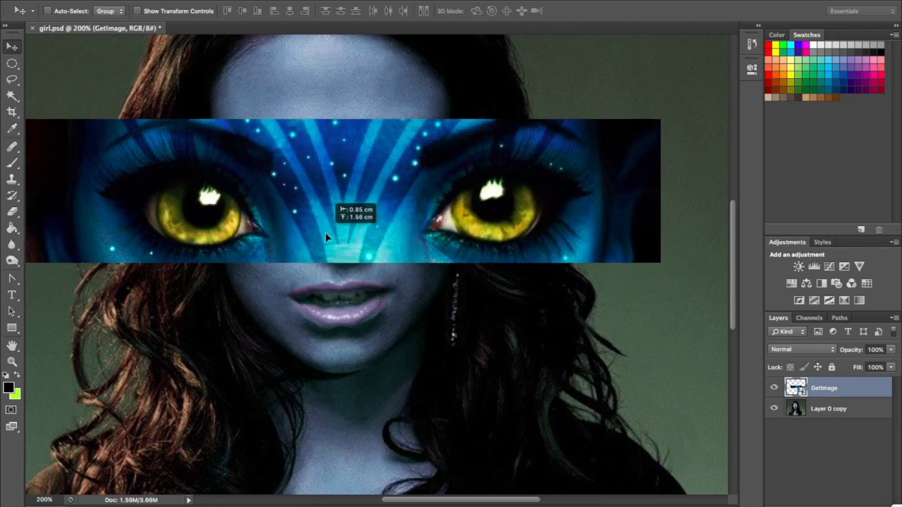
Place the GetImage layer below Layer 0 copy and rasterize it
{"action": "right_click", "coordinate": [804, 396]}
{"action": "left_click", "coordinate": [862, 425]}
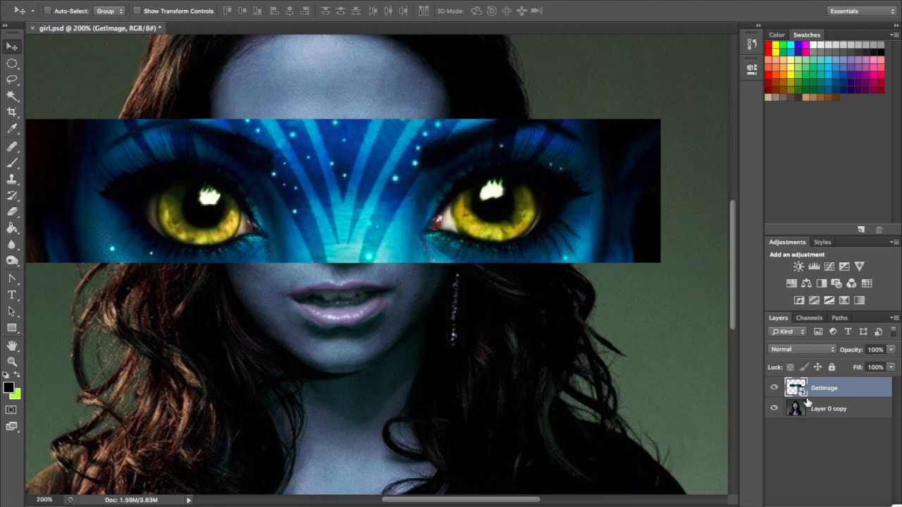
{"action": "right_click", "coordinate": [802, 393]}
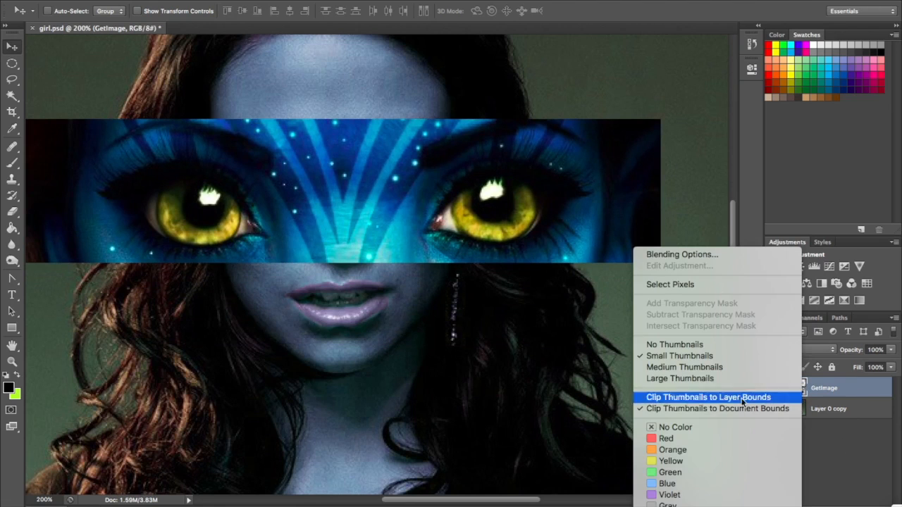
{"action": "left_click", "coordinate": [867, 468]}
{"action": "left_click_drag", "start_coordinate": [827, 412], "coordinate": [824, 384]}
{"action": "left_click", "coordinate": [825, 411]}
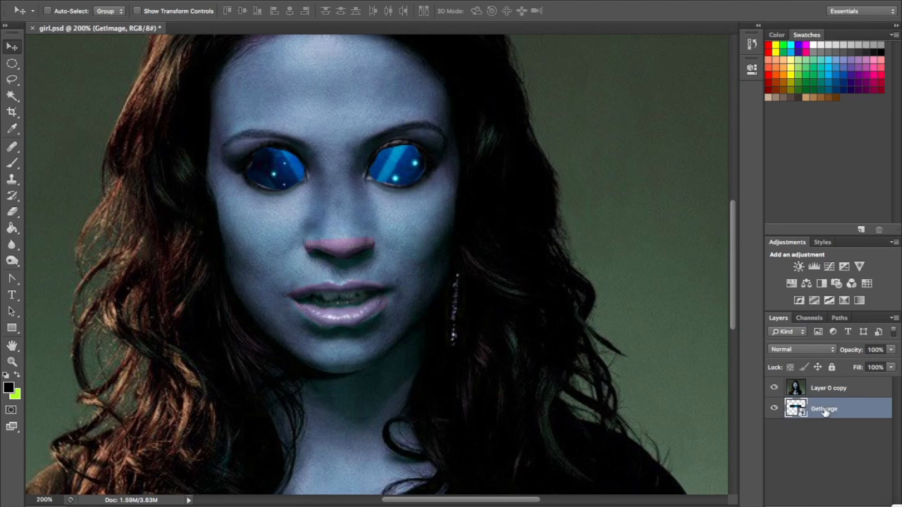
{"action": "right_click", "coordinate": [865, 415]}
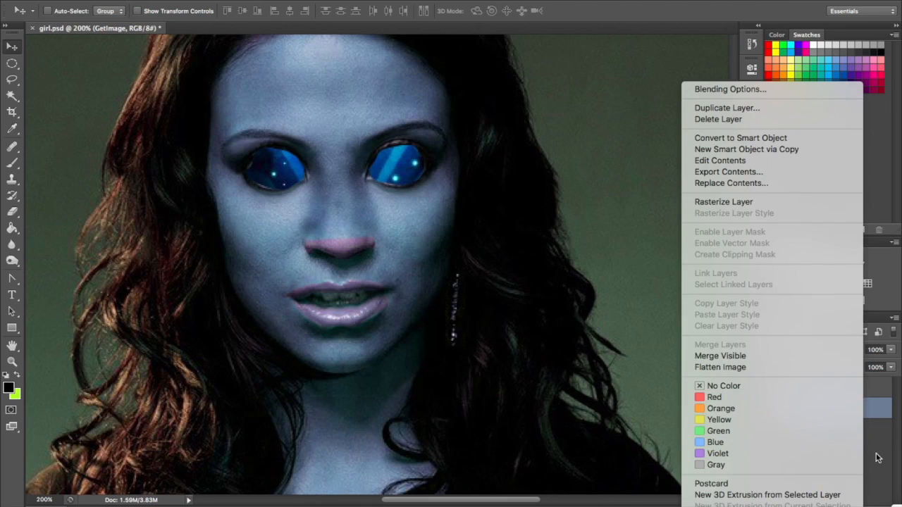
{"action": "left_click", "coordinate": [721, 203]}
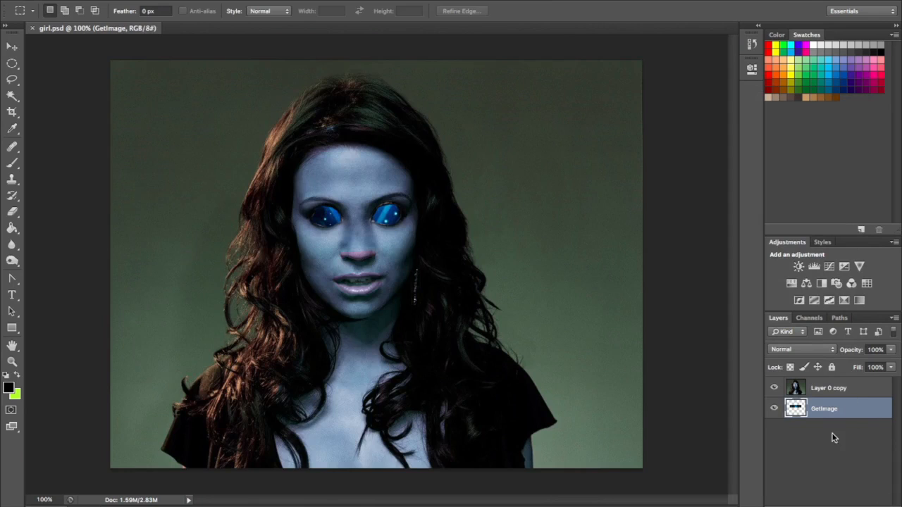
{"action": "left_click", "coordinate": [823, 435]}
{"action": "left_click", "coordinate": [822, 399]}
{"action": "left_click", "coordinate": [820, 414]}
{"action": "left_click", "coordinate": [822, 395]}
{"action": "left_click", "coordinate": [820, 411]}
Set the opacity of Layer 0 copy to 80%
{"action": "left_click", "coordinate": [849, 392]}
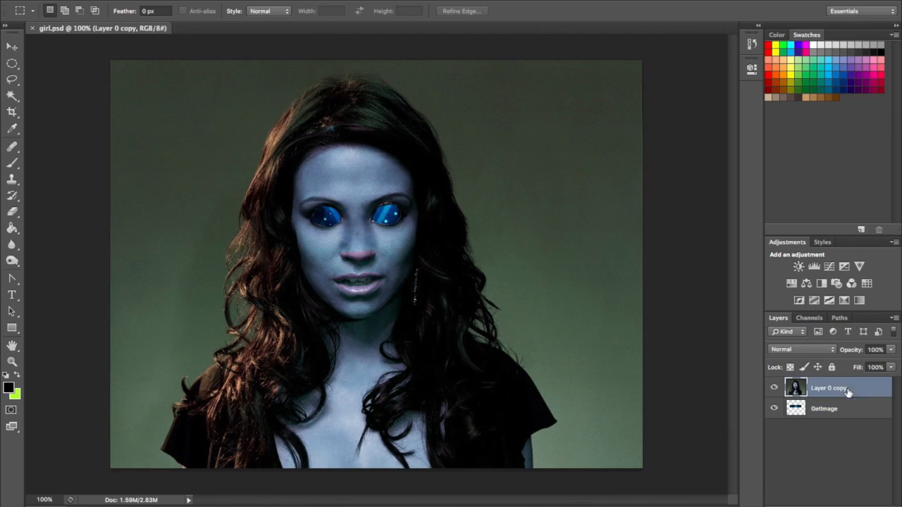
{"action": "left_click", "coordinate": [873, 351]}
{"action": "type", "text": "0"}
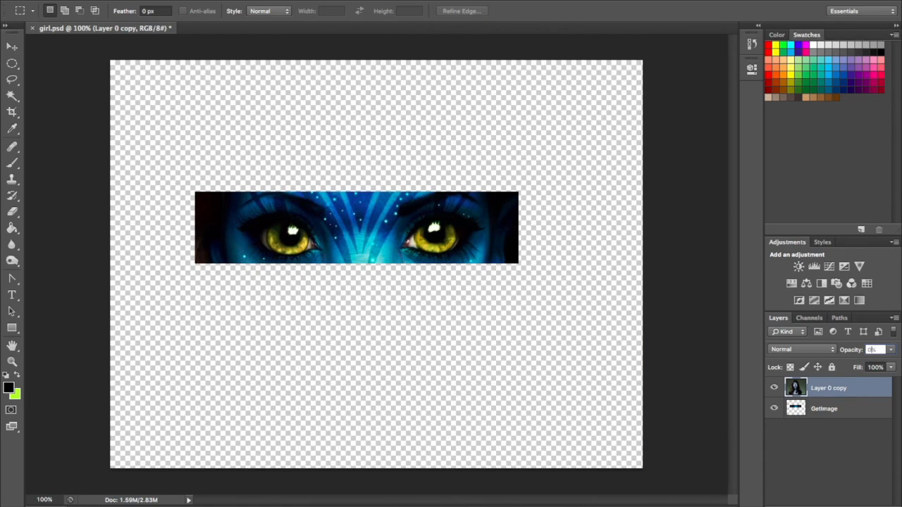
{"action": "type", "text": "80"}
{"action": "key", "text": "Return"}
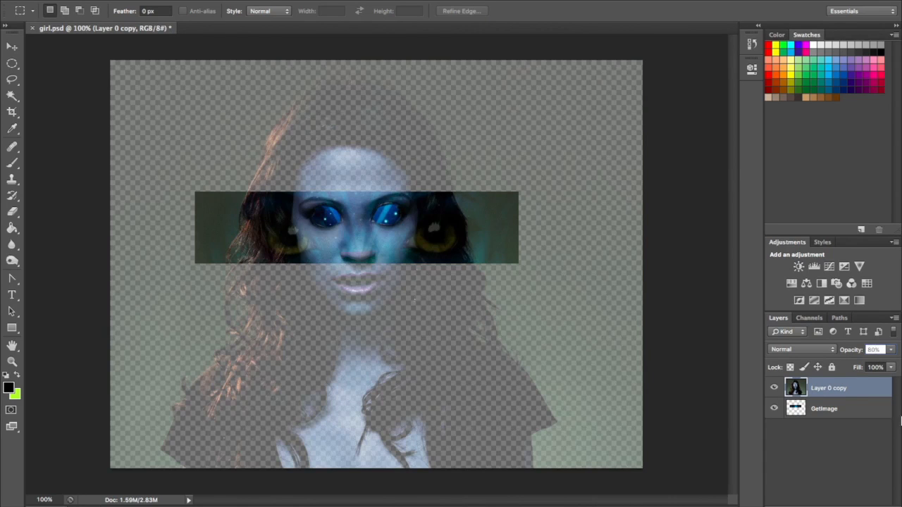
Start a free transform on the GetImage layer
{"action": "left_click", "coordinate": [853, 438]}
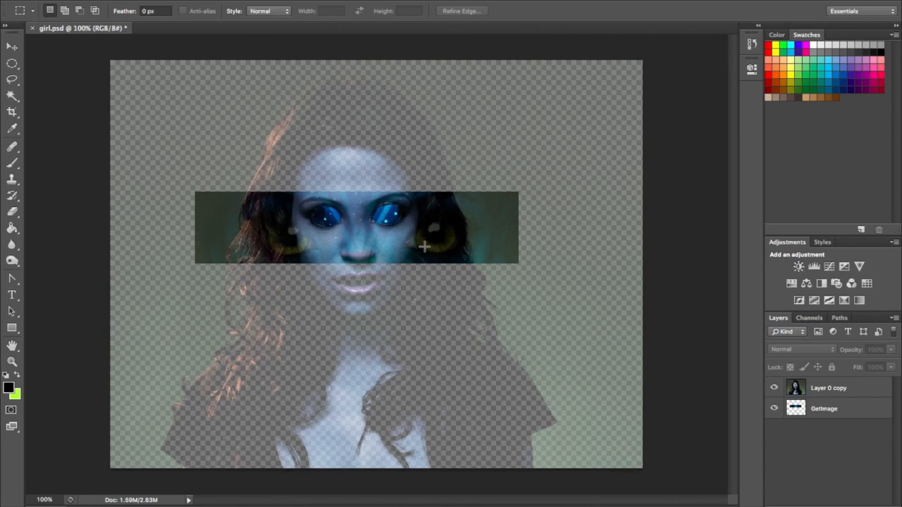
{"action": "left_click", "coordinate": [832, 419]}
{"action": "key", "text": "ctrl+t"}
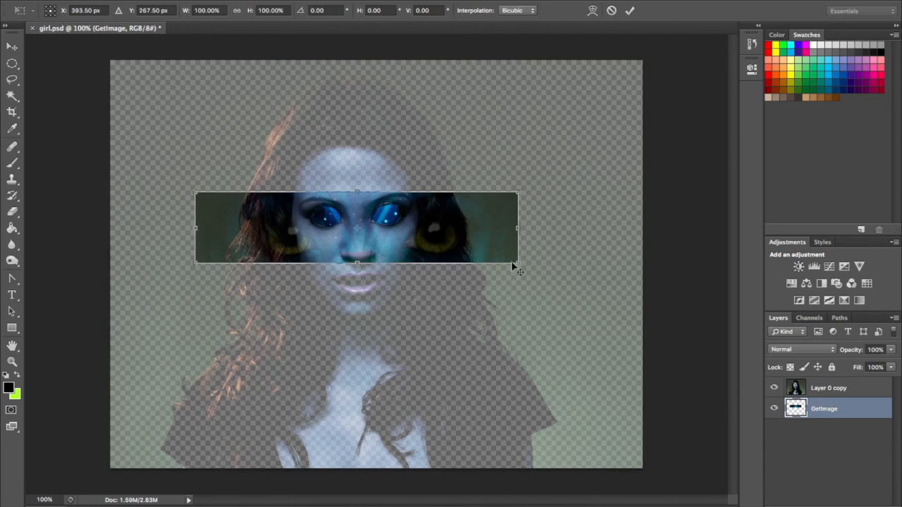
{"action": "key", "text": "super+space"}
{"action": "type", "text": "comman"}
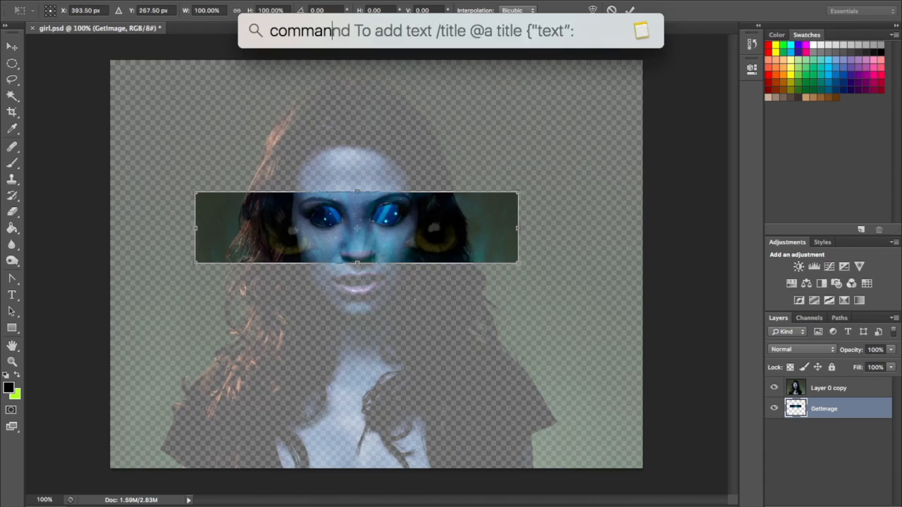
{"action": "type", "text": "d to"}
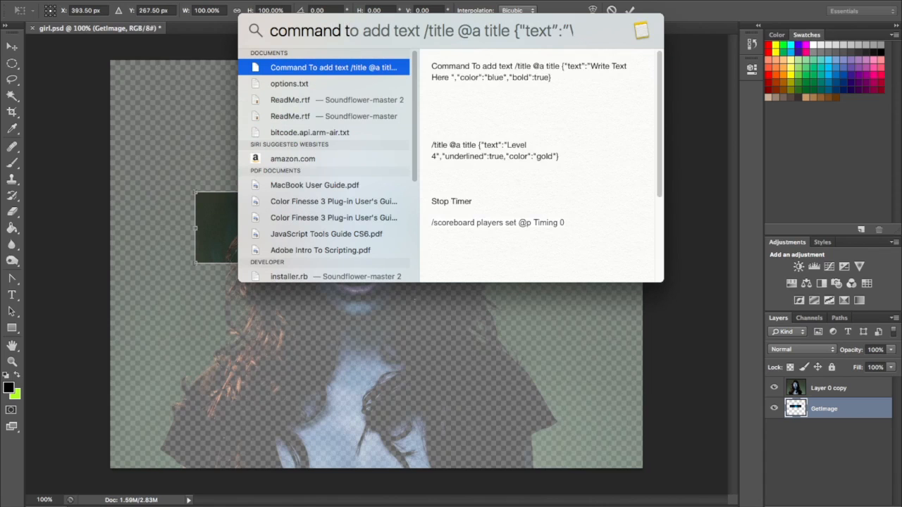
{"action": "key", "text": "super+a"}
{"action": "key", "text": "BackSpace"}
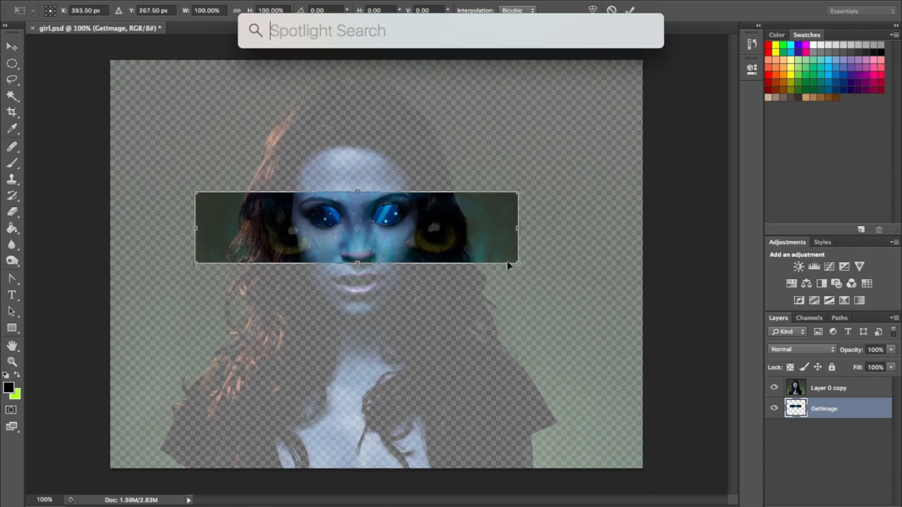
{"action": "key", "text": "Escape"}
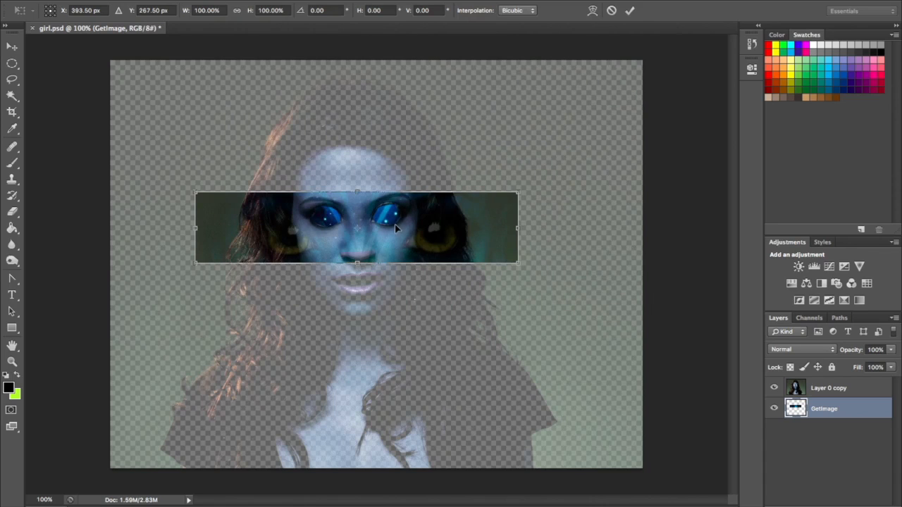
Scale the eye strip to about 43% width and 47% height and align its eyes with the face at about X 391, Y 238 px
{"action": "left_click_drag", "start_coordinate": [517, 263], "coordinate": [334, 227]}
{"action": "left_click_drag", "start_coordinate": [274, 215], "coordinate": [365, 215]}
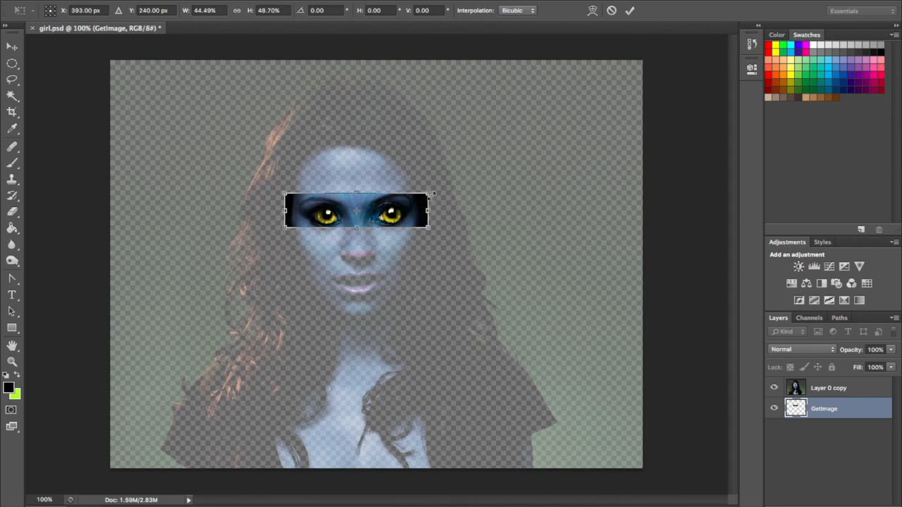
{"action": "left_click_drag", "start_coordinate": [429, 193], "coordinate": [423, 195]}
{"action": "left_click_drag", "start_coordinate": [380, 214], "coordinate": [380, 212]}
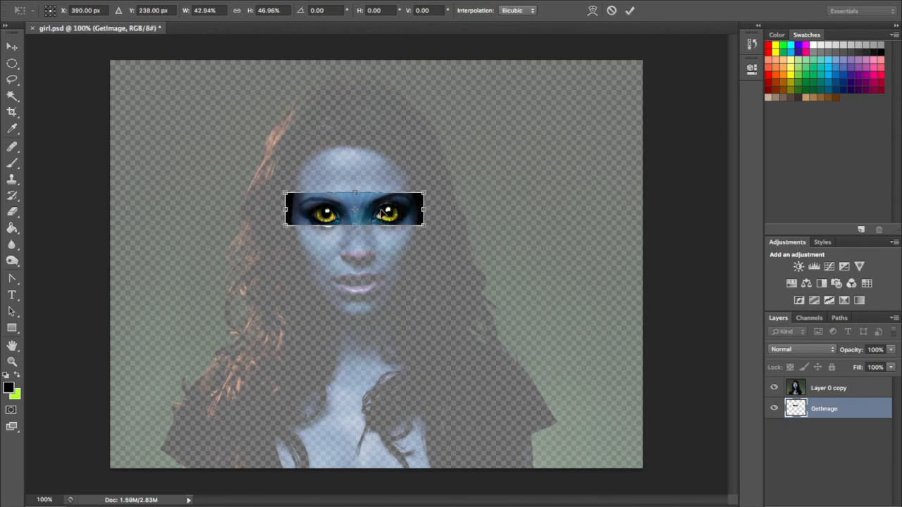
{"action": "key", "text": "super+plus"}
{"action": "key", "text": "super+plus"}
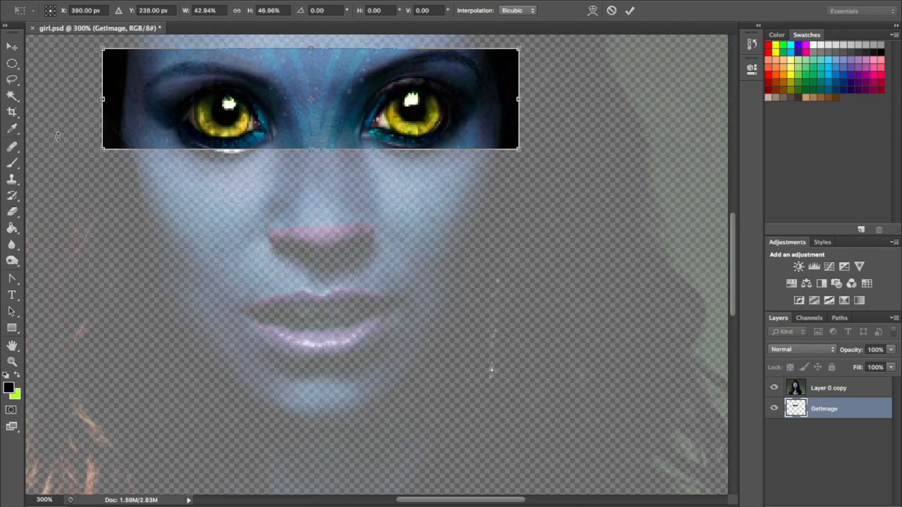
{"action": "key", "text": "Right"}
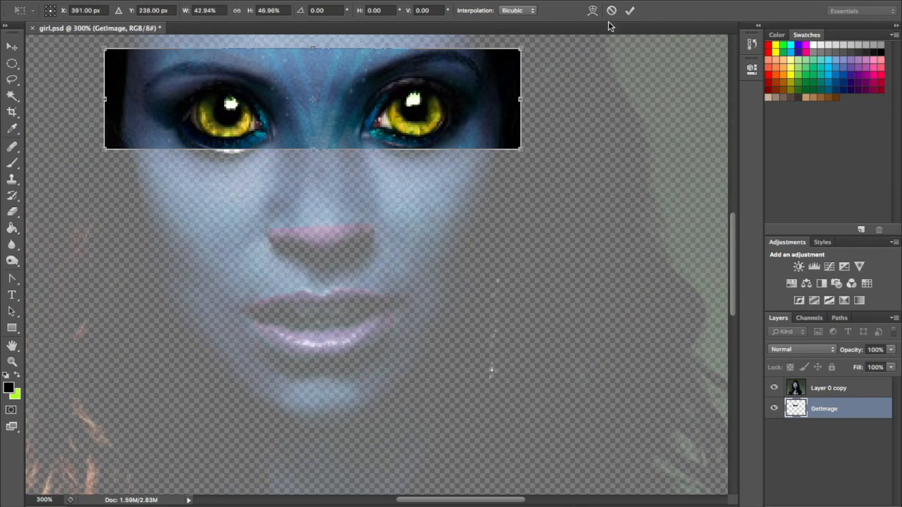
{"action": "left_click", "coordinate": [630, 11]}
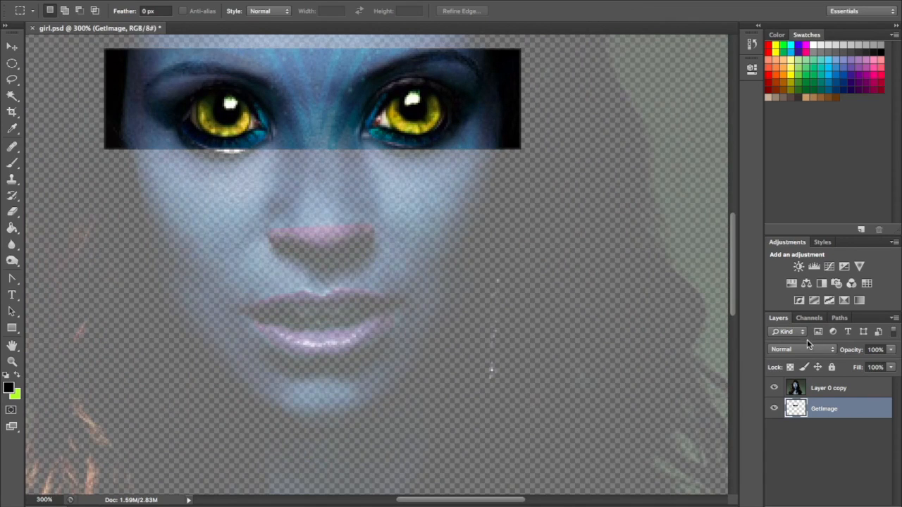
Raise the opacity of Layer 0 copy to 100% to check the eyes, and undo that opacity change
{"action": "left_click", "coordinate": [849, 389]}
{"action": "left_click", "coordinate": [893, 350]}
{"action": "left_click_drag", "start_coordinate": [879, 364], "coordinate": [899, 365]}
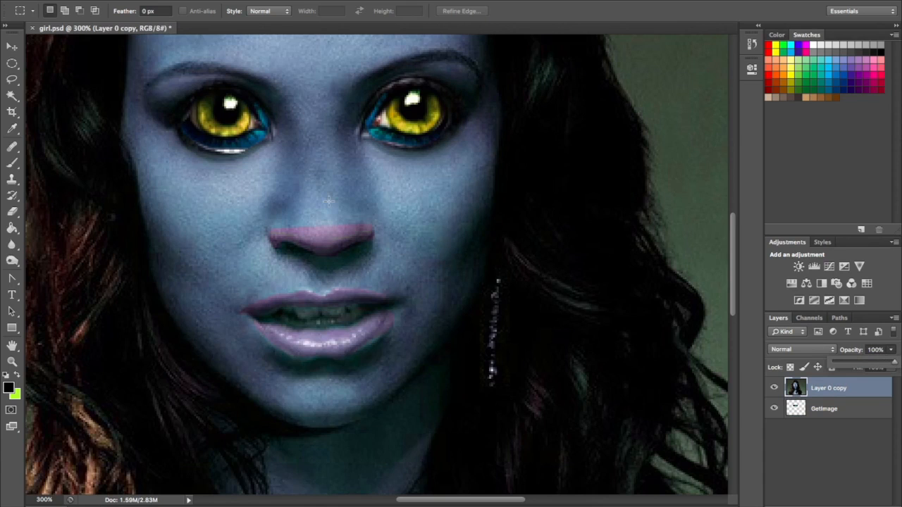
{"action": "scroll", "coordinate": [328, 201], "scroll_direction": "up", "scroll_amount": 5}
{"action": "key", "text": "ctrl+minus"}
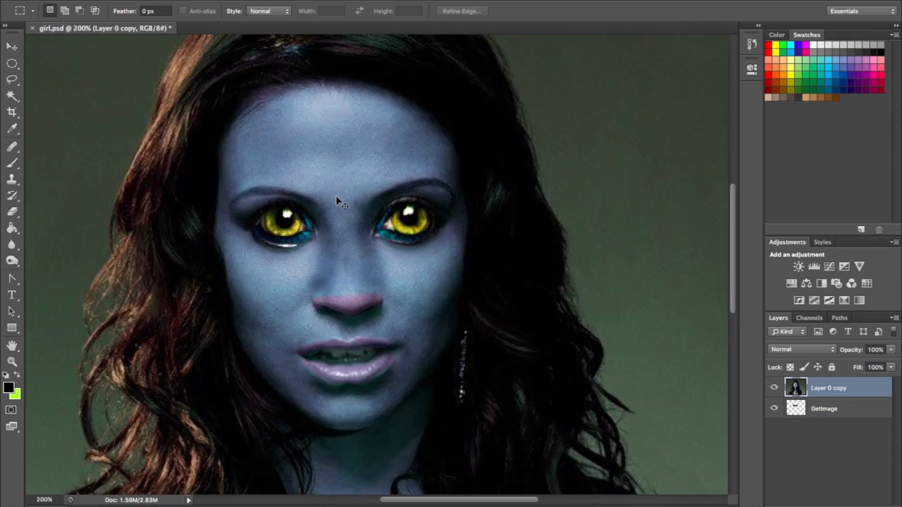
{"action": "key", "text": "ctrl+minus"}
{"action": "key", "text": "ctrl+z"}
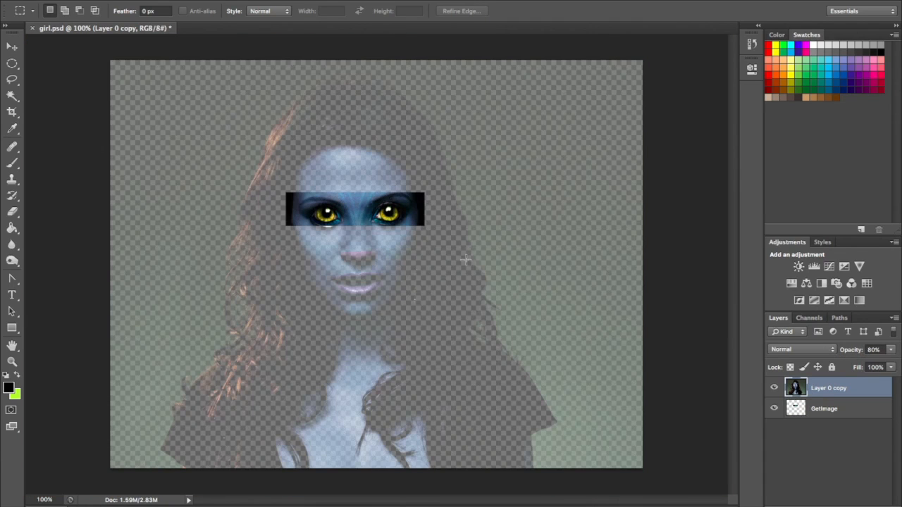
{"action": "left_click", "coordinate": [12, 45]}
{"action": "key", "text": "ctrl+t"}
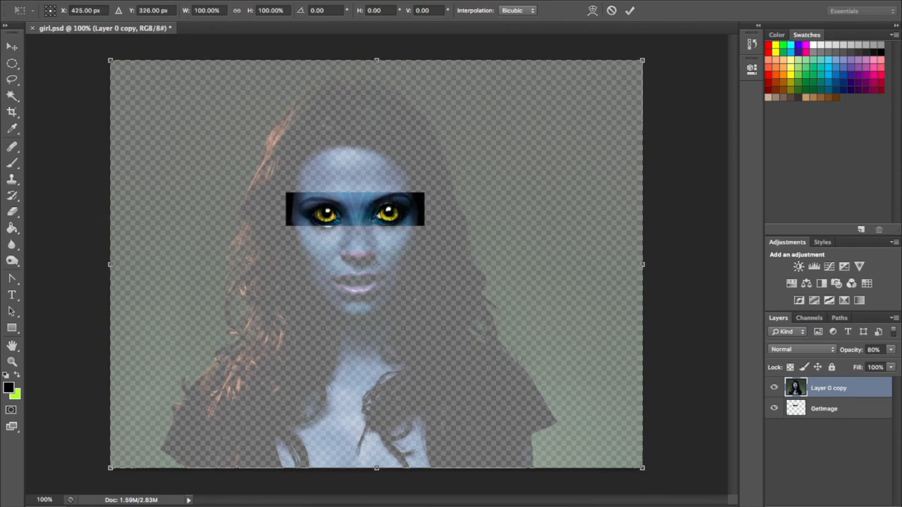
{"action": "left_click", "coordinate": [630, 11]}
Narrow the GetImage eye strip to about 96.4% width and reposition it over the eyes at about X 391, Y 240 px
{"action": "left_click", "coordinate": [830, 411]}
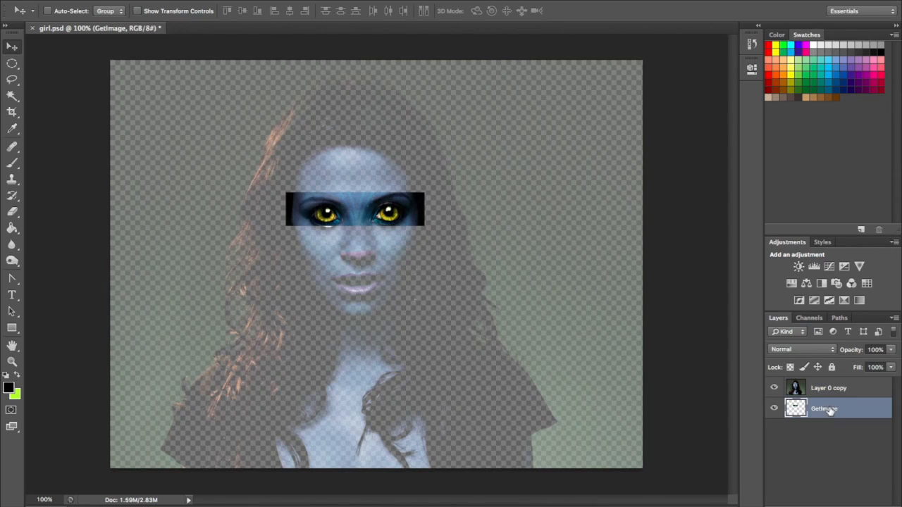
{"action": "key", "text": "ctrl+t"}
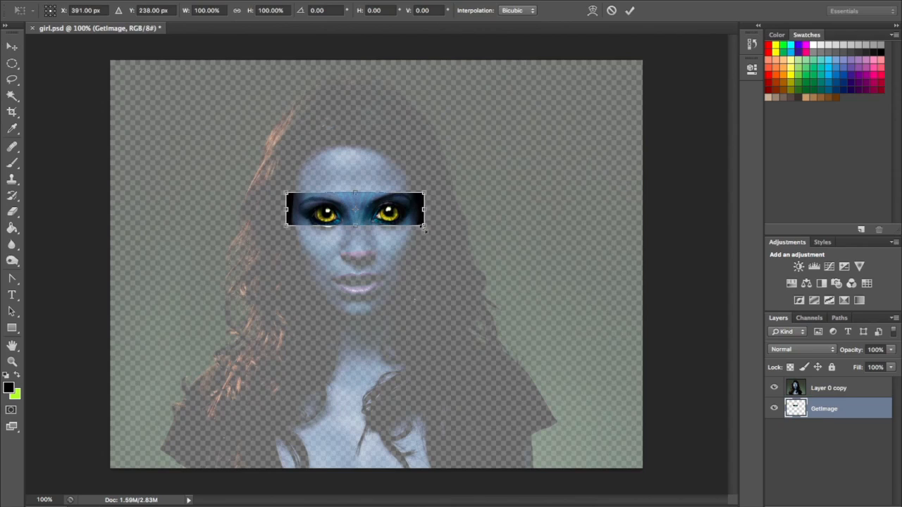
{"action": "mouse_move", "coordinate": [423, 194]}
{"action": "left_mouse_down"}
{"action": "mouse_move", "coordinate": [397, 217]}
{"action": "mouse_move", "coordinate": [424, 192]}
{"action": "left_mouse_up"}
{"action": "left_click_drag", "start_coordinate": [381, 216], "coordinate": [378, 217]}
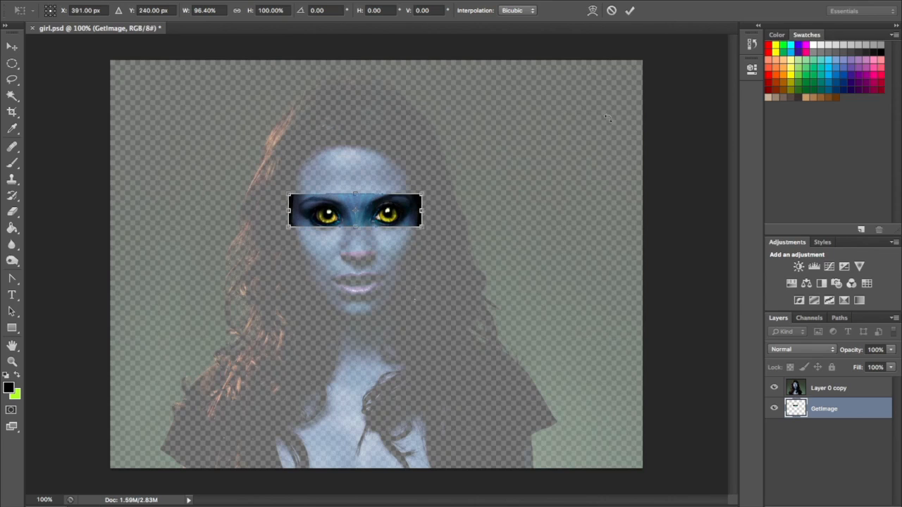
{"action": "key", "text": "Return"}
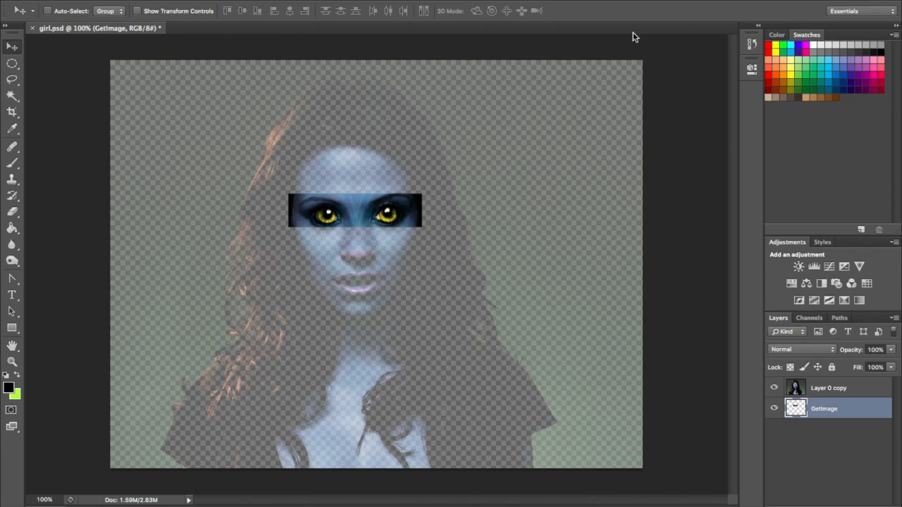
Set the opacity of Layer 0 copy back to 100% and inspect the eyes up close
{"action": "left_click", "coordinate": [853, 390]}
{"action": "left_click", "coordinate": [892, 352]}
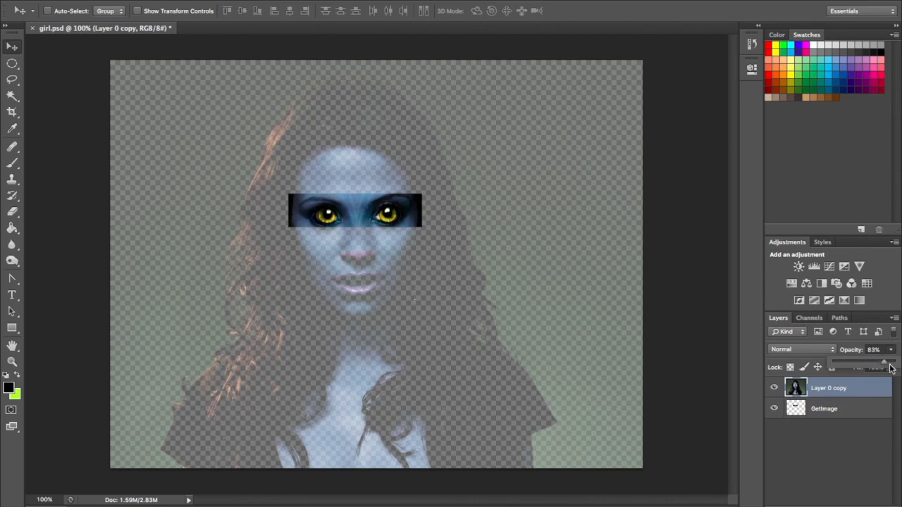
{"action": "left_click_drag", "start_coordinate": [882, 361], "coordinate": [895, 361]}
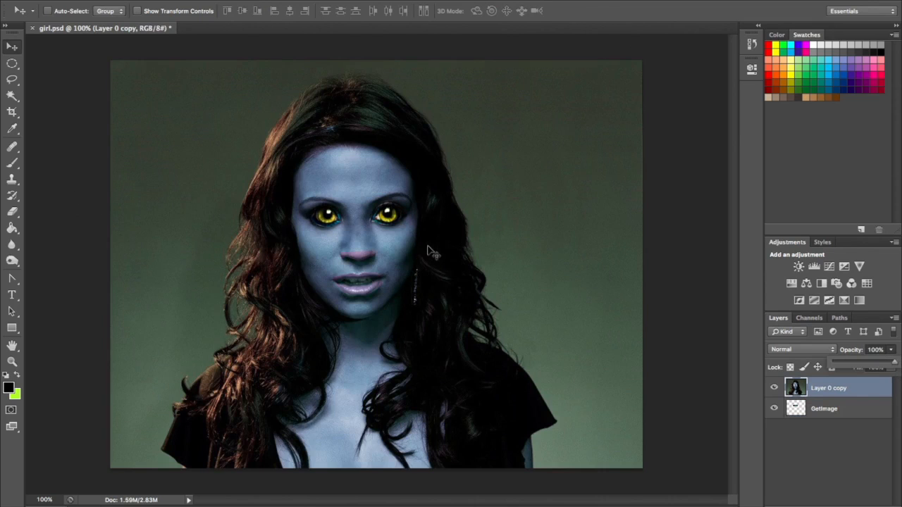
{"action": "key", "text": "super+equal"}
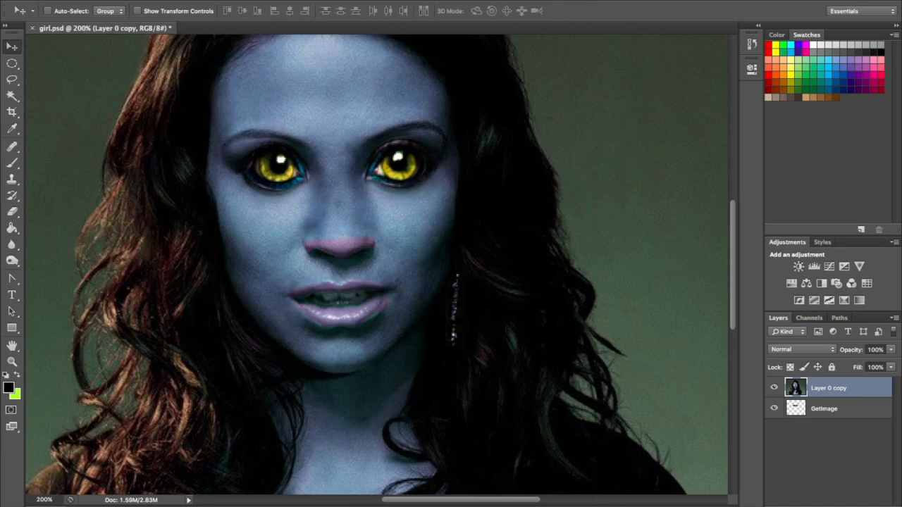
Open the zebra pattern image fa.jpeg from the Desktop folder
{"action": "left_click", "coordinate": [102, 0]}
{"action": "left_click", "coordinate": [102, 5]}
{"action": "left_click", "coordinate": [607, 109]}
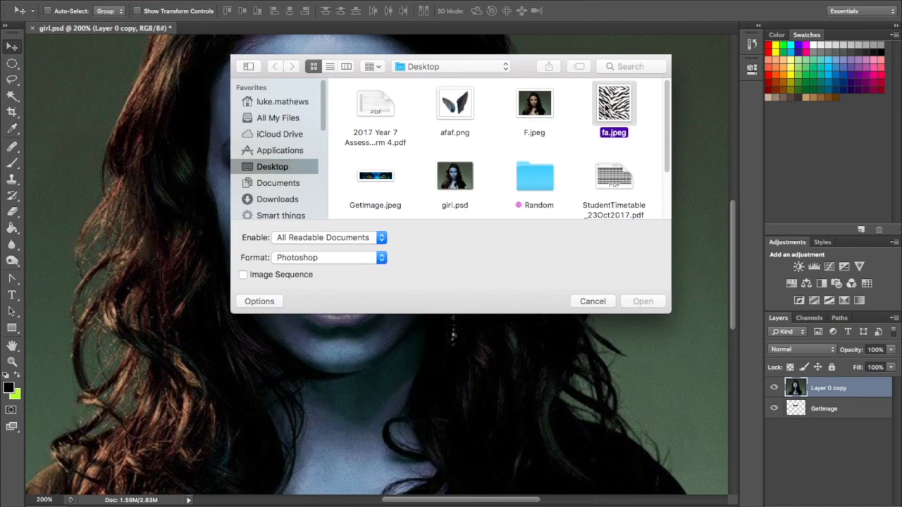
{"action": "left_click", "coordinate": [632, 301]}
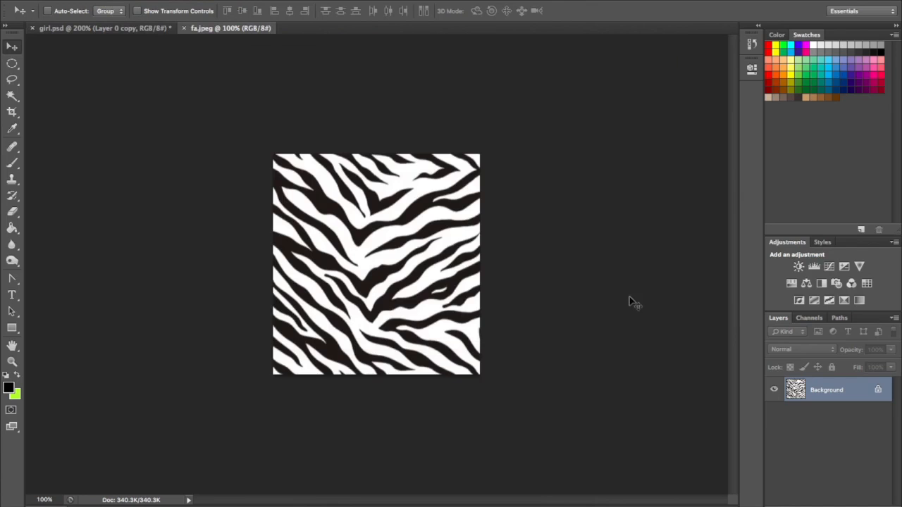
Convert the locked Background of fa.jpeg into an editable layer with the default name Layer 0
{"action": "left_click", "coordinate": [137, 30]}
{"action": "left_click", "coordinate": [235, 30]}
{"action": "double_click", "coordinate": [879, 391]}
{"action": "left_click", "coordinate": [575, 197]}
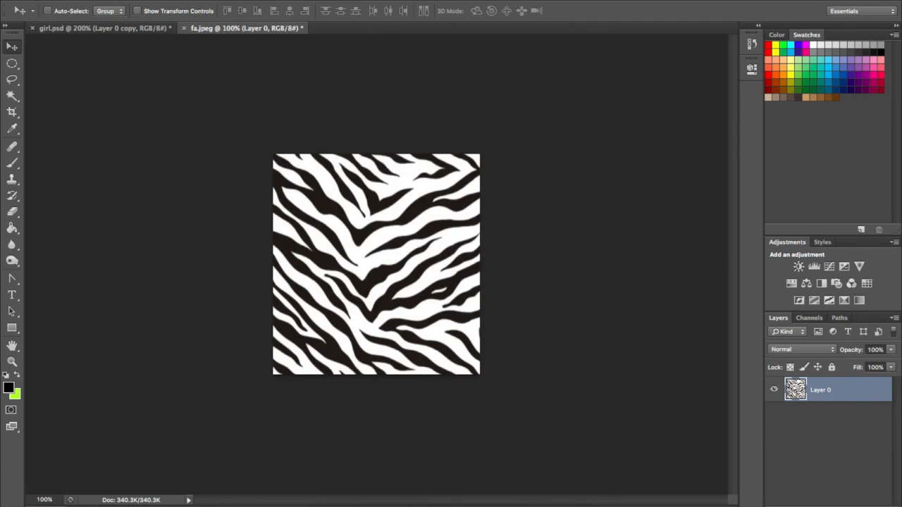
Open the canvas size settings for fa.jpeg and set the new width to 16 cm
{"action": "left_click", "coordinate": [201, 0]}
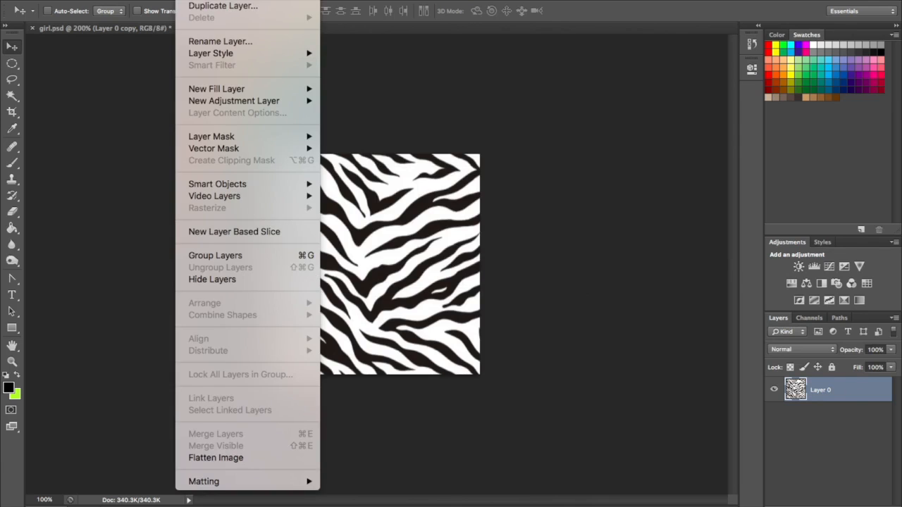
{"action": "mouse_move", "coordinate": [292, 0]}
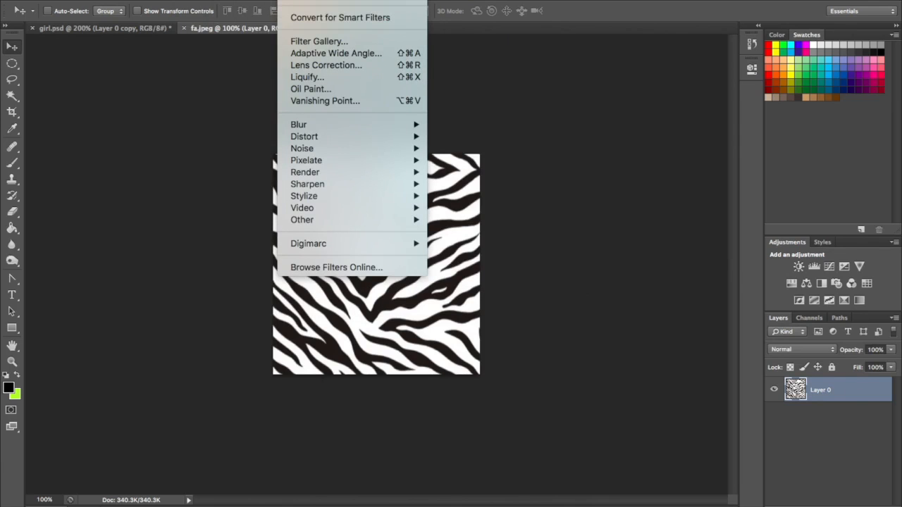
{"action": "mouse_move", "coordinate": [220, 0]}
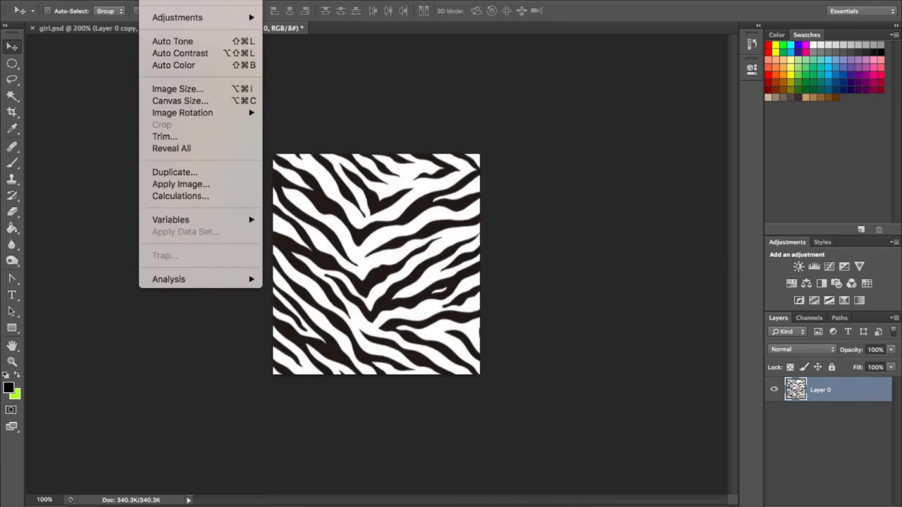
{"action": "mouse_move", "coordinate": [124, 0]}
{"action": "mouse_move", "coordinate": [151, 0]}
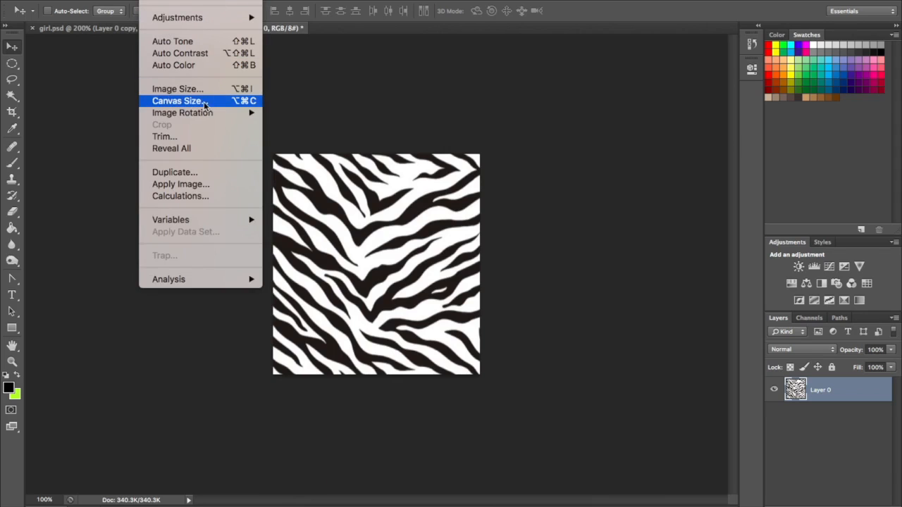
{"action": "left_click", "coordinate": [167, 102]}
{"action": "left_click", "coordinate": [440, 202]}
{"action": "left_click_drag", "start_coordinate": [425, 204], "coordinate": [401, 203]}
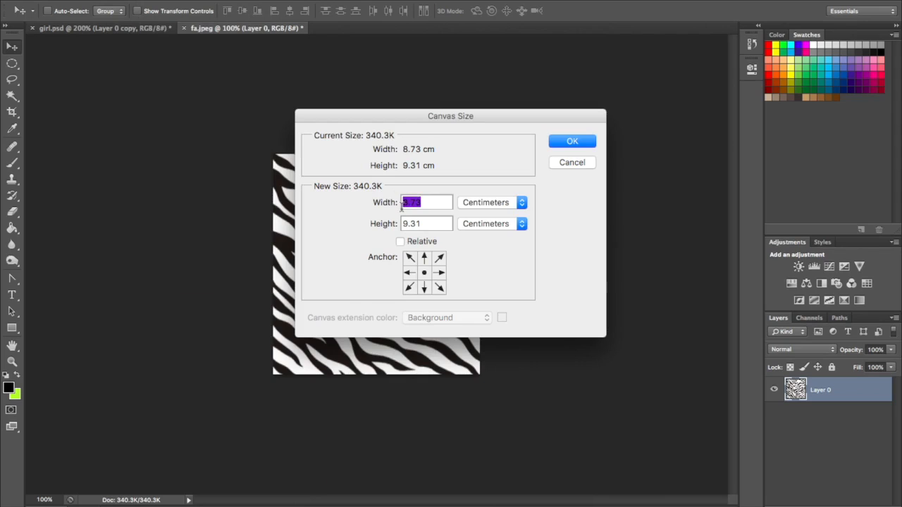
{"action": "type", "text": "24"}
{"action": "key", "text": "BackSpace"}
{"action": "key", "text": "BackSpace"}
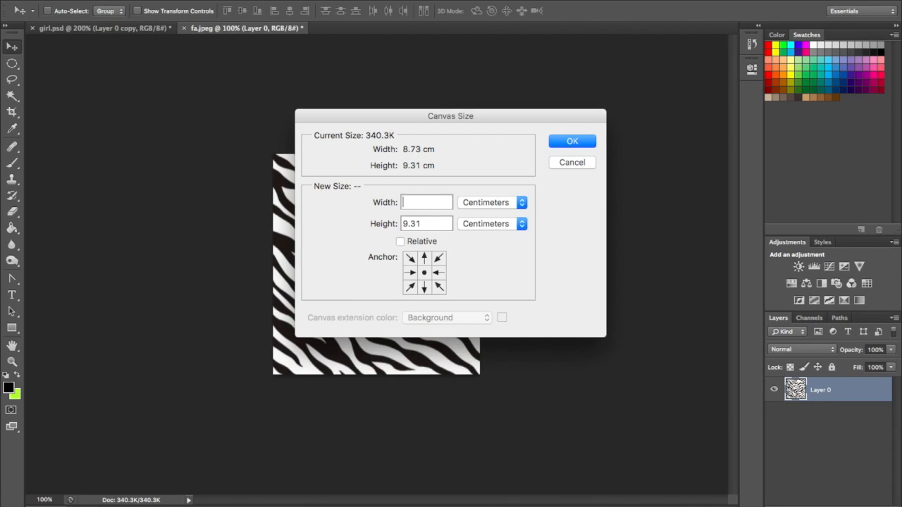
{"action": "type", "text": "16"}
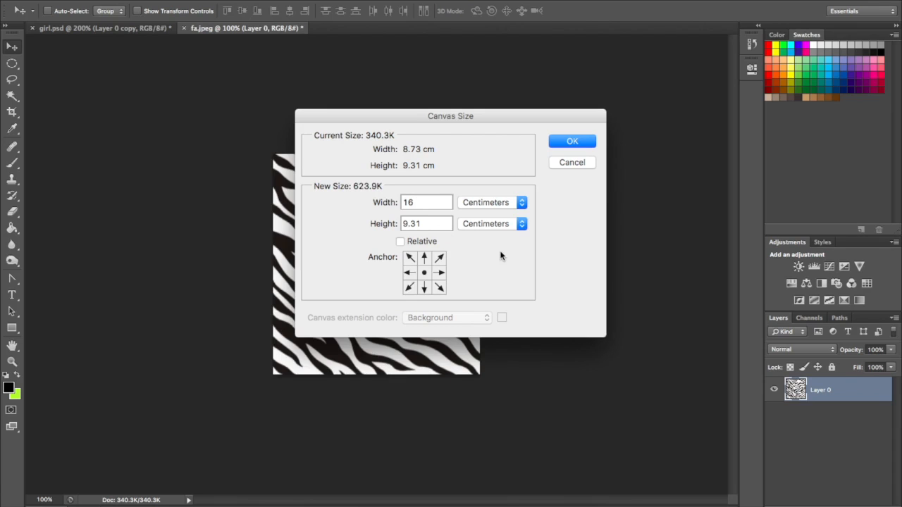
Set the new canvas height to about 18 cm and apply the canvas enlargement
{"action": "key", "text": "BackSpace"}
{"action": "key", "text": "BackSpace"}
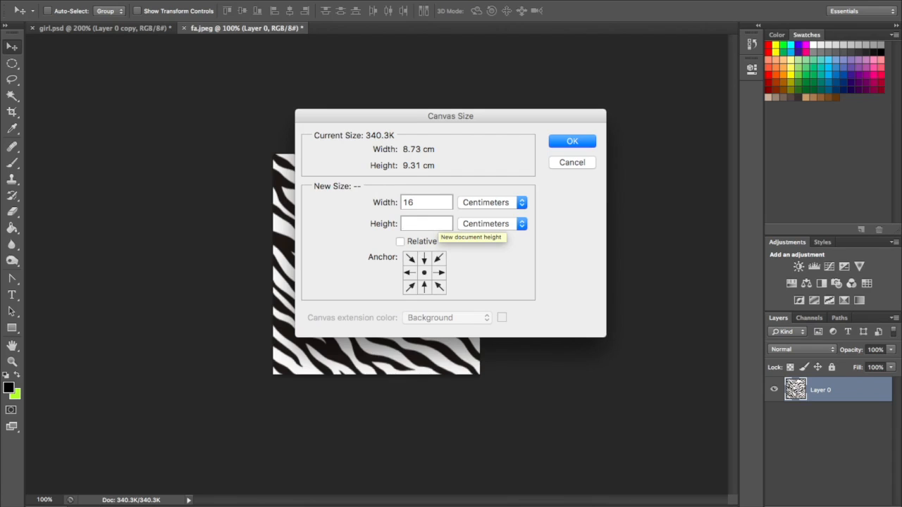
{"action": "type", "text": "16"}
{"action": "left_click", "coordinate": [564, 143]}
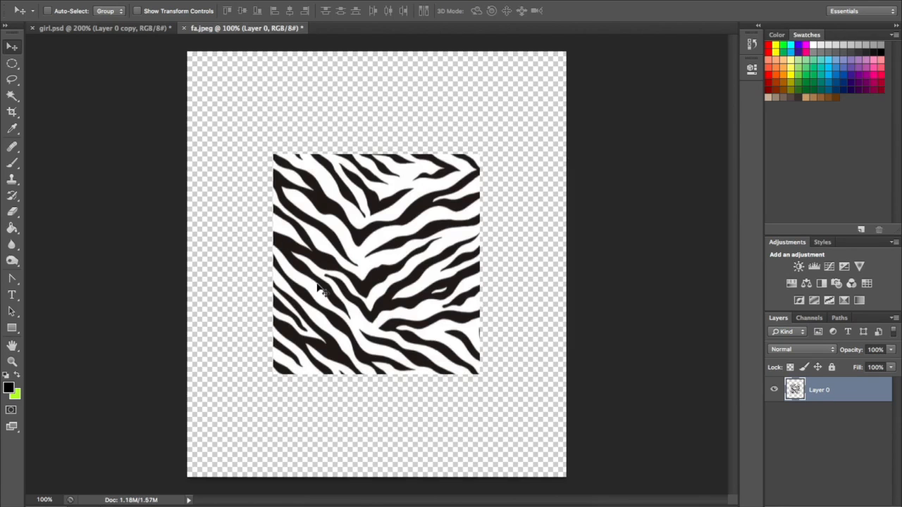
Open the zebra layer in Liquify and push the middle of its upper edge slightly downward with the Forward Warp tool
{"action": "left_click", "coordinate": [289, 1]}
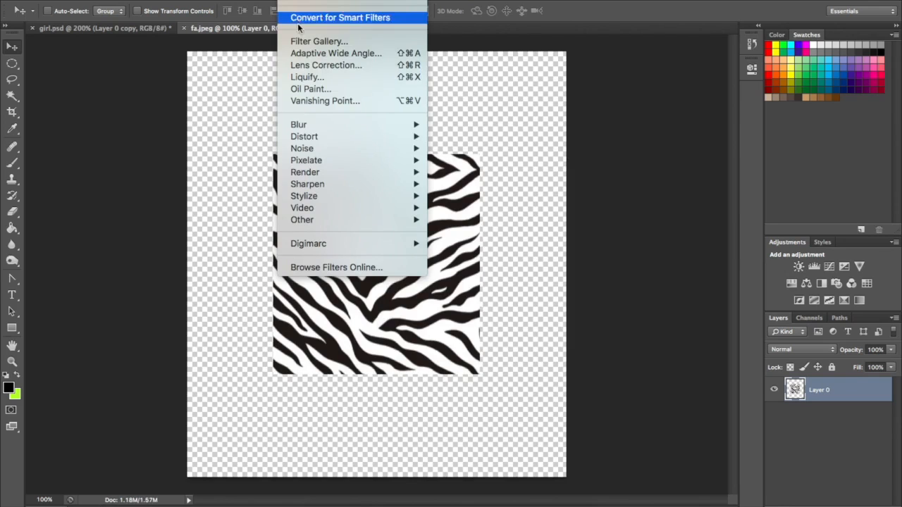
{"action": "left_click", "coordinate": [303, 78]}
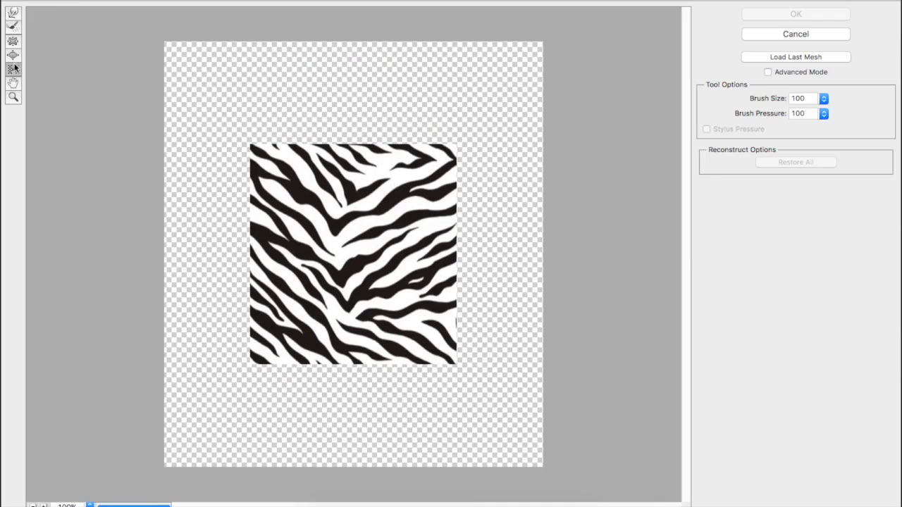
{"action": "left_click", "coordinate": [15, 15]}
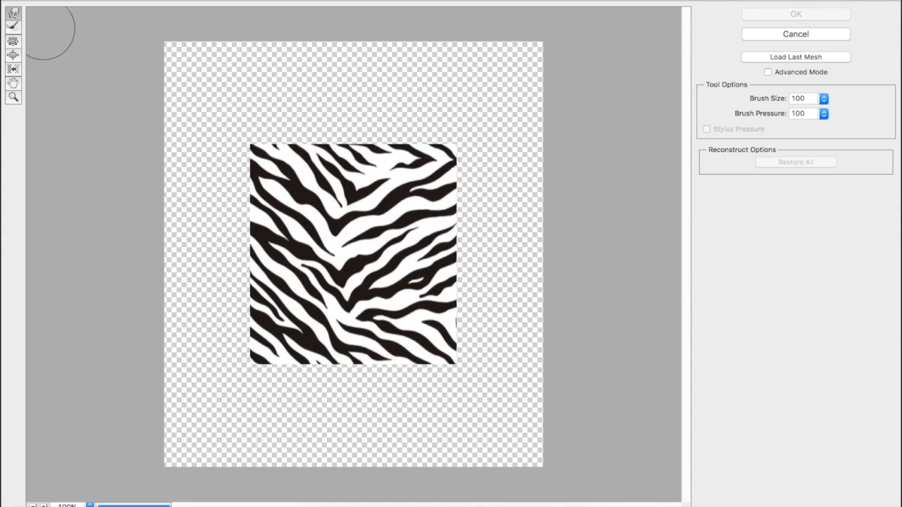
{"action": "key", "text": "super+plus"}
{"action": "key", "text": "super+minus"}
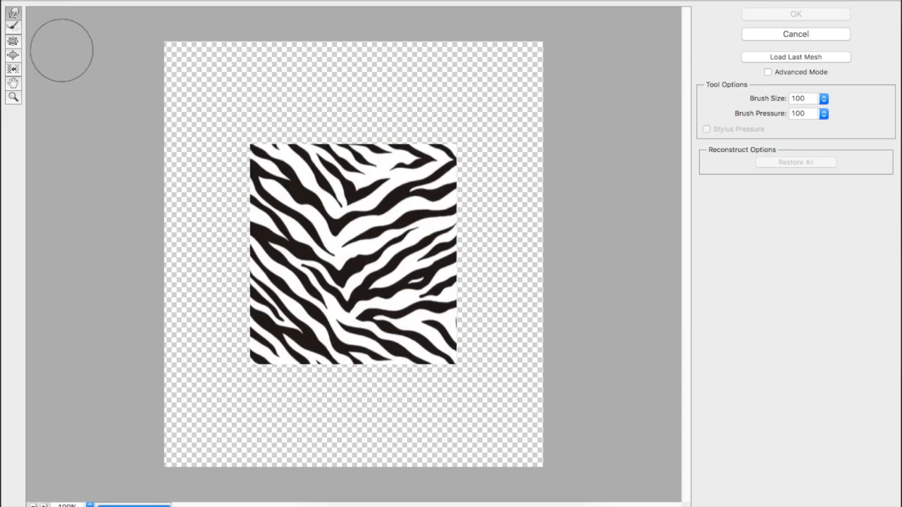
{"action": "left_click_drag", "start_coordinate": [349, 143], "coordinate": [348, 164]}
{"action": "key", "text": "super+z"}
{"action": "key", "text": "super+z"}
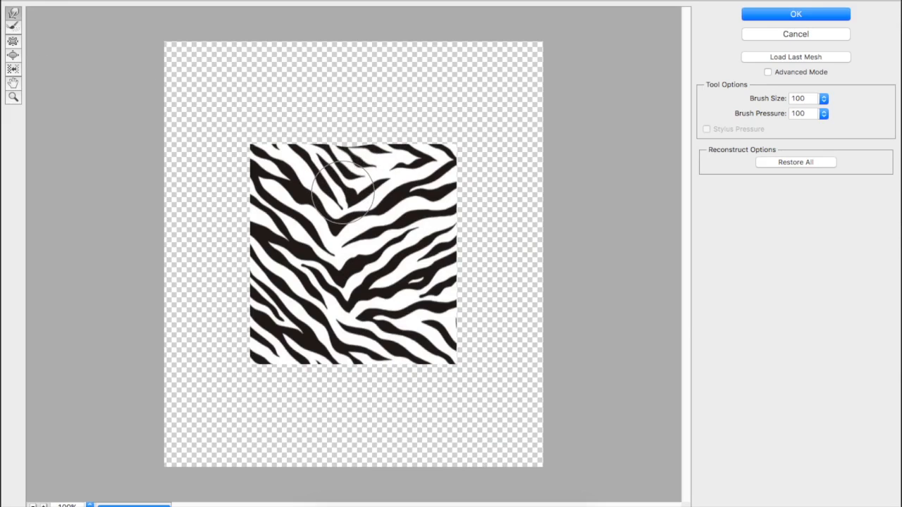
Distort the zebra pattern inward with warp strokes along its right, bottom, left and upper edges, and apply the Liquify filter
{"action": "mouse_move", "coordinate": [445, 190]}
{"action": "left_mouse_down"}
{"action": "mouse_move", "coordinate": [423, 195]}
{"action": "mouse_move", "coordinate": [446, 207]}
{"action": "left_mouse_up"}
{"action": "mouse_move", "coordinate": [343, 379]}
{"action": "left_mouse_down"}
{"action": "mouse_move", "coordinate": [362, 362]}
{"action": "mouse_move", "coordinate": [348, 288]}
{"action": "mouse_move", "coordinate": [282, 250]}
{"action": "left_mouse_up"}
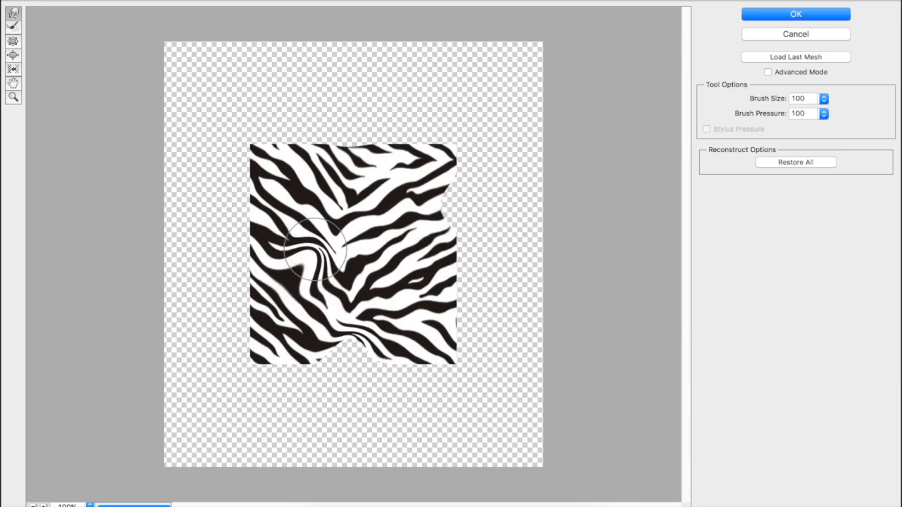
{"action": "left_click_drag", "start_coordinate": [236, 219], "coordinate": [278, 211]}
{"action": "mouse_move", "coordinate": [285, 155]}
{"action": "left_mouse_down"}
{"action": "mouse_move", "coordinate": [291, 166]}
{"action": "mouse_move", "coordinate": [273, 174]}
{"action": "left_mouse_up"}
{"action": "left_click_drag", "start_coordinate": [253, 303], "coordinate": [281, 322]}
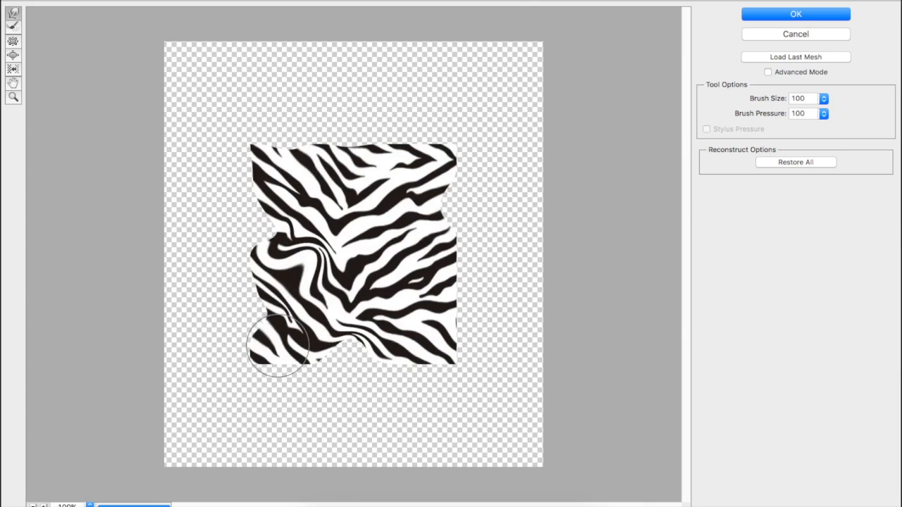
{"action": "key", "text": "super+z"}
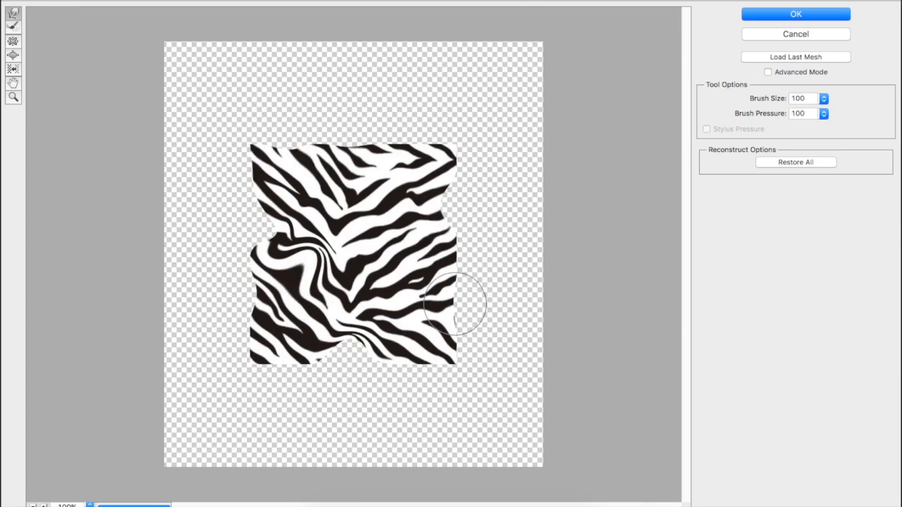
{"action": "left_click_drag", "start_coordinate": [355, 159], "coordinate": [359, 174]}
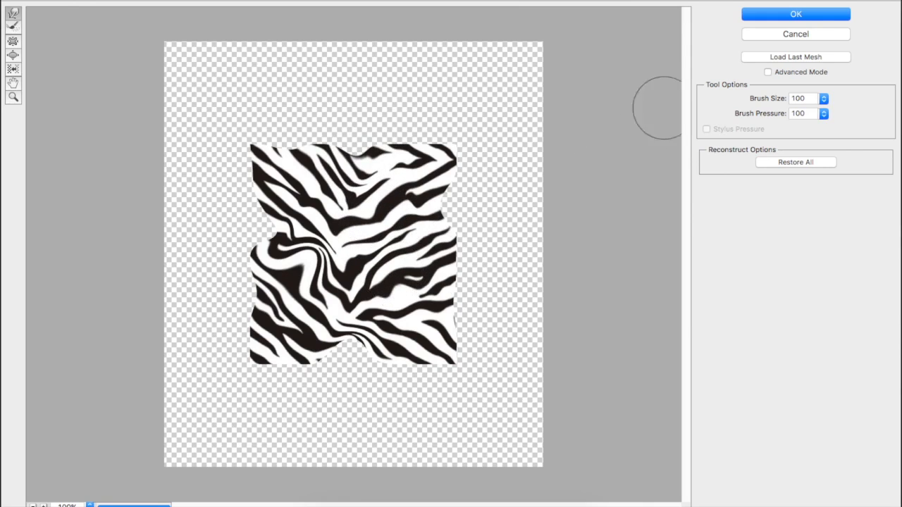
{"action": "left_click", "coordinate": [811, 14]}
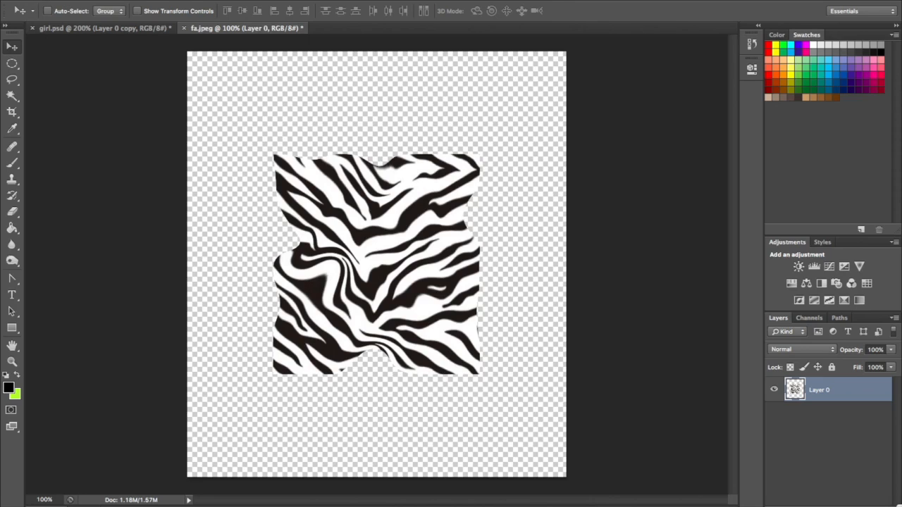
{"action": "key", "text": "super+alt+Escape"}
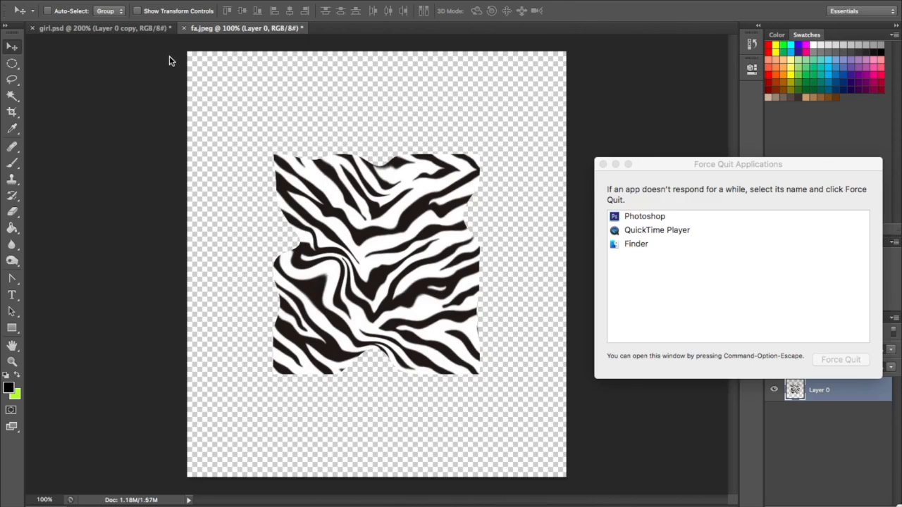
{"action": "left_click", "coordinate": [603, 170]}
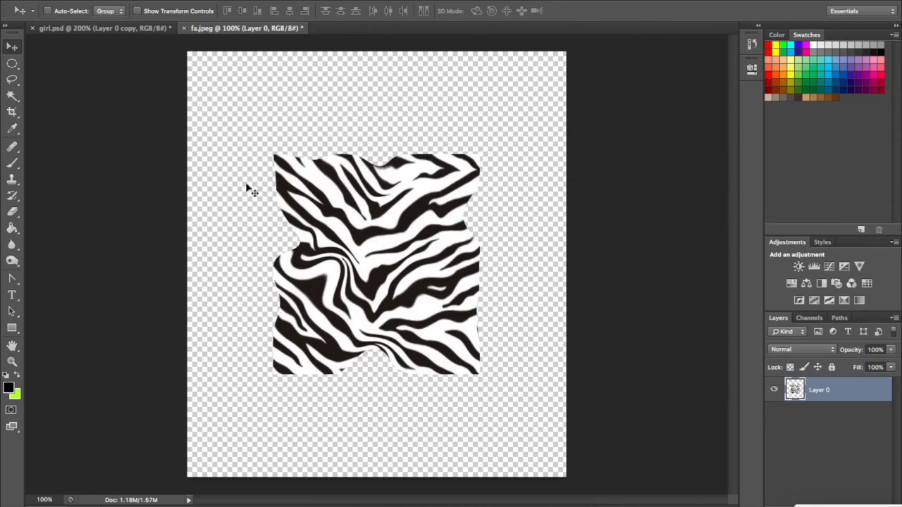
Select a tall rectangular strip over the zebra pattern's uneven right edge and delete the pixels inside it
{"action": "left_click", "coordinate": [20, 69]}
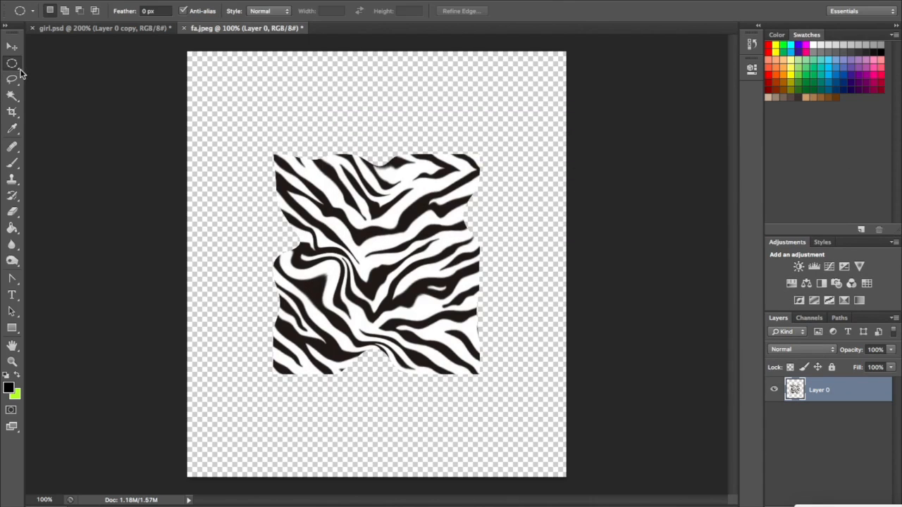
{"action": "left_click", "coordinate": [50, 64]}
{"action": "left_click_drag", "start_coordinate": [465, 118], "coordinate": [482, 251]}
{"action": "left_click_drag", "start_coordinate": [490, 311], "coordinate": [502, 404]}
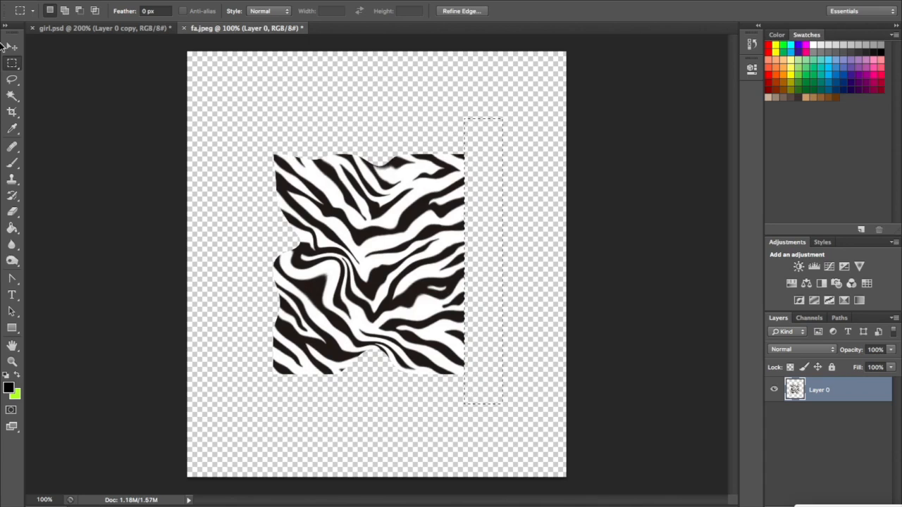
{"action": "key", "text": "super+space"}
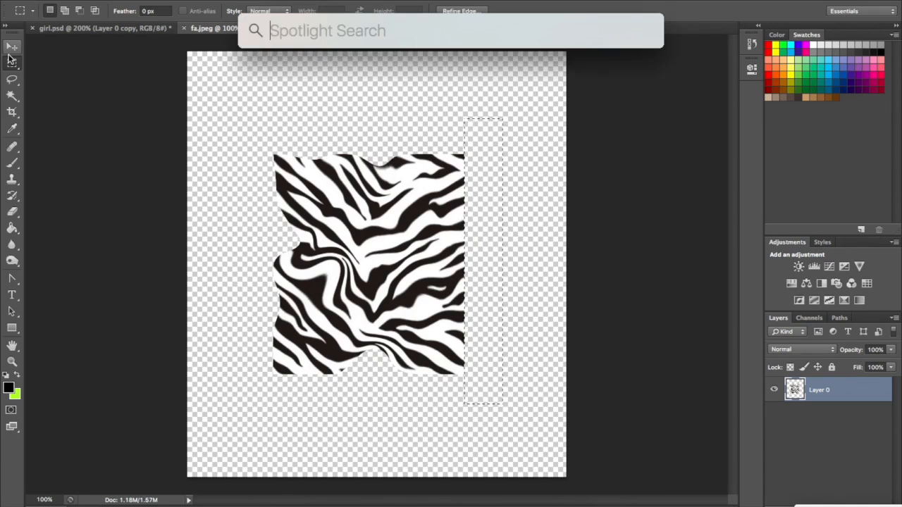
{"action": "type", "text": "comma"}
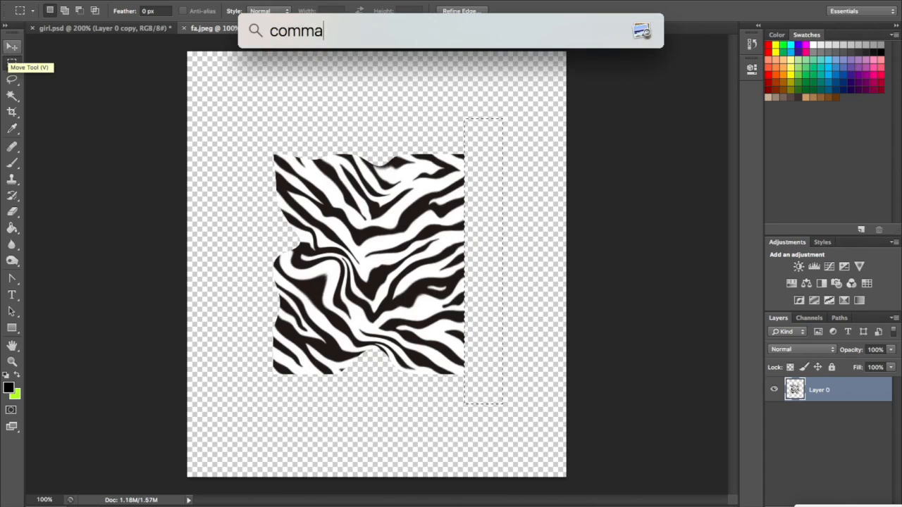
{"action": "type", "text": "nd d"}
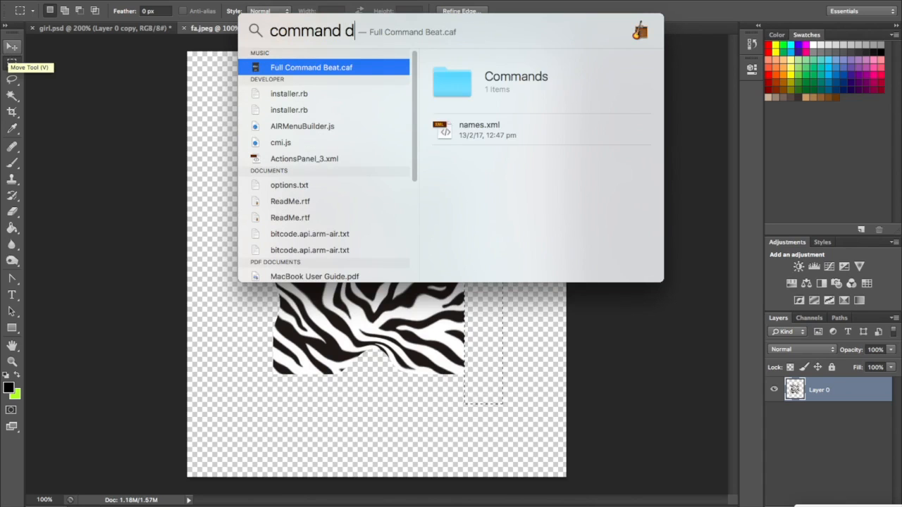
{"action": "key", "text": "super+a"}
{"action": "key", "text": "BackSpace"}
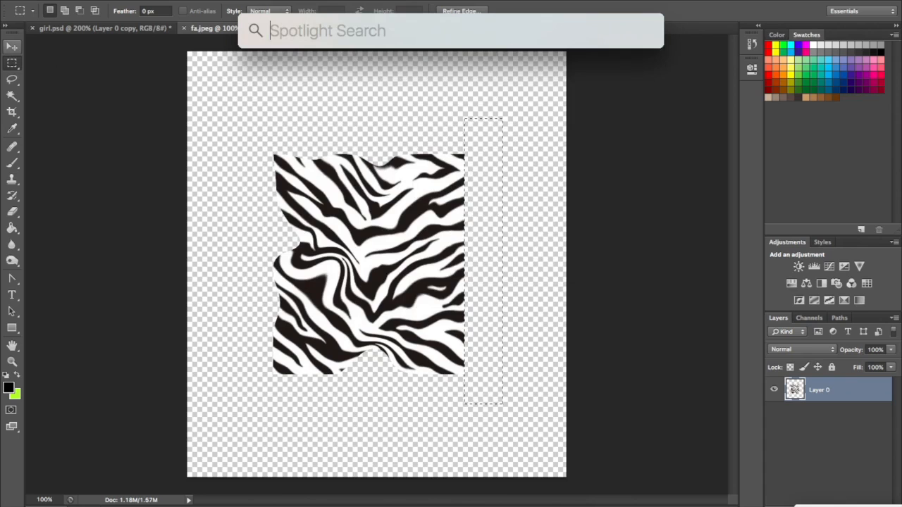
Clear the selection and move the zebra pattern to the left edge of the canvas
{"action": "left_click", "coordinate": [13, 47]}
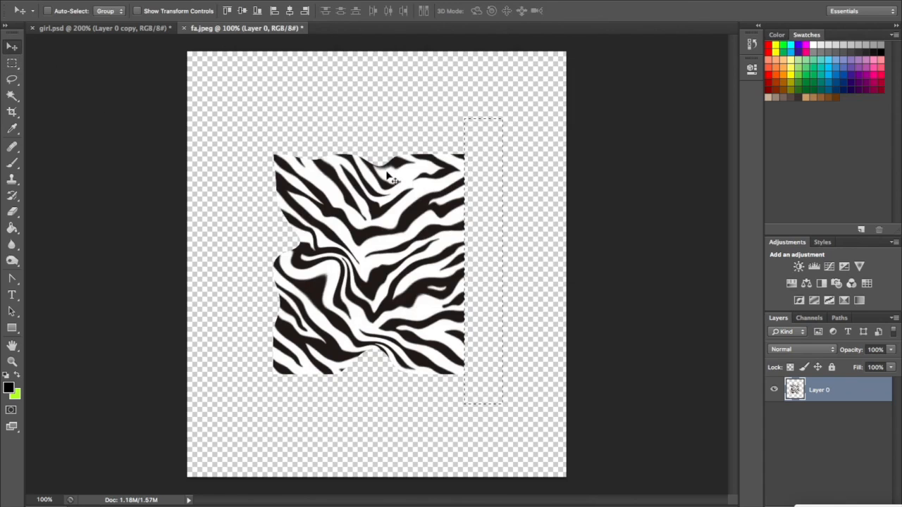
{"action": "left_click_drag", "start_coordinate": [321, 239], "coordinate": [311, 240]}
{"action": "key", "text": "super+d"}
{"action": "left_click_drag", "start_coordinate": [366, 242], "coordinate": [287, 239]}
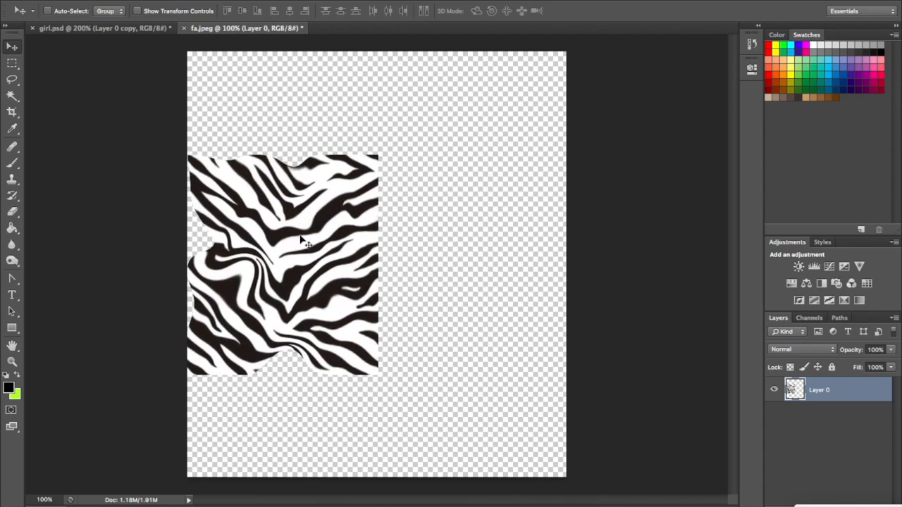
Duplicate the zebra layer and place the copy beside the original, flush with the canvas's right edge
{"action": "left_click", "coordinate": [829, 413]}
{"action": "left_click", "coordinate": [823, 392]}
{"action": "right_click", "coordinate": [824, 392]}
{"action": "left_click", "coordinate": [679, 123]}
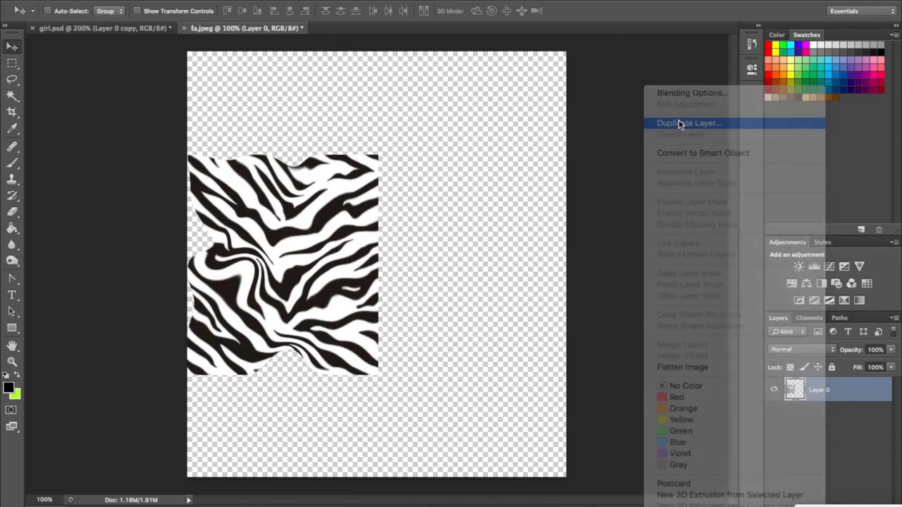
{"action": "left_click", "coordinate": [576, 200]}
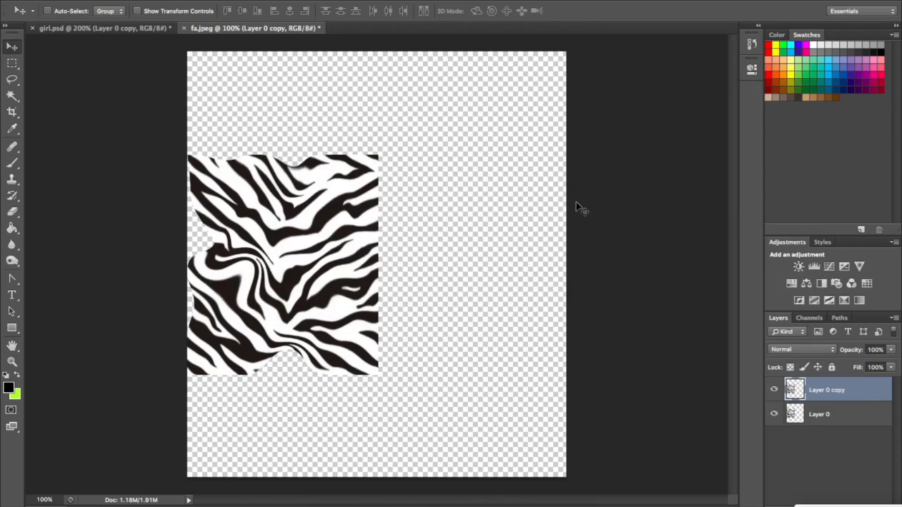
{"action": "left_click_drag", "start_coordinate": [358, 256], "coordinate": [535, 250]}
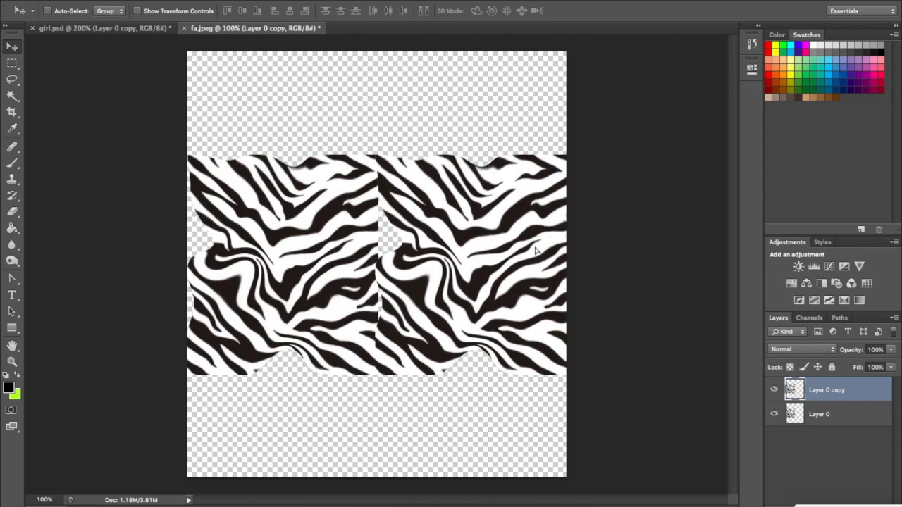
Flip the copied zebra layer horizontally and merge it with the original zebra layer
{"action": "left_click", "coordinate": [123, 1]}
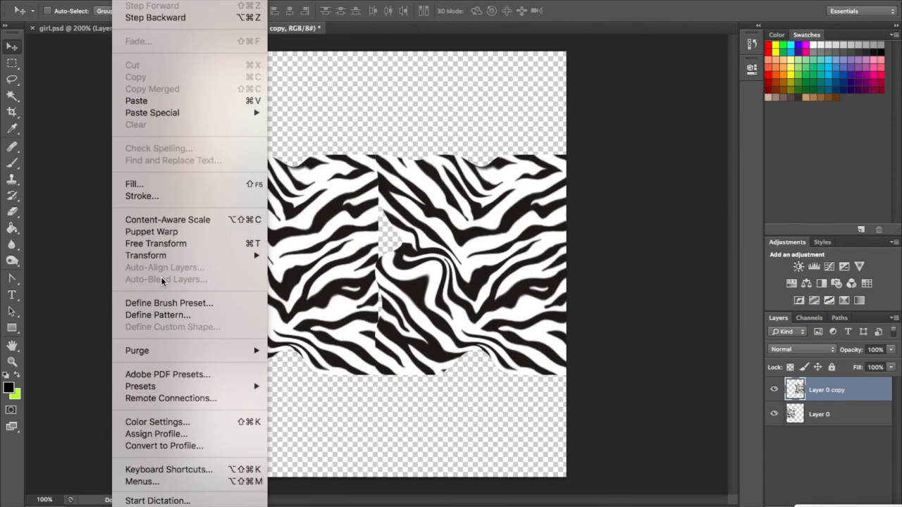
{"action": "mouse_move", "coordinate": [227, 261]}
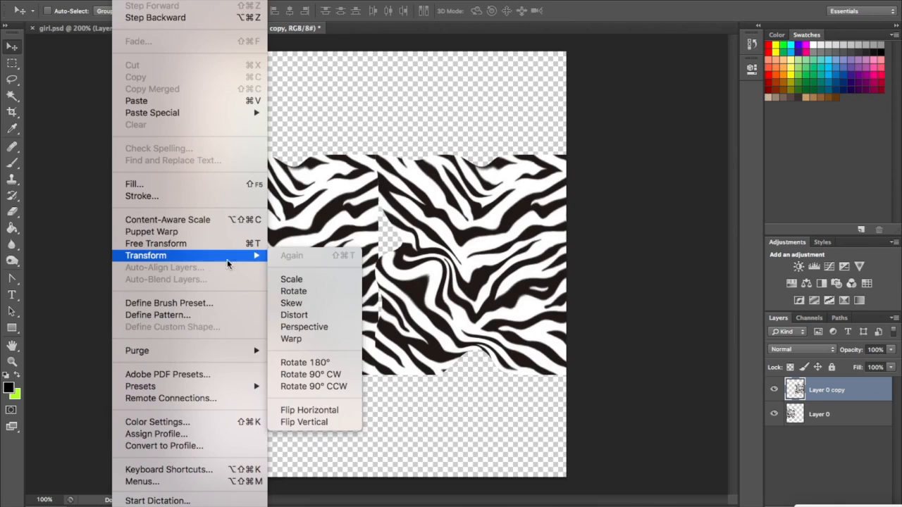
{"action": "left_click", "coordinate": [317, 411]}
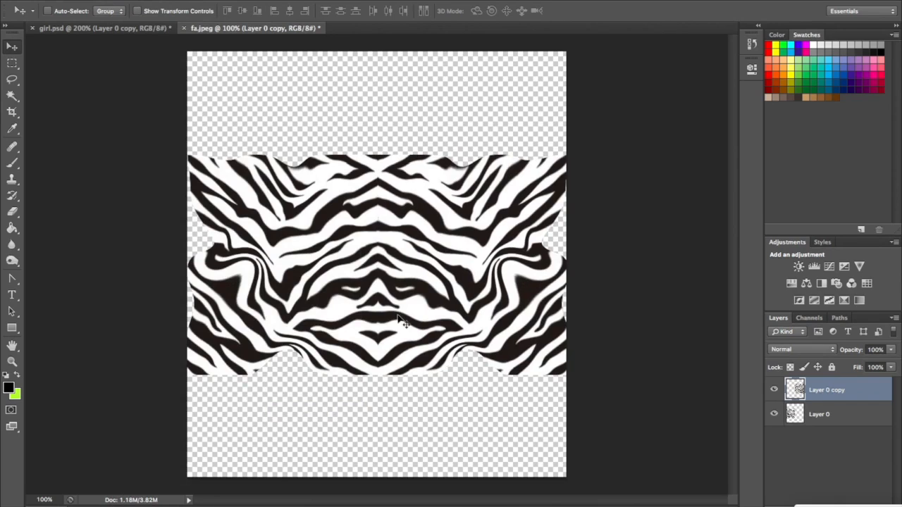
{"action": "left_click", "coordinate": [839, 417], "text": "shift"}
{"action": "right_click", "coordinate": [837, 414]}
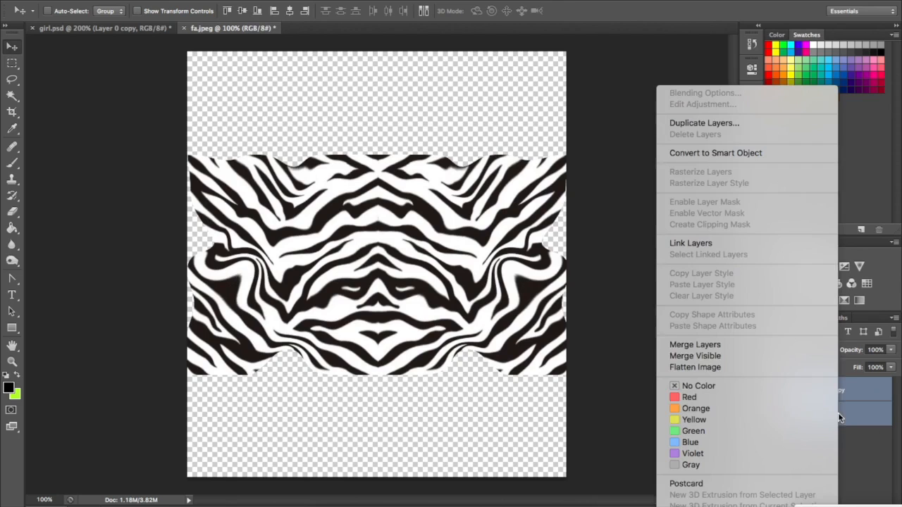
{"action": "left_click", "coordinate": [729, 344]}
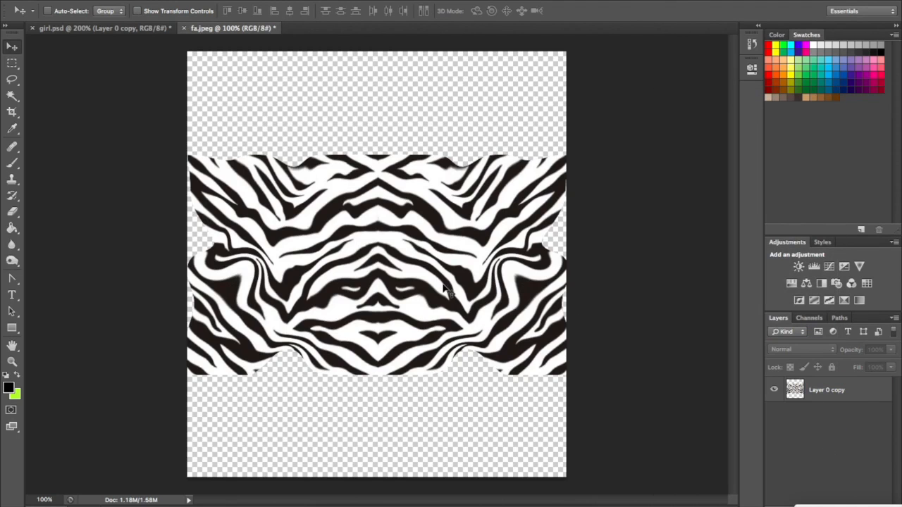
Copy the merged zebra pattern layer from fa.jpeg into girl.psd
{"action": "left_click", "coordinate": [403, 249]}
{"action": "left_click", "coordinate": [540, 175]}
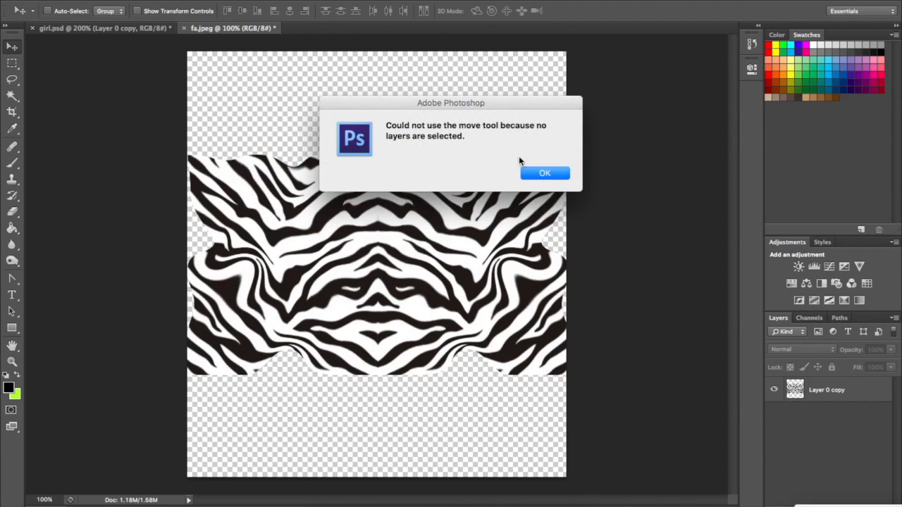
{"action": "left_click", "coordinate": [535, 173]}
{"action": "left_click", "coordinate": [817, 400]}
{"action": "left_click_drag", "start_coordinate": [338, 272], "coordinate": [73, 29]}
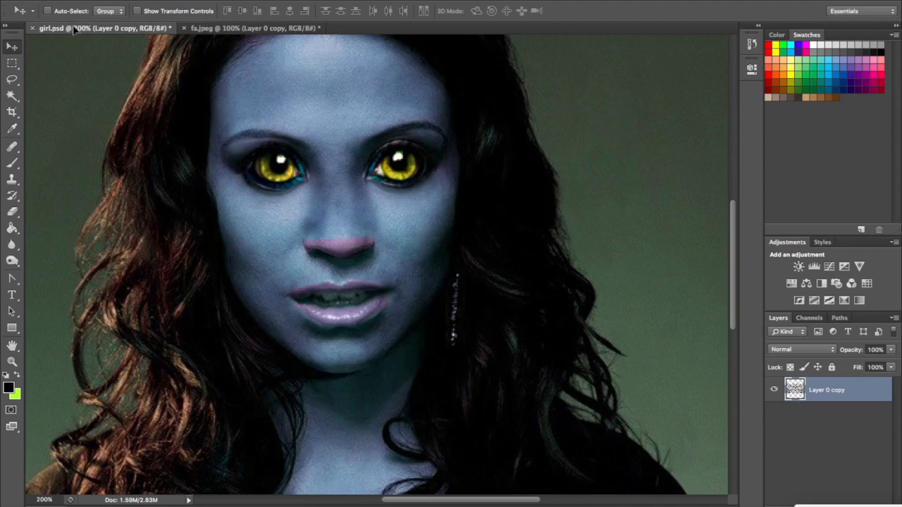
{"action": "left_click_drag", "start_coordinate": [376, 228], "coordinate": [386, 246]}
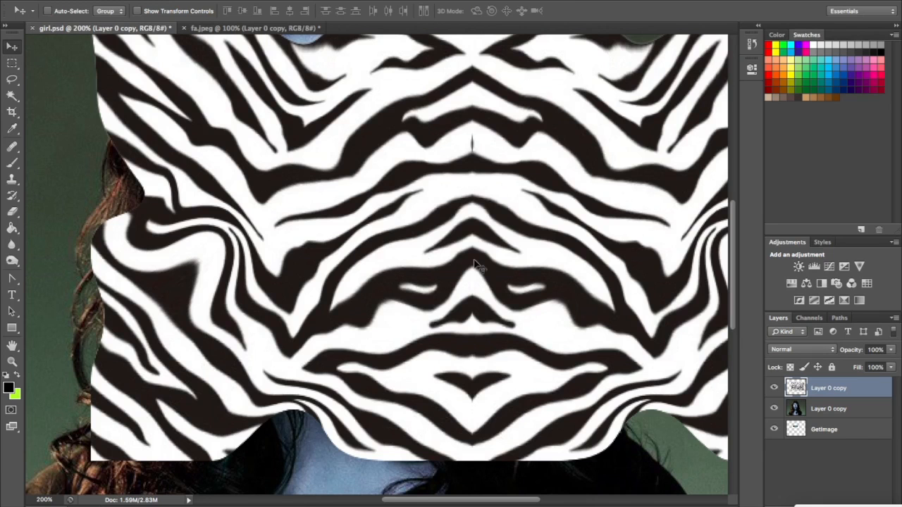
Set the zebra layer's opacity to 10% and align the pattern's line of symmetry with the middle of the face
{"action": "key", "text": "x"}
{"action": "key", "text": "ctrl+minus"}
{"action": "key", "text": "ctrl+minus"}
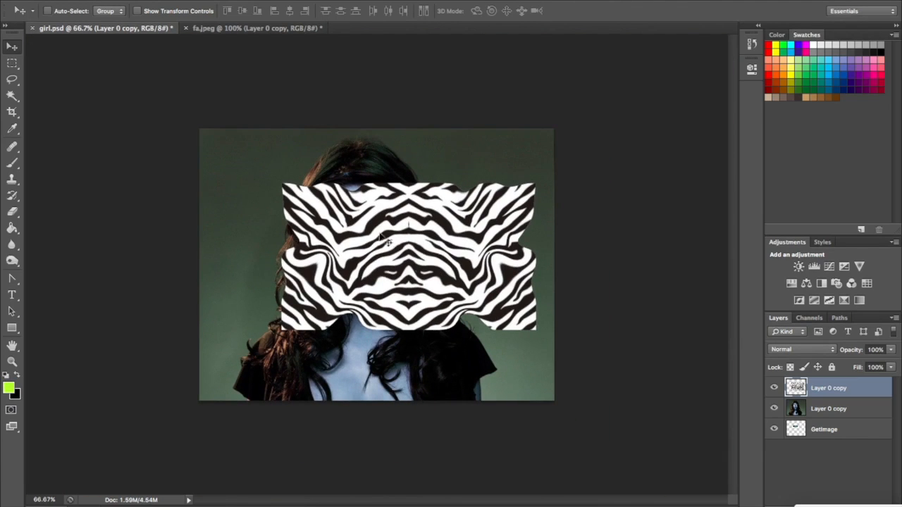
{"action": "left_click_drag", "start_coordinate": [410, 272], "coordinate": [383, 272]}
{"action": "left_click", "coordinate": [872, 350]}
{"action": "type", "text": "10"}
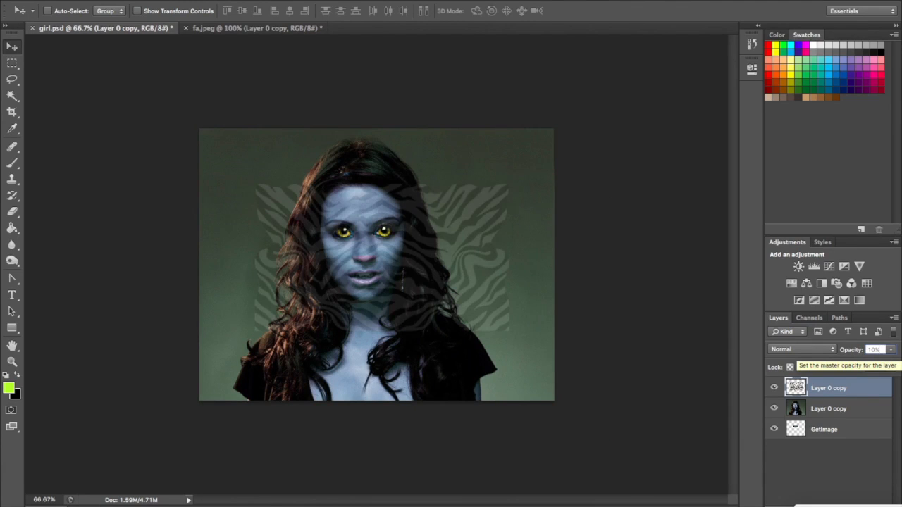
{"action": "left_click_drag", "start_coordinate": [389, 272], "coordinate": [357, 271]}
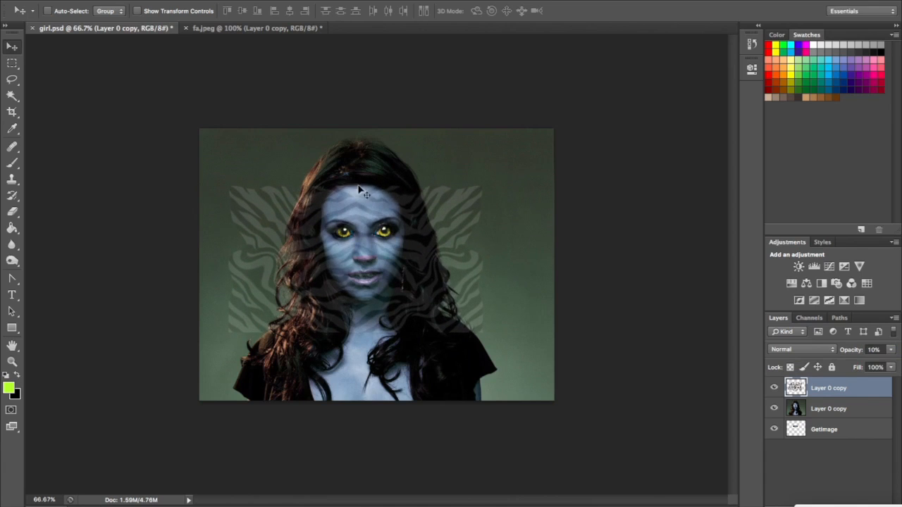
{"action": "left_click_drag", "start_coordinate": [358, 205], "coordinate": [360, 206]}
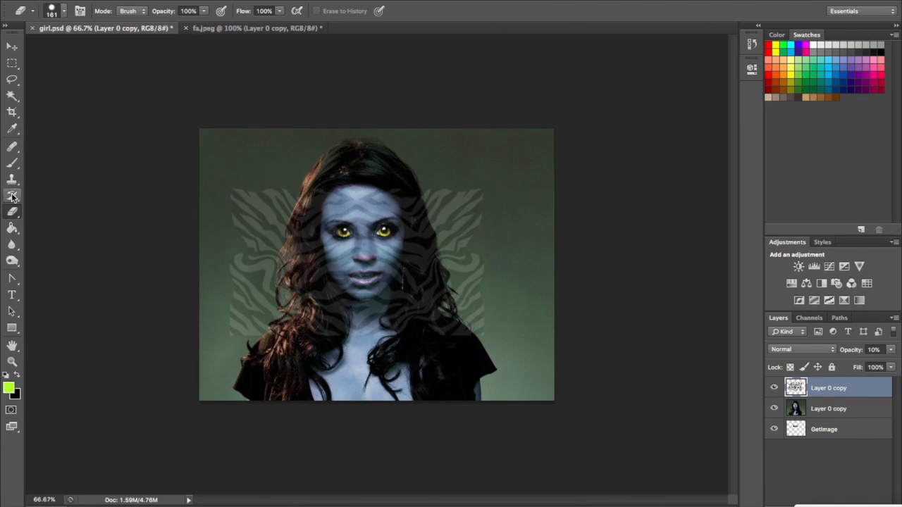
Erase the zebra stripes that cover the background and hair on both sides of the face
{"action": "mouse_move", "coordinate": [248, 186]}
{"action": "left_mouse_down"}
{"action": "mouse_move", "coordinate": [253, 200]}
{"action": "mouse_move", "coordinate": [235, 322]}
{"action": "mouse_move", "coordinate": [309, 322]}
{"action": "mouse_move", "coordinate": [314, 312]}
{"action": "mouse_move", "coordinate": [298, 292]}
{"action": "left_mouse_up"}
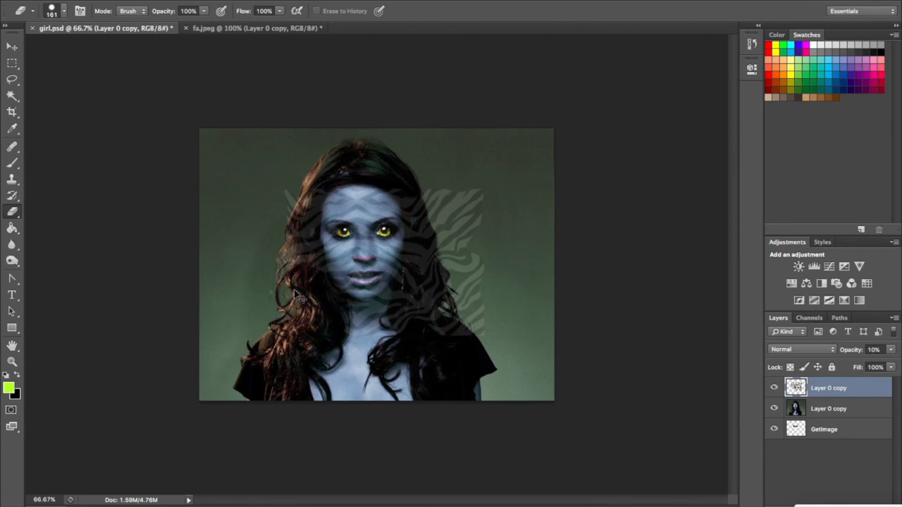
{"action": "key", "text": "ctrl+z"}
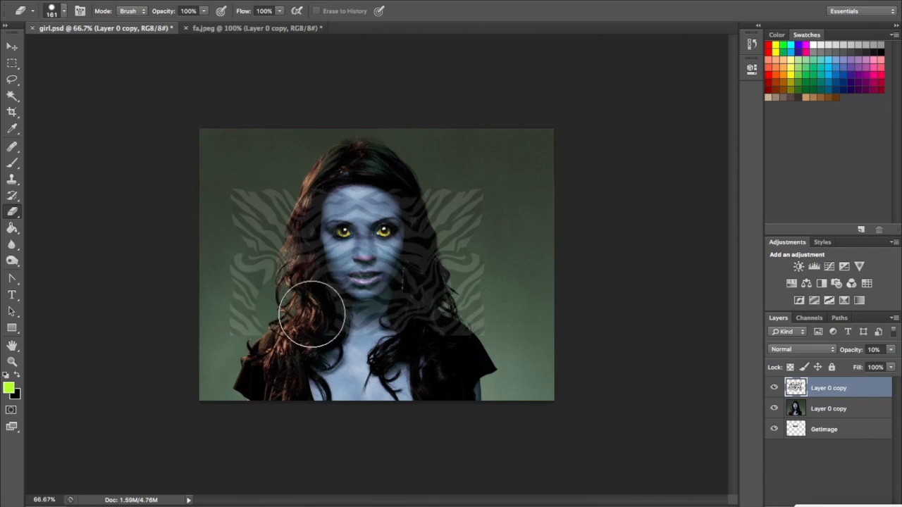
{"action": "mouse_move", "coordinate": [295, 279]}
{"action": "left_mouse_down"}
{"action": "mouse_move", "coordinate": [293, 196]}
{"action": "mouse_move", "coordinate": [323, 155]}
{"action": "mouse_move", "coordinate": [404, 160]}
{"action": "mouse_move", "coordinate": [265, 341]}
{"action": "mouse_move", "coordinate": [452, 205]}
{"action": "mouse_move", "coordinate": [440, 325]}
{"action": "mouse_move", "coordinate": [421, 303]}
{"action": "mouse_move", "coordinate": [454, 198]}
{"action": "mouse_move", "coordinate": [440, 320]}
{"action": "mouse_move", "coordinate": [430, 298]}
{"action": "mouse_move", "coordinate": [440, 237]}
{"action": "mouse_move", "coordinate": [415, 171]}
{"action": "mouse_move", "coordinate": [436, 215]}
{"action": "mouse_move", "coordinate": [423, 307]}
{"action": "mouse_move", "coordinate": [444, 323]}
{"action": "mouse_move", "coordinate": [448, 301]}
{"action": "left_mouse_up"}
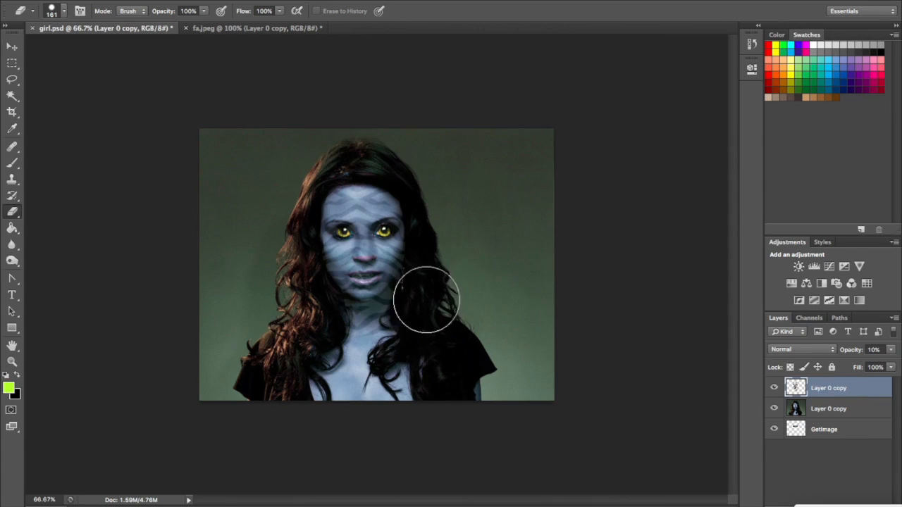
Place a second copy of the fa.jpeg zebra pattern over the chest at 10% opacity and erase it outside the skin
{"action": "left_click", "coordinate": [222, 28]}
{"action": "key", "text": "v"}
{"action": "left_click_drag", "start_coordinate": [189, 136], "coordinate": [361, 404]}
{"action": "key", "text": "Return"}
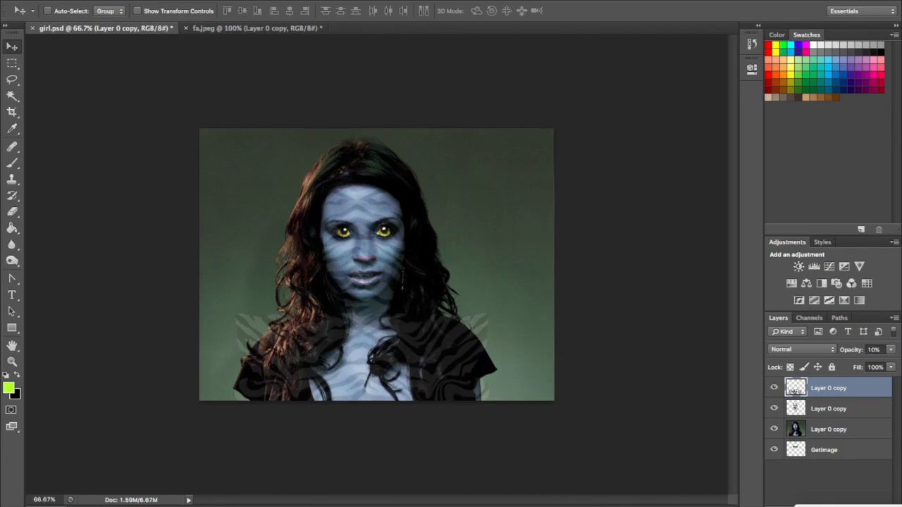
{"action": "key", "text": "e"}
{"action": "mouse_move", "coordinate": [275, 397]}
{"action": "left_mouse_down"}
{"action": "mouse_move", "coordinate": [272, 345]}
{"action": "mouse_move", "coordinate": [313, 321]}
{"action": "mouse_move", "coordinate": [306, 321]}
{"action": "mouse_move", "coordinate": [432, 324]}
{"action": "mouse_move", "coordinate": [445, 380]}
{"action": "mouse_move", "coordinate": [479, 343]}
{"action": "mouse_move", "coordinate": [517, 393]}
{"action": "mouse_move", "coordinate": [436, 360]}
{"action": "mouse_move", "coordinate": [453, 425]}
{"action": "mouse_move", "coordinate": [446, 427]}
{"action": "mouse_move", "coordinate": [515, 395]}
{"action": "mouse_move", "coordinate": [408, 352]}
{"action": "mouse_move", "coordinate": [429, 337]}
{"action": "left_mouse_up"}
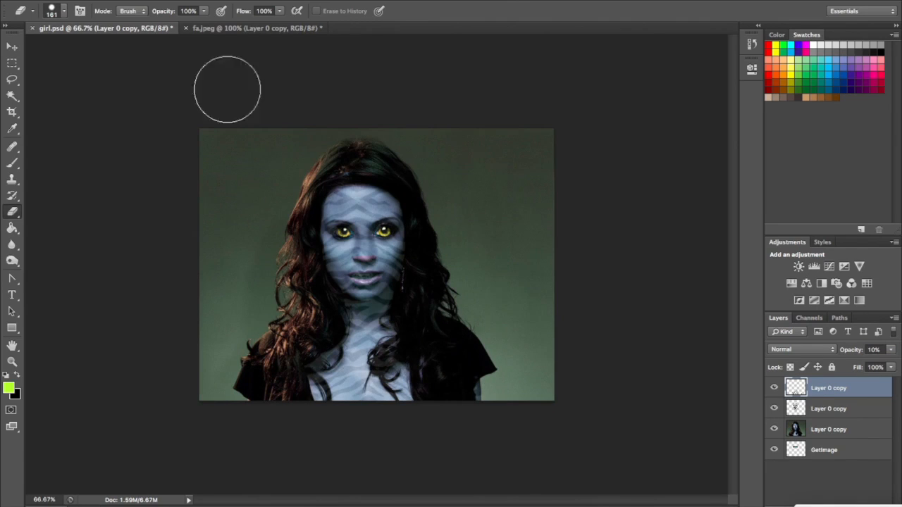
Reduce the eraser to 19 px and erase the chest stripes lying over the hair strands
{"action": "left_click", "coordinate": [58, 15]}
{"action": "left_click", "coordinate": [59, 47]}
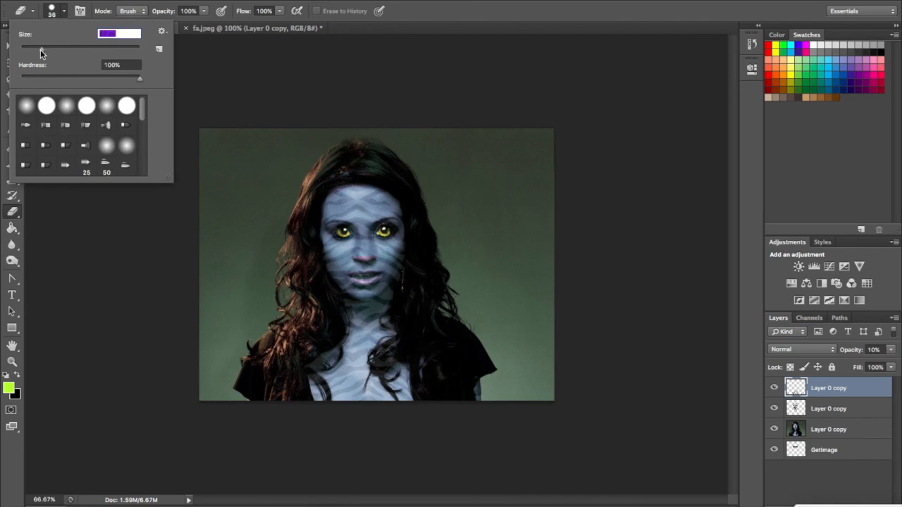
{"action": "key", "text": "Return"}
{"action": "scroll", "coordinate": [407, 345], "scroll_direction": "up", "scroll_amount": 3}
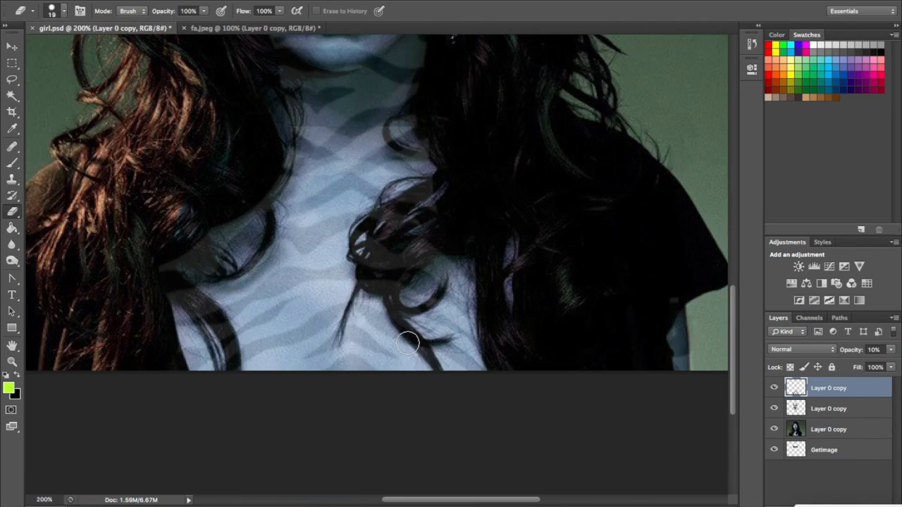
{"action": "mouse_move", "coordinate": [405, 206]}
{"action": "left_mouse_down"}
{"action": "mouse_move", "coordinate": [361, 235]}
{"action": "mouse_move", "coordinate": [370, 256]}
{"action": "mouse_move", "coordinate": [426, 248]}
{"action": "mouse_move", "coordinate": [415, 248]}
{"action": "mouse_move", "coordinate": [387, 285]}
{"action": "mouse_move", "coordinate": [366, 283]}
{"action": "mouse_move", "coordinate": [388, 289]}
{"action": "mouse_move", "coordinate": [405, 333]}
{"action": "mouse_move", "coordinate": [433, 367]}
{"action": "left_mouse_up"}
{"action": "left_click_drag", "start_coordinate": [411, 305], "coordinate": [434, 283]}
{"action": "mouse_move", "coordinate": [184, 288]}
{"action": "left_mouse_down"}
{"action": "mouse_move", "coordinate": [204, 312]}
{"action": "mouse_move", "coordinate": [227, 362]}
{"action": "left_mouse_up"}
{"action": "mouse_move", "coordinate": [214, 303]}
{"action": "left_mouse_down"}
{"action": "mouse_move", "coordinate": [172, 285]}
{"action": "mouse_move", "coordinate": [185, 249]}
{"action": "mouse_move", "coordinate": [209, 276]}
{"action": "mouse_move", "coordinate": [223, 276]}
{"action": "mouse_move", "coordinate": [258, 255]}
{"action": "mouse_move", "coordinate": [268, 213]}
{"action": "mouse_move", "coordinate": [245, 208]}
{"action": "mouse_move", "coordinate": [202, 251]}
{"action": "mouse_move", "coordinate": [241, 216]}
{"action": "mouse_move", "coordinate": [205, 261]}
{"action": "mouse_move", "coordinate": [176, 273]}
{"action": "mouse_move", "coordinate": [177, 293]}
{"action": "mouse_move", "coordinate": [221, 331]}
{"action": "left_mouse_up"}
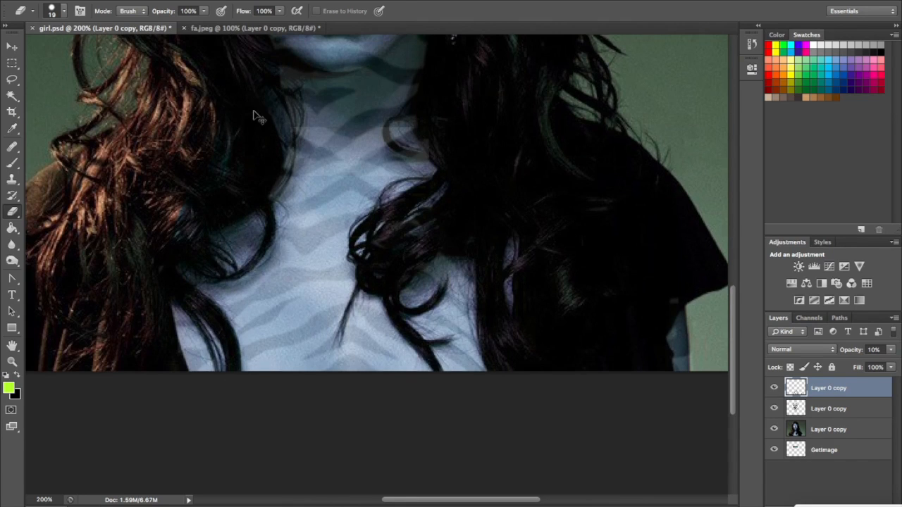
{"action": "key", "text": "ctrl+minus"}
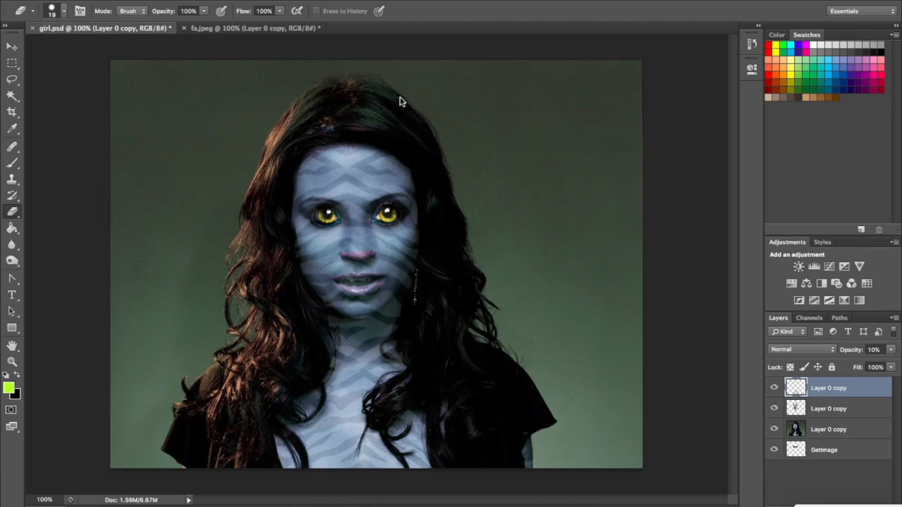
Set the blend mode of both zebra pattern layers, chest and face, to Overlay
{"action": "right_click", "coordinate": [828, 390]}
{"action": "left_click", "coordinate": [851, 389]}
{"action": "left_click", "coordinate": [820, 353]}
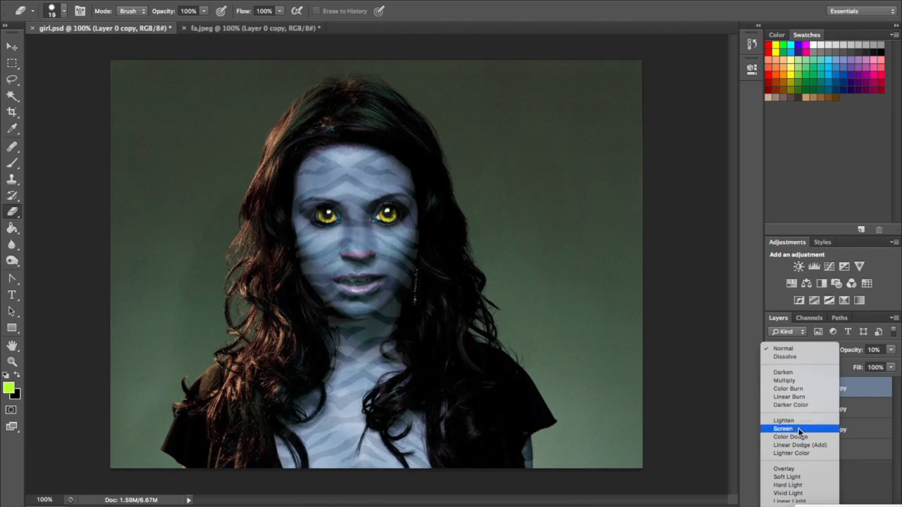
{"action": "left_click", "coordinate": [794, 467]}
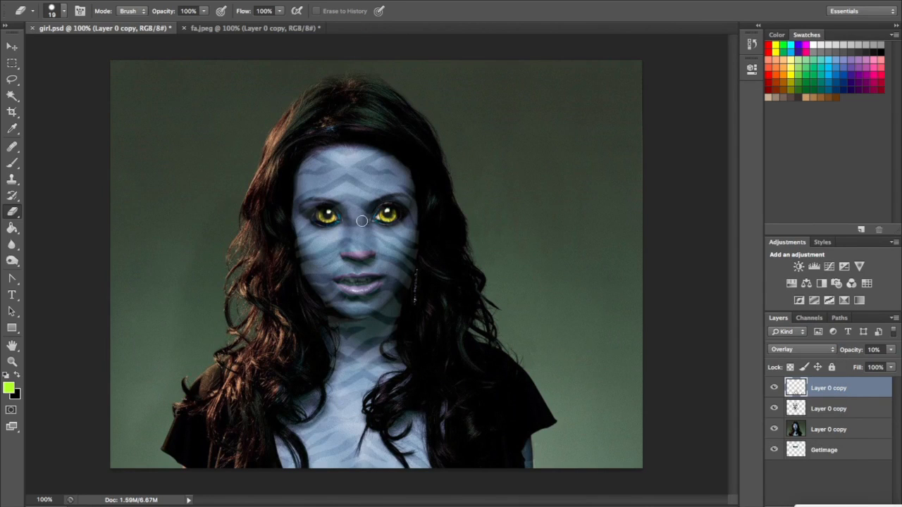
{"action": "left_click", "coordinate": [827, 409]}
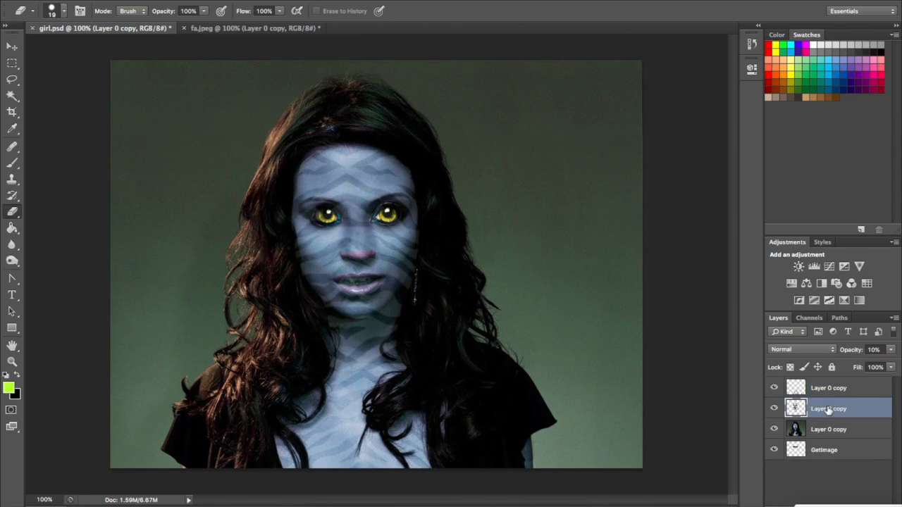
{"action": "right_click", "coordinate": [826, 405]}
{"action": "left_click", "coordinate": [882, 408]}
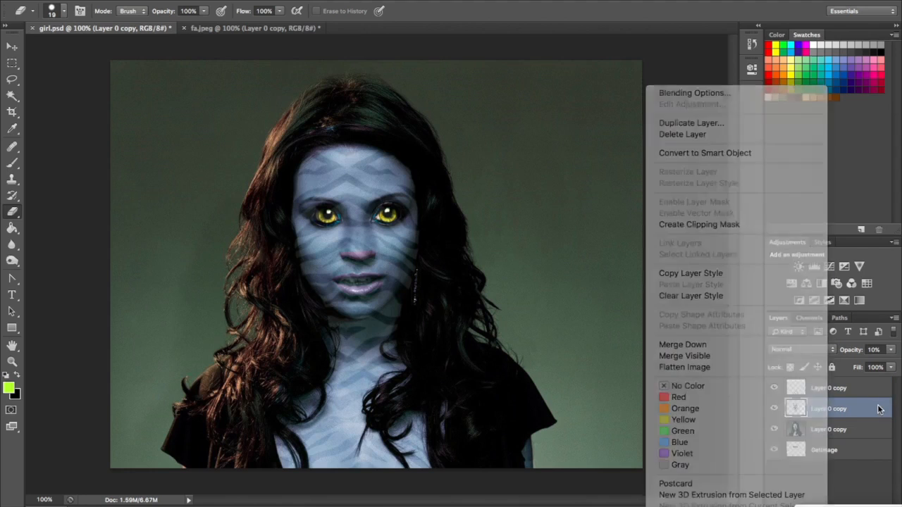
{"action": "left_click", "coordinate": [806, 353]}
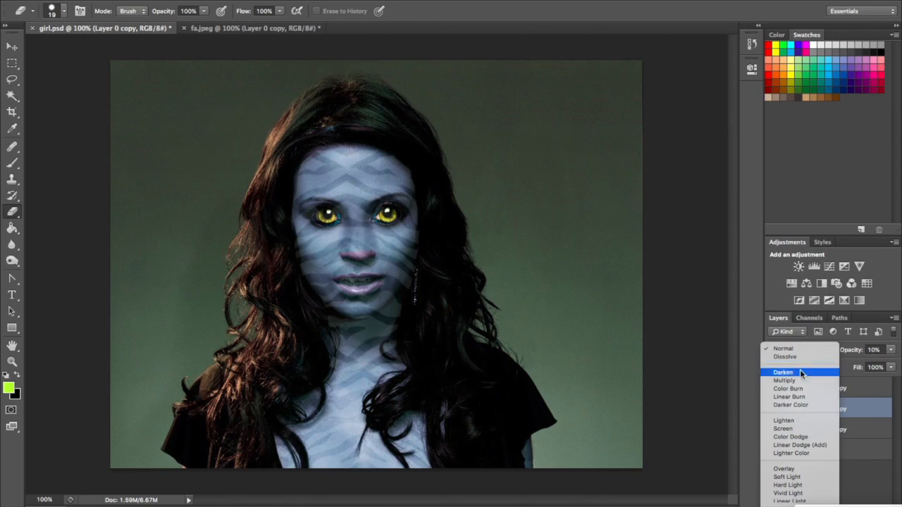
{"action": "left_click", "coordinate": [784, 469]}
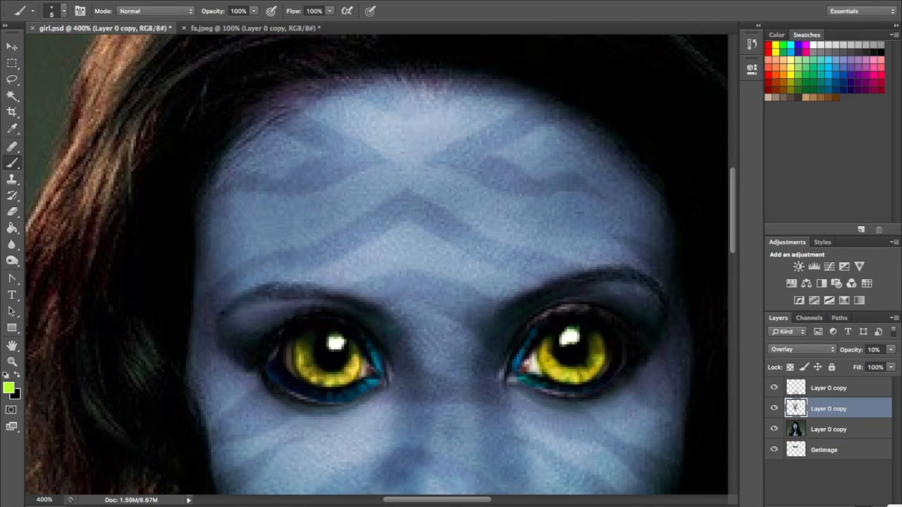
Add a new empty layer at the top of the layer stack and set the brush size to 5 px
{"action": "key", "text": "ctrl+shift+alt+n"}
{"action": "left_click_drag", "start_coordinate": [828, 410], "coordinate": [822, 386]}
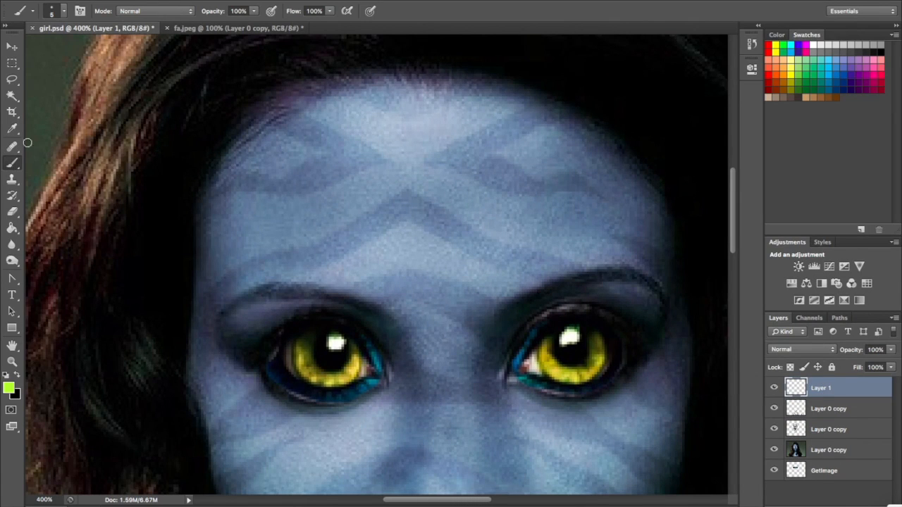
{"action": "left_click", "coordinate": [63, 11]}
{"action": "left_click", "coordinate": [102, 33]}
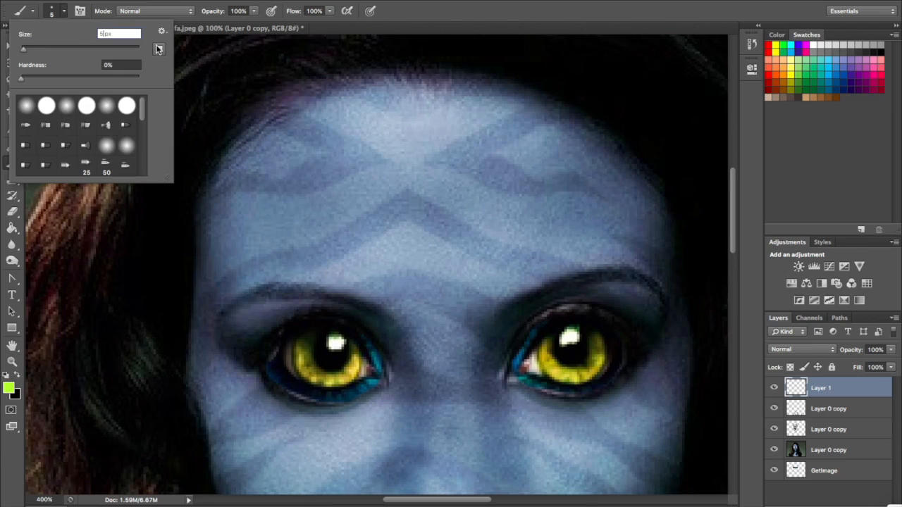
{"action": "type", "text": "5"}
{"action": "key", "text": "Return"}
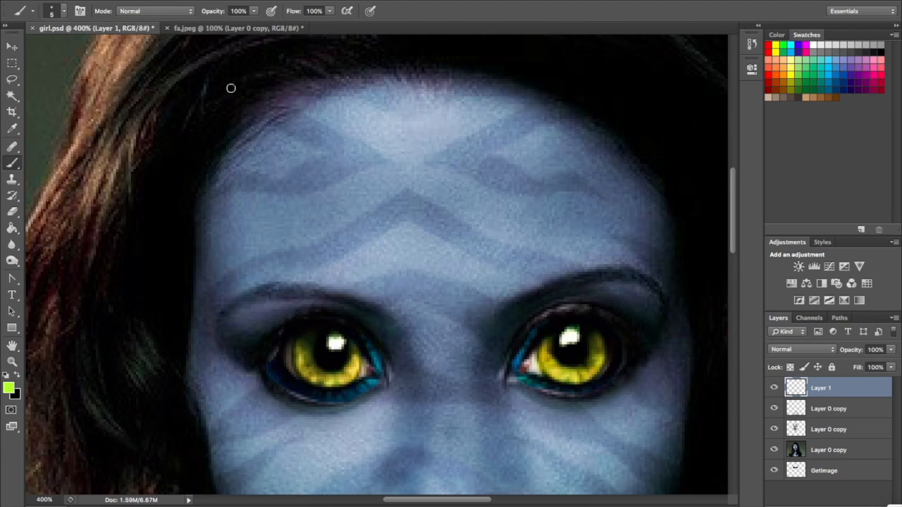
{"action": "left_click_drag", "start_coordinate": [371, 202], "coordinate": [399, 220]}
{"action": "key", "text": "ctrl+z"}
Add an Outer Glow style to Layer 1 with 28% opacity, 6% spread and a size of 9 px
{"action": "left_click", "coordinate": [151, 0]}
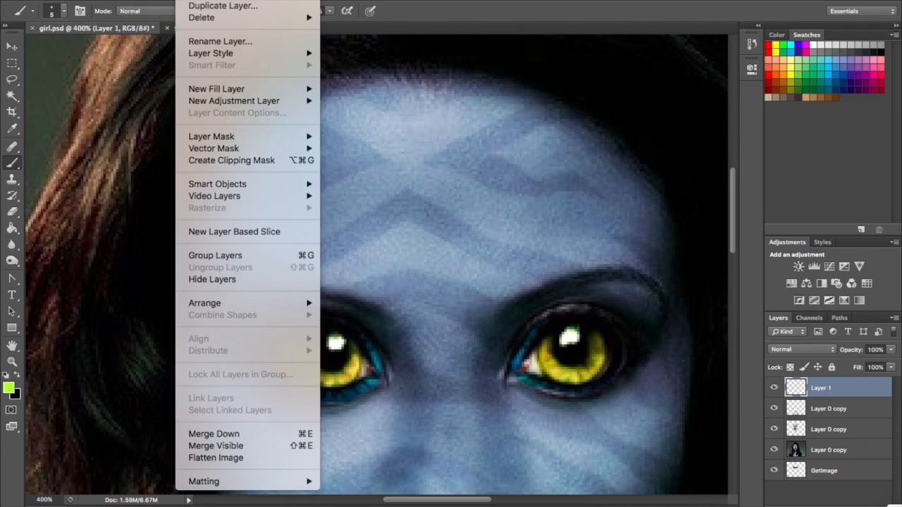
{"action": "mouse_move", "coordinate": [224, 55]}
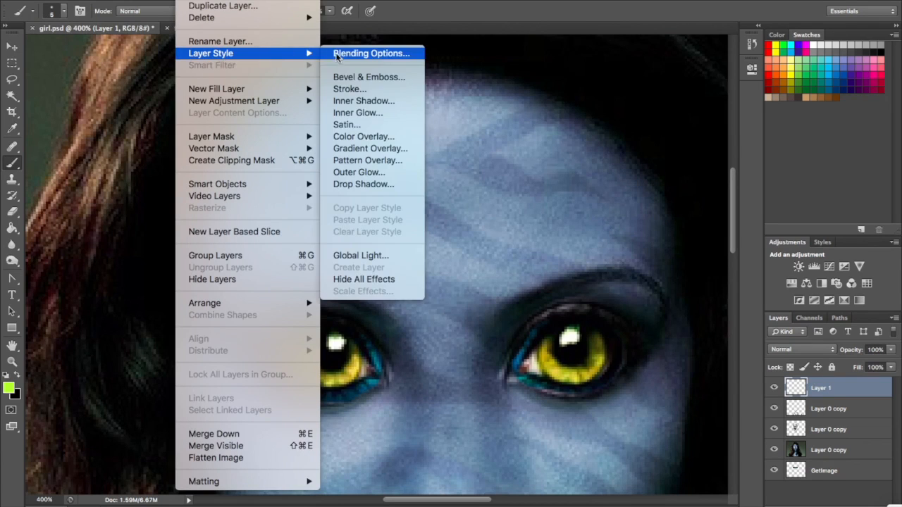
{"action": "left_click", "coordinate": [360, 54]}
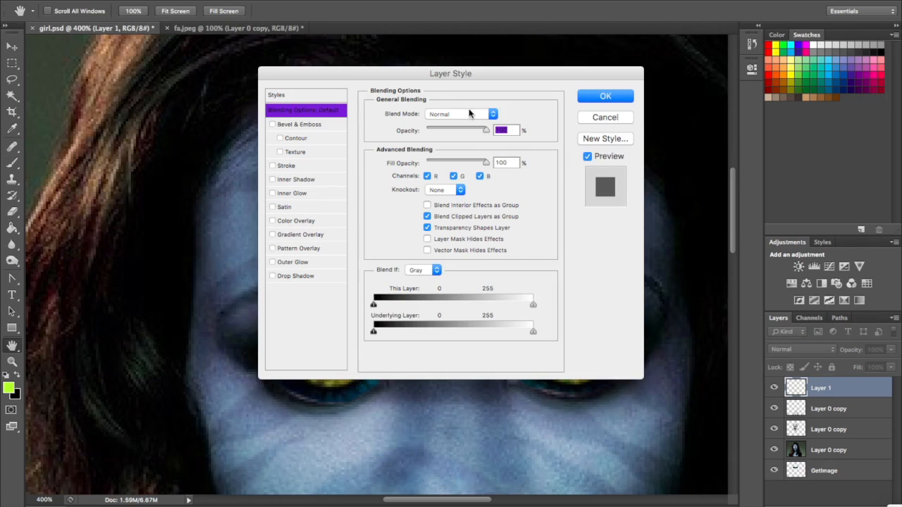
{"action": "left_click", "coordinate": [283, 260]}
{"action": "left_click", "coordinate": [449, 116]}
{"action": "left_click", "coordinate": [449, 117]}
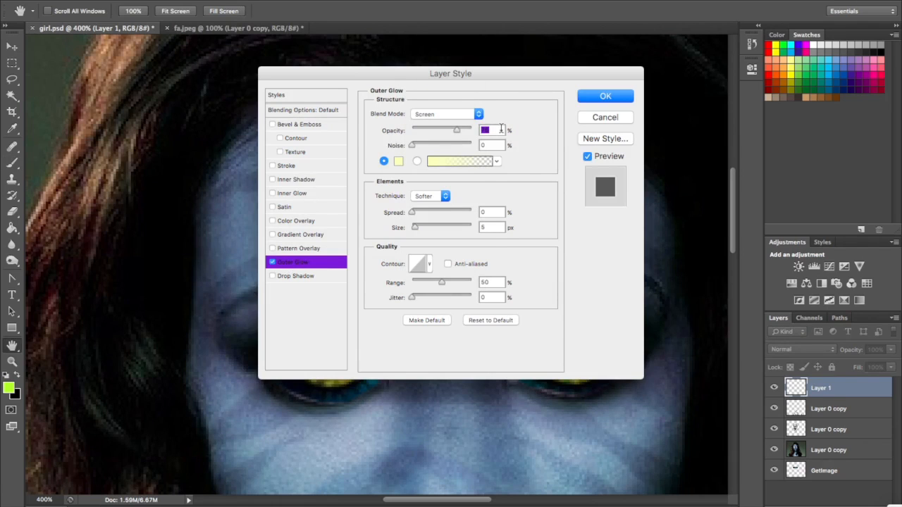
{"action": "type", "text": "28"}
{"action": "type", "text": "6"}
{"action": "left_click", "coordinate": [488, 227]}
Set the outer glow colour to purple 975fbb and apply the layer style
{"action": "left_click", "coordinate": [399, 162]}
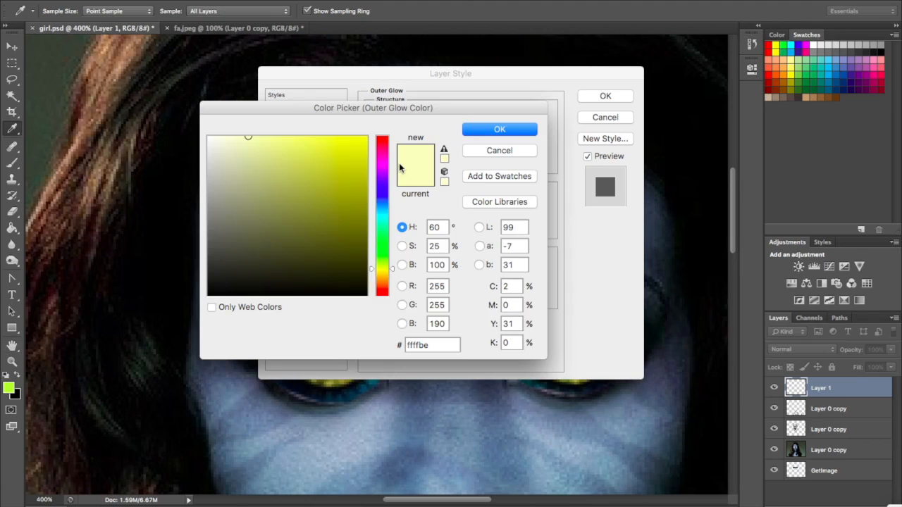
{"action": "left_click", "coordinate": [384, 173]}
{"action": "left_click_drag", "start_coordinate": [324, 173], "coordinate": [286, 179]}
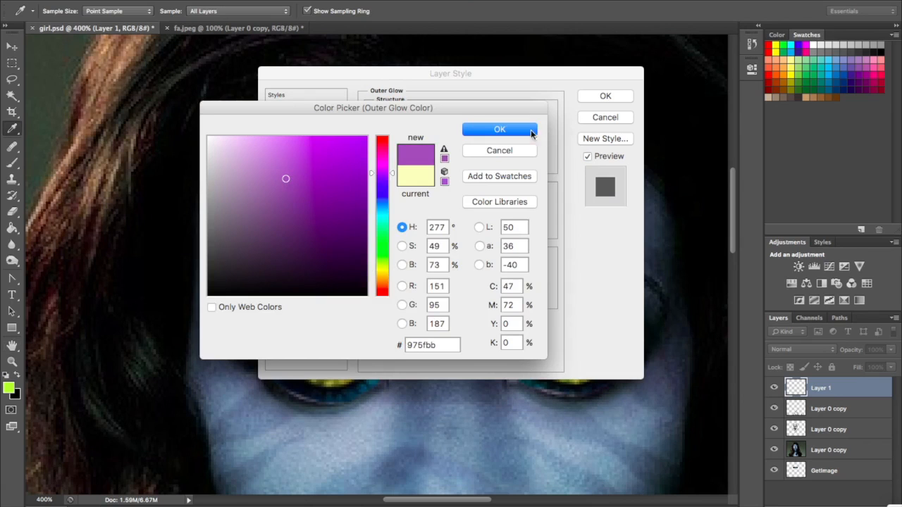
{"action": "left_click", "coordinate": [524, 131]}
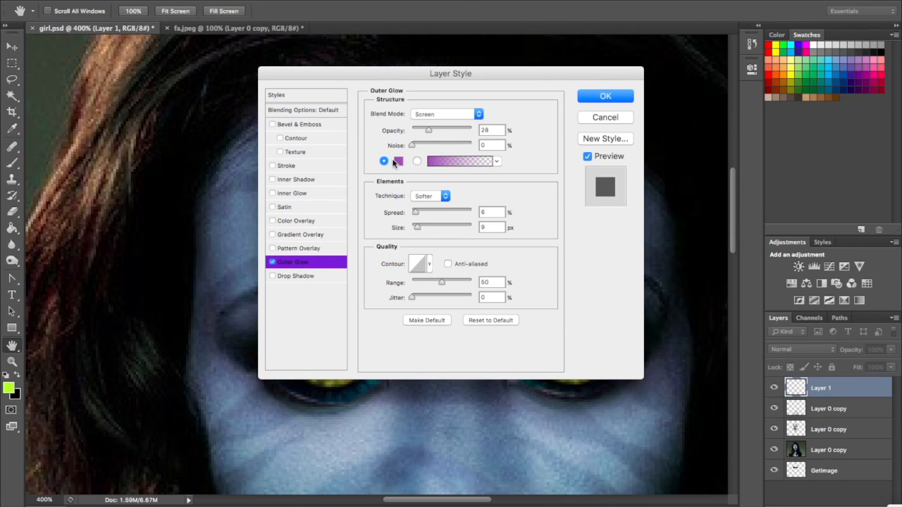
{"action": "key", "text": "Return"}
{"action": "left_click", "coordinate": [444, 225]}
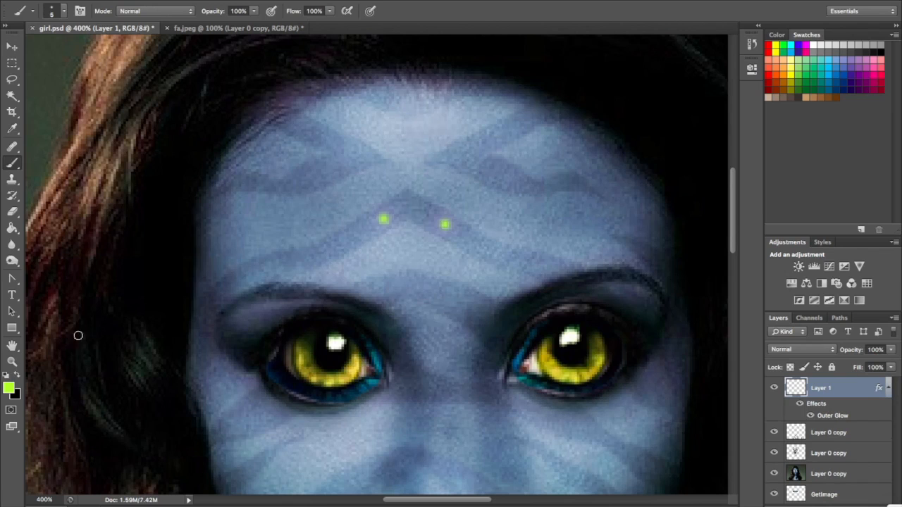
{"action": "key", "text": "ctrl+alt+z"}
{"action": "key", "text": "ctrl+alt+z"}
Set the foreground colour to white and paint scattered 5 px dots over the middle of the forehead
{"action": "left_click", "coordinate": [9, 389]}
{"action": "left_click_drag", "start_coordinate": [289, 203], "coordinate": [158, 103]}
{"action": "left_click", "coordinate": [517, 129]}
{"action": "key", "text": "b"}
{"action": "left_click", "coordinate": [424, 187]}
{"action": "left_click", "coordinate": [454, 202]}
{"action": "left_click", "coordinate": [361, 237]}
{"action": "left_click", "coordinate": [386, 202]}
{"action": "left_click", "coordinate": [438, 220]}
{"action": "left_click", "coordinate": [453, 251]}
{"action": "left_click", "coordinate": [487, 219]}
{"action": "left_click", "coordinate": [429, 147]}
{"action": "left_click", "coordinate": [347, 203]}
{"action": "left_click", "coordinate": [393, 224]}
{"action": "left_click", "coordinate": [381, 158]}
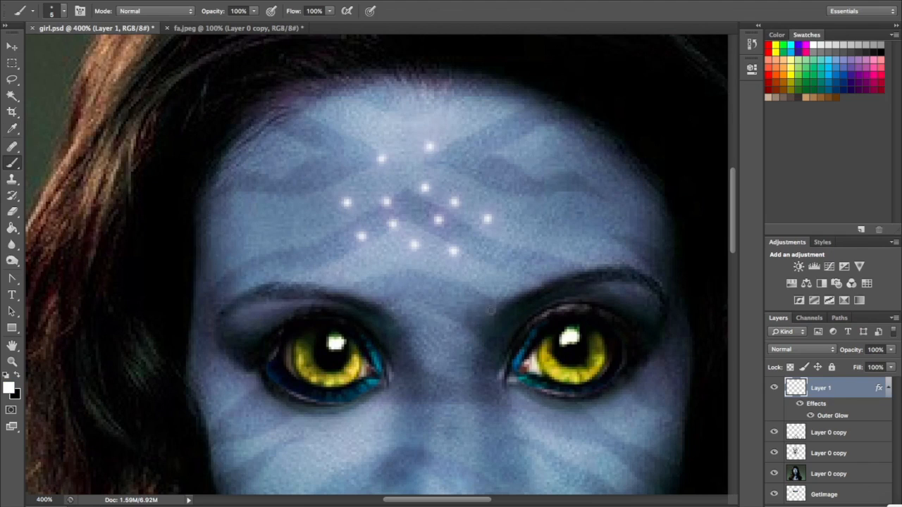
Paint six small white dots on the cheek beneath the eye on the image's right side
{"action": "scroll", "coordinate": [458, 331], "scroll_direction": "down", "scroll_amount": 5}
{"action": "scroll", "coordinate": [458, 331], "scroll_direction": "right", "scroll_amount": 4}
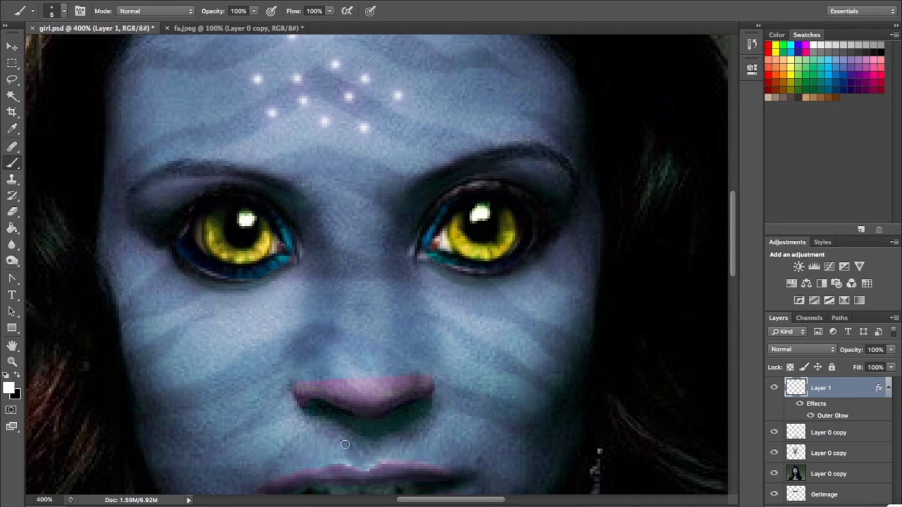
{"action": "left_click", "coordinate": [448, 318]}
{"action": "left_click", "coordinate": [478, 314]}
{"action": "left_click", "coordinate": [511, 340]}
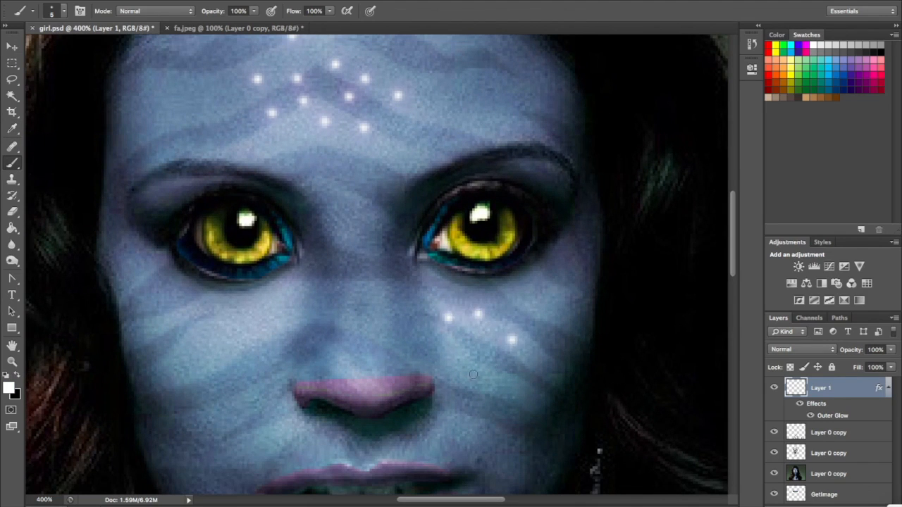
{"action": "left_click", "coordinate": [472, 374]}
{"action": "left_click", "coordinate": [543, 334]}
{"action": "left_click", "coordinate": [467, 339]}
Paint eight small white dots between the eyebrows and along the upper bridge of the nose
{"action": "left_click", "coordinate": [360, 219]}
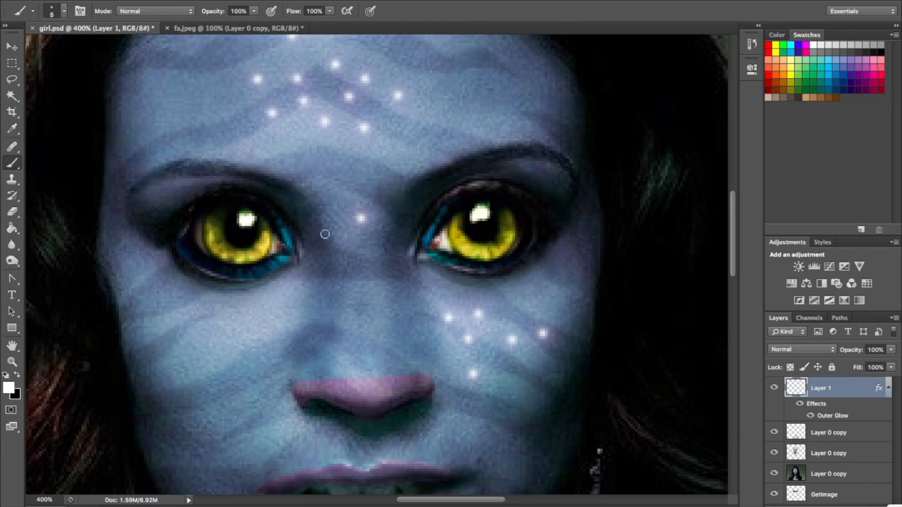
{"action": "left_click", "coordinate": [307, 207]}
{"action": "left_click", "coordinate": [291, 179]}
{"action": "left_click", "coordinate": [357, 200]}
{"action": "left_click", "coordinate": [348, 250]}
{"action": "left_click", "coordinate": [391, 253]}
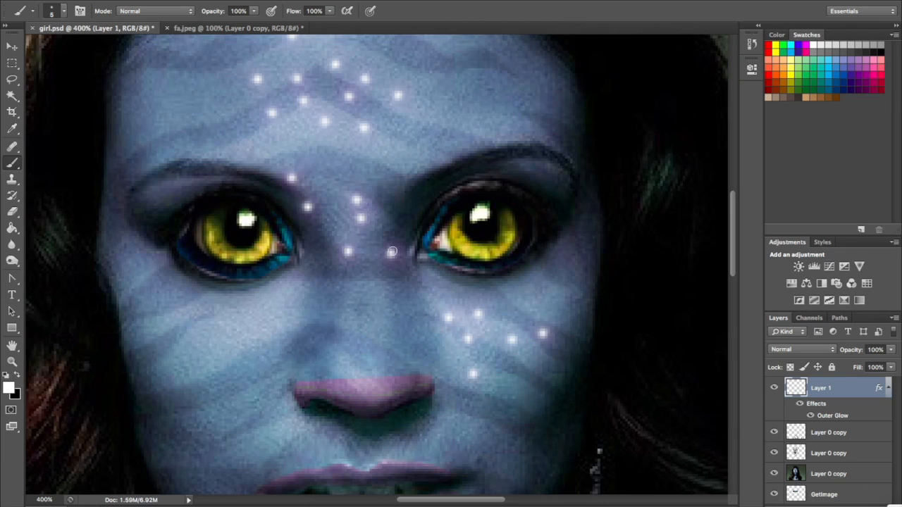
{"action": "left_click", "coordinate": [400, 208]}
{"action": "left_click", "coordinate": [353, 175]}
Paint a cluster of small white dots on the cheek beneath the eye on the image's left side
{"action": "left_click", "coordinate": [151, 319]}
{"action": "left_click", "coordinate": [219, 312]}
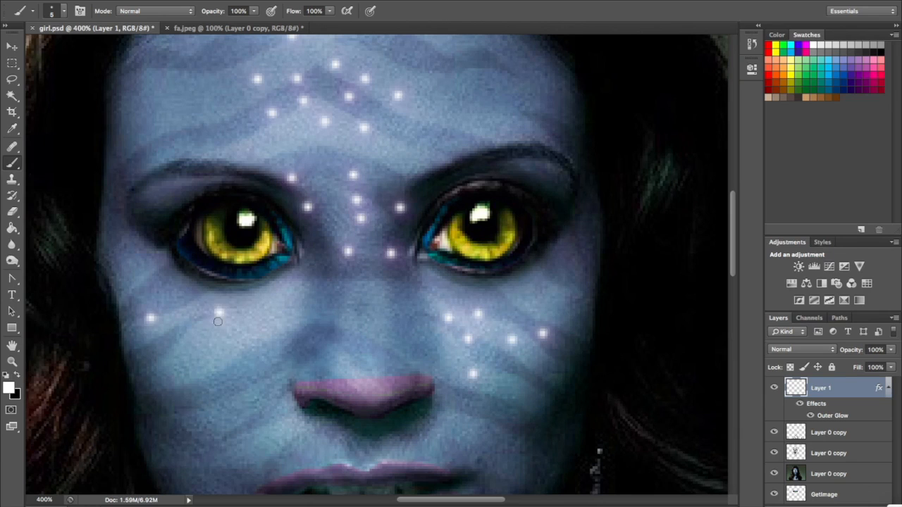
{"action": "left_click", "coordinate": [191, 341]}
{"action": "left_click_drag", "start_coordinate": [204, 359], "coordinate": [248, 357]}
{"action": "left_click", "coordinate": [262, 328]}
{"action": "left_click", "coordinate": [215, 374]}
{"action": "left_click", "coordinate": [160, 351]}
{"action": "left_click", "coordinate": [183, 297]}
{"action": "left_click", "coordinate": [258, 304]}
Extend the small white dots towards both sides and the upper part of the forehead
{"action": "left_click", "coordinate": [179, 119]}
{"action": "left_click", "coordinate": [210, 78]}
{"action": "left_click", "coordinate": [235, 85]}
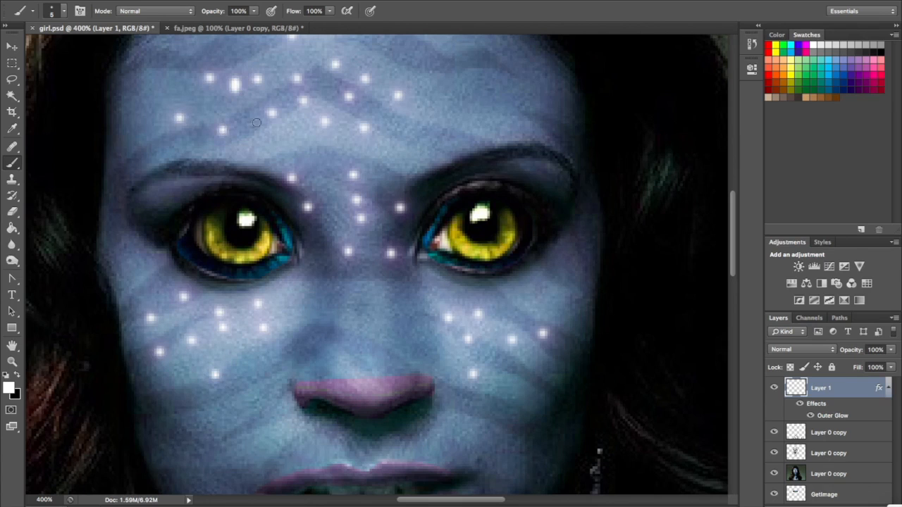
{"action": "scroll", "coordinate": [274, 123], "scroll_direction": "up", "scroll_amount": 2}
{"action": "left_click", "coordinate": [268, 94]}
{"action": "left_click", "coordinate": [368, 42]}
{"action": "left_click", "coordinate": [445, 93]}
Paint small white dots on the chin and undo the one placed below the jawline
{"action": "scroll", "coordinate": [444, 142], "scroll_direction": "down", "scroll_amount": 10}
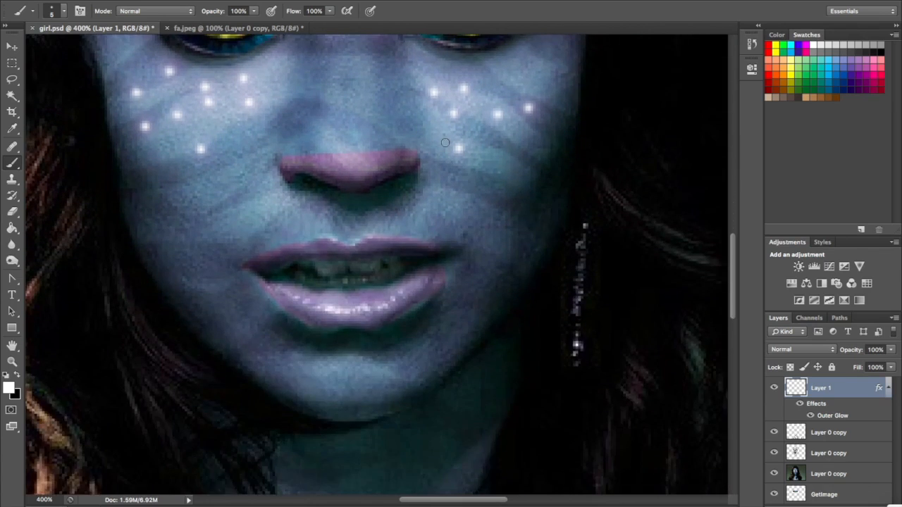
{"action": "left_click", "coordinate": [321, 371]}
{"action": "left_click", "coordinate": [433, 344]}
{"action": "left_click", "coordinate": [301, 420]}
{"action": "left_click", "coordinate": [350, 380]}
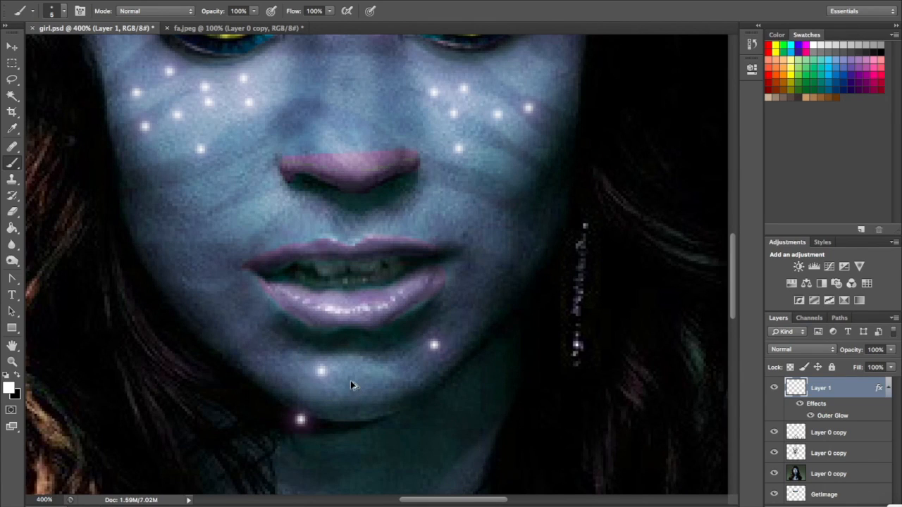
{"action": "key", "text": "ctrl+z"}
{"action": "left_click", "coordinate": [353, 375]}
{"action": "left_click", "coordinate": [363, 375]}
{"action": "left_click", "coordinate": [344, 400]}
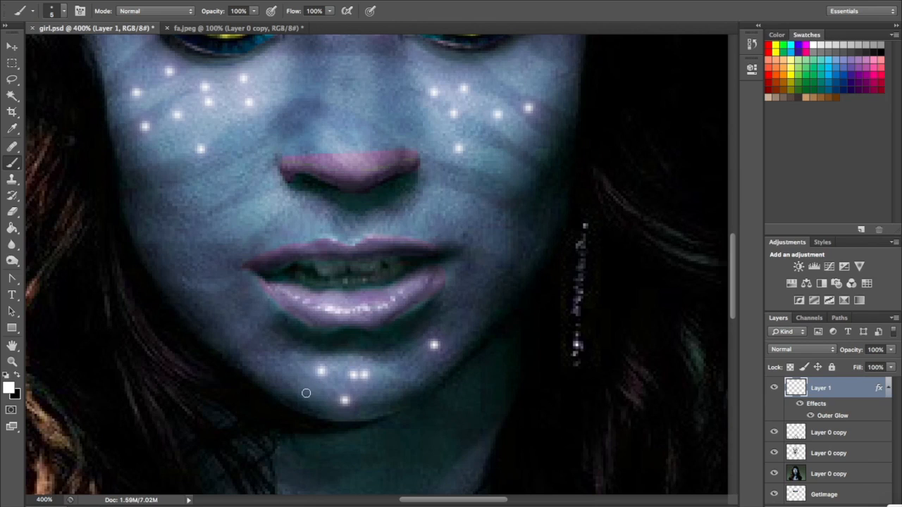
Set the brush size to 10 px and paint three larger white dots on the chin
{"action": "left_click", "coordinate": [65, 11]}
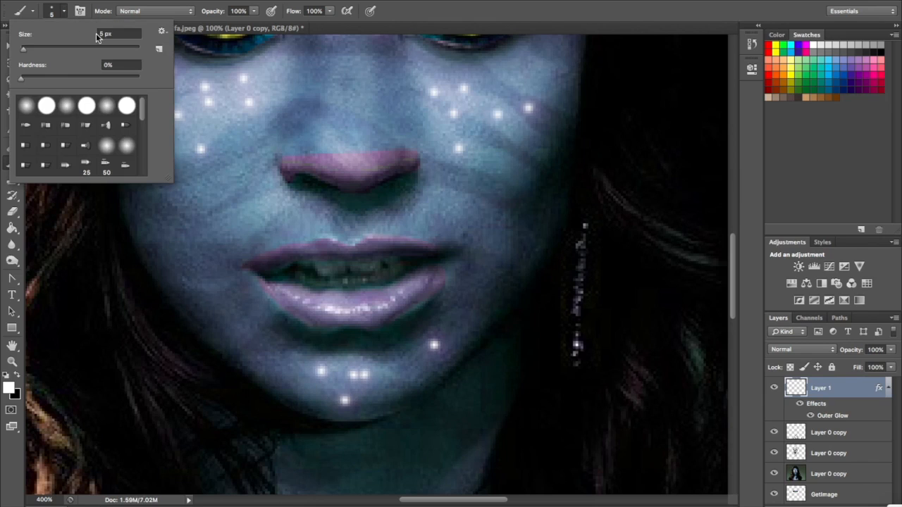
{"action": "left_click", "coordinate": [106, 33]}
{"action": "type", "text": "10"}
{"action": "key", "text": "Return"}
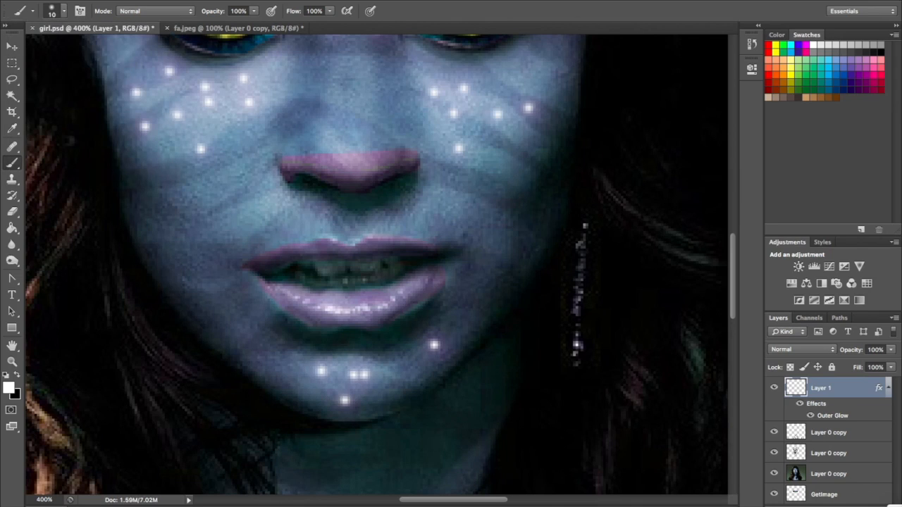
{"action": "left_click", "coordinate": [314, 382]}
{"action": "left_click", "coordinate": [380, 386]}
{"action": "left_click", "coordinate": [348, 359]}
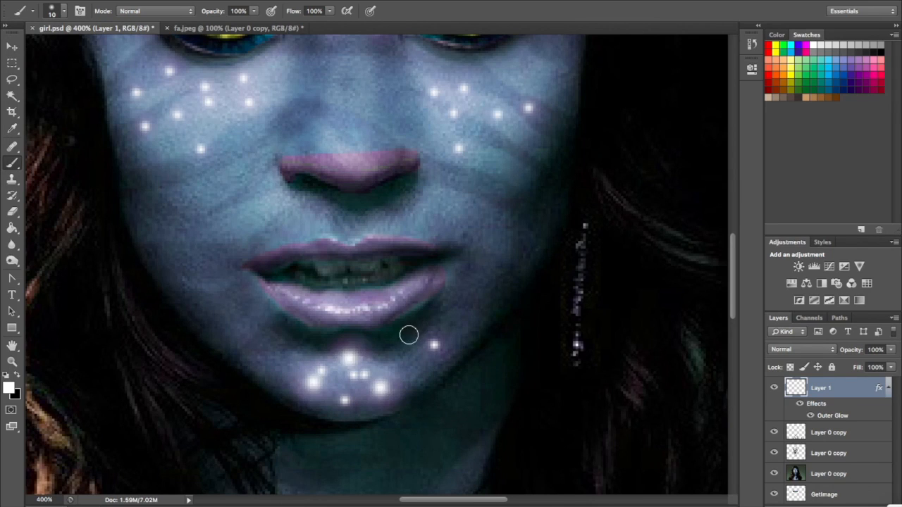
Paint larger 10 px white dots among the small ones on both cheeks
{"action": "scroll", "coordinate": [423, 295], "scroll_direction": "up", "scroll_amount": 5}
{"action": "left_click", "coordinate": [486, 259]}
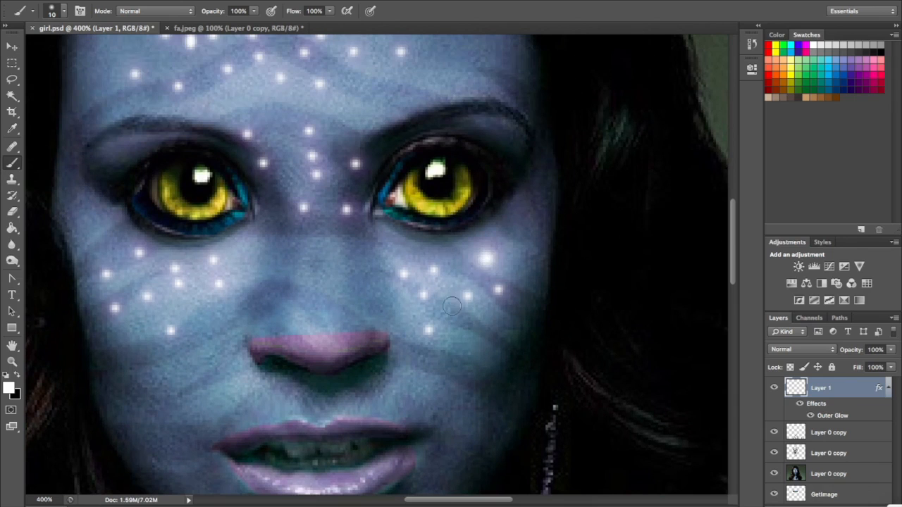
{"action": "left_click", "coordinate": [448, 330]}
{"action": "left_click", "coordinate": [428, 253]}
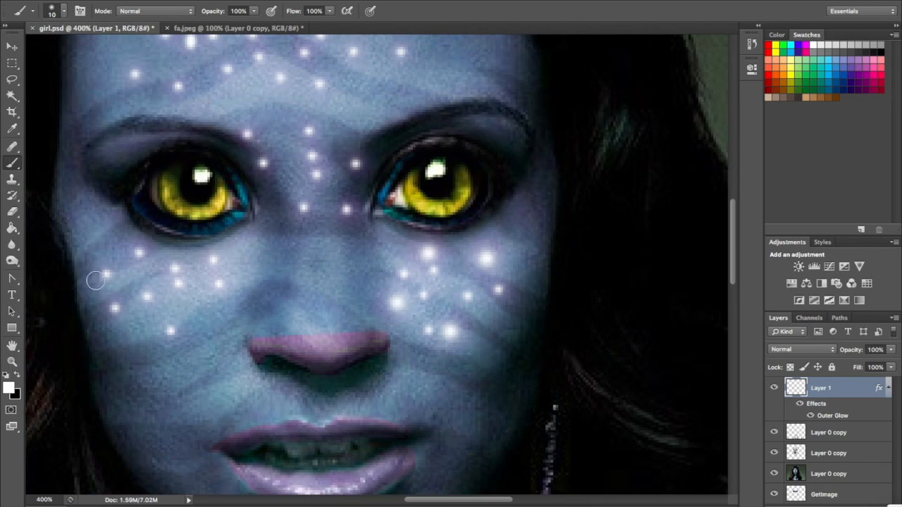
{"action": "left_click", "coordinate": [93, 250]}
{"action": "left_click", "coordinate": [143, 277]}
{"action": "left_click", "coordinate": [142, 317]}
{"action": "left_click", "coordinate": [177, 314]}
{"action": "left_click", "coordinate": [190, 282]}
Scatter larger 10 px white dots across the forehead and between the eyebrows
{"action": "scroll", "coordinate": [303, 218], "scroll_direction": "up", "scroll_amount": 5}
{"action": "left_click", "coordinate": [293, 190]}
{"action": "left_click", "coordinate": [296, 232]}
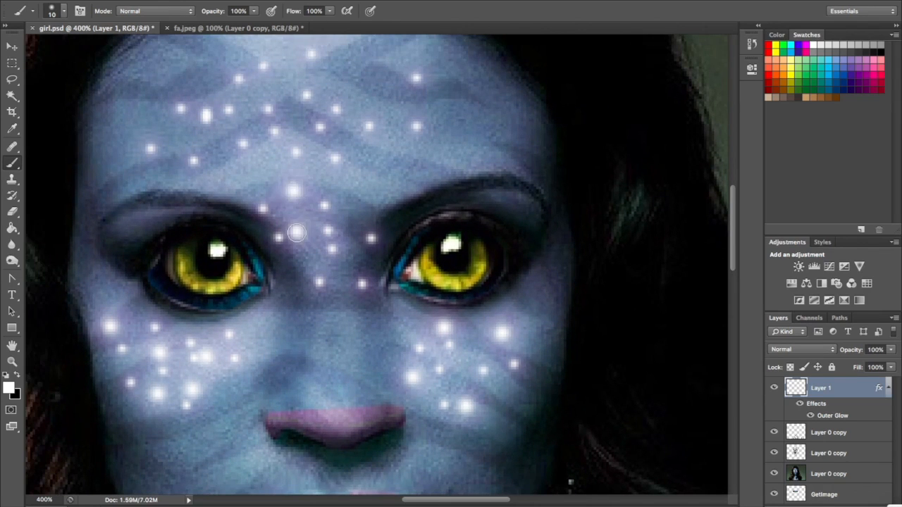
{"action": "left_click", "coordinate": [363, 173]}
{"action": "left_click", "coordinate": [289, 120]}
{"action": "left_click", "coordinate": [212, 152]}
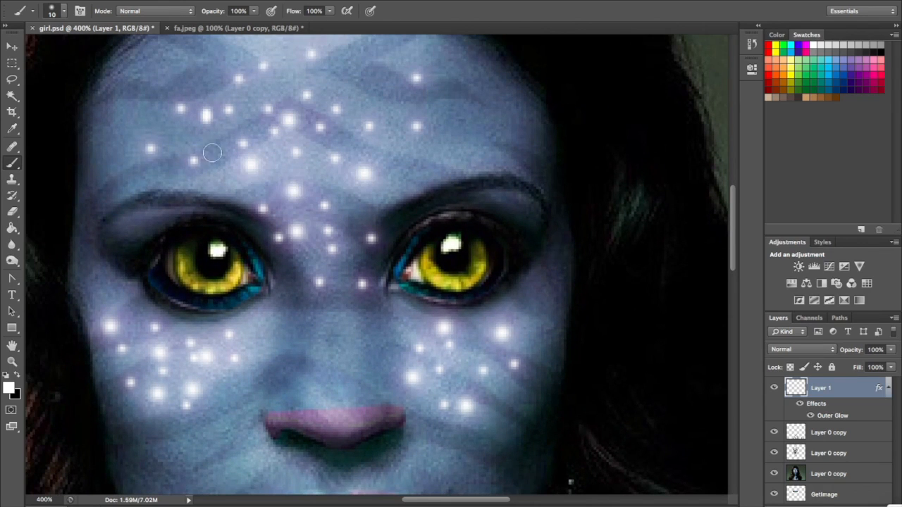
{"action": "left_click", "coordinate": [178, 126]}
{"action": "left_click", "coordinate": [203, 66]}
{"action": "left_click", "coordinate": [289, 92]}
{"action": "left_click", "coordinate": [258, 55]}
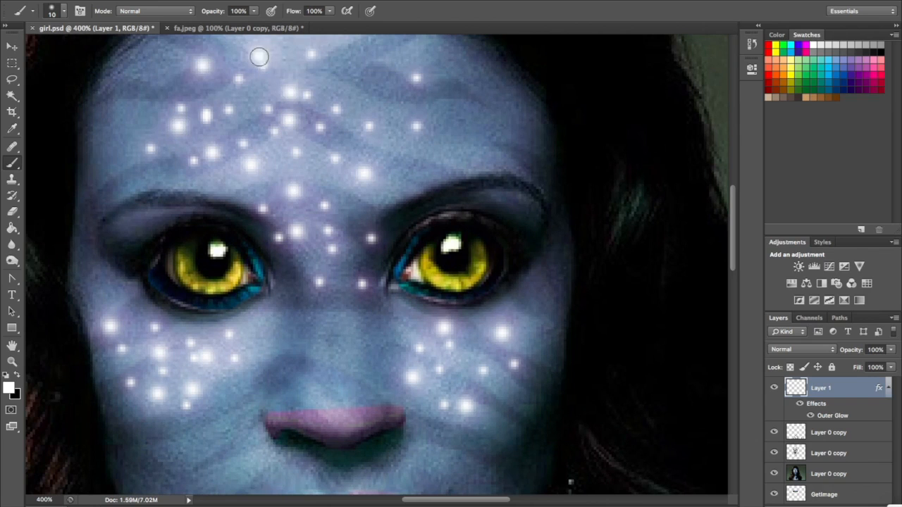
{"action": "left_click", "coordinate": [322, 65]}
{"action": "left_click", "coordinate": [361, 90]}
{"action": "left_click", "coordinate": [337, 153]}
{"action": "left_click", "coordinate": [364, 173]}
{"action": "left_click", "coordinate": [409, 179]}
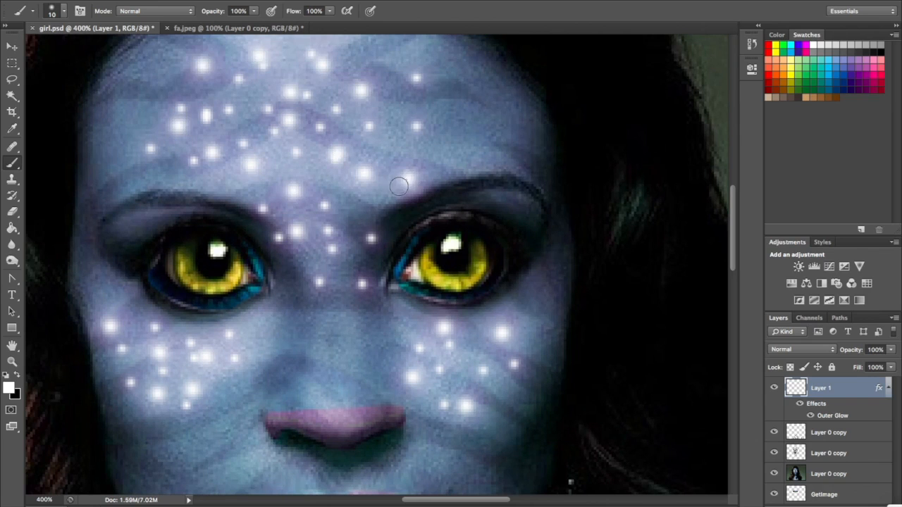
{"action": "left_click", "coordinate": [362, 211]}
{"action": "left_click", "coordinate": [449, 133]}
{"action": "left_click", "coordinate": [386, 108]}
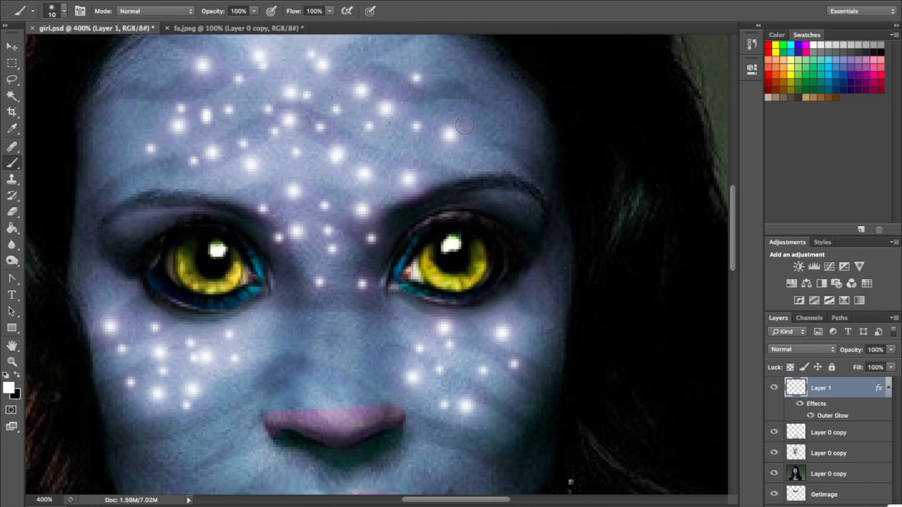
Paint one more 10 px white dot on the right side of the chin
{"action": "key", "text": "ctrl+minus"}
{"action": "key", "text": "ctrl+minus"}
{"action": "key", "text": "ctrl+minus"}
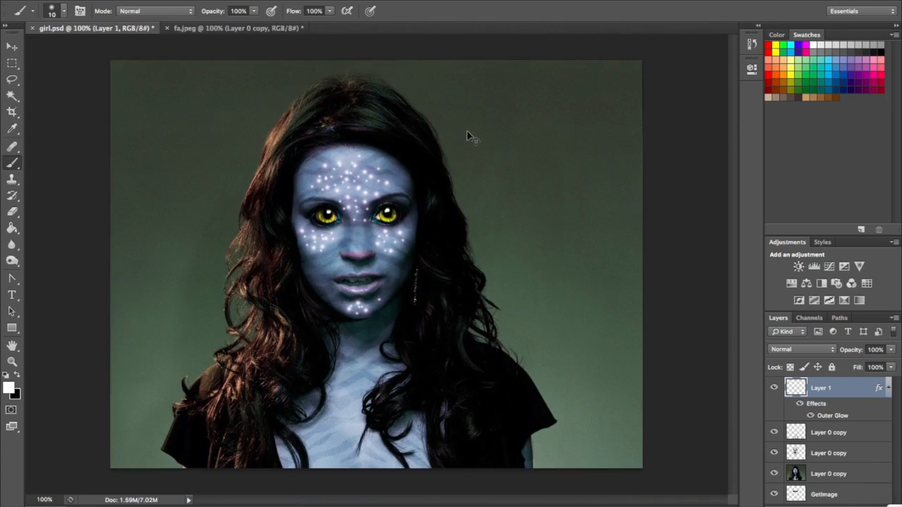
{"action": "key", "text": "ctrl+plus"}
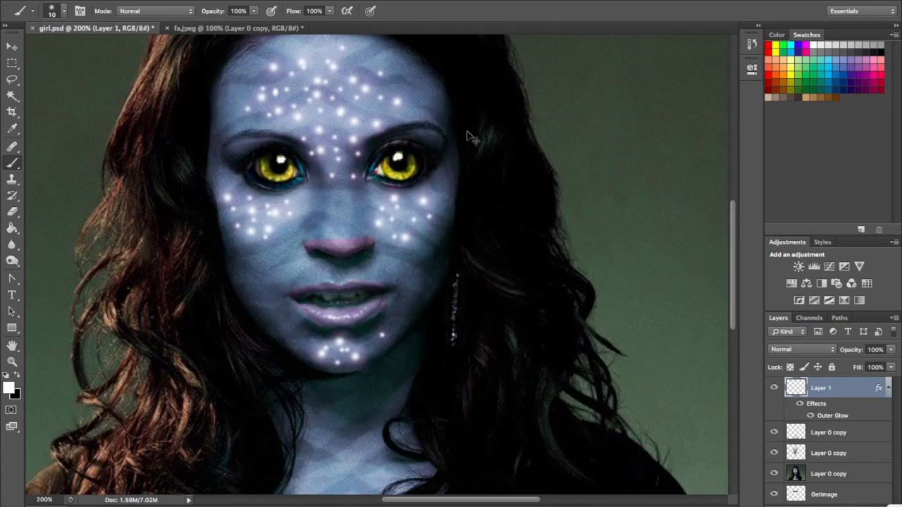
{"action": "left_click", "coordinate": [367, 345]}
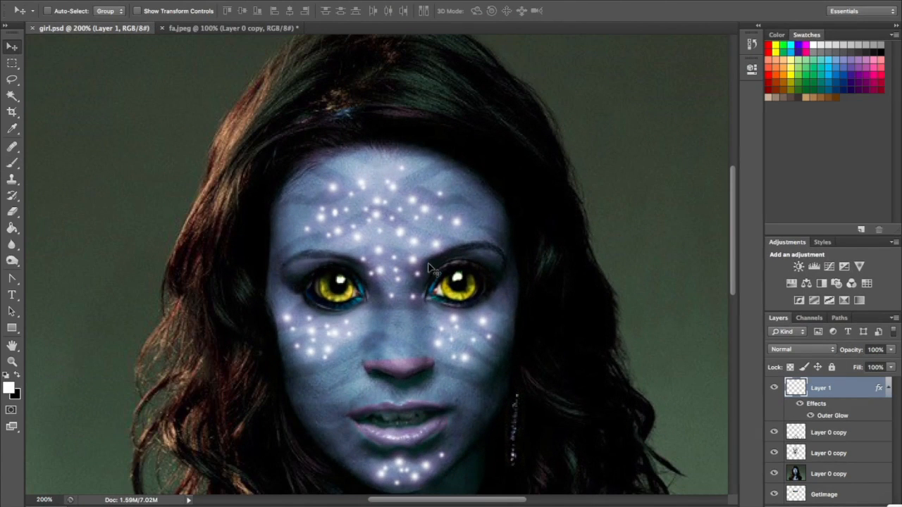
{"action": "key", "text": "ctrl+minus"}
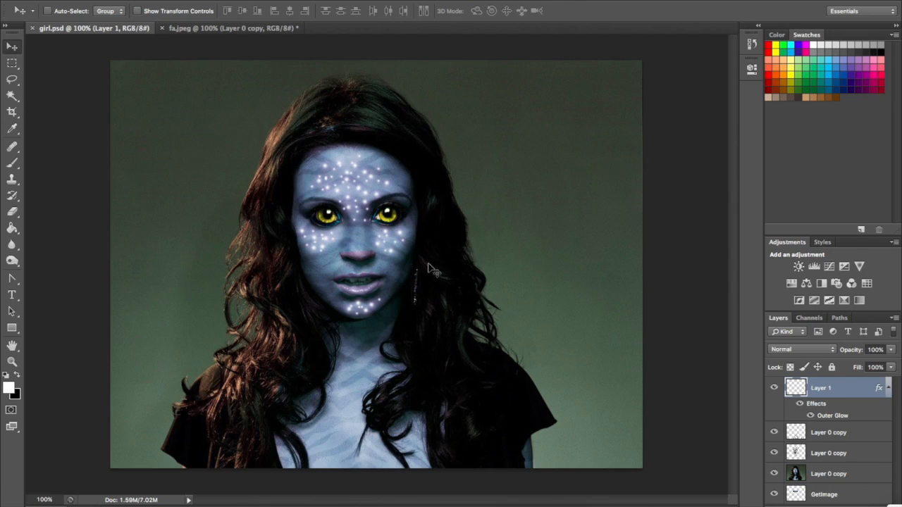
{"action": "key", "text": "ctrl+plus"}
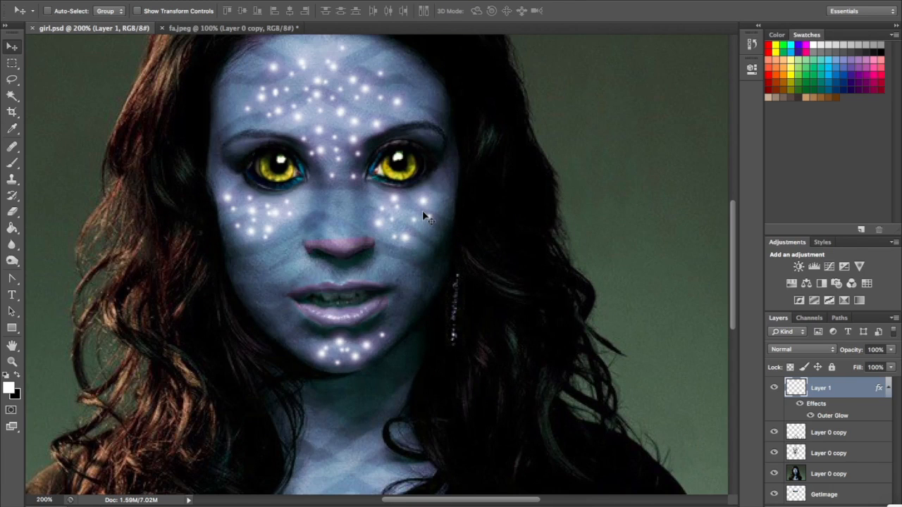
{"action": "scroll", "coordinate": [422, 210], "scroll_direction": "down", "scroll_amount": 1}
{"action": "key", "text": "a"}
{"action": "left_click_drag", "start_coordinate": [735, 299], "coordinate": [727, 243]}
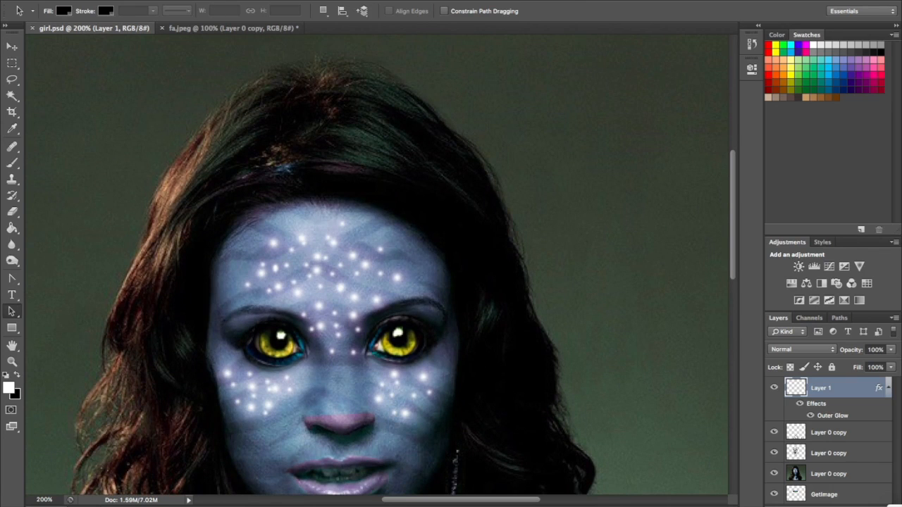
Place afaf.png from the Desktop, scaled to about 24% width and 31% height, over the upper right of the head
{"action": "left_click", "coordinate": [100, 0]}
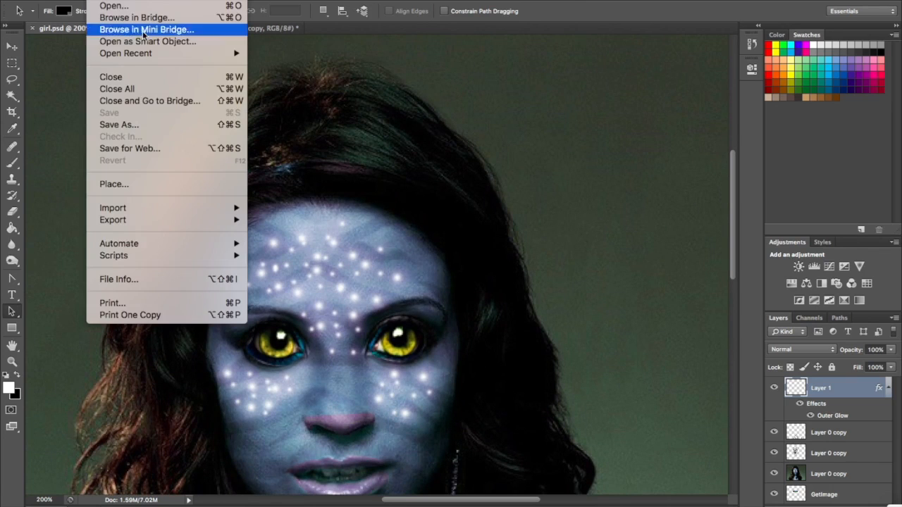
{"action": "left_click", "coordinate": [122, 184]}
{"action": "left_click", "coordinate": [458, 112]}
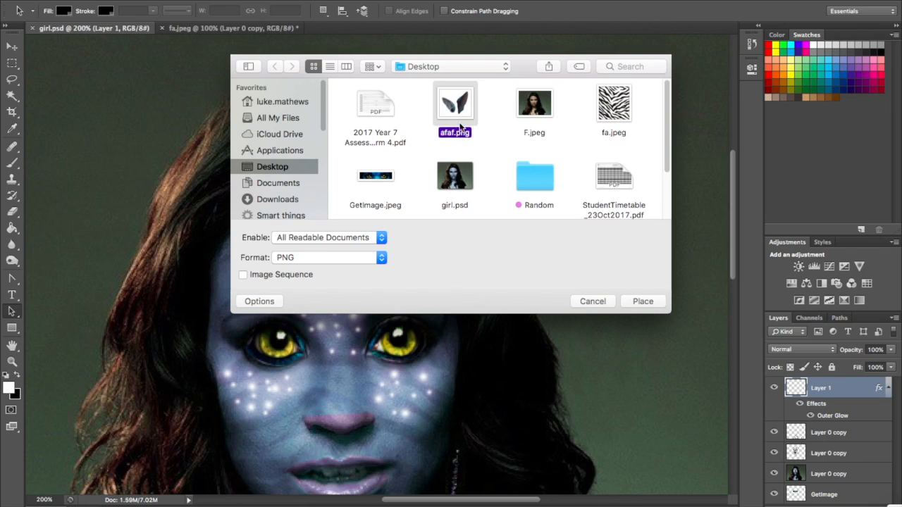
{"action": "left_click", "coordinate": [633, 301]}
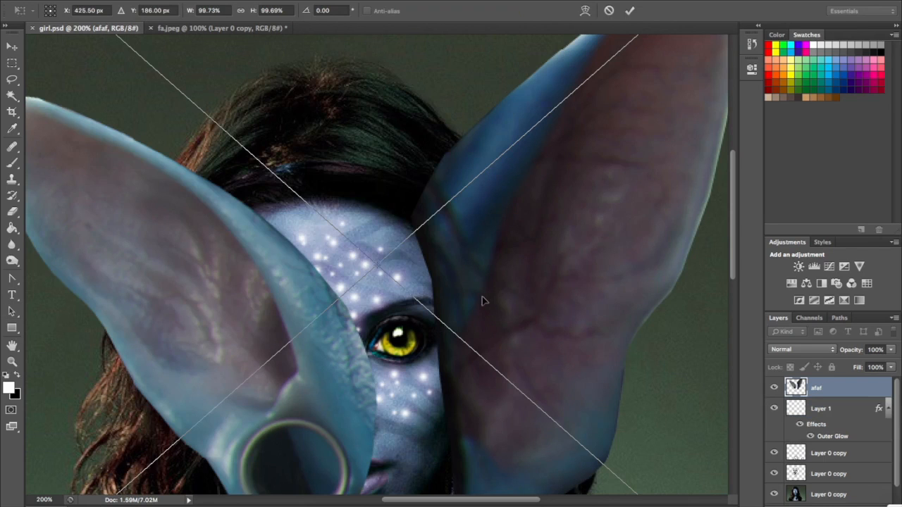
{"action": "key", "text": "super+minus"}
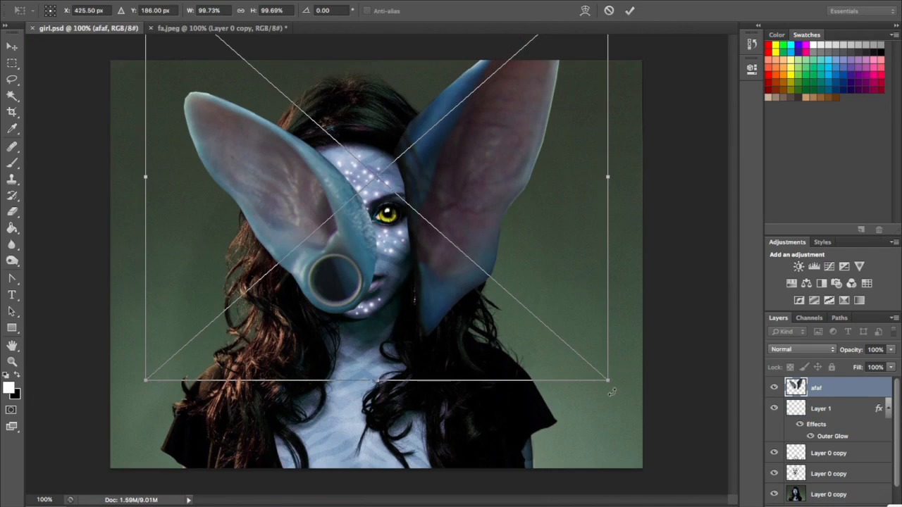
{"action": "left_click_drag", "start_coordinate": [608, 385], "coordinate": [423, 183]}
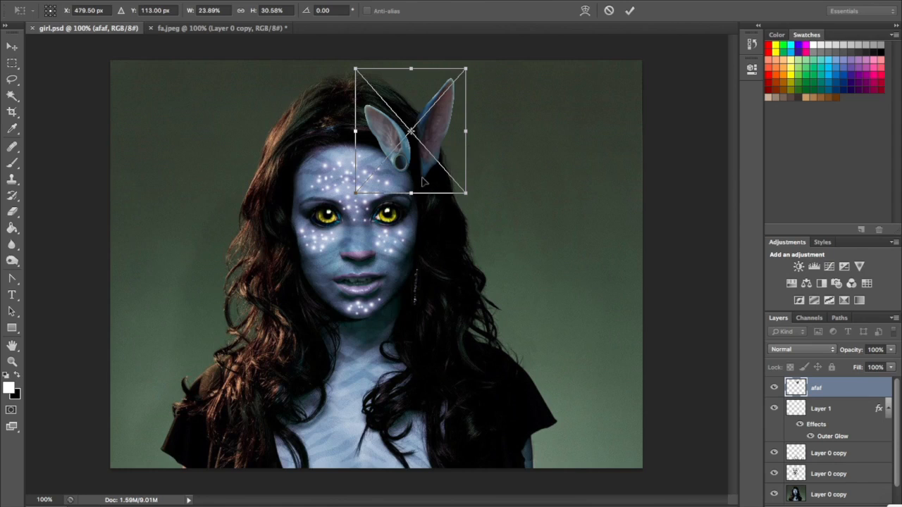
{"action": "left_click", "coordinate": [629, 10]}
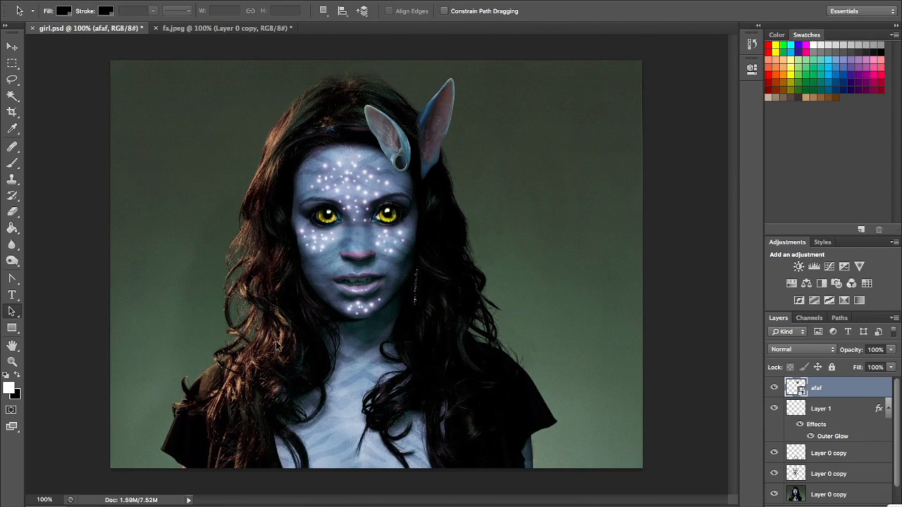
Rasterize the afaf layer and erase its left ear with a 19 px Eraser, keeping only the right ear
{"action": "left_click", "coordinate": [12, 212]}
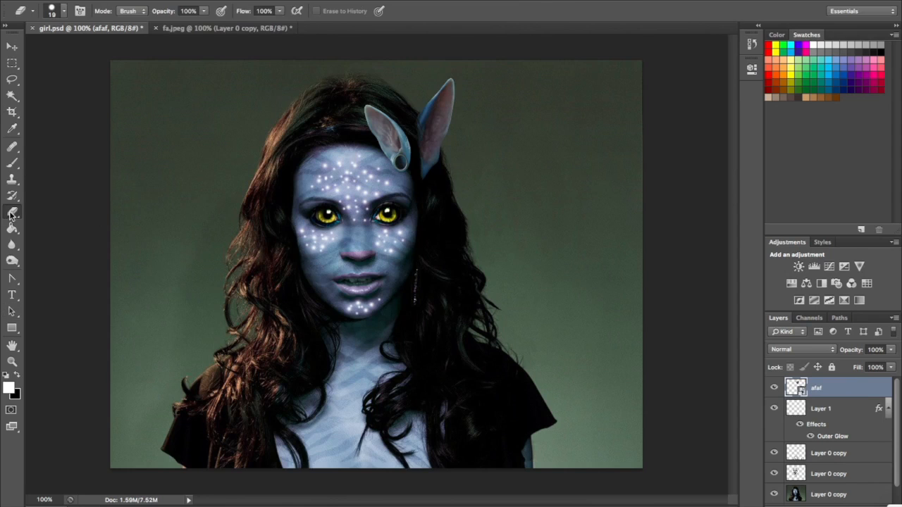
{"action": "left_click", "coordinate": [367, 112]}
{"action": "left_click", "coordinate": [542, 174]}
{"action": "mouse_move", "coordinate": [365, 112]}
{"action": "left_mouse_down"}
{"action": "mouse_move", "coordinate": [374, 112]}
{"action": "mouse_move", "coordinate": [373, 145]}
{"action": "mouse_move", "coordinate": [401, 167]}
{"action": "mouse_move", "coordinate": [406, 138]}
{"action": "mouse_move", "coordinate": [388, 119]}
{"action": "mouse_move", "coordinate": [384, 145]}
{"action": "mouse_move", "coordinate": [373, 126]}
{"action": "mouse_move", "coordinate": [393, 170]}
{"action": "left_mouse_up"}
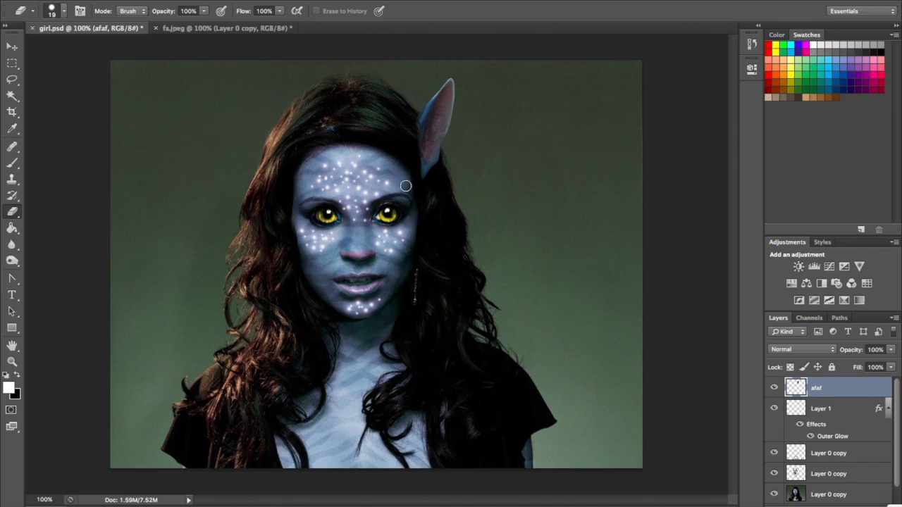
Duplicate the afaf ear layer and move the copy to the left side of the head
{"action": "key", "text": "v"}
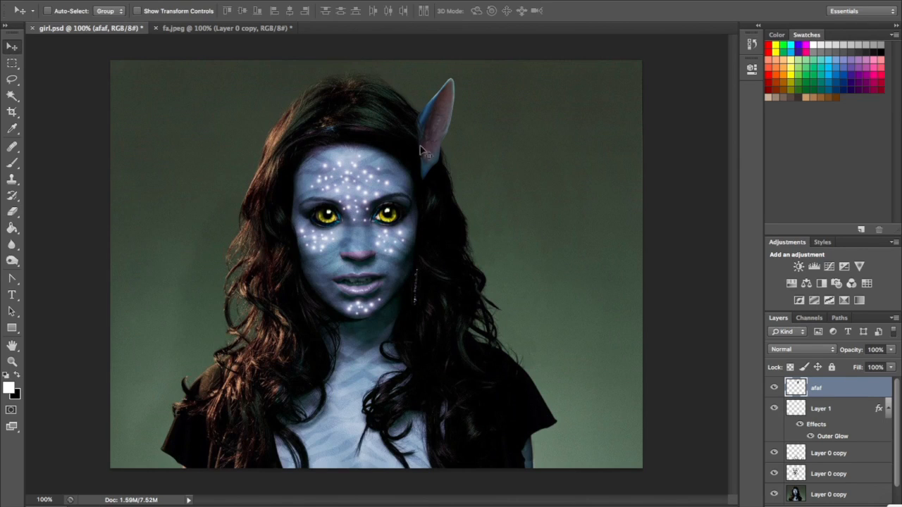
{"action": "right_click", "coordinate": [849, 392]}
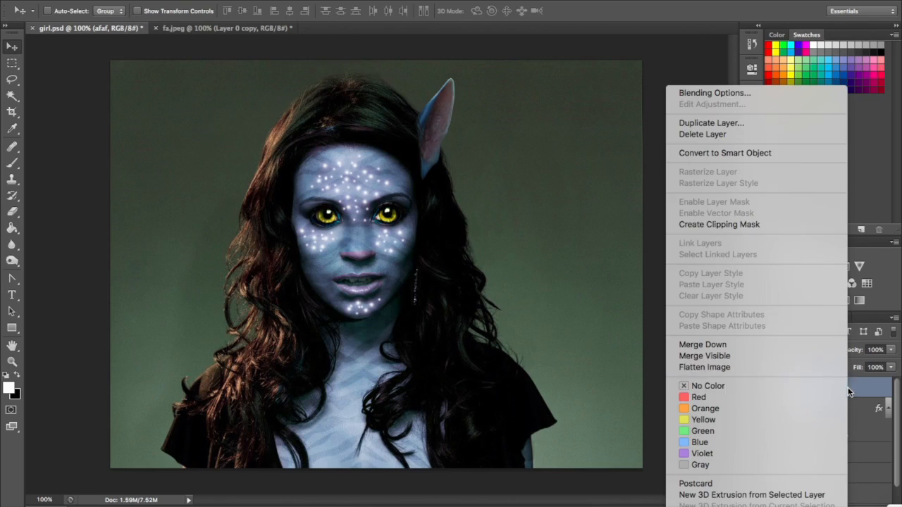
{"action": "left_click", "coordinate": [694, 124]}
{"action": "left_click", "coordinate": [590, 195]}
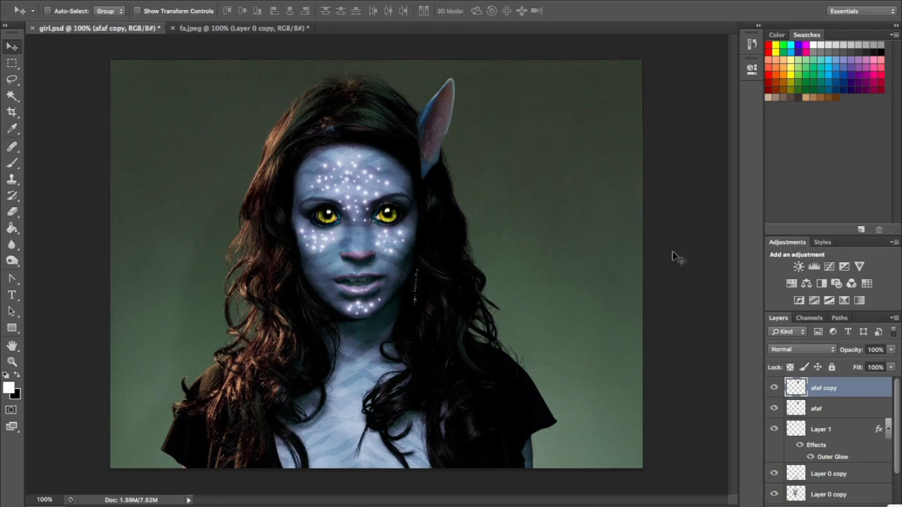
{"action": "left_click_drag", "start_coordinate": [420, 137], "coordinate": [280, 140]}
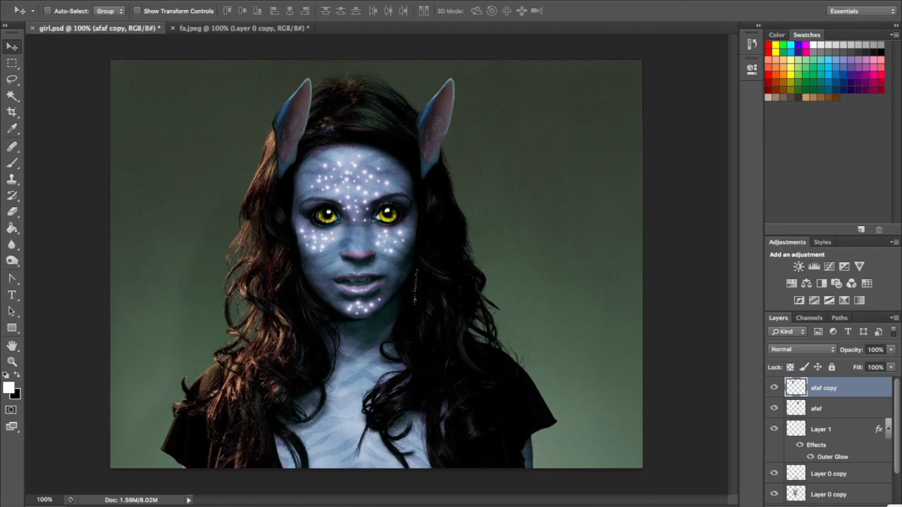
Flip the copied ear horizontally and shift it outward against the left edge of the hair
{"action": "left_click", "coordinate": [124, 0]}
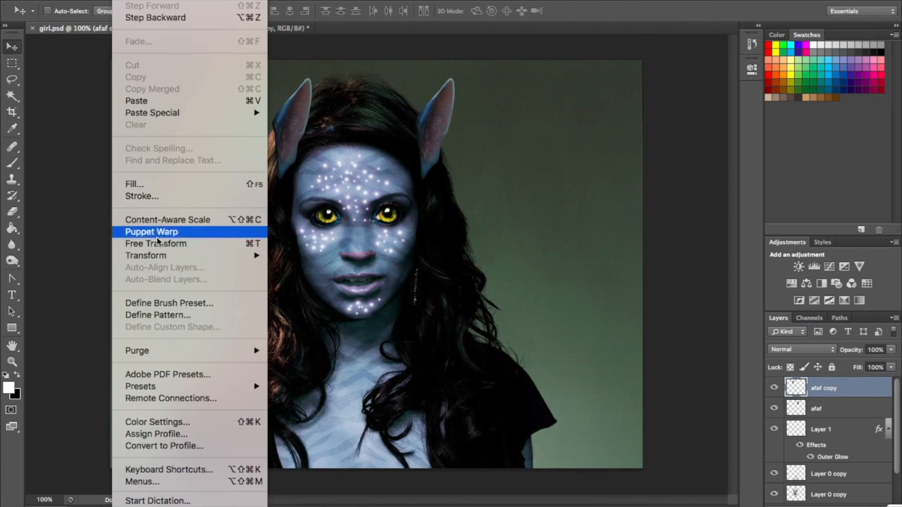
{"action": "mouse_move", "coordinate": [156, 258]}
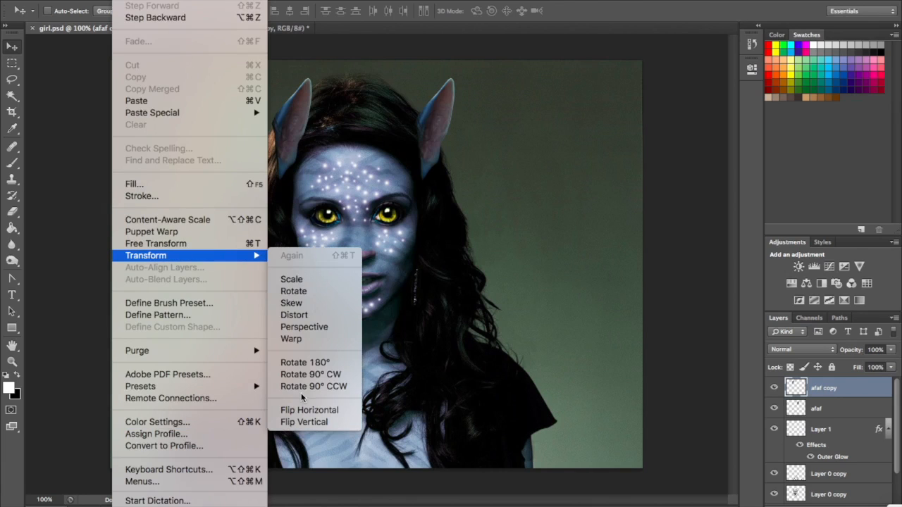
{"action": "left_click", "coordinate": [289, 410]}
{"action": "left_click_drag", "start_coordinate": [294, 143], "coordinate": [270, 144]}
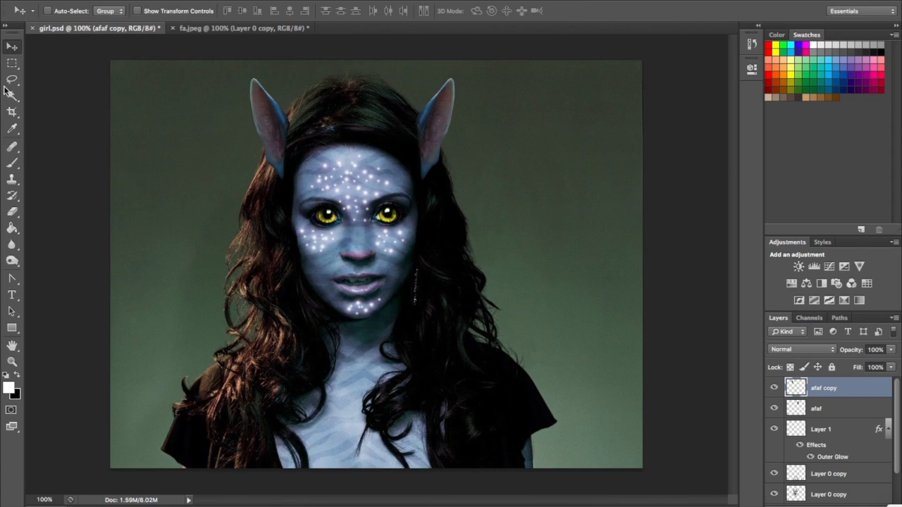
Erase the base of the right ear on the afaf layer along the hairline and nudge the ear slightly down
{"action": "left_click", "coordinate": [12, 212]}
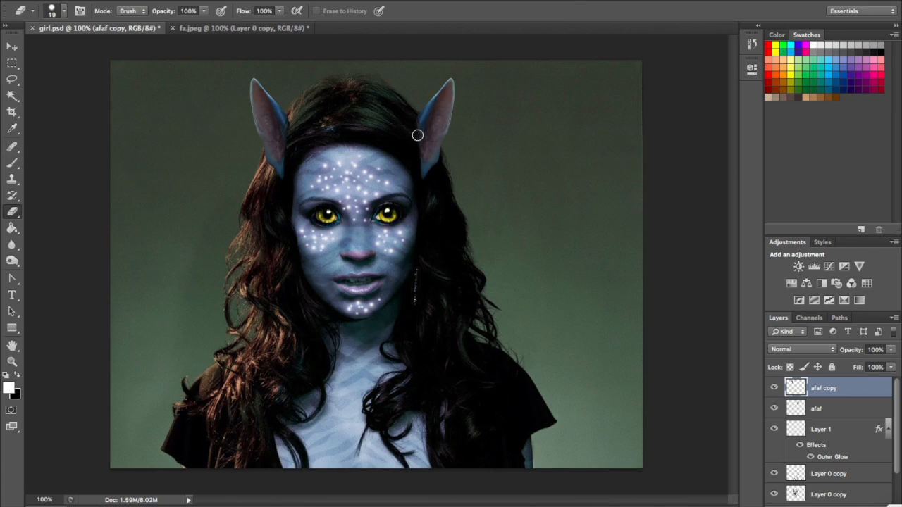
{"action": "left_click", "coordinate": [811, 407]}
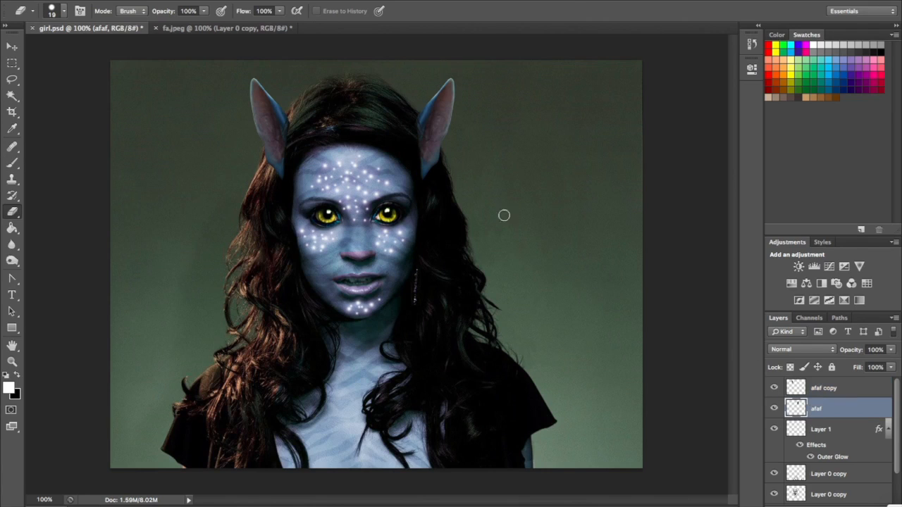
{"action": "left_click_drag", "start_coordinate": [410, 122], "coordinate": [427, 172]}
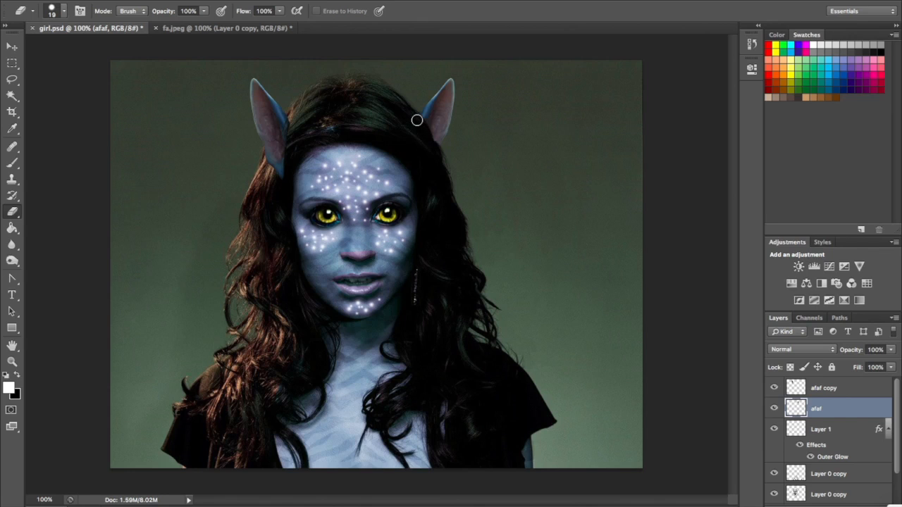
{"action": "left_click", "coordinate": [5, 47]}
{"action": "mouse_move", "coordinate": [438, 113]}
{"action": "left_mouse_down"}
{"action": "mouse_move", "coordinate": [435, 125]}
{"action": "mouse_move", "coordinate": [442, 124]}
{"action": "left_mouse_up"}
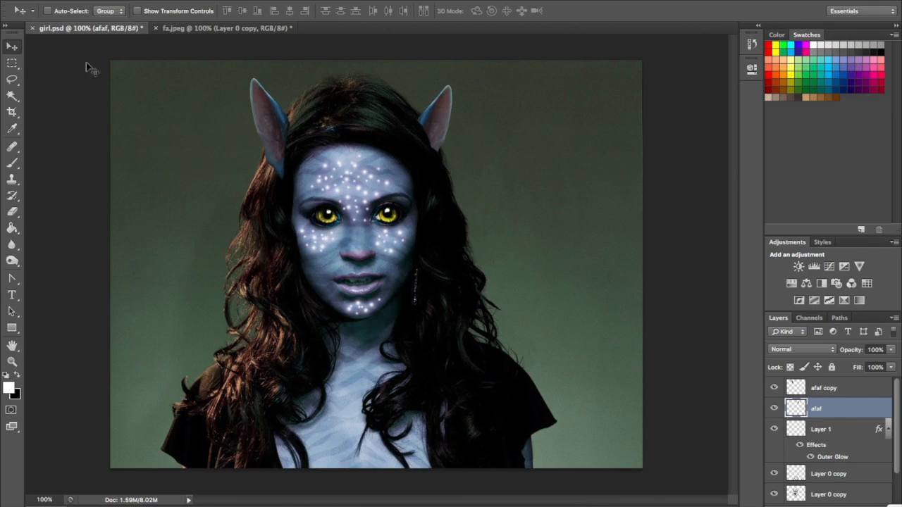
{"action": "left_click", "coordinate": [12, 212]}
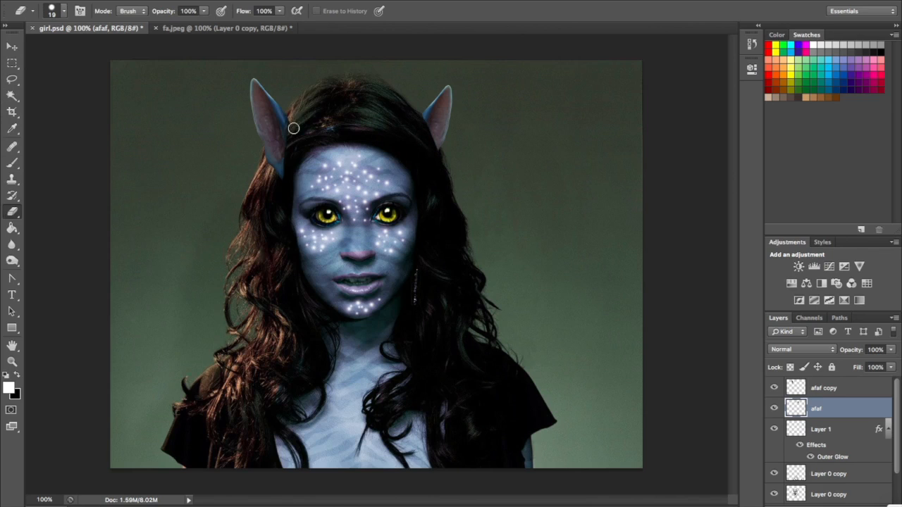
Move the left ear on the afaf copy layer slightly down and outward, and erase its base where it overlaps the hair
{"action": "left_click", "coordinate": [12, 47]}
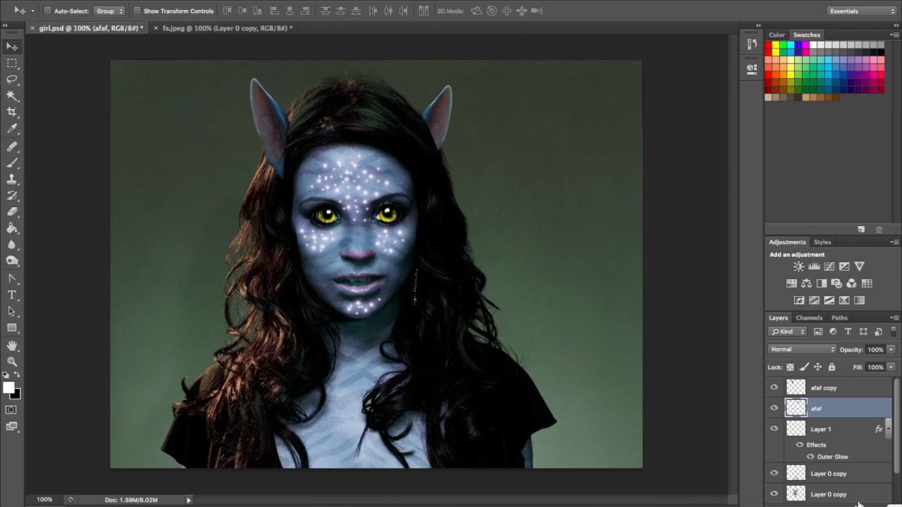
{"action": "left_click", "coordinate": [816, 389]}
{"action": "left_click_drag", "start_coordinate": [275, 156], "coordinate": [271, 171]}
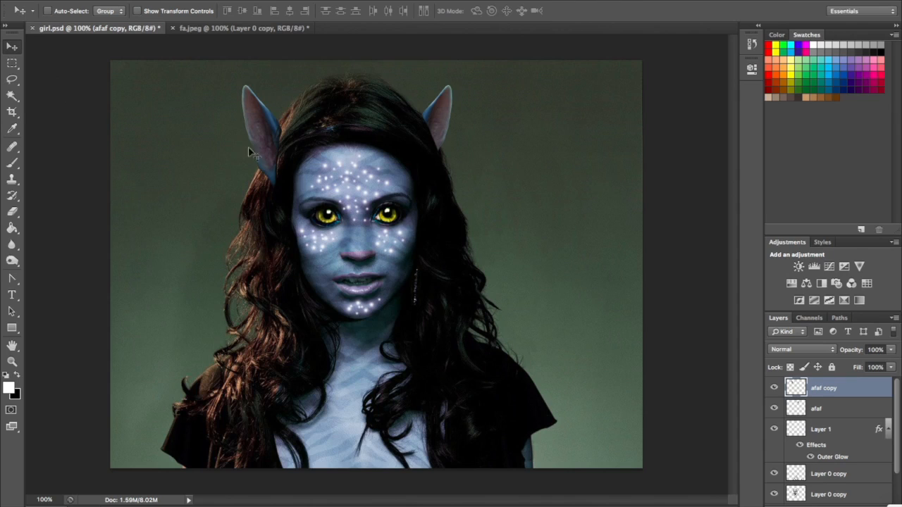
{"action": "left_click", "coordinate": [12, 212]}
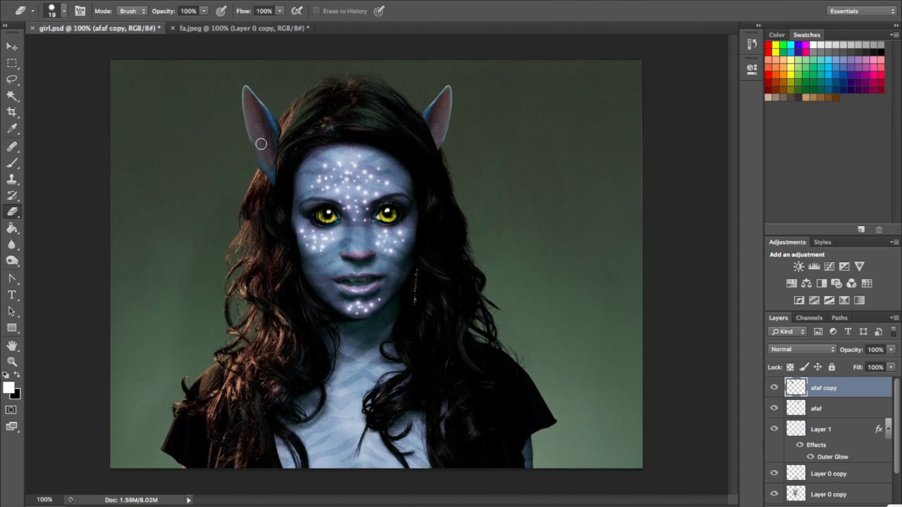
{"action": "mouse_move", "coordinate": [286, 140]}
{"action": "left_mouse_down"}
{"action": "mouse_move", "coordinate": [274, 146]}
{"action": "mouse_move", "coordinate": [258, 191]}
{"action": "mouse_move", "coordinate": [277, 159]}
{"action": "mouse_move", "coordinate": [268, 182]}
{"action": "left_mouse_up"}
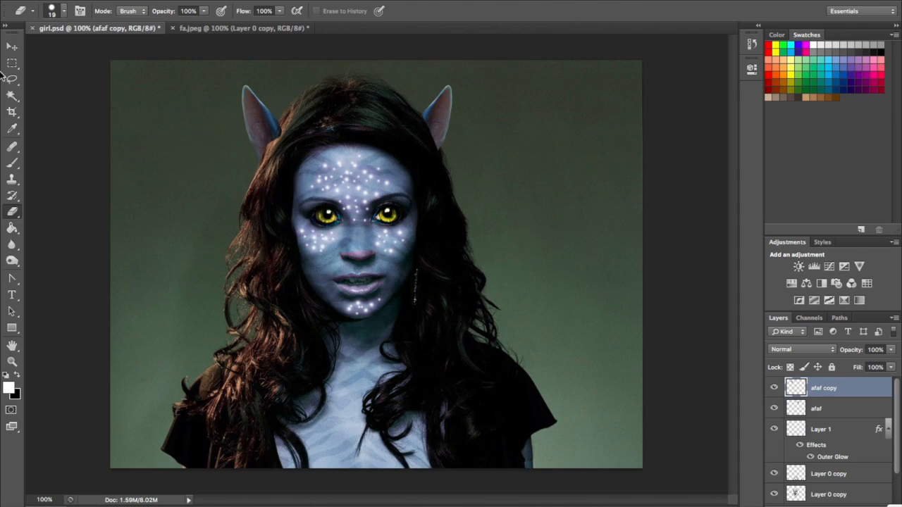
Shift the trimmed left ear inward against the hair and erase the remaining overlap at its base
{"action": "left_click", "coordinate": [12, 46]}
{"action": "left_click_drag", "start_coordinate": [248, 121], "coordinate": [267, 125]}
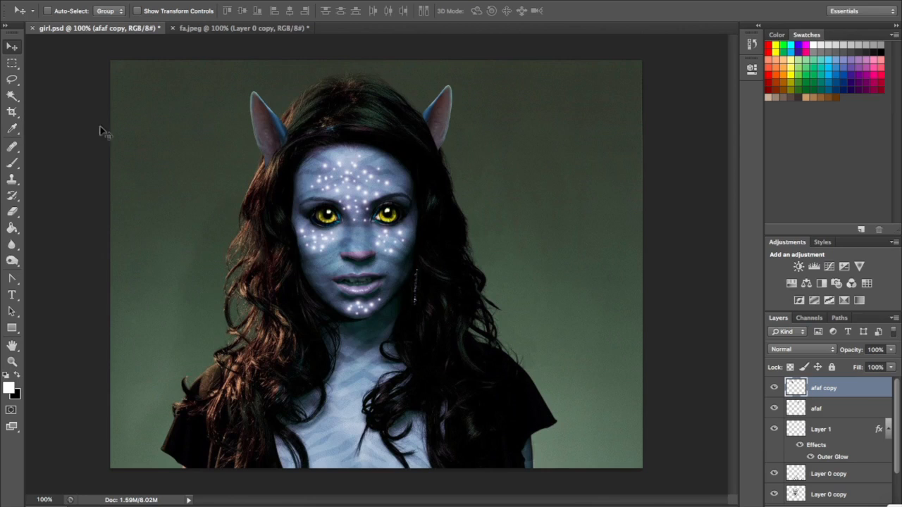
{"action": "left_click", "coordinate": [12, 212]}
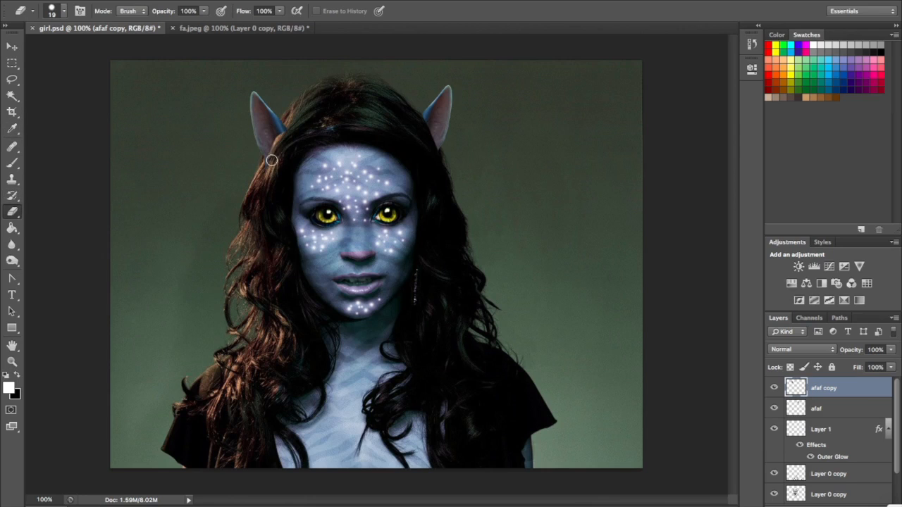
{"action": "left_click_drag", "start_coordinate": [270, 156], "coordinate": [285, 130]}
{"action": "key", "text": "super+z"}
{"action": "key", "text": "v"}
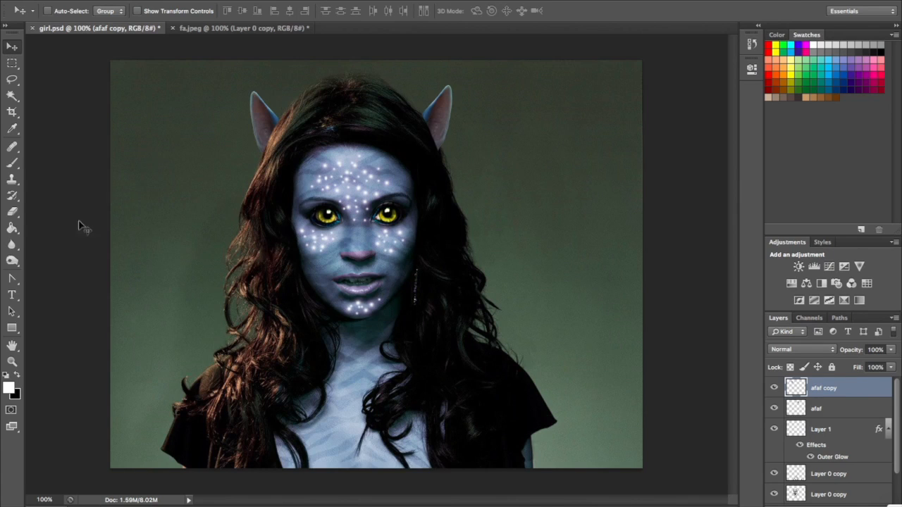
Lighten the left ear's midtones using the Dodge tool with a 150 px brush at 50% exposure
{"action": "left_click", "coordinate": [12, 261]}
{"action": "right_click", "coordinate": [22, 268]}
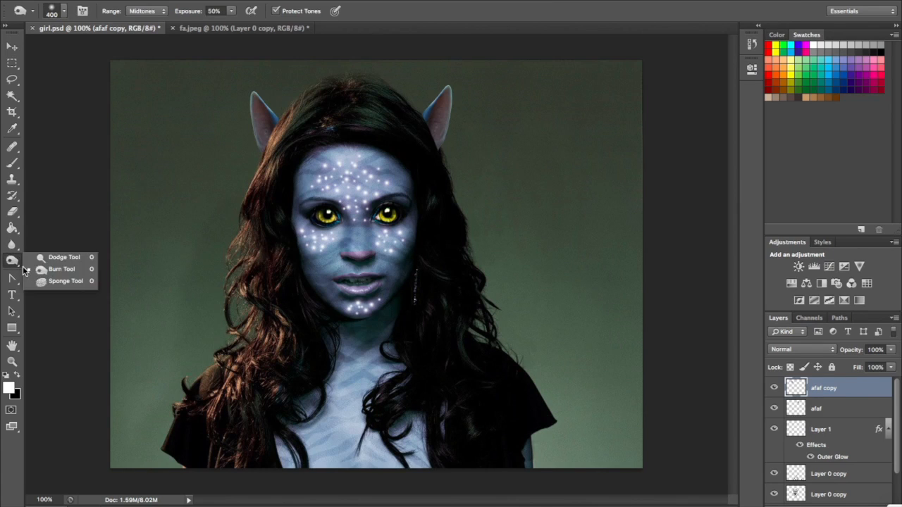
{"action": "left_click", "coordinate": [59, 259]}
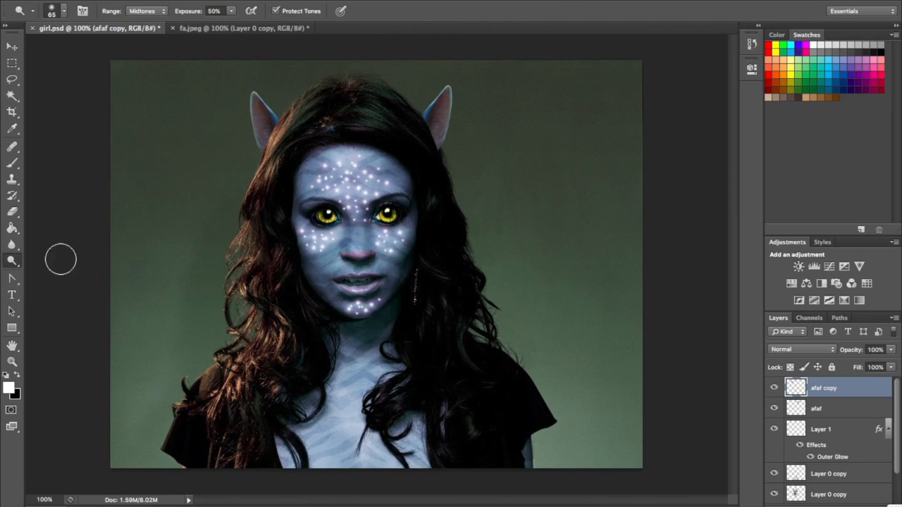
{"action": "left_click", "coordinate": [63, 9]}
{"action": "left_click", "coordinate": [112, 35]}
{"action": "type", "text": "150"}
{"action": "key", "text": "Return"}
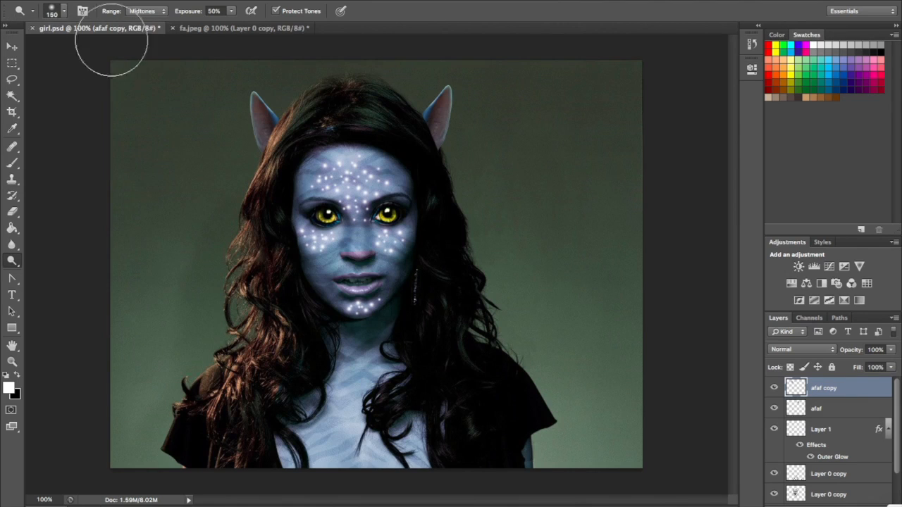
{"action": "left_click", "coordinate": [258, 120]}
{"action": "left_click_drag", "start_coordinate": [258, 120], "coordinate": [280, 124]}
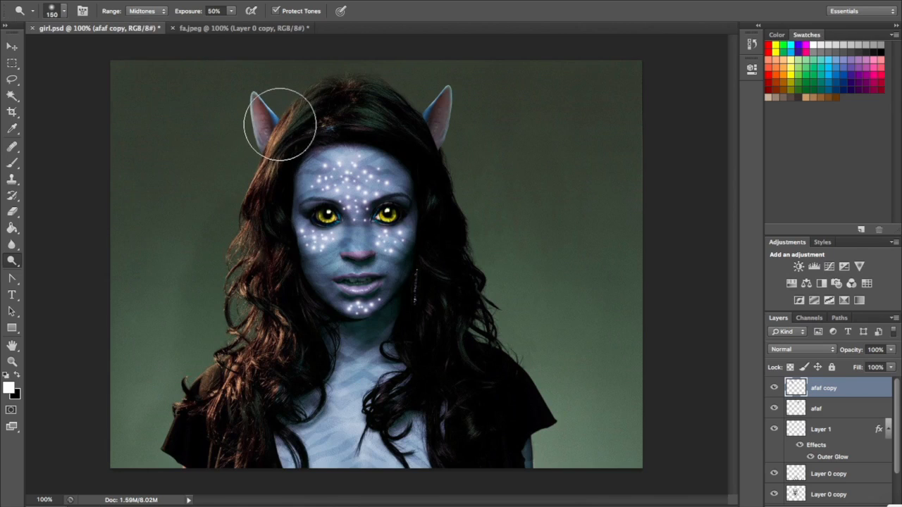
{"action": "key", "text": "super+z"}
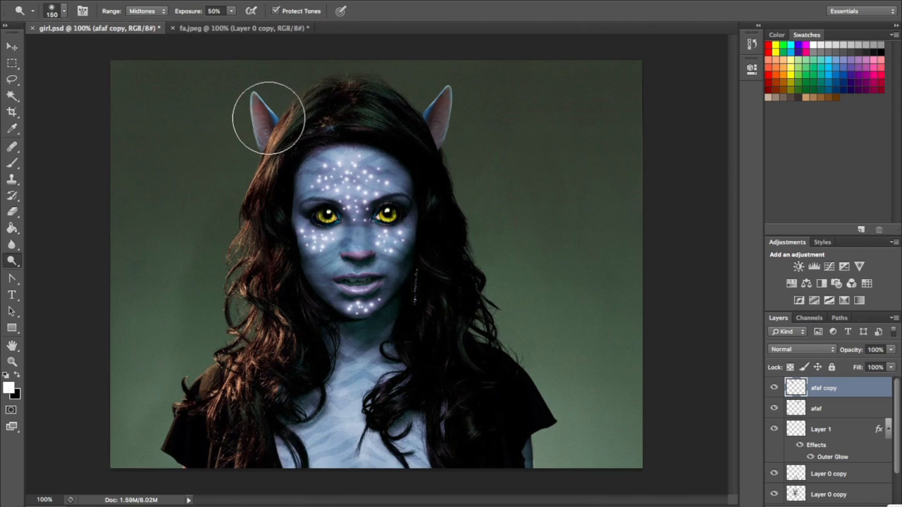
{"action": "left_click_drag", "start_coordinate": [263, 117], "coordinate": [265, 117]}
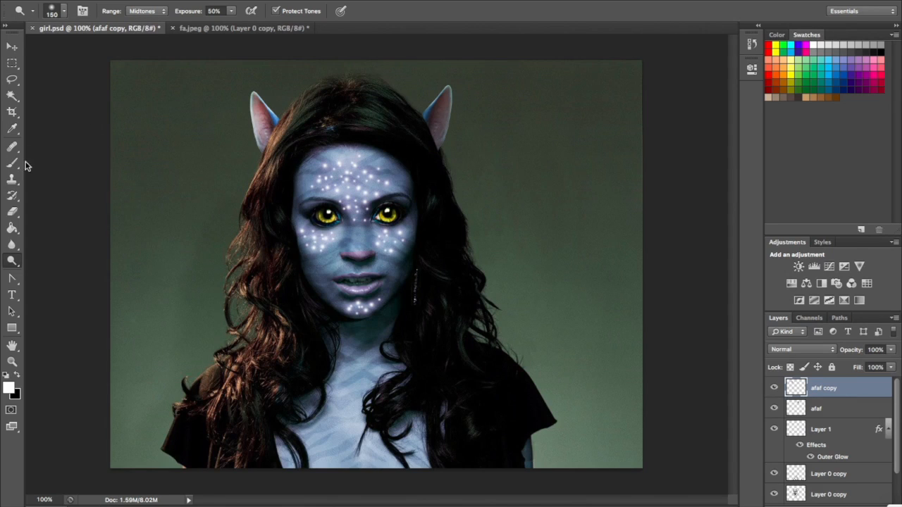
Darken the midtones of both ears on the afaf copy and afaf layers using the Burn tool with a 155 px brush at 100% exposure
{"action": "left_click_drag", "start_coordinate": [21, 268], "coordinate": [44, 271]}
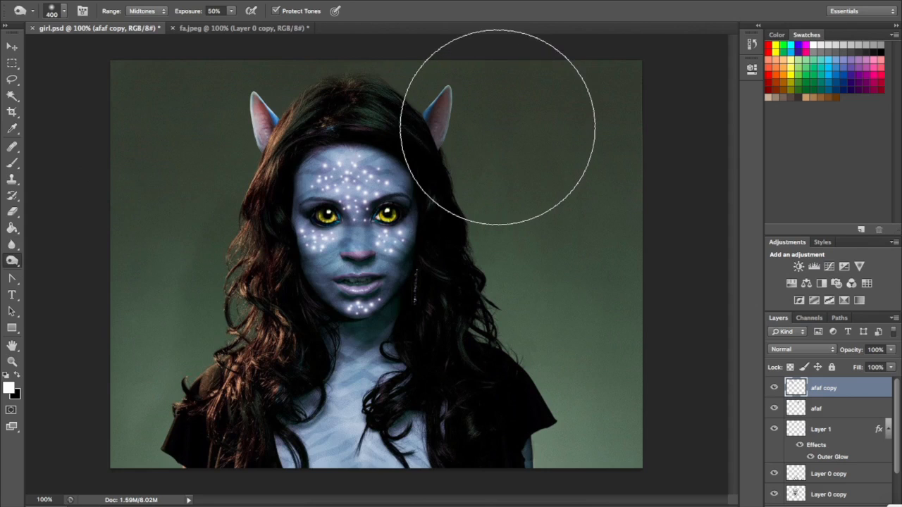
{"action": "left_click", "coordinate": [65, 10]}
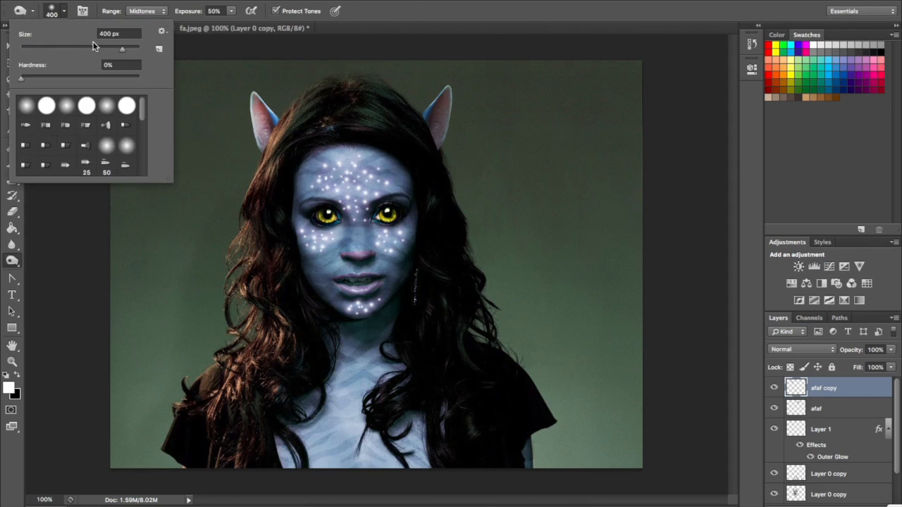
{"action": "left_click_drag", "start_coordinate": [93, 46], "coordinate": [96, 48]}
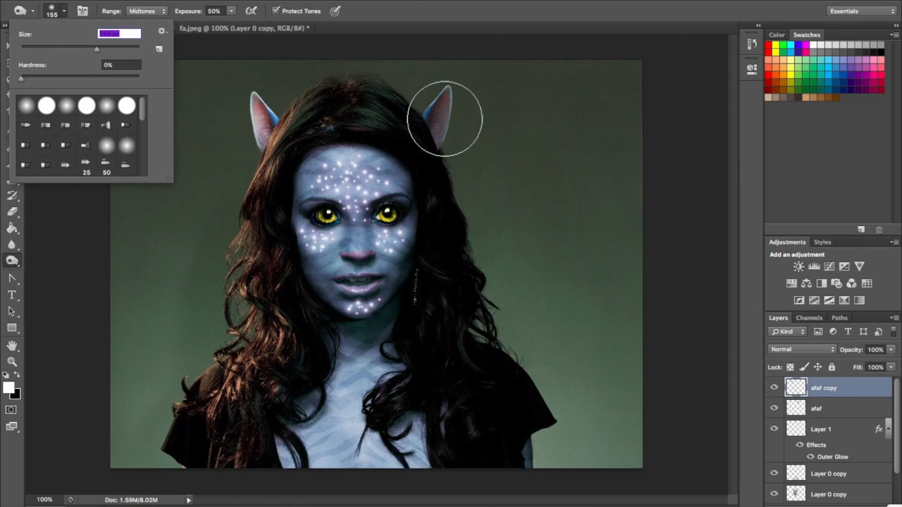
{"action": "left_click", "coordinate": [558, 103]}
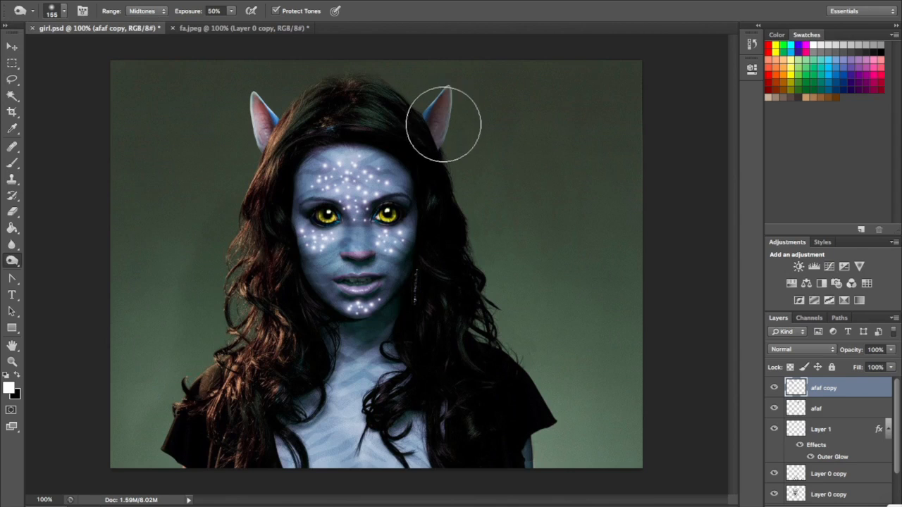
{"action": "left_click", "coordinate": [232, 13]}
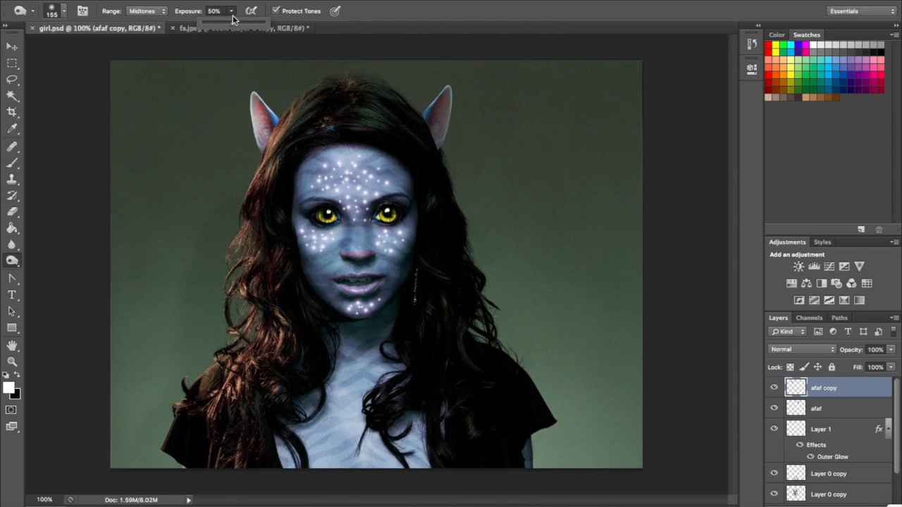
{"action": "left_click_drag", "start_coordinate": [239, 29], "coordinate": [266, 24]}
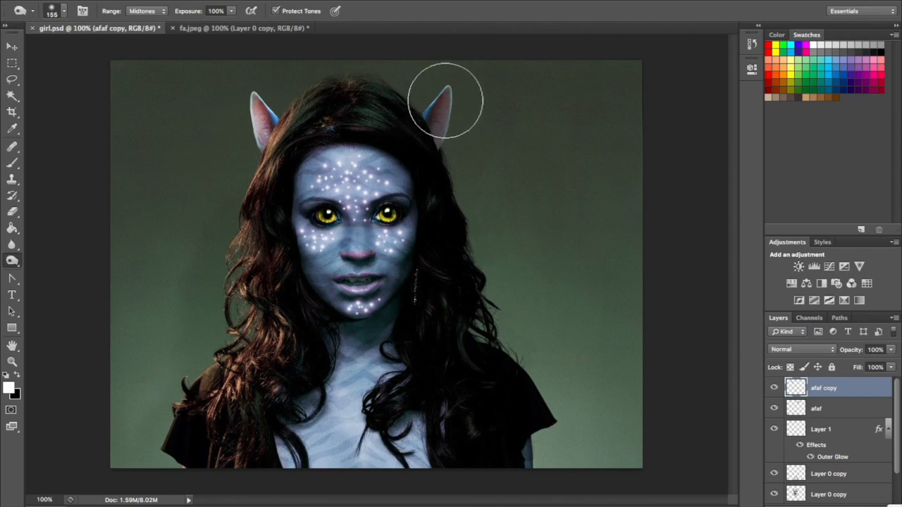
{"action": "left_click", "coordinate": [827, 413]}
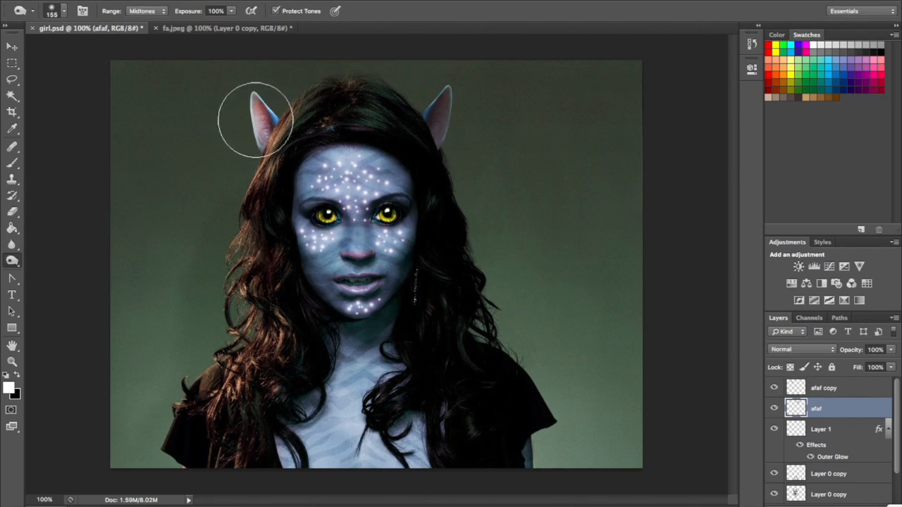
{"action": "left_click", "coordinate": [442, 117]}
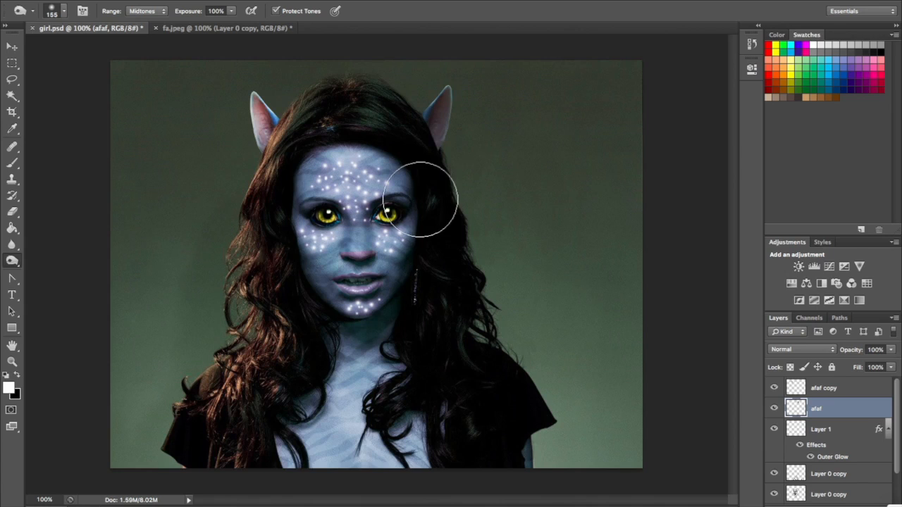
Add a text box across the chest at the bottom of the portrait reading "Avatar"
{"action": "left_click", "coordinate": [12, 46]}
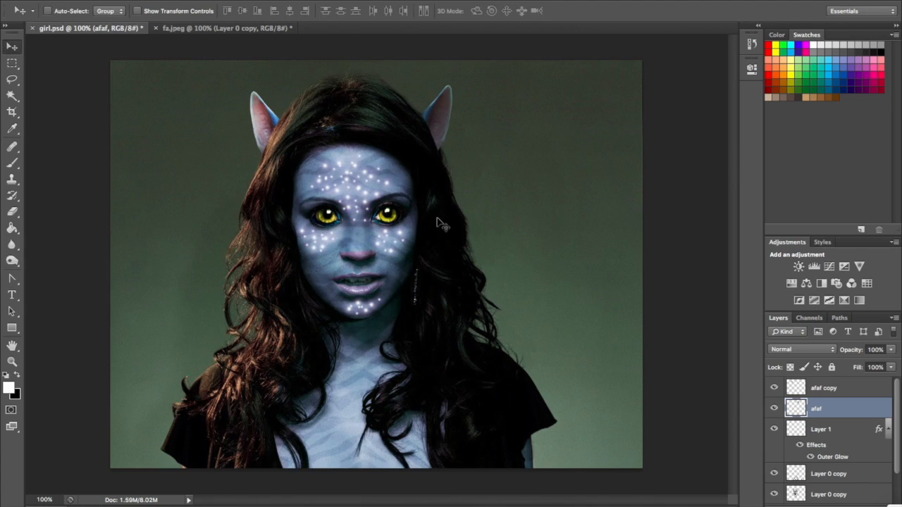
{"action": "key", "text": "ctrl+minus"}
{"action": "key", "text": "ctrl+plus"}
{"action": "left_click", "coordinate": [12, 297]}
{"action": "left_click_drag", "start_coordinate": [274, 371], "coordinate": [471, 456]}
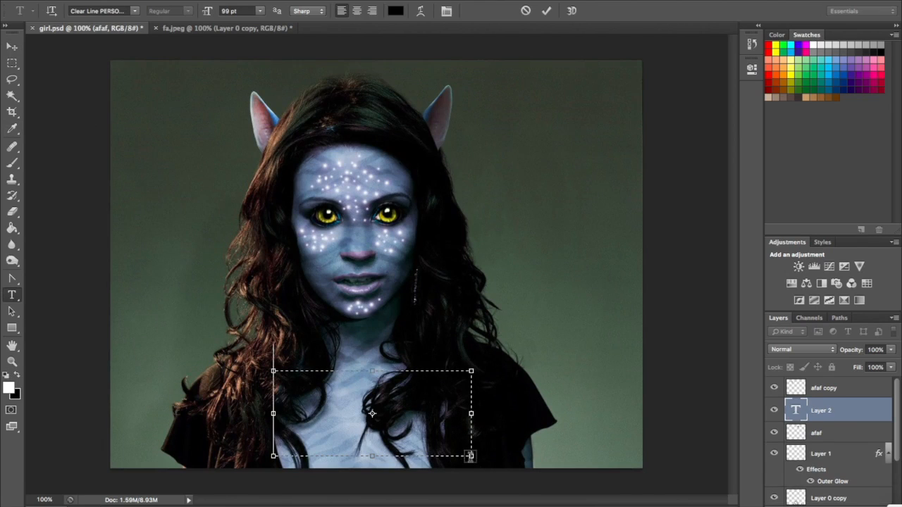
{"action": "type", "text": "avatar"}
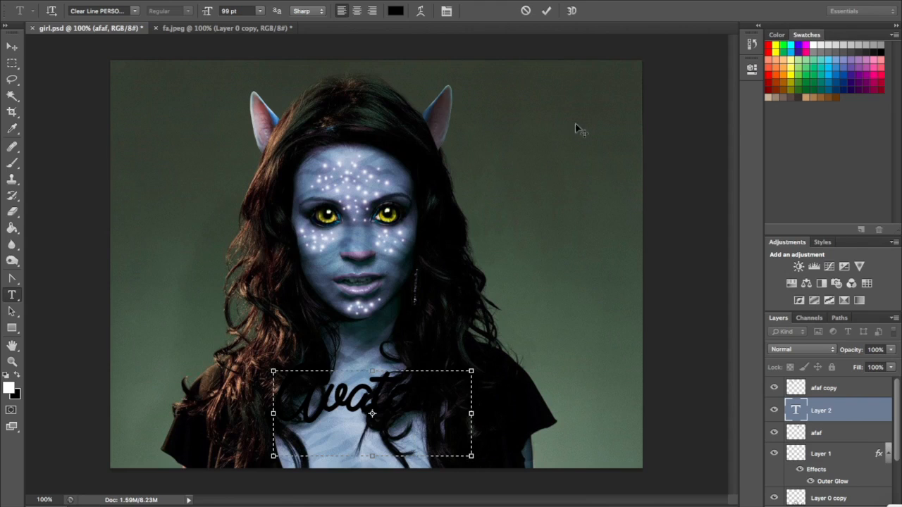
Change the colour of the whole Avatar text to pure red (ff0000)
{"action": "key", "text": "ctrl+a"}
{"action": "left_click", "coordinate": [396, 12]}
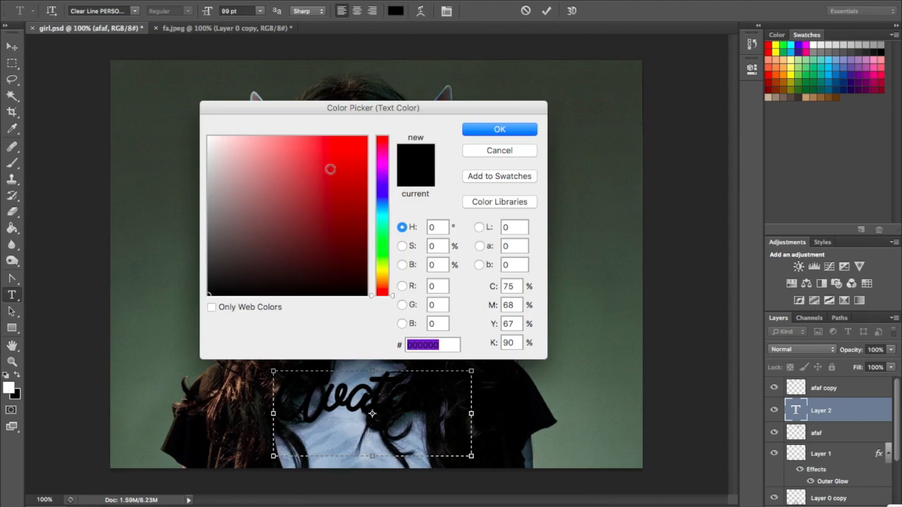
{"action": "left_click_drag", "start_coordinate": [330, 169], "coordinate": [367, 135]}
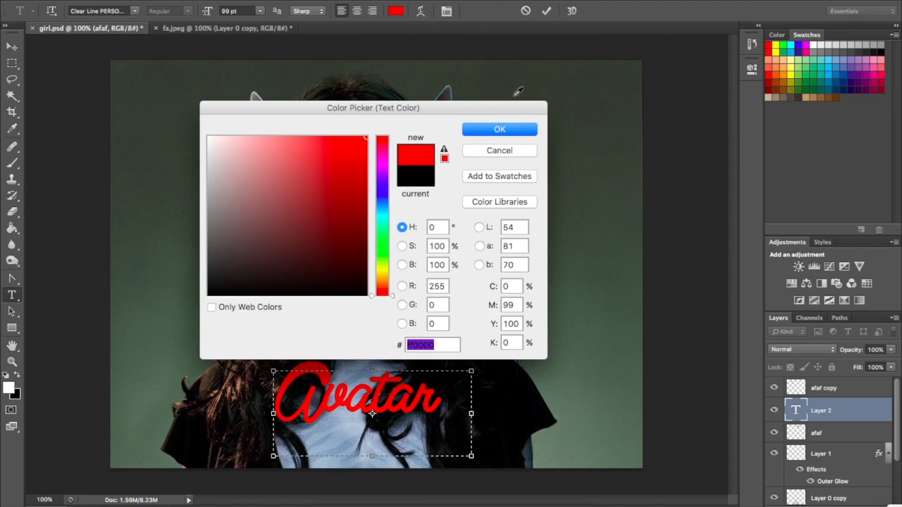
{"action": "left_click", "coordinate": [472, 129]}
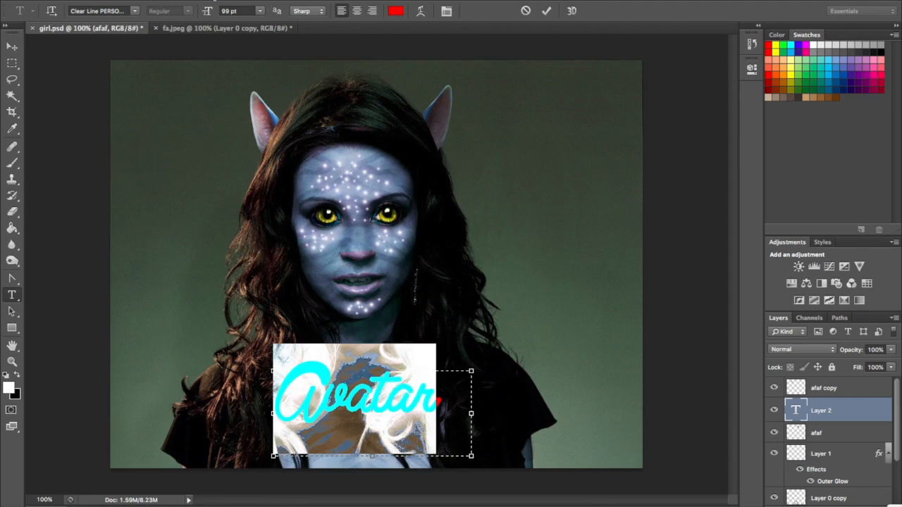
Change the Avatar text's font to Comic Sans MS and commit the text
{"action": "left_click", "coordinate": [123, 10]}
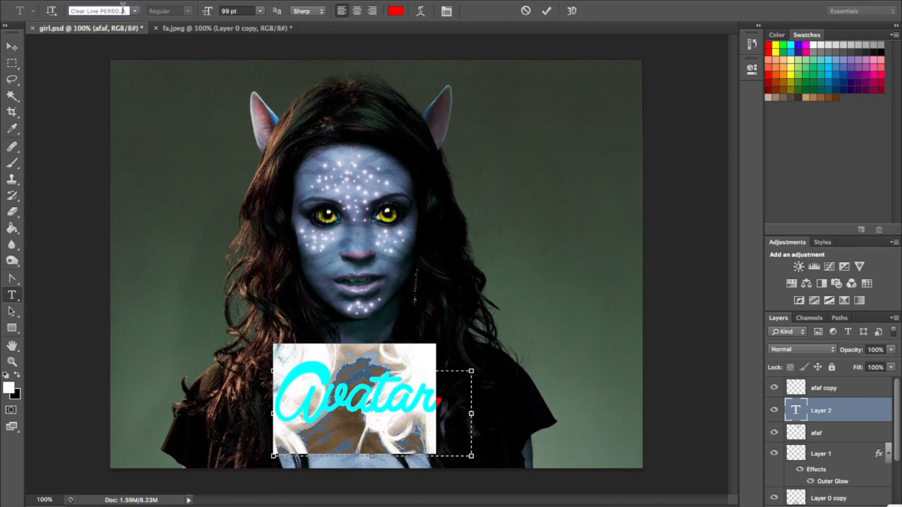
{"action": "key", "text": "Down"}
{"action": "key", "text": "Down"}
{"action": "key", "text": "Down"}
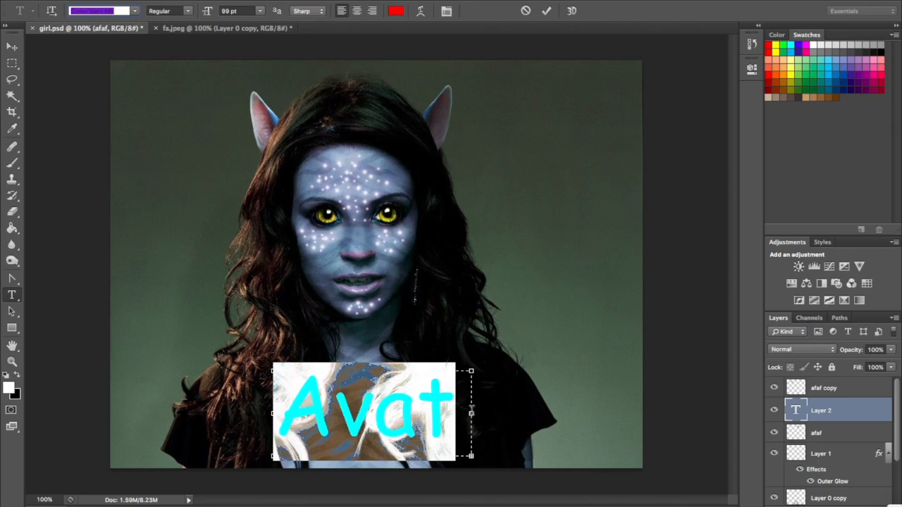
{"action": "left_click", "coordinate": [547, 11]}
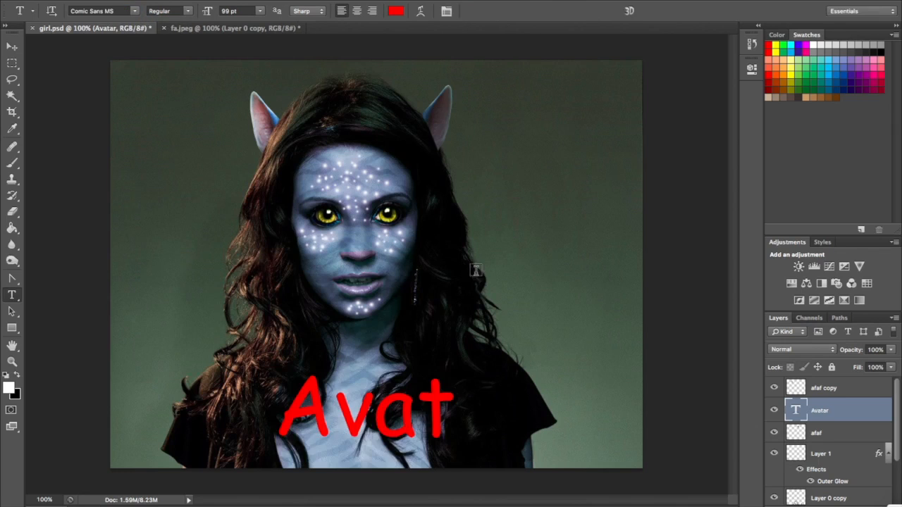
Try widening the Avatar text to about 117% with Free Transform to fit the missing letters
{"action": "left_click", "coordinate": [414, 396]}
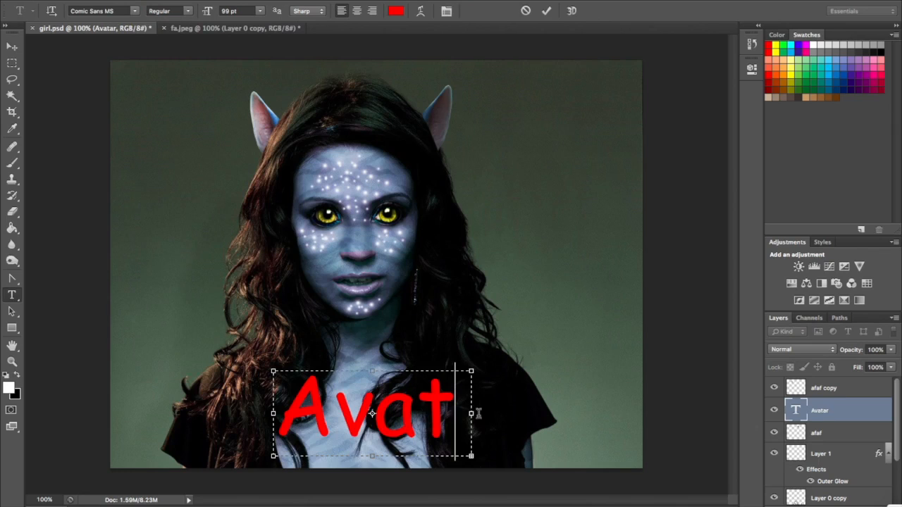
{"action": "left_click", "coordinate": [13, 47]}
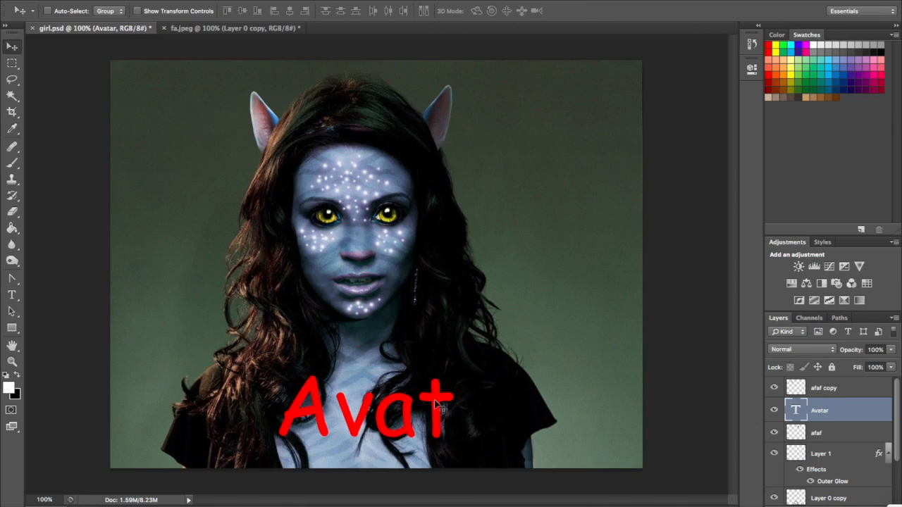
{"action": "key", "text": "ctrl+t"}
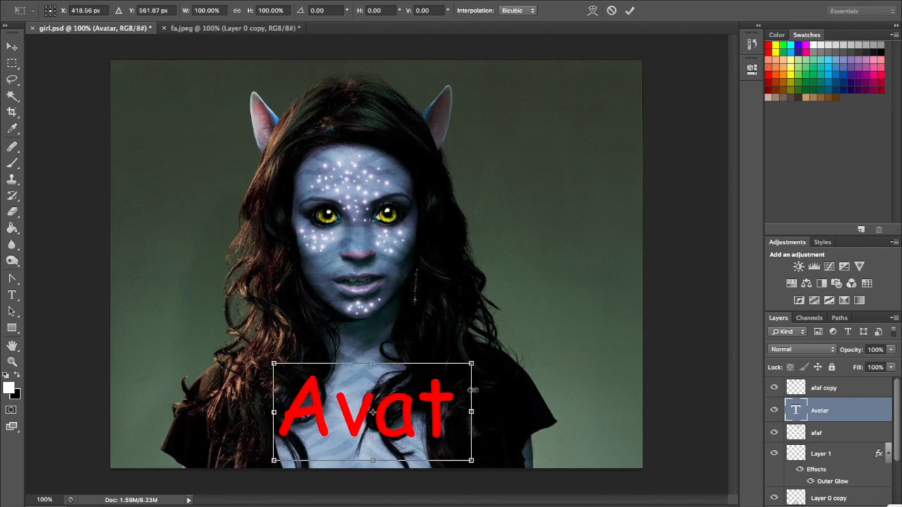
{"action": "left_click_drag", "start_coordinate": [471, 412], "coordinate": [500, 411]}
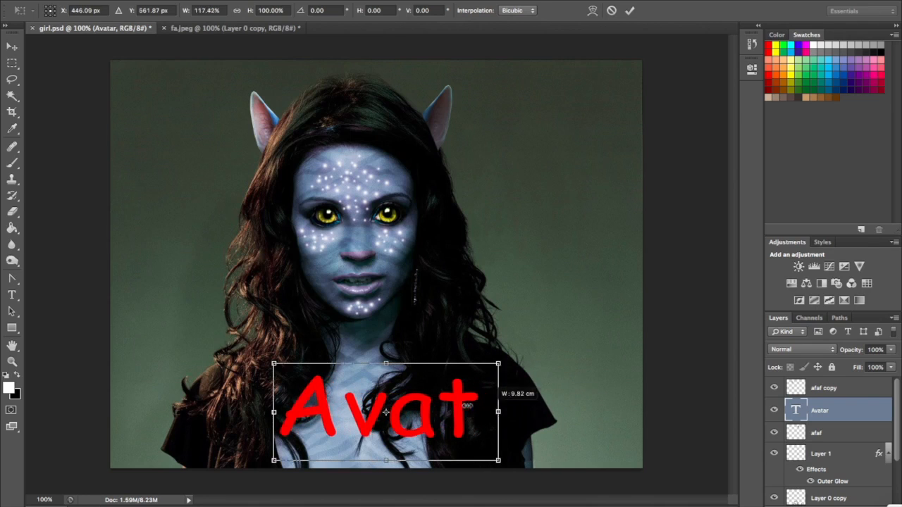
{"action": "key", "text": "Return"}
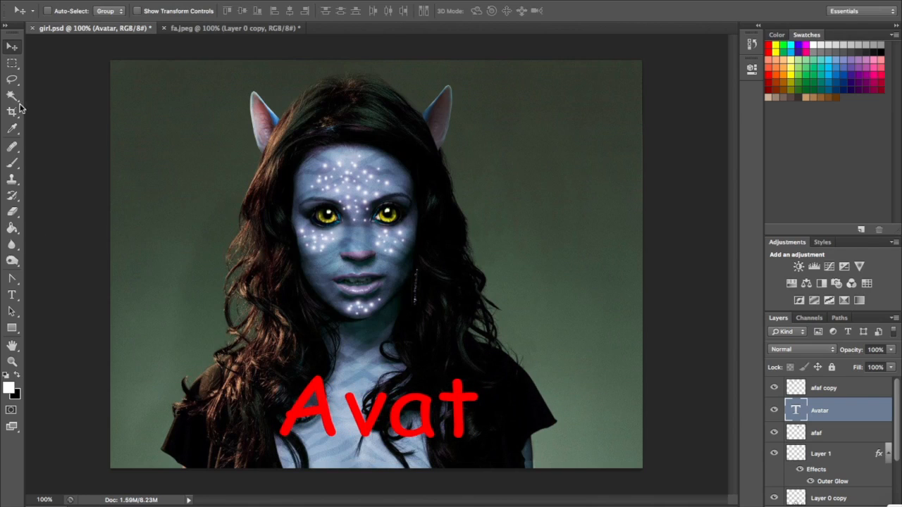
Try to fix the cut-off ending of the Avatar text by deleting and retyping its last letters
{"action": "left_click", "coordinate": [11, 297]}
{"action": "left_click", "coordinate": [475, 415]}
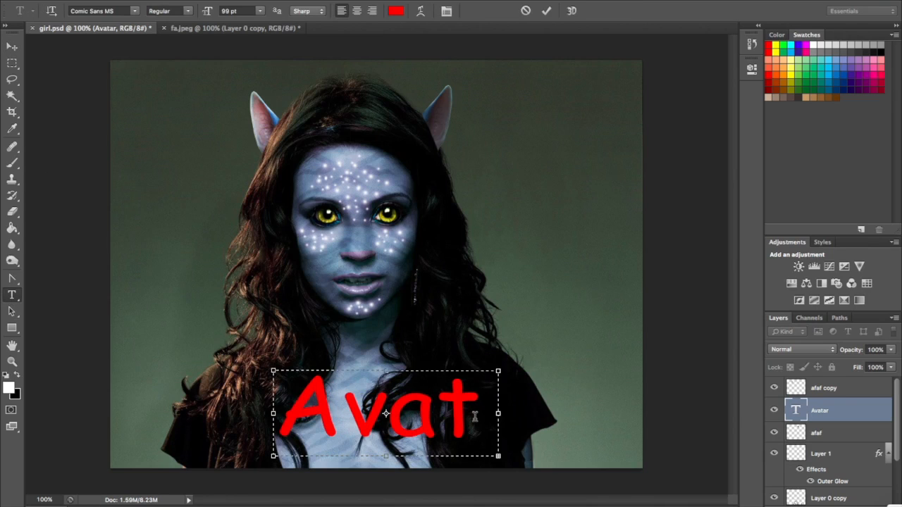
{"action": "key", "text": "BackSpace"}
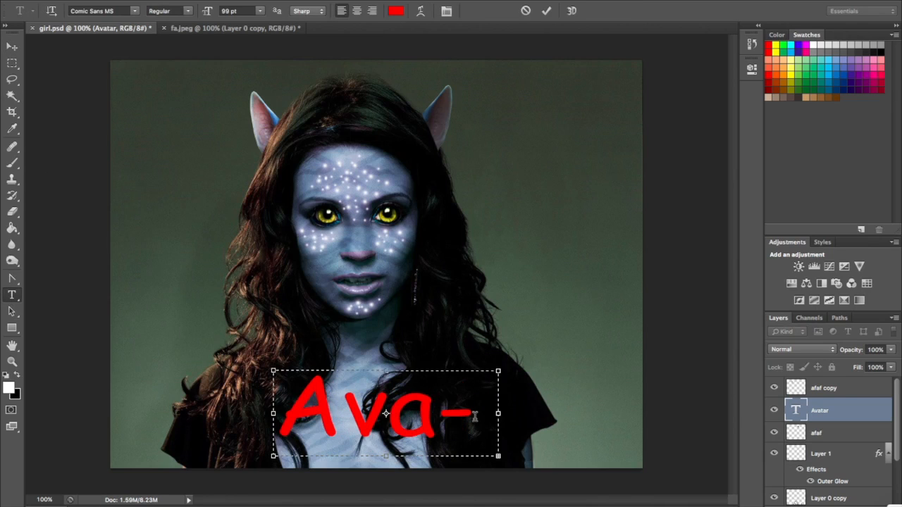
{"action": "key", "text": "BackSpace"}
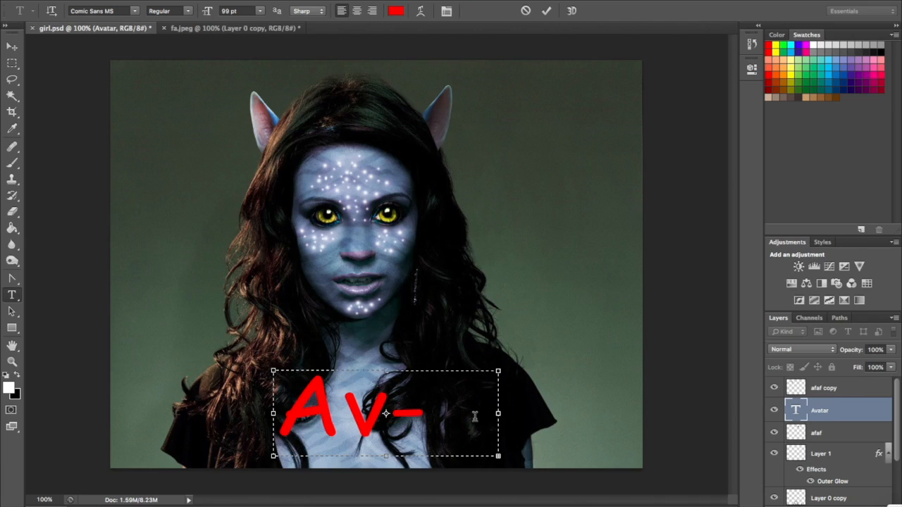
{"action": "type", "text": "at"}
{"action": "left_click", "coordinate": [450, 386]}
{"action": "left_click", "coordinate": [475, 392]}
{"action": "key", "text": "BackSpace"}
{"action": "type", "text": "a"}
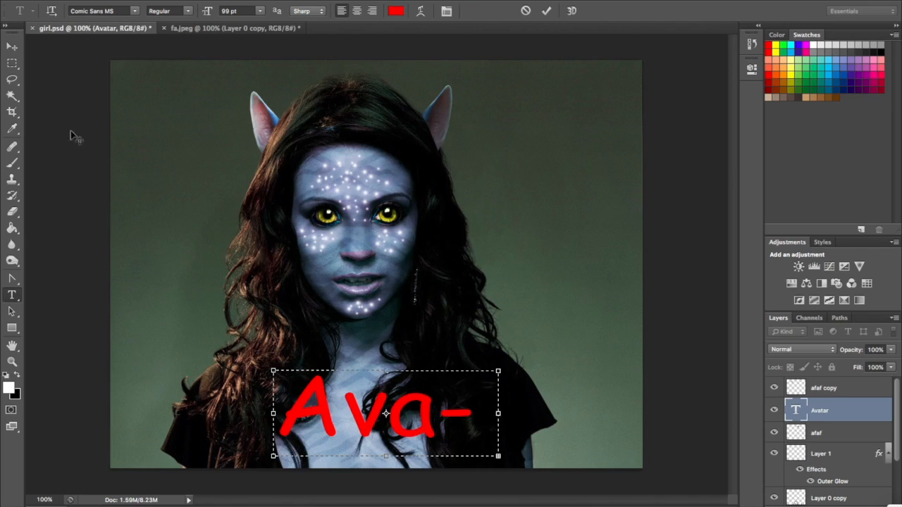
Narrow the text to about 87% of its width with Free Transform
{"action": "left_click", "coordinate": [12, 46]}
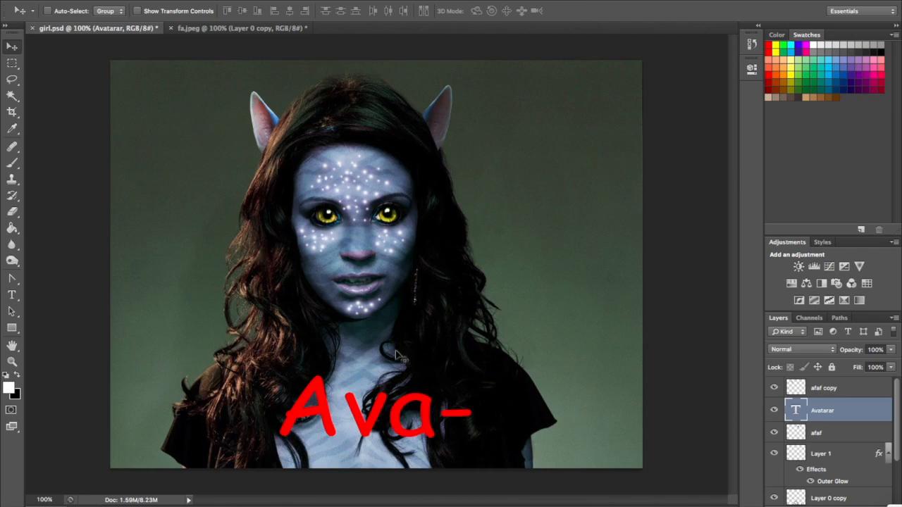
{"action": "key", "text": "ctrl+t"}
{"action": "left_click_drag", "start_coordinate": [495, 409], "coordinate": [469, 411]}
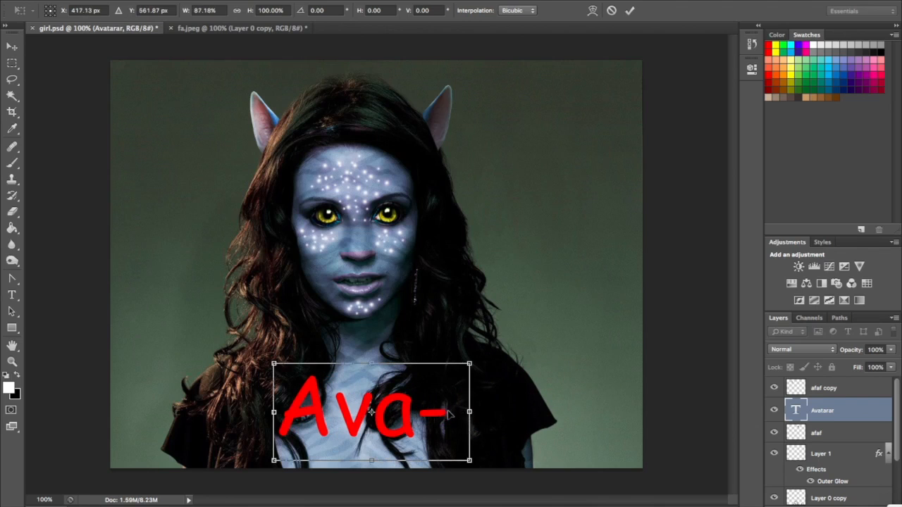
{"action": "key", "text": "Return"}
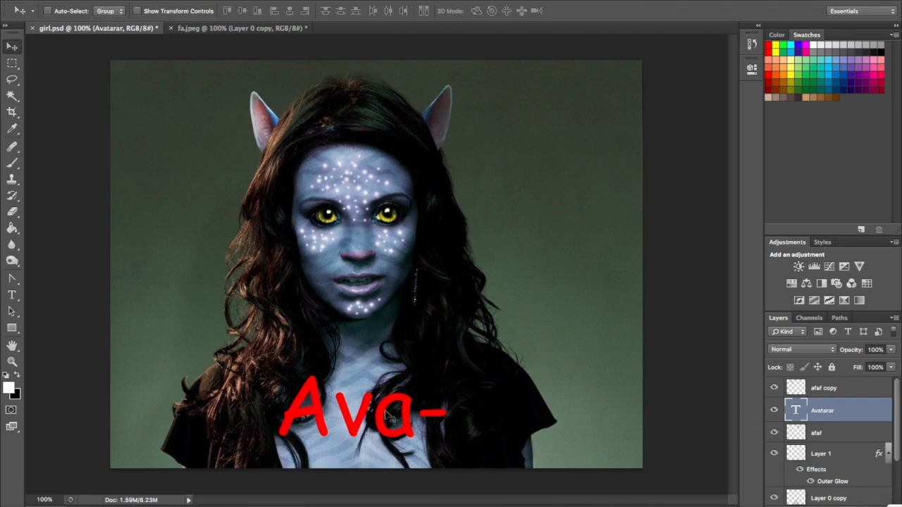
Rename the text layer as Avatar
{"action": "double_click", "coordinate": [831, 410]}
{"action": "left_click_drag", "start_coordinate": [832, 411], "coordinate": [850, 422]}
{"action": "key", "text": "Return"}
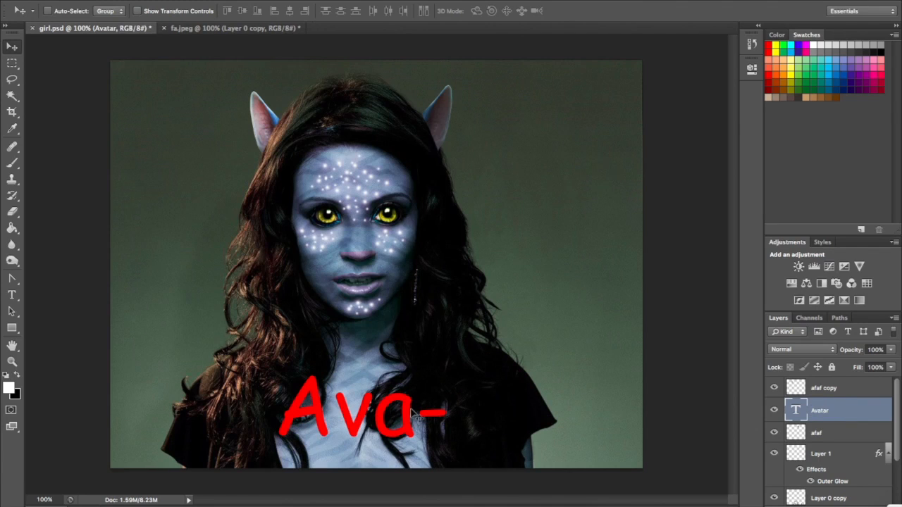
Enlarge the Avatar text box from its upper-left corner to about 130% width and 131% height
{"action": "key", "text": "ctrl+t"}
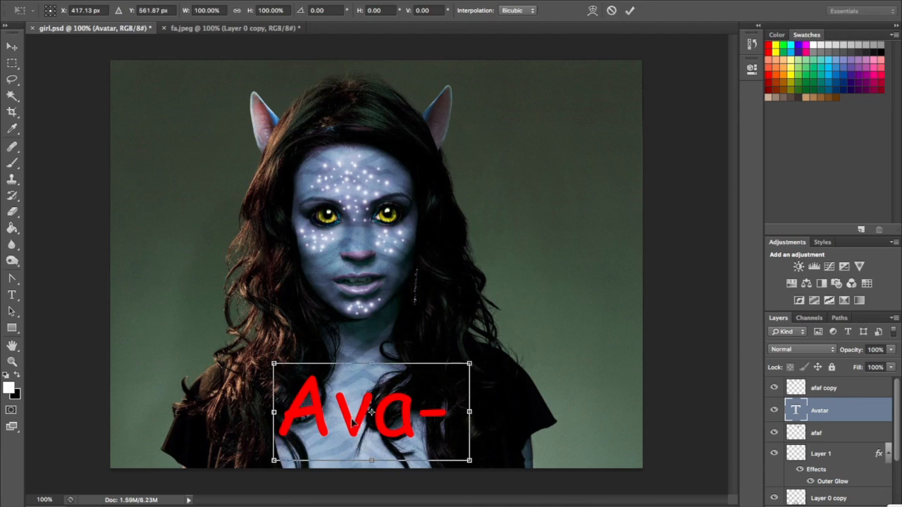
{"action": "left_click_drag", "start_coordinate": [276, 366], "coordinate": [213, 333]}
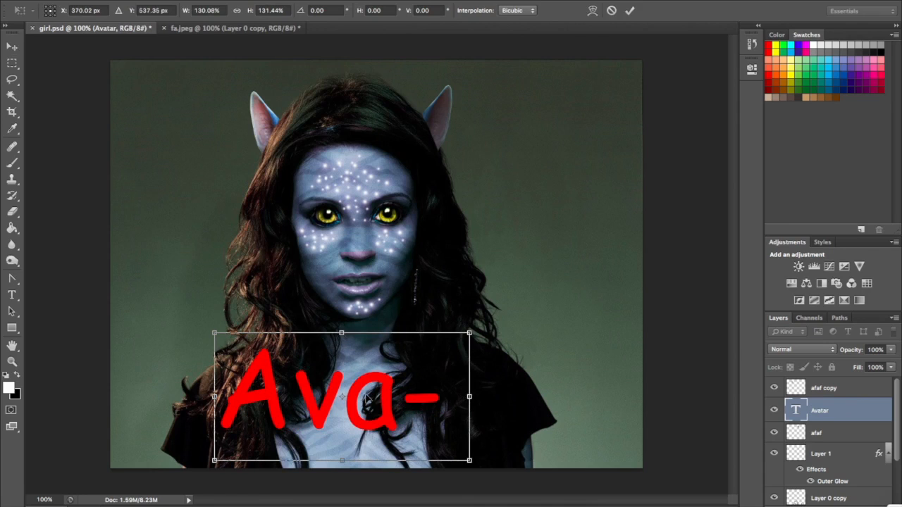
{"action": "left_click", "coordinate": [12, 294]}
{"action": "left_click", "coordinate": [555, 172]}
Select all the text in the enlarged box, try a font size of 60 pt, and set it to 72 pt
{"action": "left_click", "coordinate": [331, 385]}
{"action": "key", "text": "ctrl+a"}
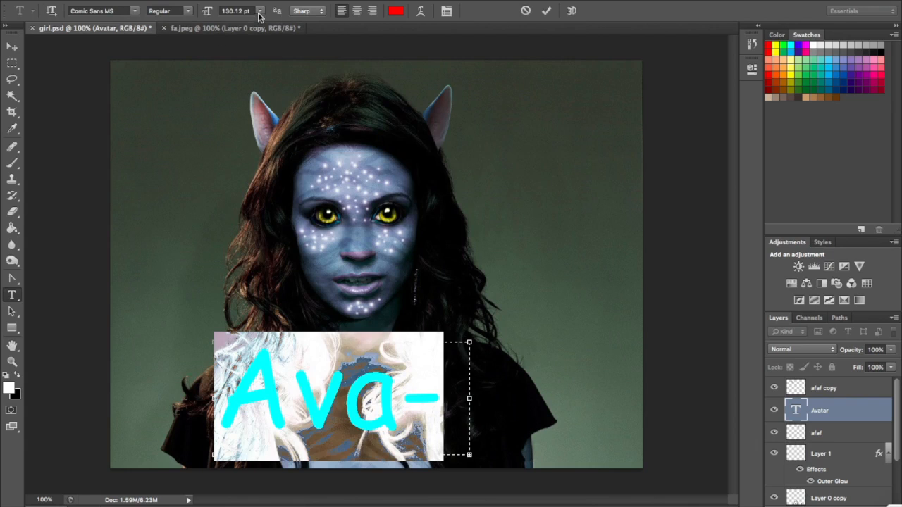
{"action": "left_click", "coordinate": [258, 16]}
{"action": "left_click", "coordinate": [239, 129]}
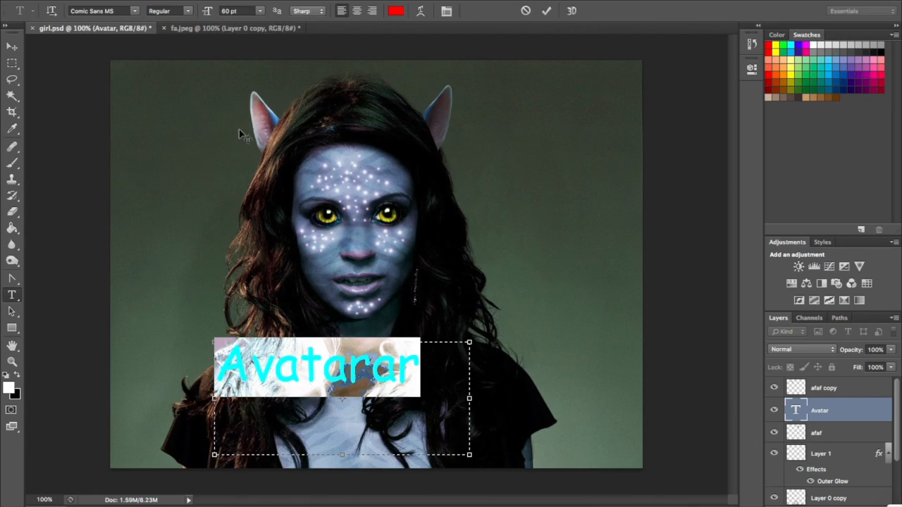
{"action": "left_click", "coordinate": [259, 11]}
{"action": "left_click", "coordinate": [250, 144]}
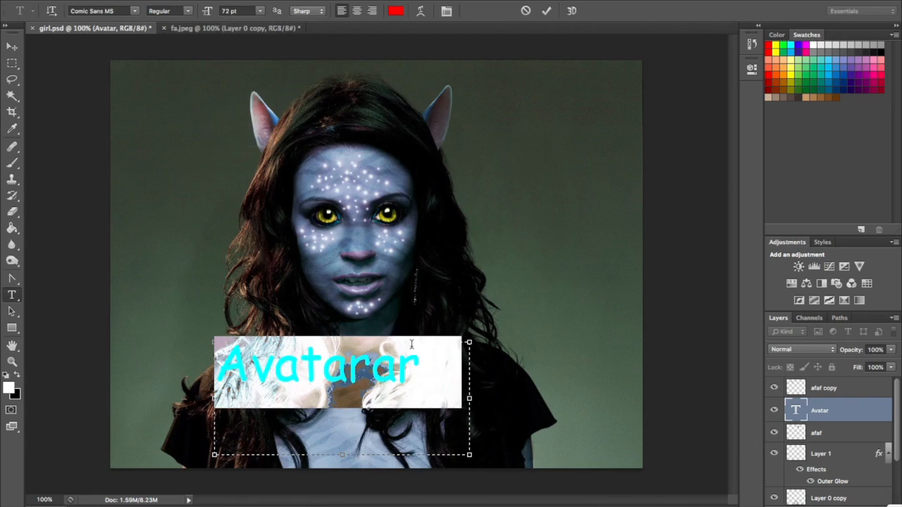
Delete the extra letters so the title reads Avatar, and move it down to the lower centre of the portrait
{"action": "left_click", "coordinate": [413, 350]}
{"action": "left_click", "coordinate": [436, 361]}
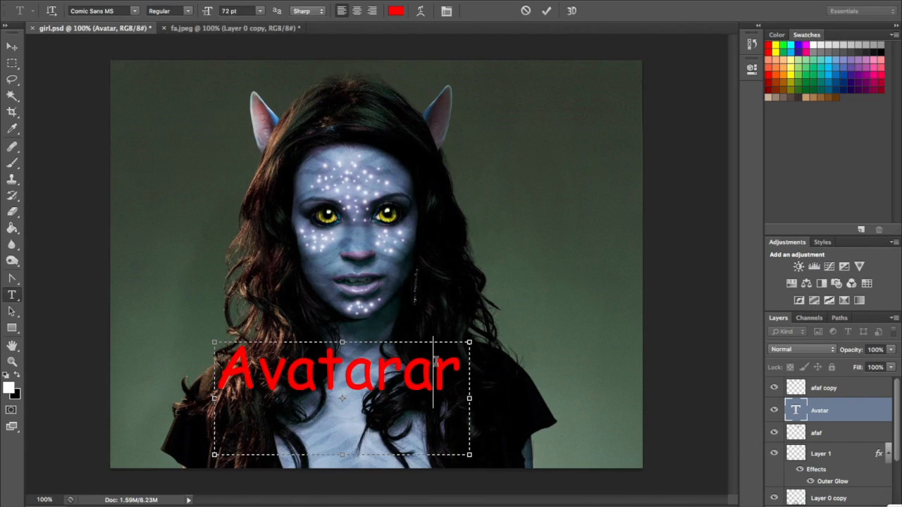
{"action": "key", "text": "Delete"}
{"action": "key", "text": "BackSpace"}
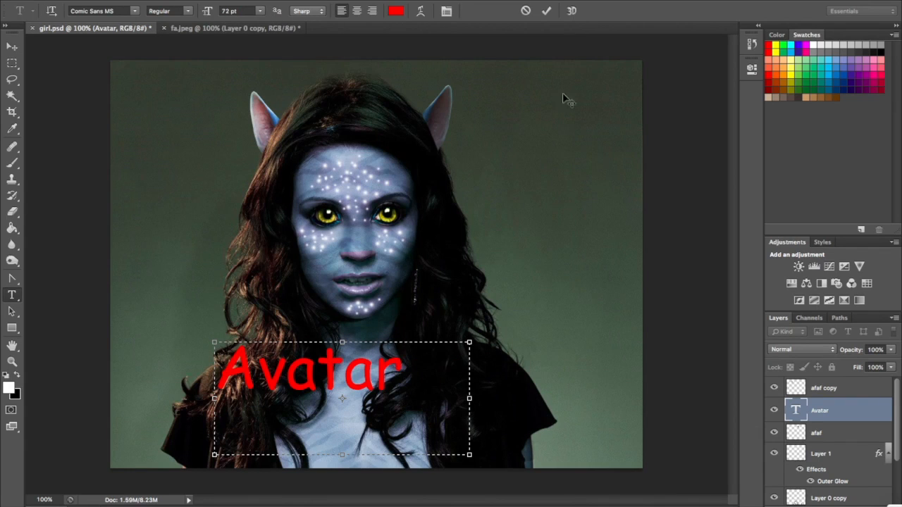
{"action": "left_click", "coordinate": [546, 10]}
{"action": "left_click", "coordinate": [12, 46]}
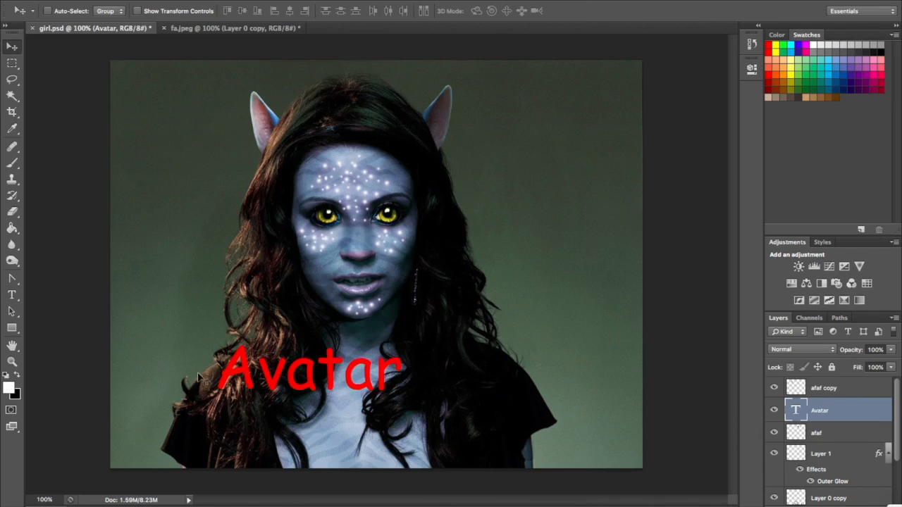
{"action": "left_click_drag", "start_coordinate": [291, 389], "coordinate": [335, 455]}
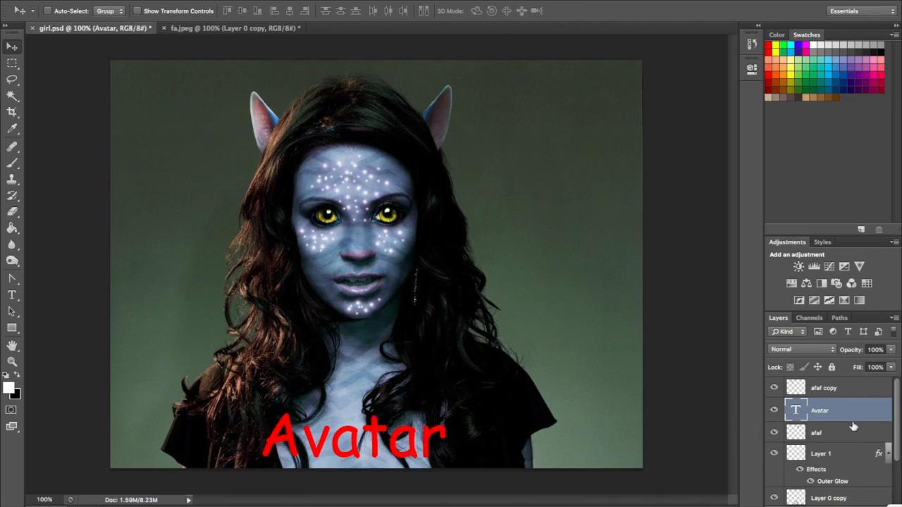
{"action": "scroll", "coordinate": [853, 427], "scroll_direction": "down", "scroll_amount": 1}
{"action": "key", "text": "ctrl+a"}
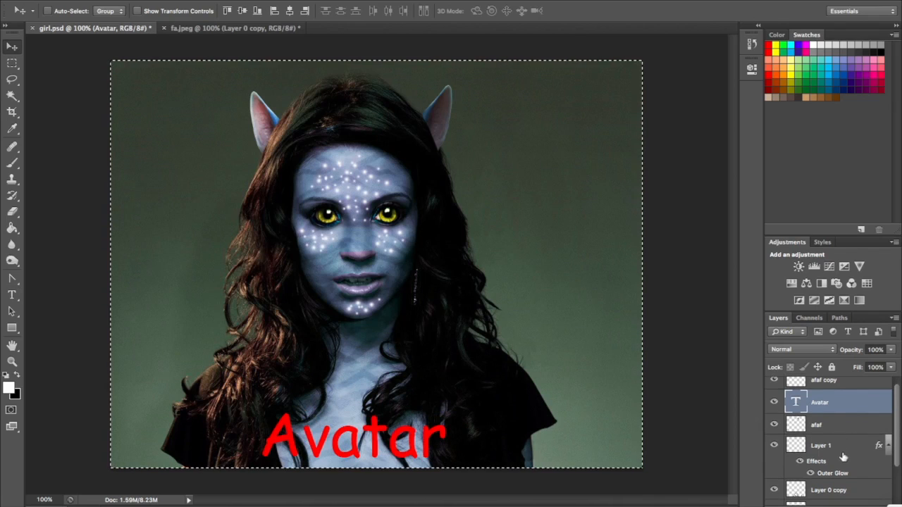
{"action": "left_click", "coordinate": [844, 458]}
{"action": "key", "text": "ctrl+d"}
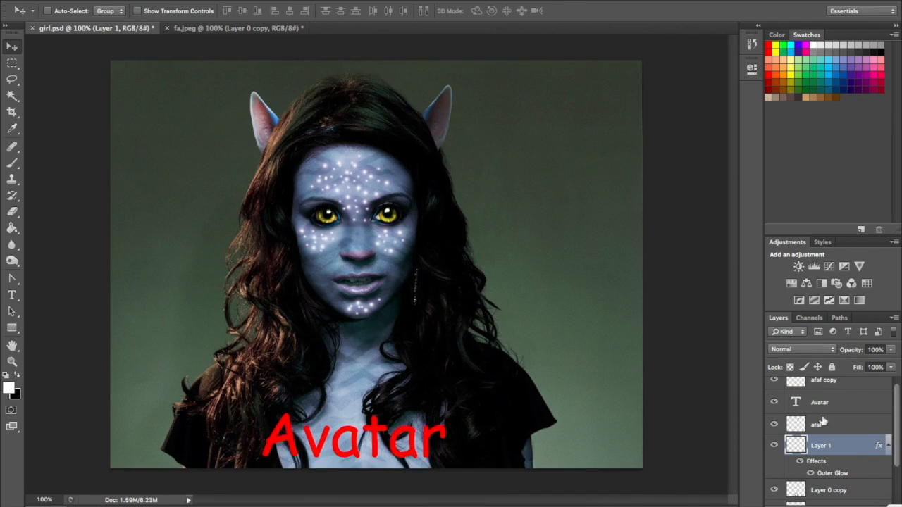
Select all layers from afaf copy down to GetImage, including the Avatar text layer, and merge them into one layer
{"action": "scroll", "coordinate": [898, 416], "scroll_direction": "up", "scroll_amount": 1}
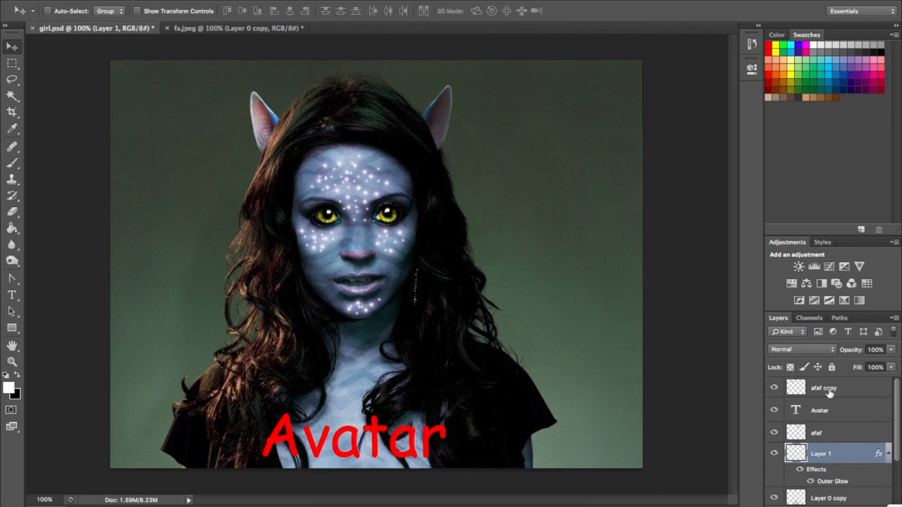
{"action": "left_click", "coordinate": [829, 392]}
{"action": "left_click", "coordinate": [822, 432], "text": "shift"}
{"action": "left_click", "coordinate": [826, 456], "text": "shift"}
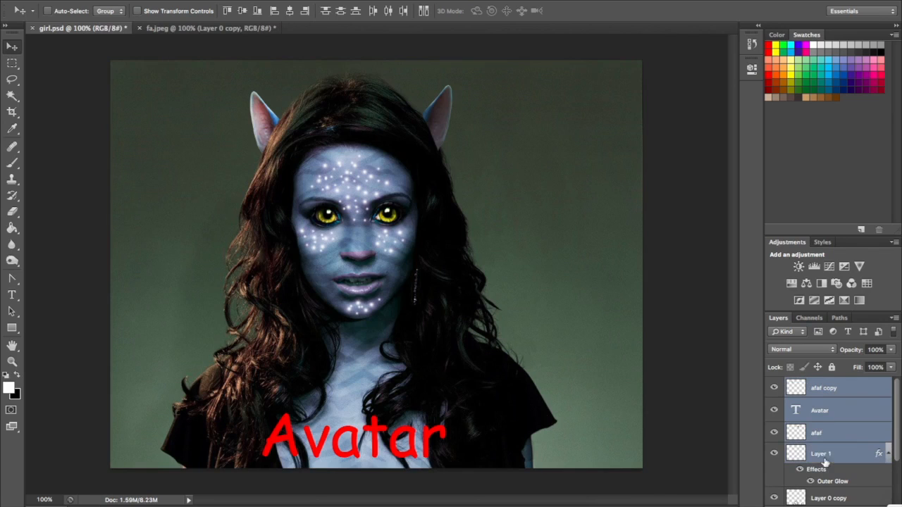
{"action": "left_click", "coordinate": [831, 496], "text": "shift"}
{"action": "scroll", "coordinate": [897, 433], "scroll_direction": "down", "scroll_amount": 3}
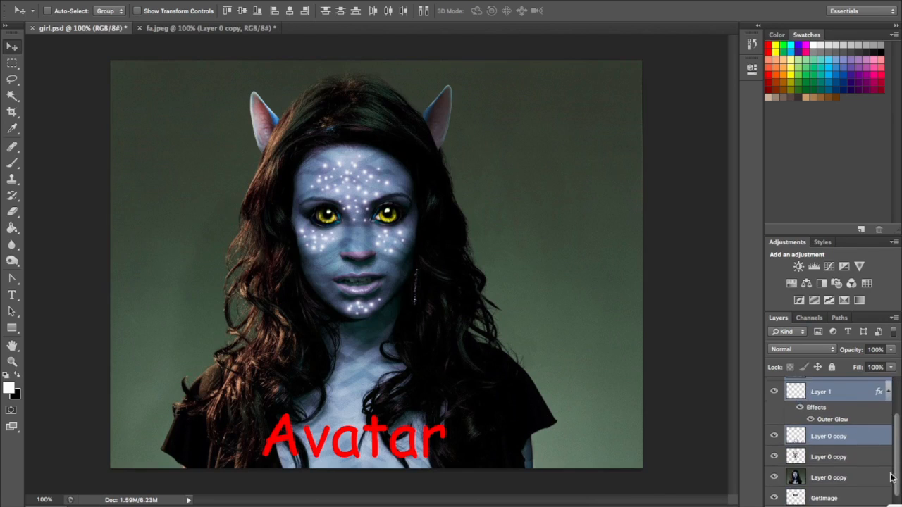
{"action": "left_click", "coordinate": [836, 497], "text": "shift"}
{"action": "right_click", "coordinate": [823, 458]}
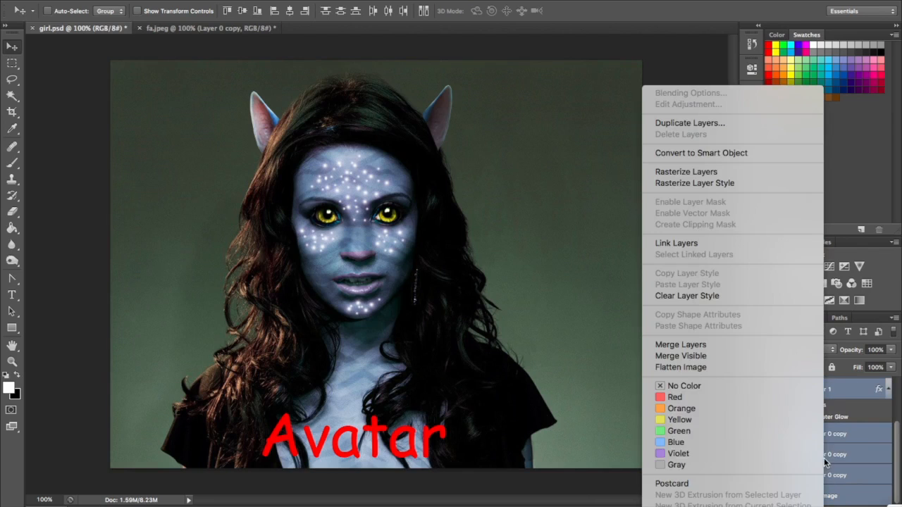
{"action": "left_click", "coordinate": [687, 344]}
Deselect the merged layer and switch its visibility off and on to check the combined image
{"action": "left_click", "coordinate": [854, 410]}
{"action": "left_click", "coordinate": [774, 388]}
{"action": "left_click", "coordinate": [774, 387]}
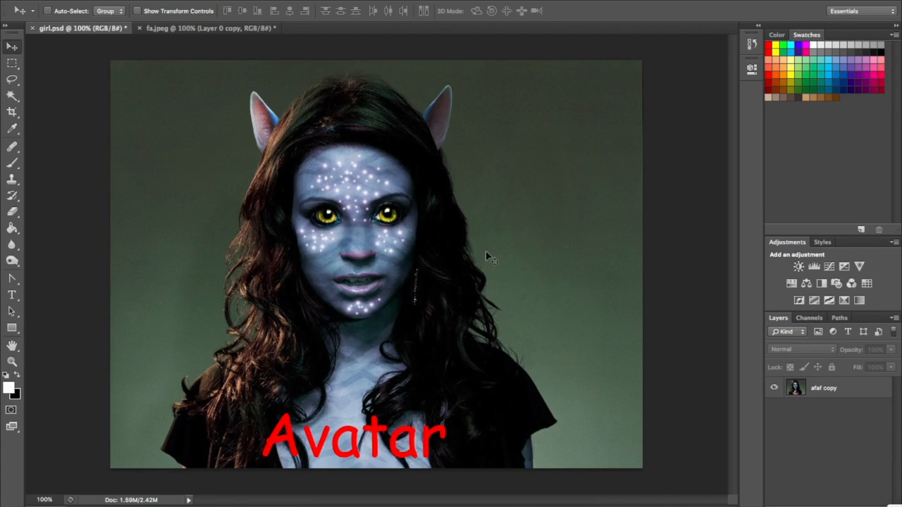